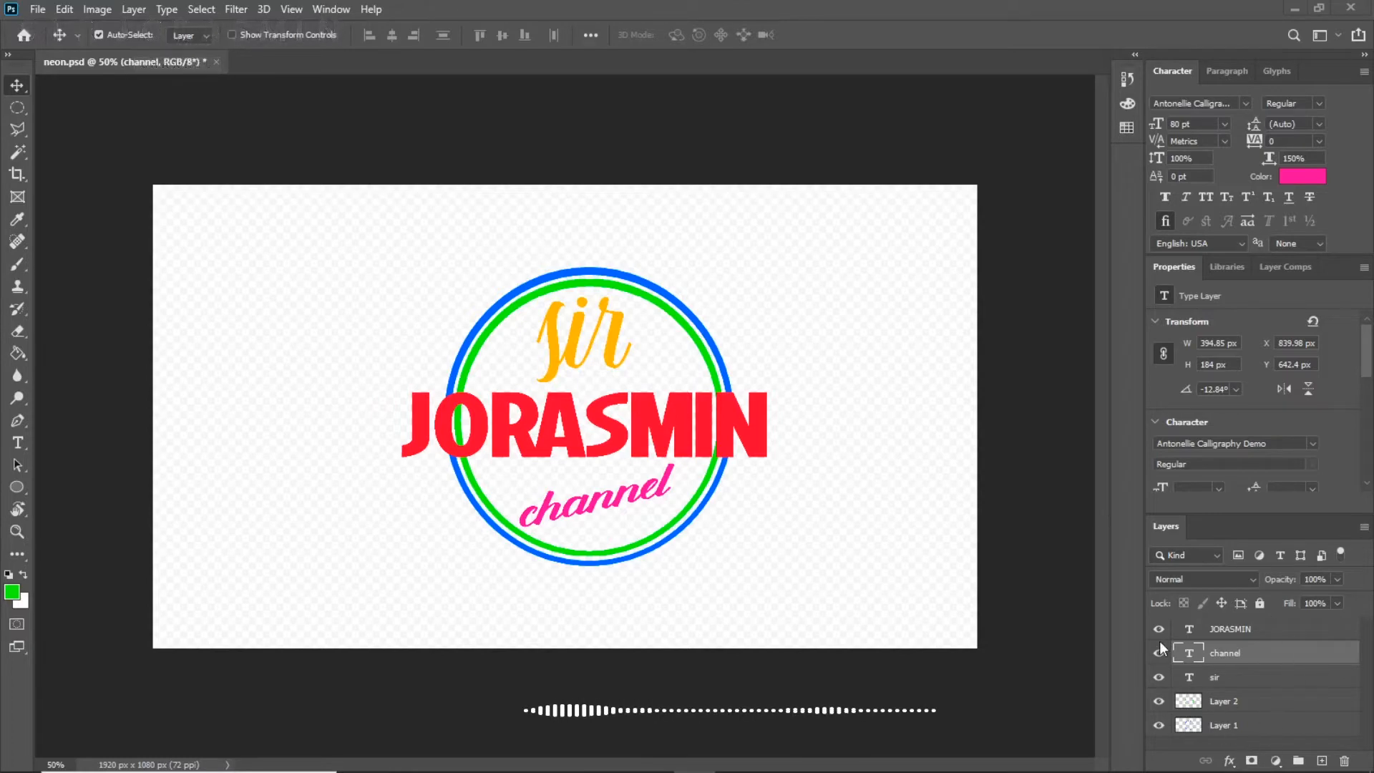
Hide the channel and sir text layers, Layer 2 and Layer 1, leaving only the JORASMIN layer shown.
left_click(1158, 677)
left_click(1159, 701)
left_click(1159, 725)
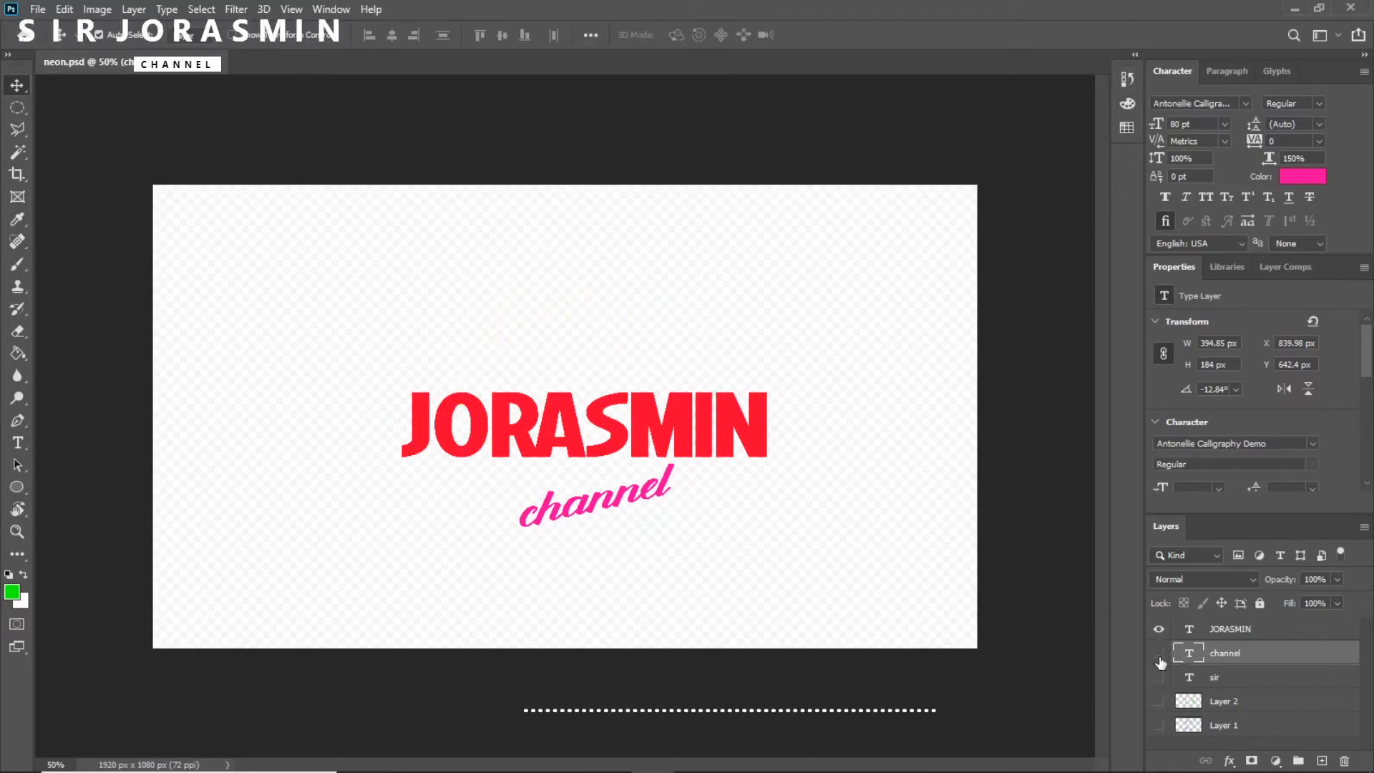
left_click(1159, 654)
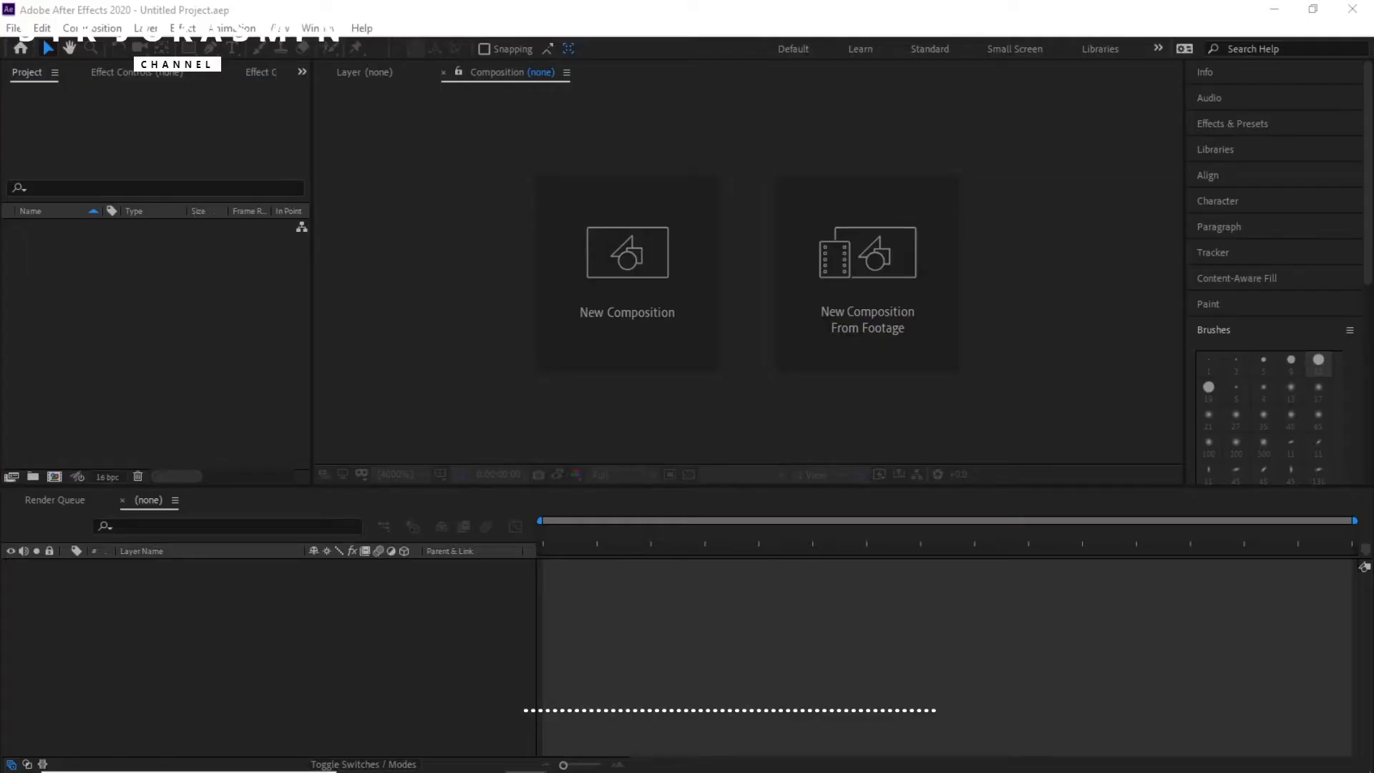
left_click_drag(2, 232, 152, 298)
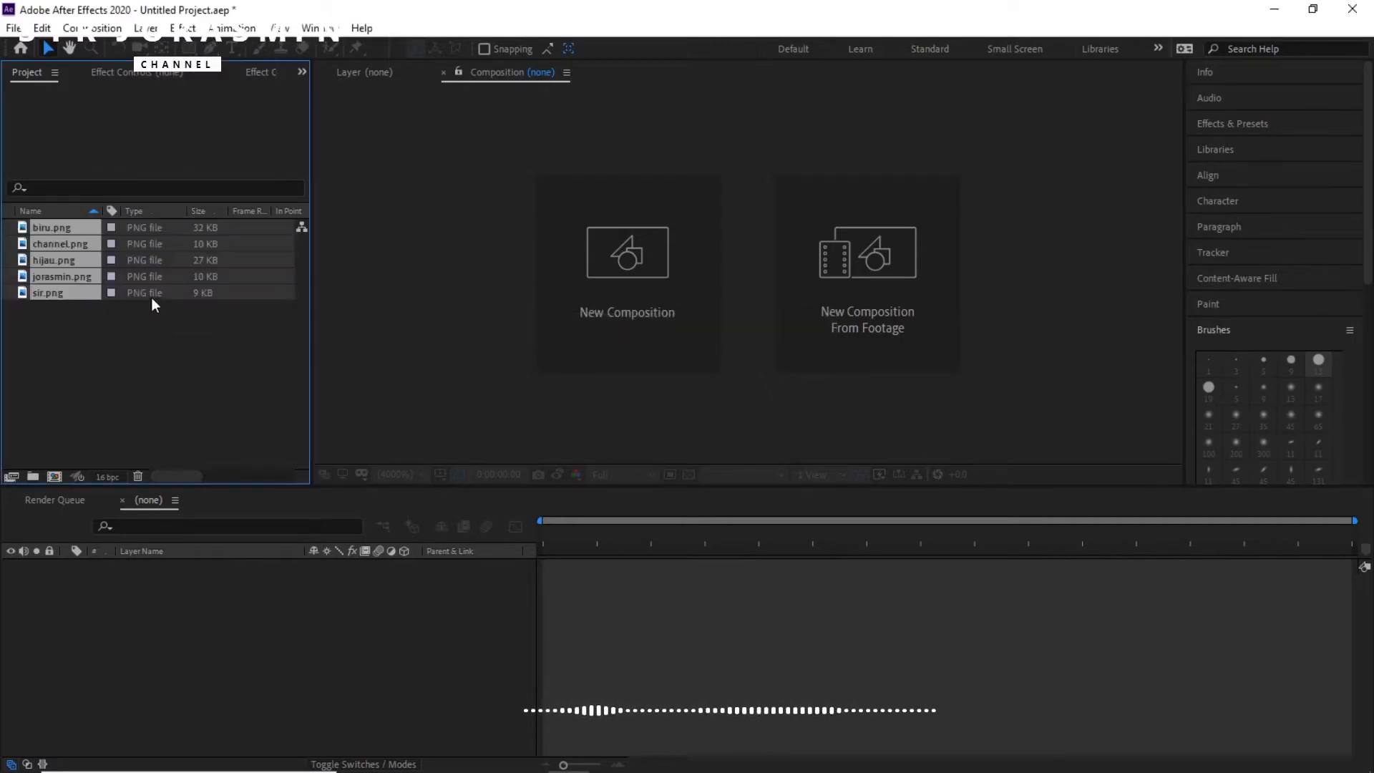
left_click(237, 323)
left_click_drag(109, 330, 47, 223)
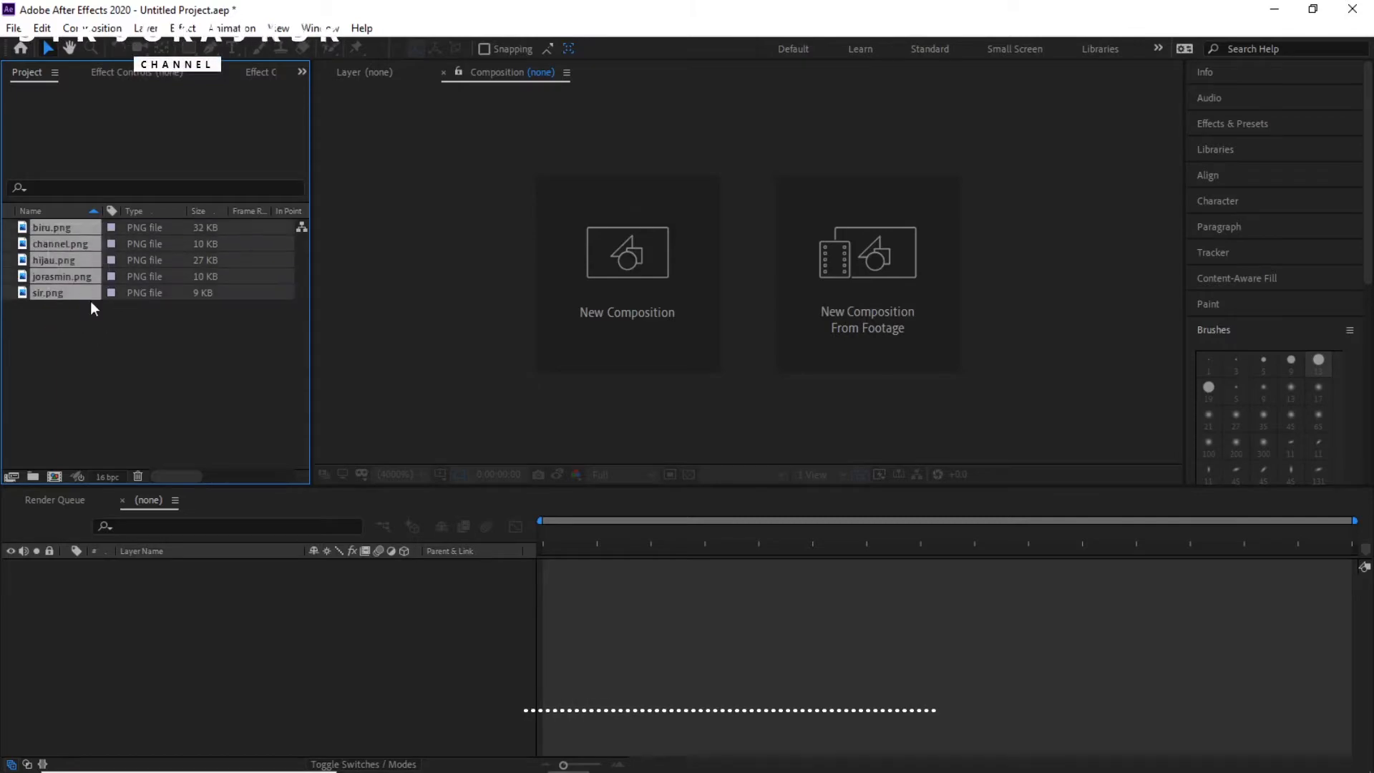
left_click(108, 338)
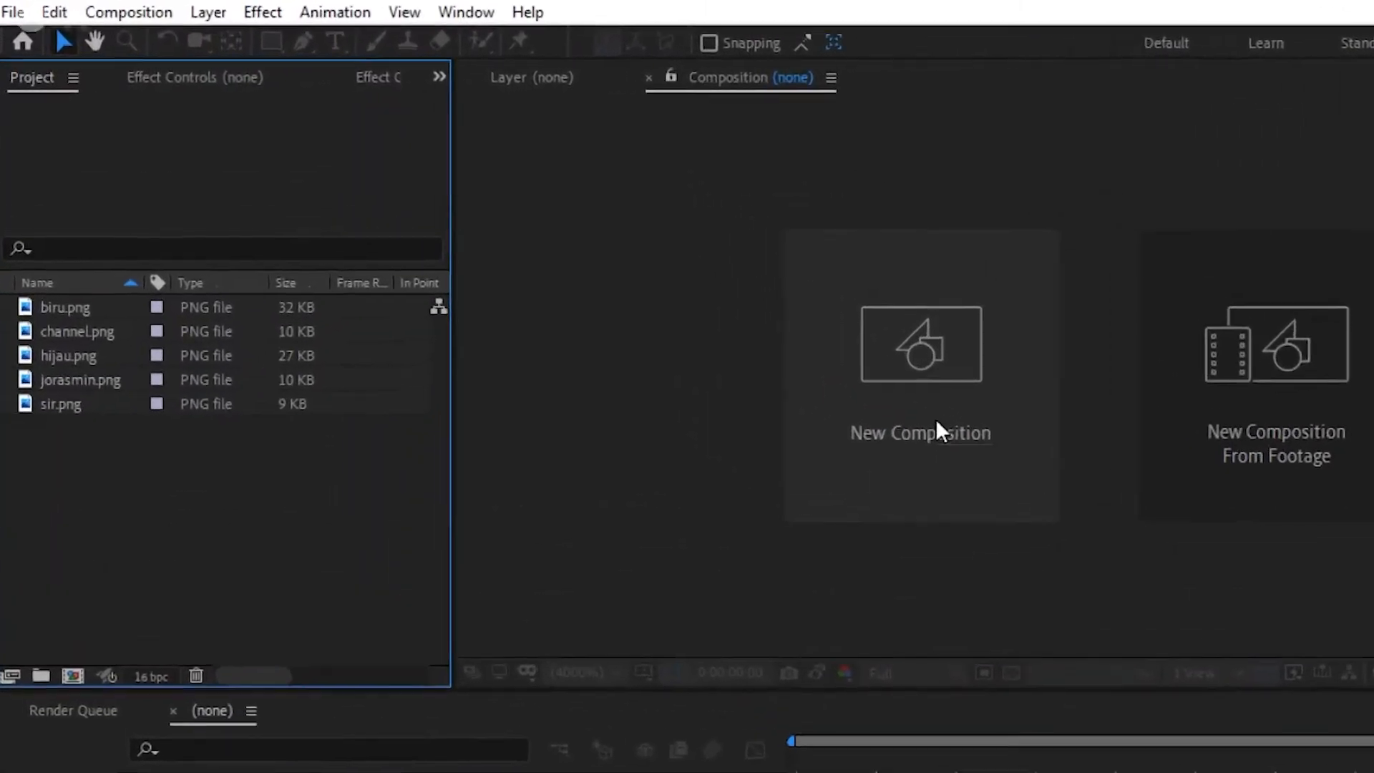
Create a composition named neon in After Effects, keeping 1920 x 1080 px, 30 fps and a five-second duration.
left_click(936, 429)
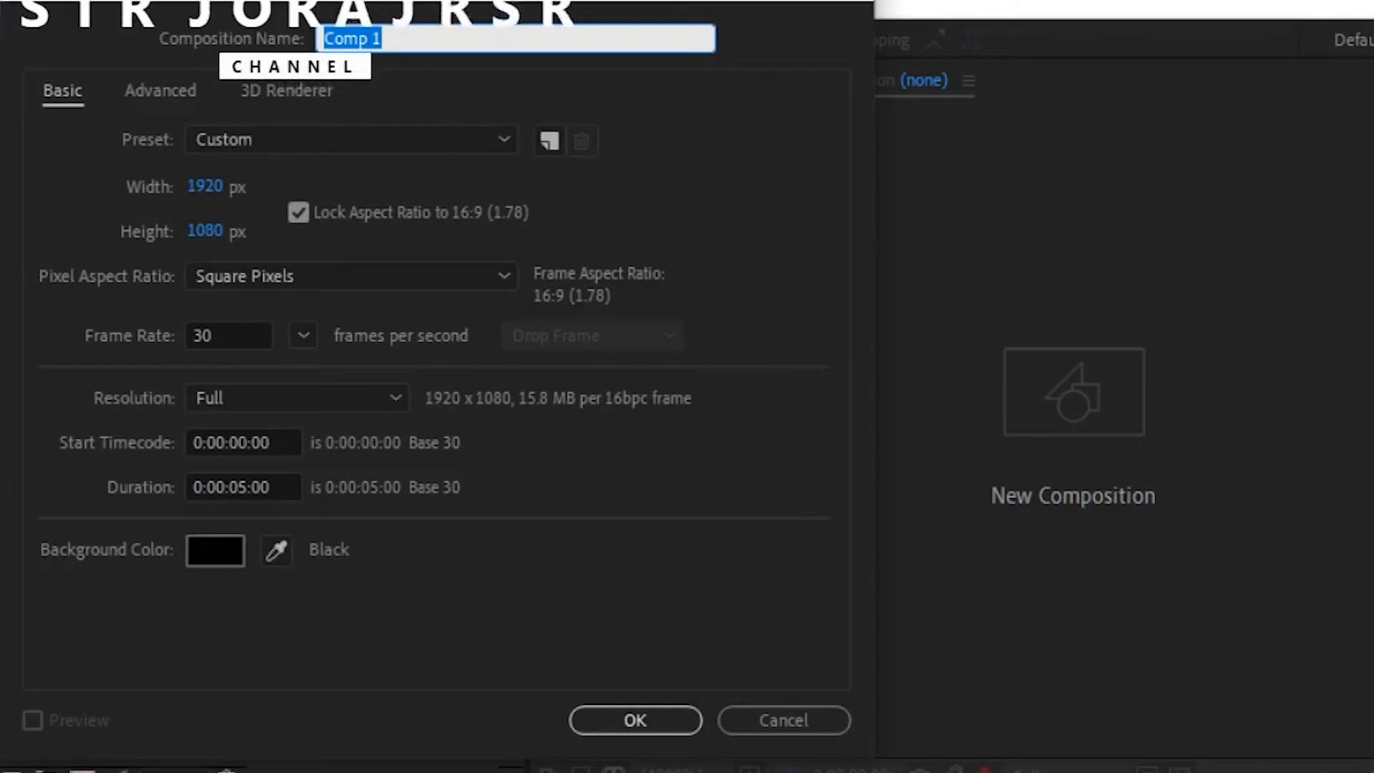
type("neon")
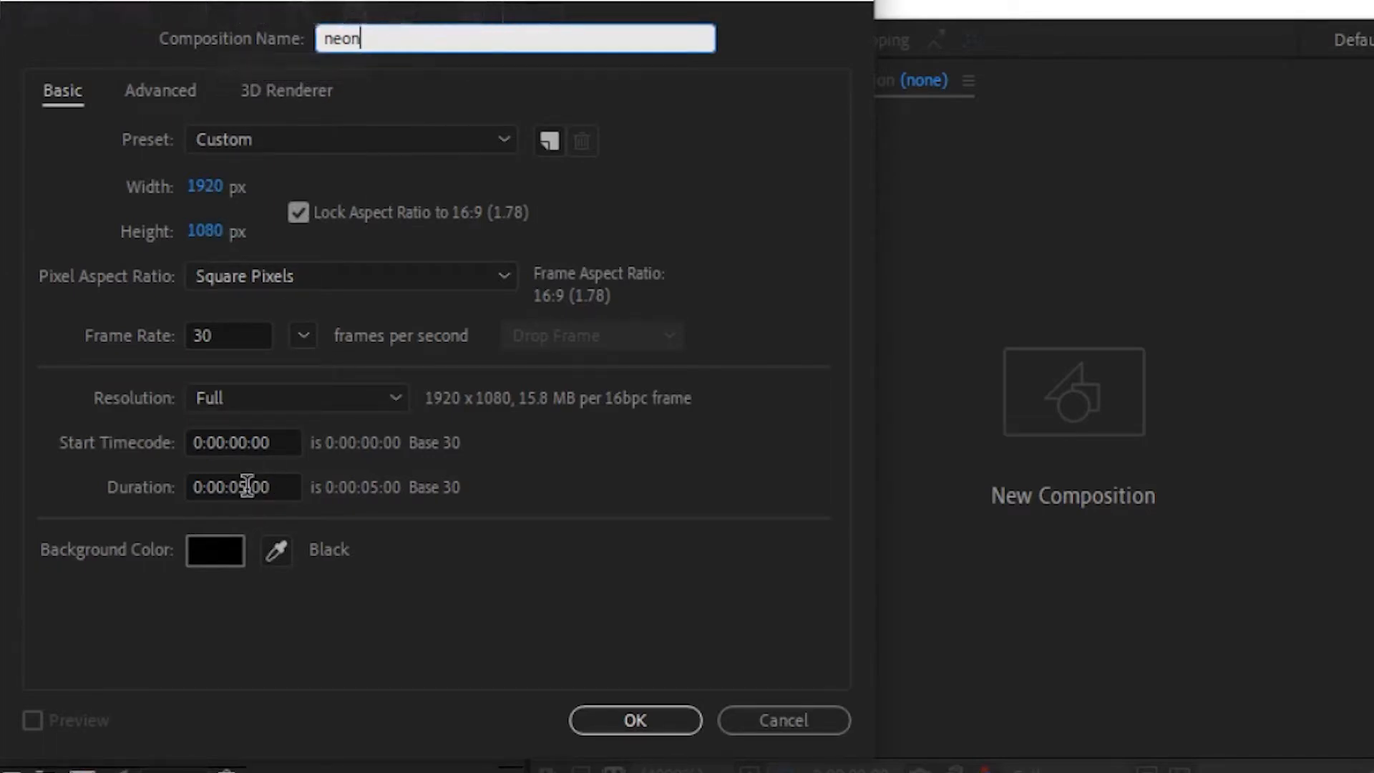
left_click(621, 712)
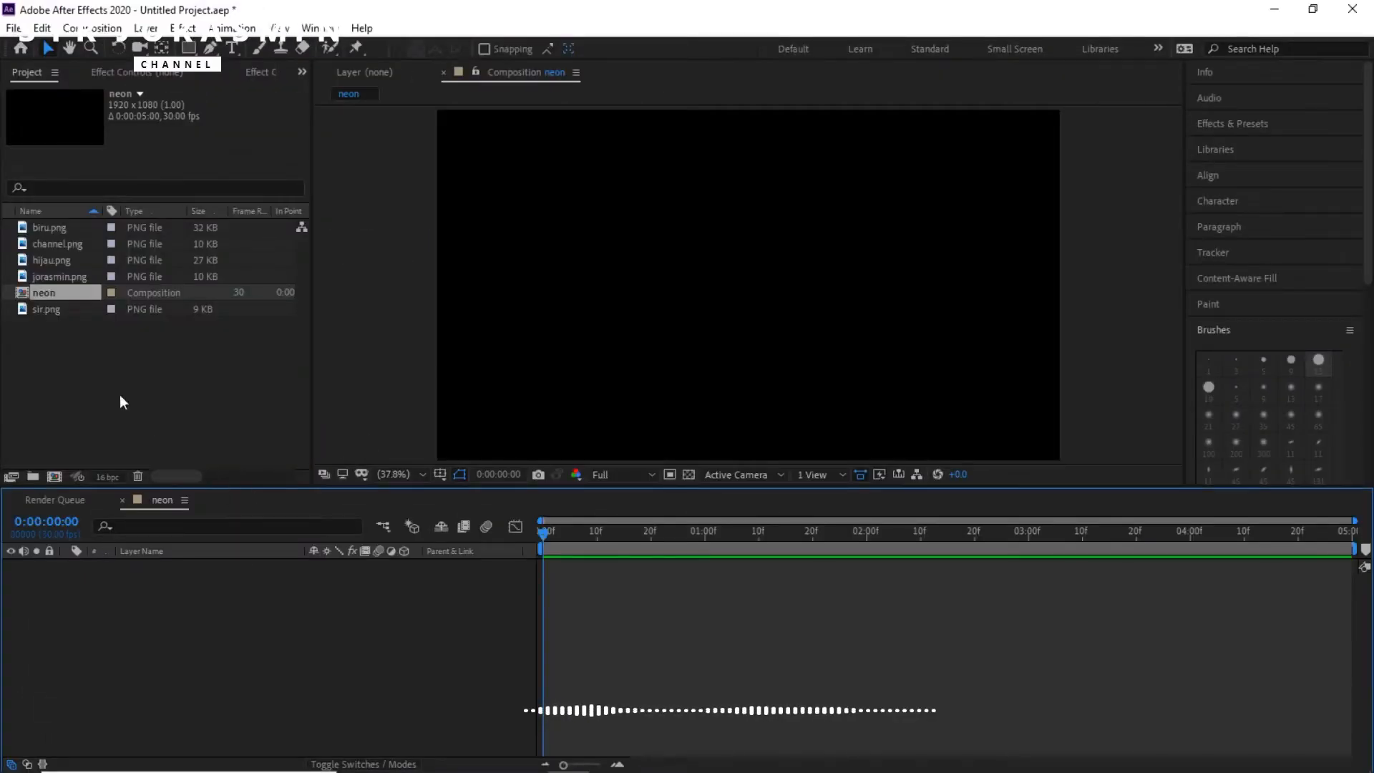
Add biru.png, channel.png, hijau.png, jorasmin.png and sir.png to the neon composition as layers.
left_click_drag(115, 377, 40, 220)
left_click(58, 295, "ctrl")
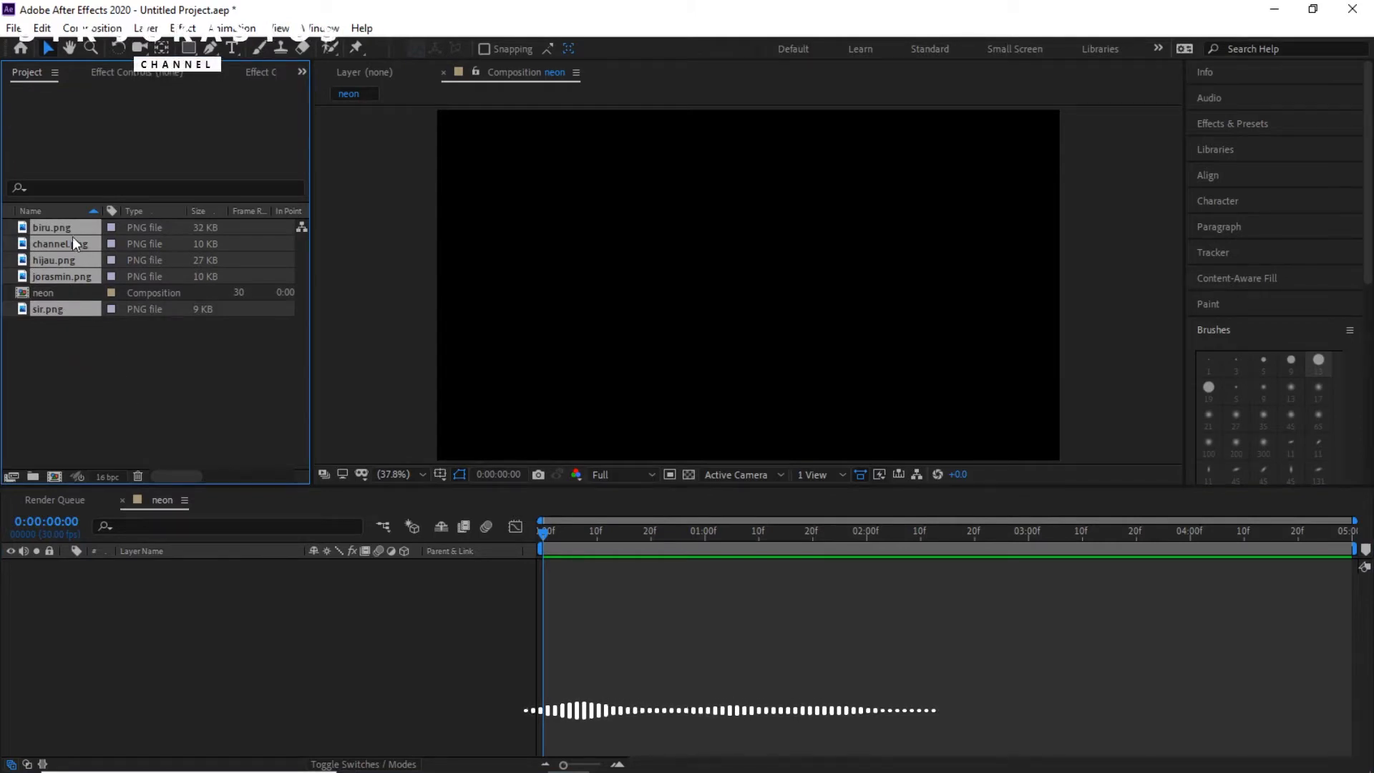
left_click_drag(76, 309, 163, 640)
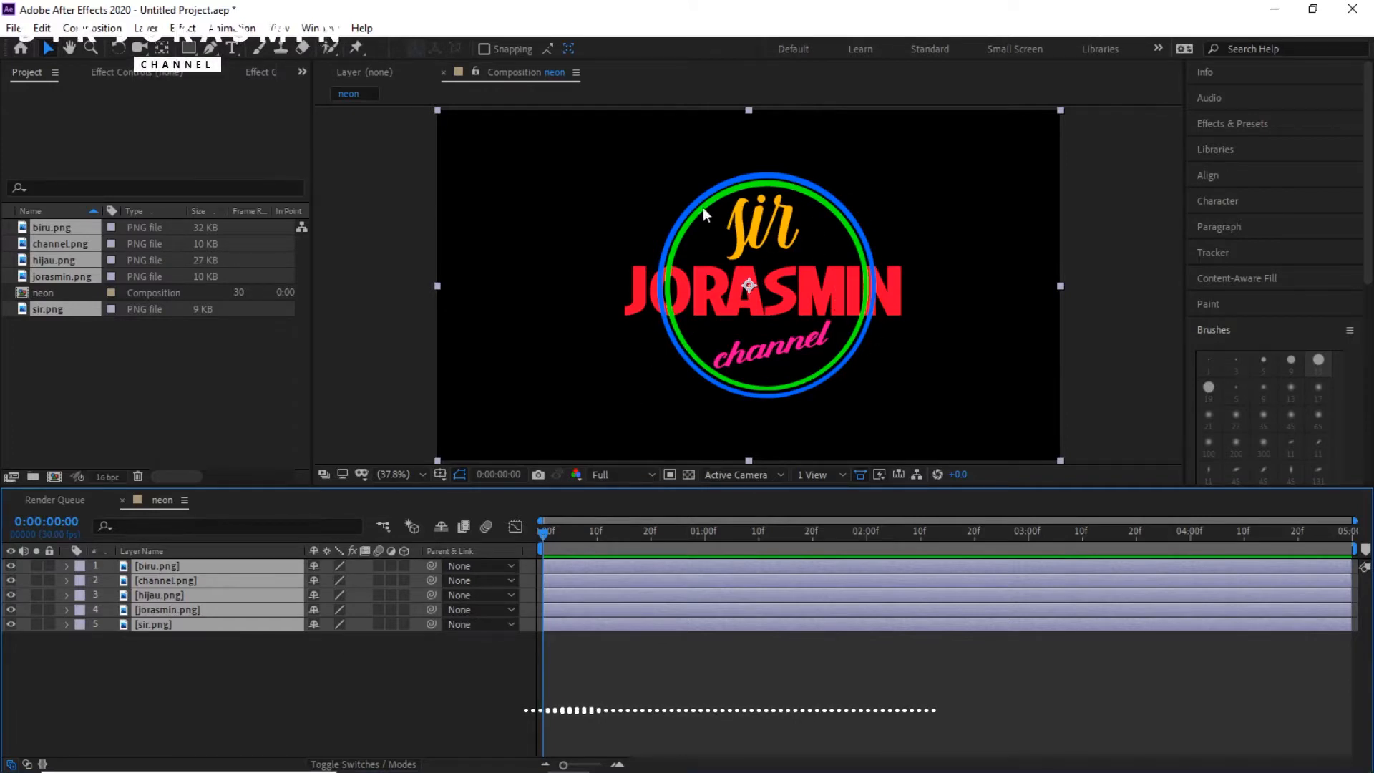
left_click(243, 712)
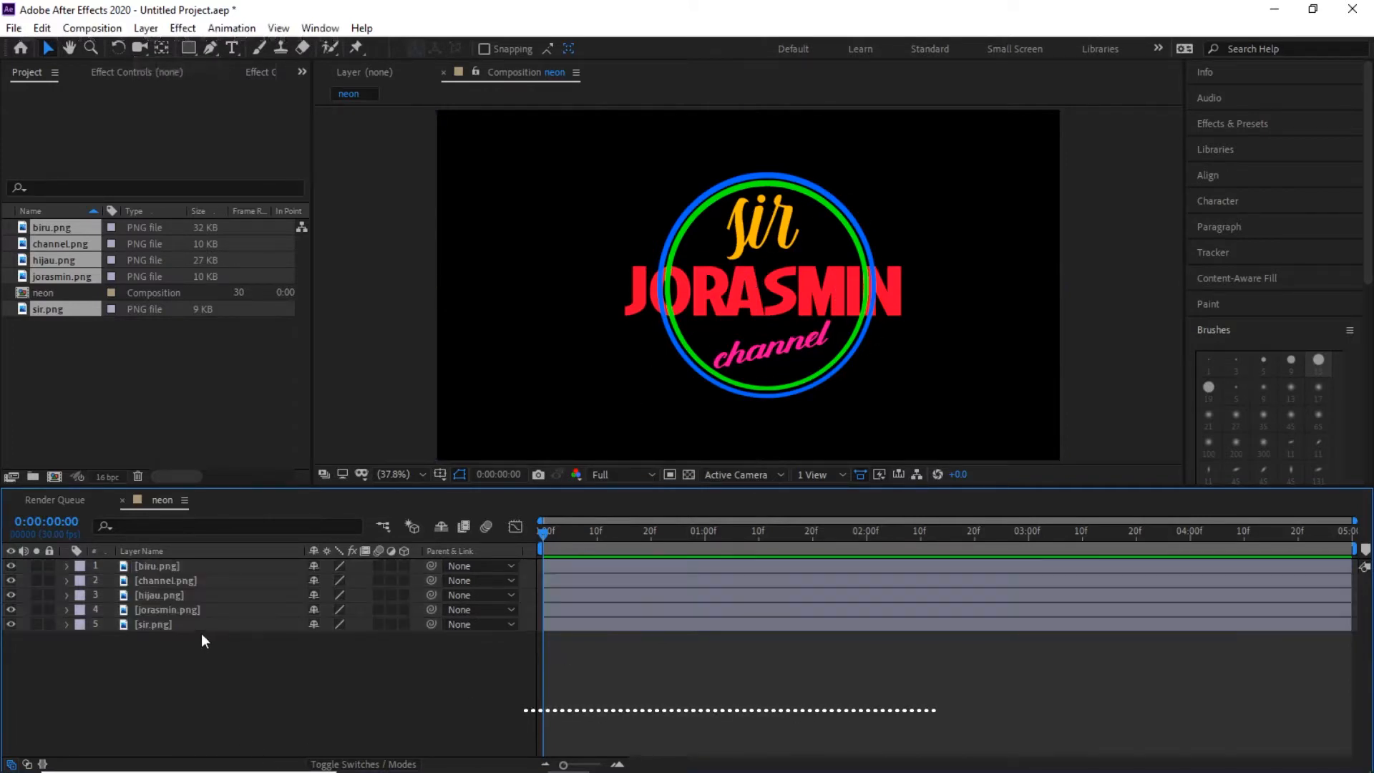
Move the jorasmin.png layer to the top of the layer stack.
left_click(190, 610)
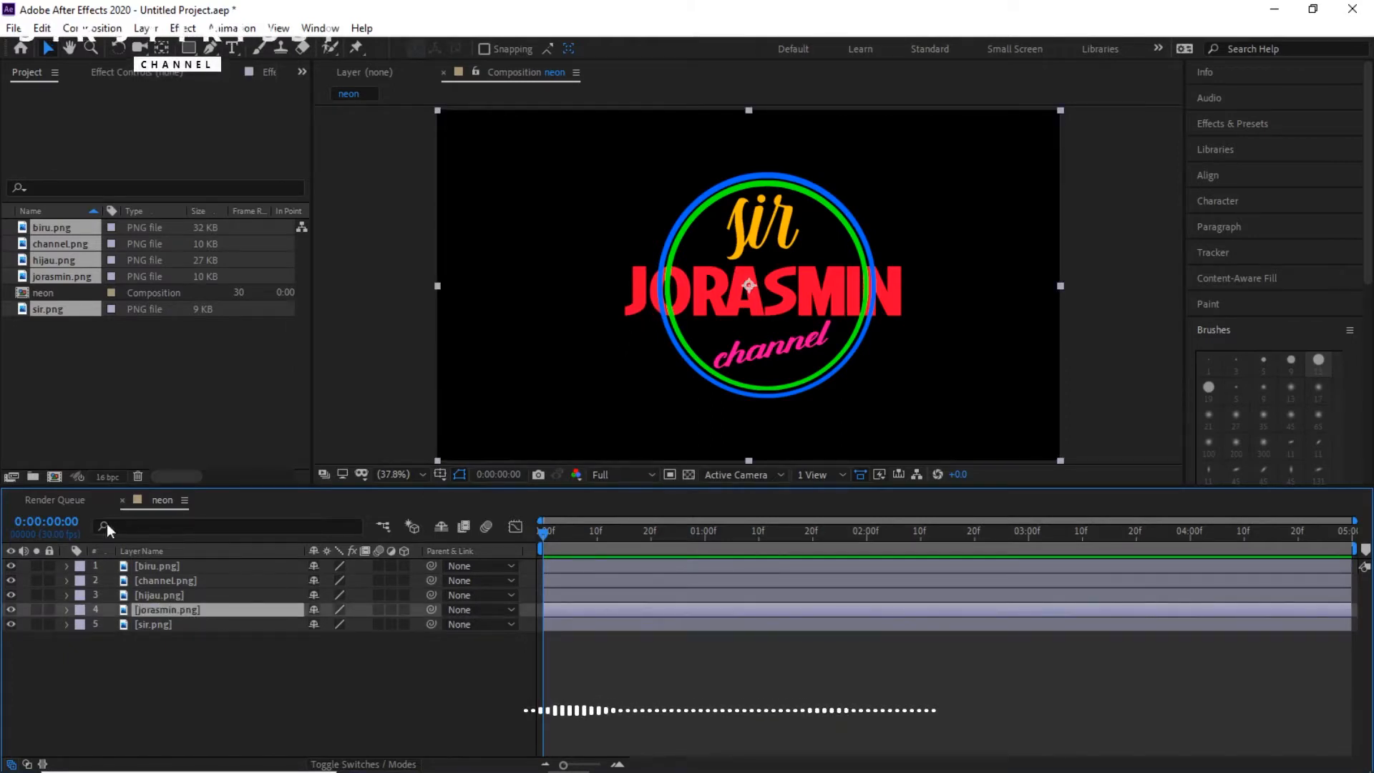
left_click_drag(170, 613, 166, 562)
left_click(195, 668)
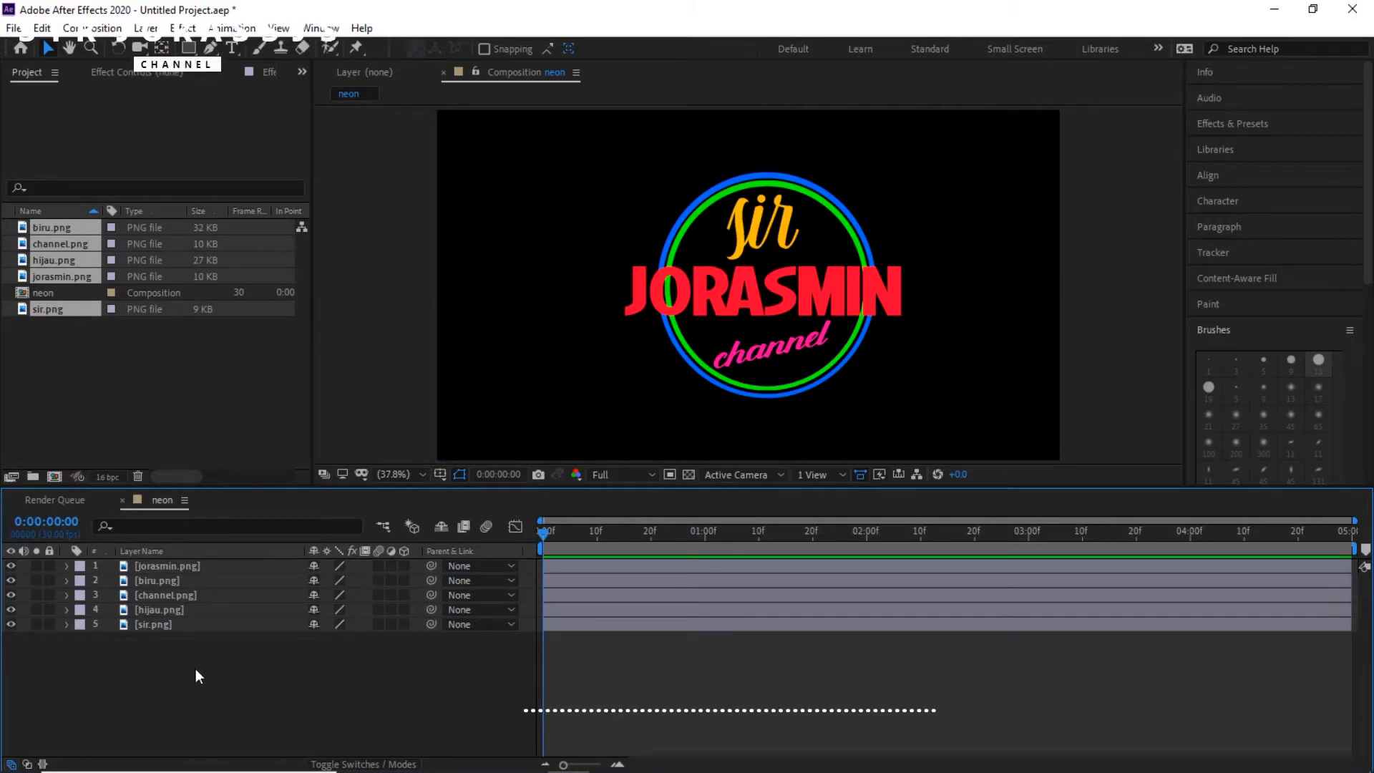
Auto-trace all five image layers on the current frame, using the Alpha channel and the default tolerance and threshold.
left_click_drag(196, 667, 167, 570)
left_click(145, 28)
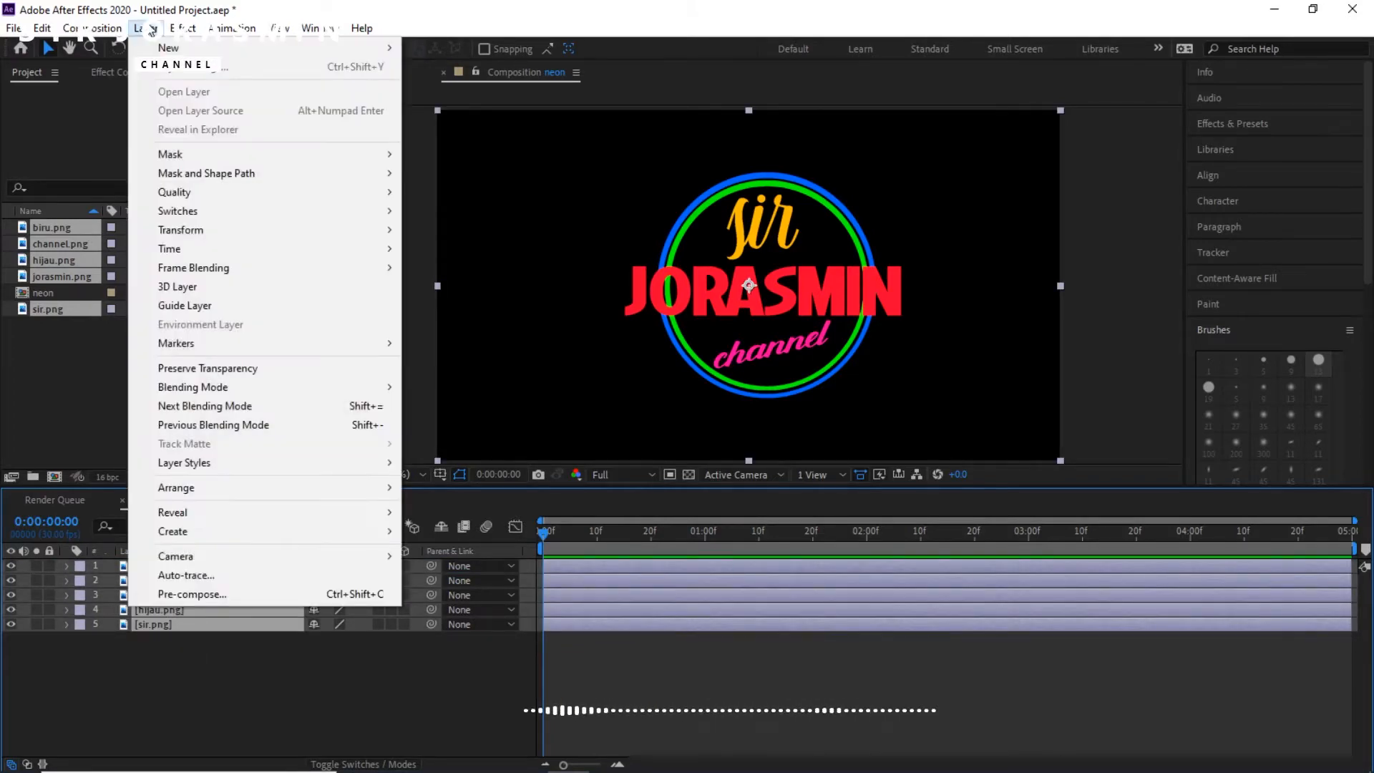
left_click(184, 575)
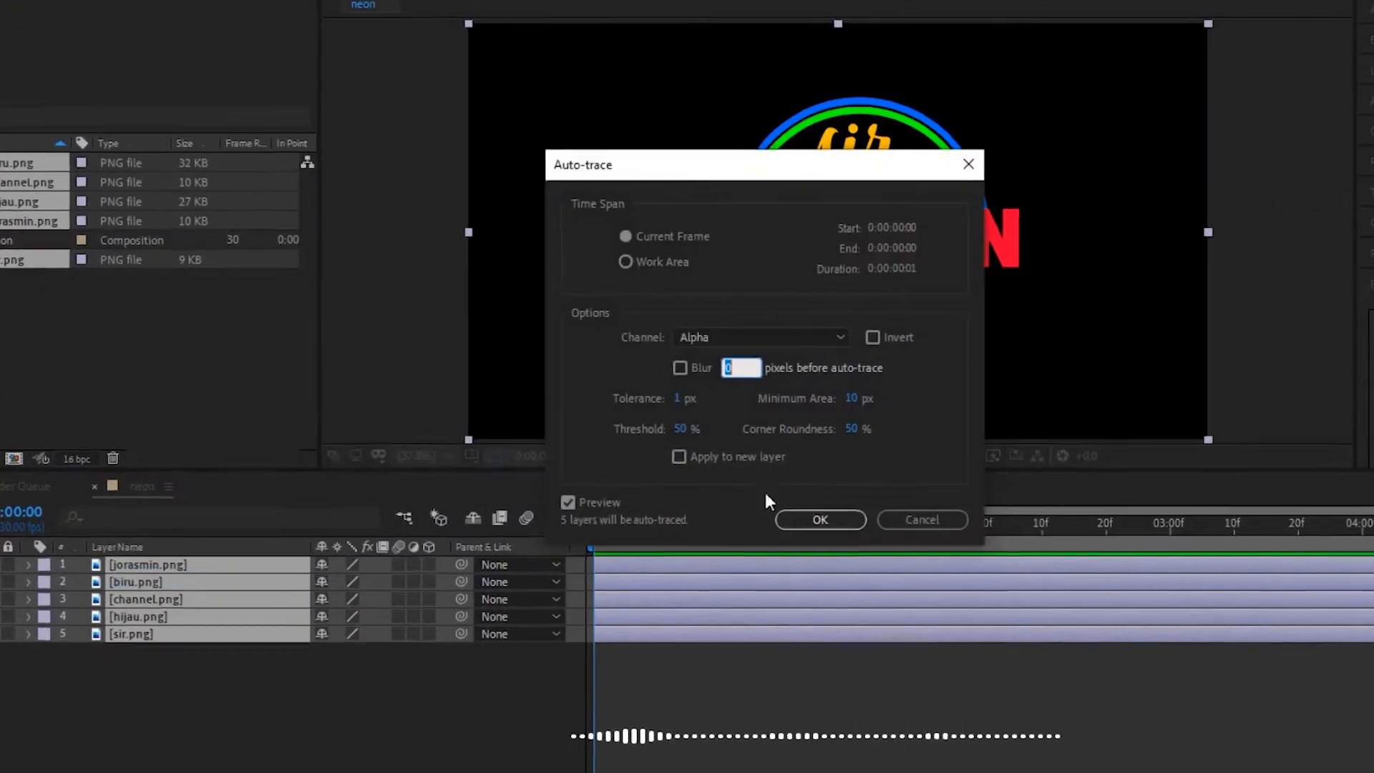
left_click(846, 515)
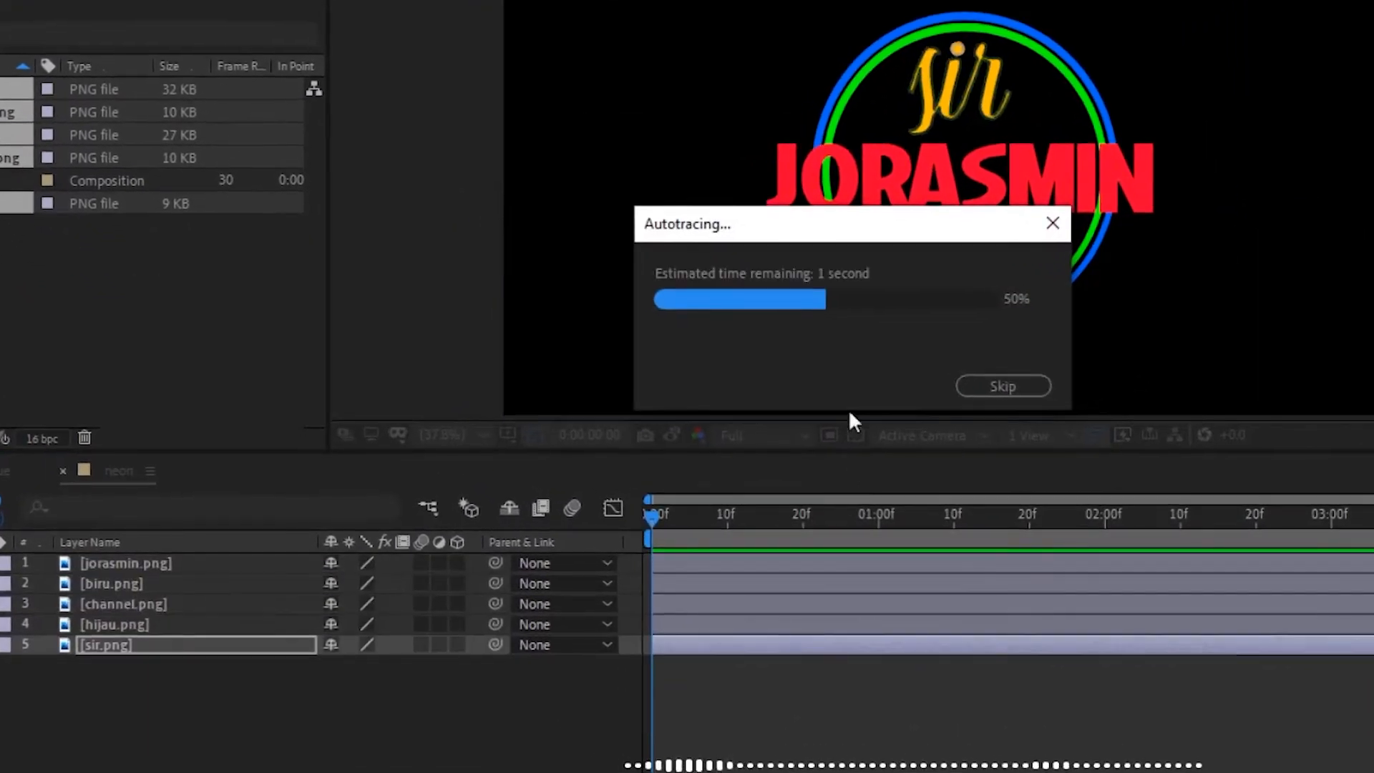
left_click(336, 683)
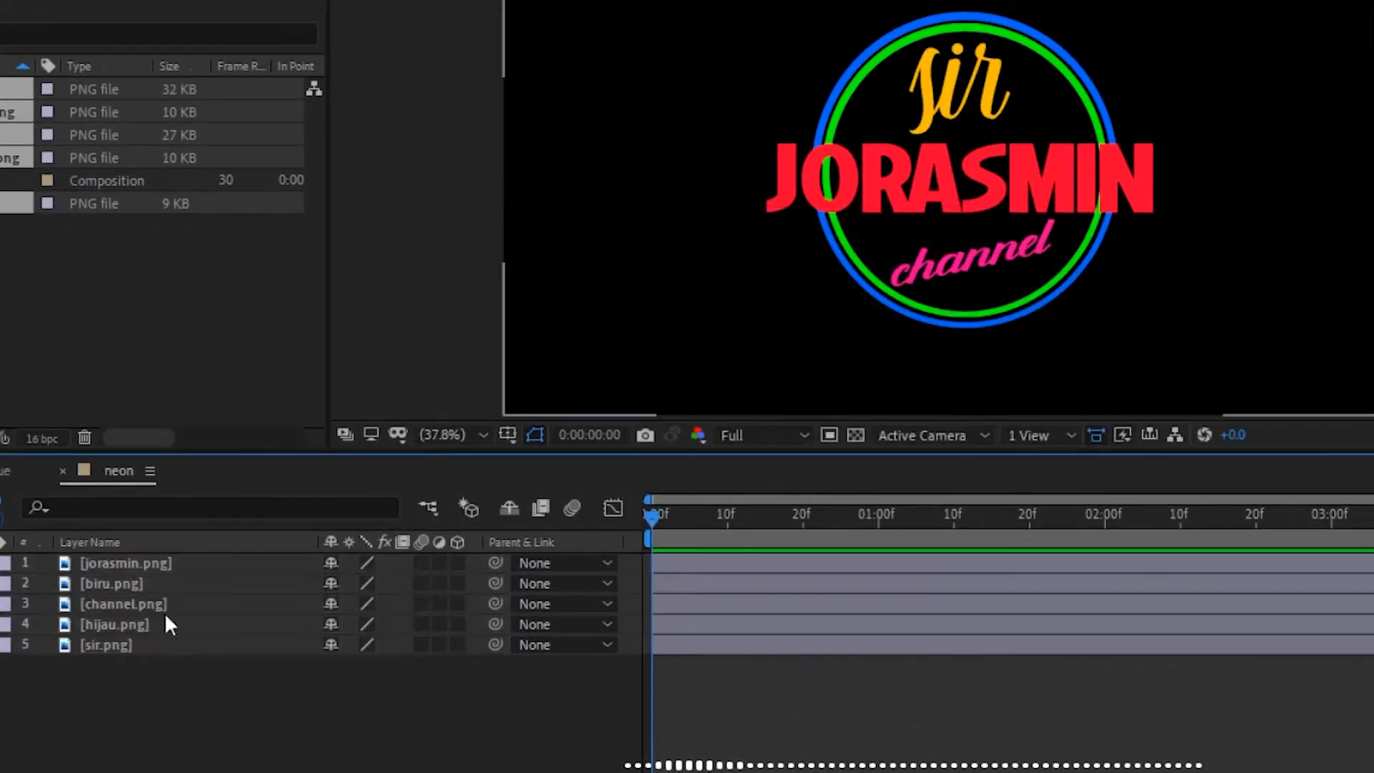
Examine the auto-traced masks on the jorasmin.png layer.
left_click(162, 570)
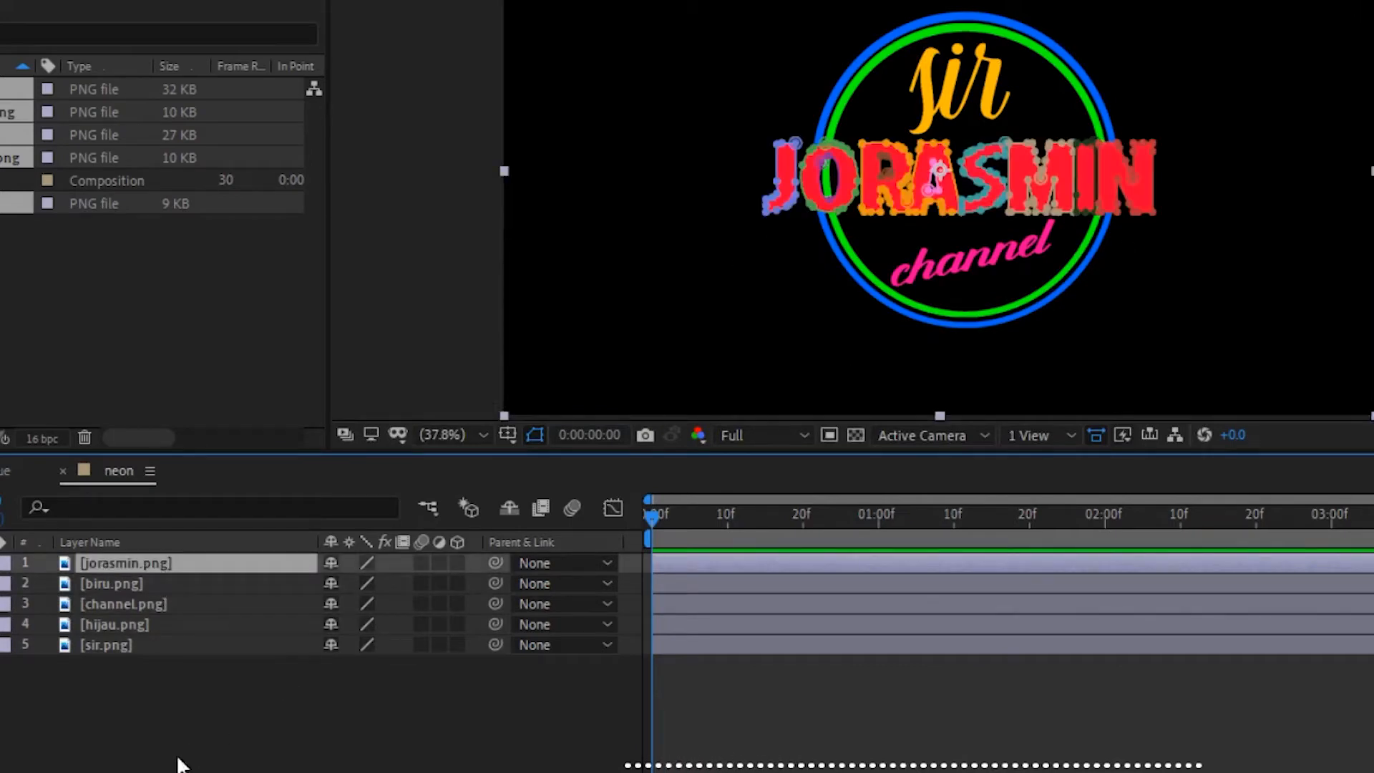
left_click(226, 764)
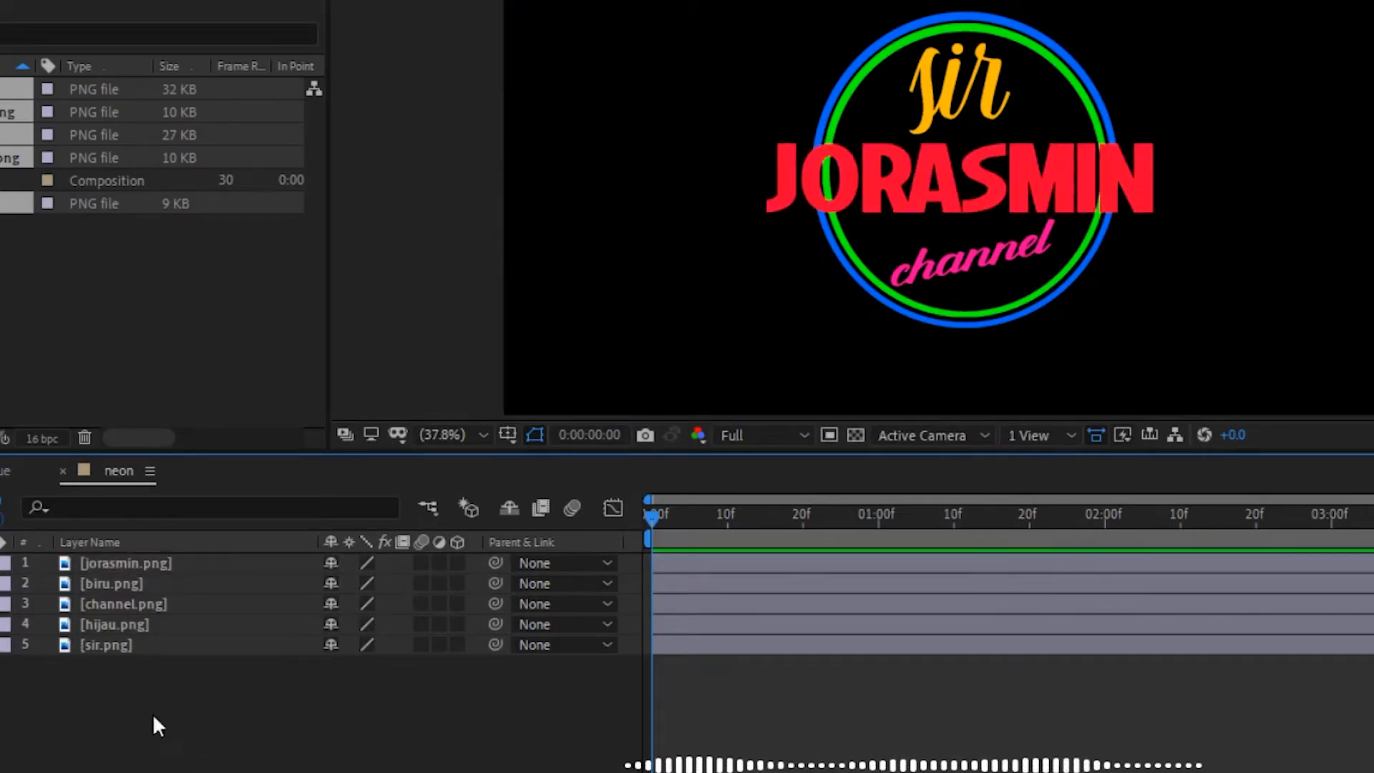
left_click(3, 564)
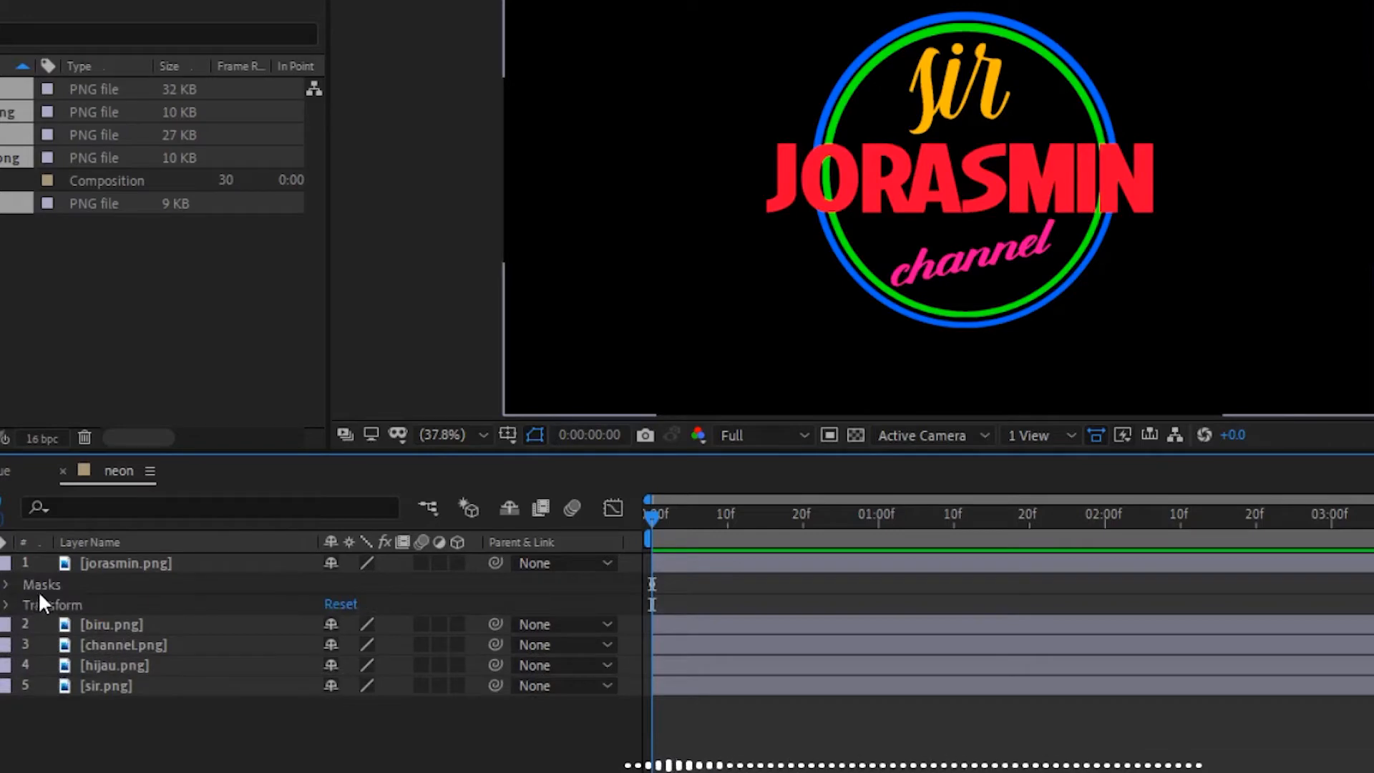
left_click(5, 585)
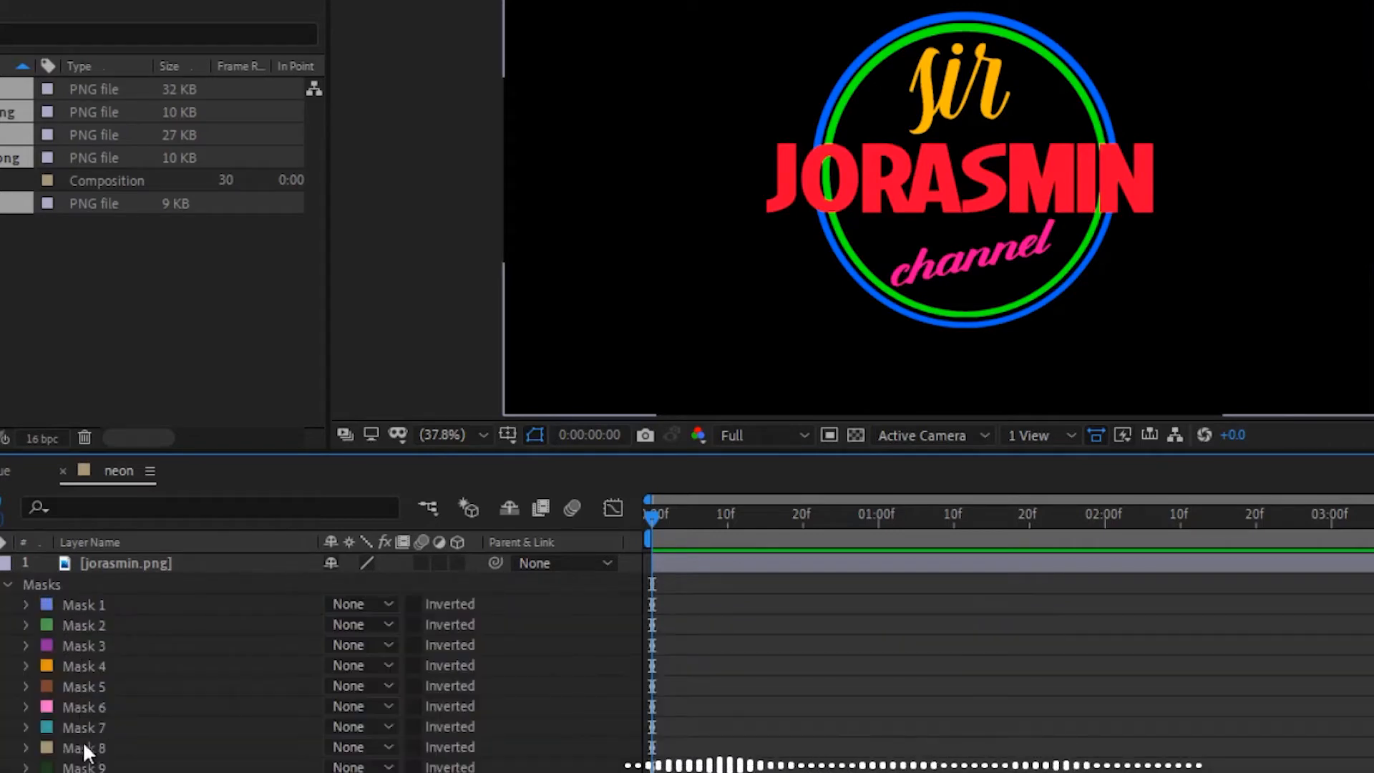
left_click(84, 767)
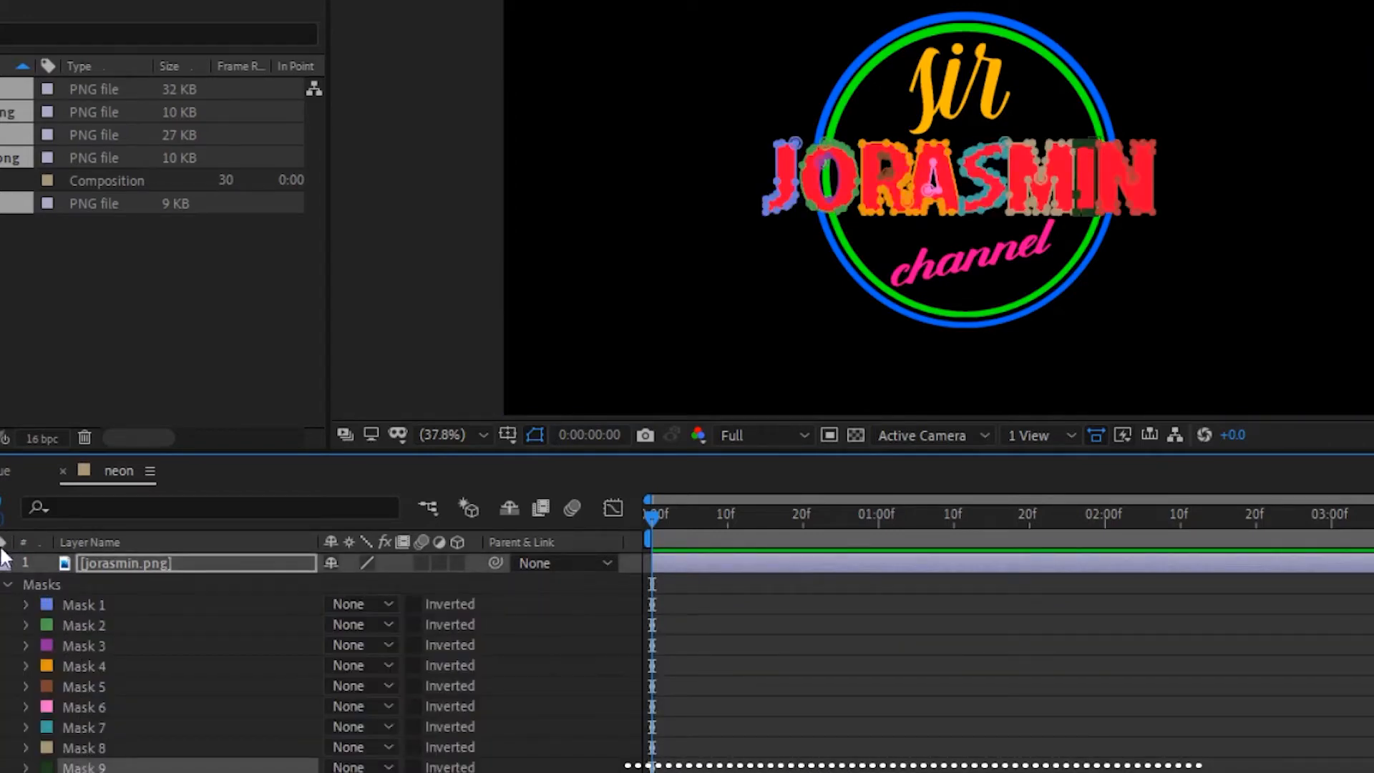
left_click(1, 564)
left_click(114, 718)
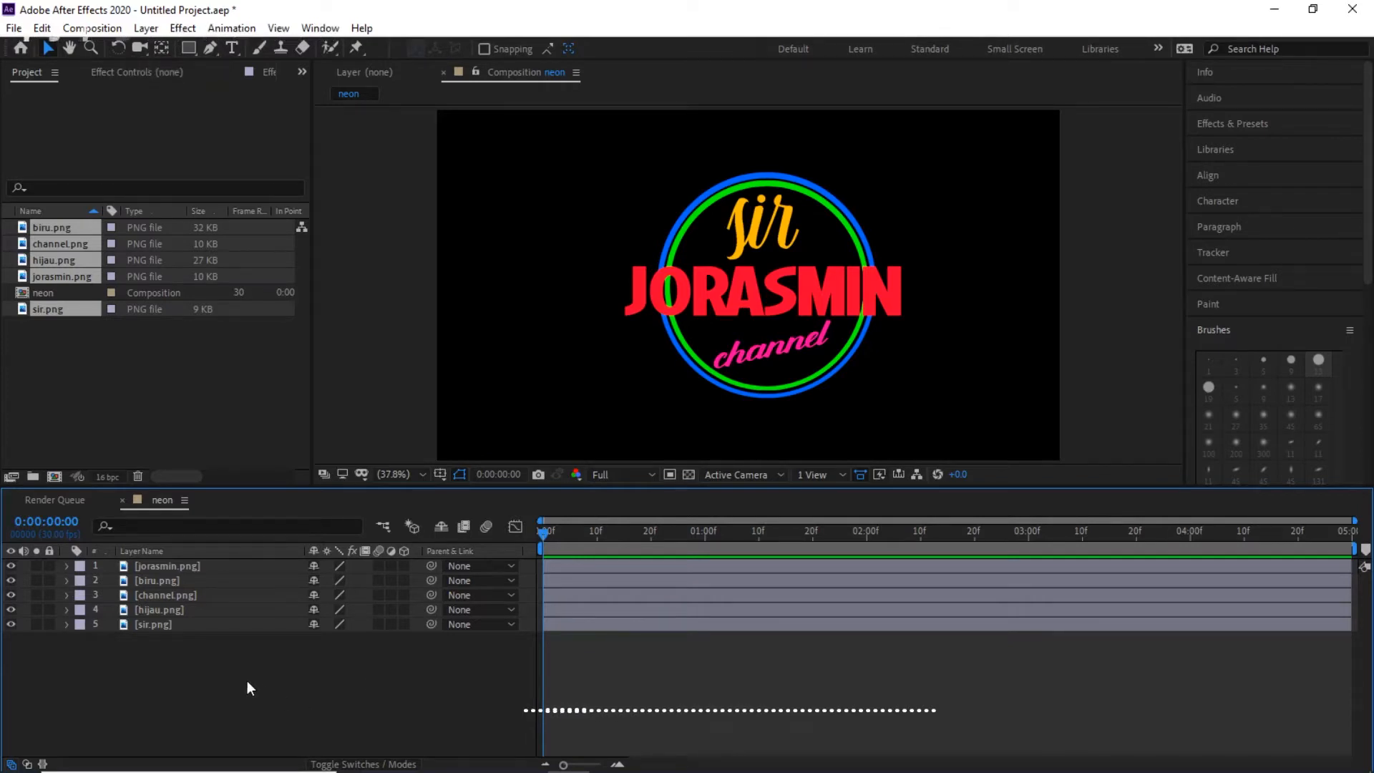
left_click_drag(247, 681, 159, 577)
left_click(173, 669)
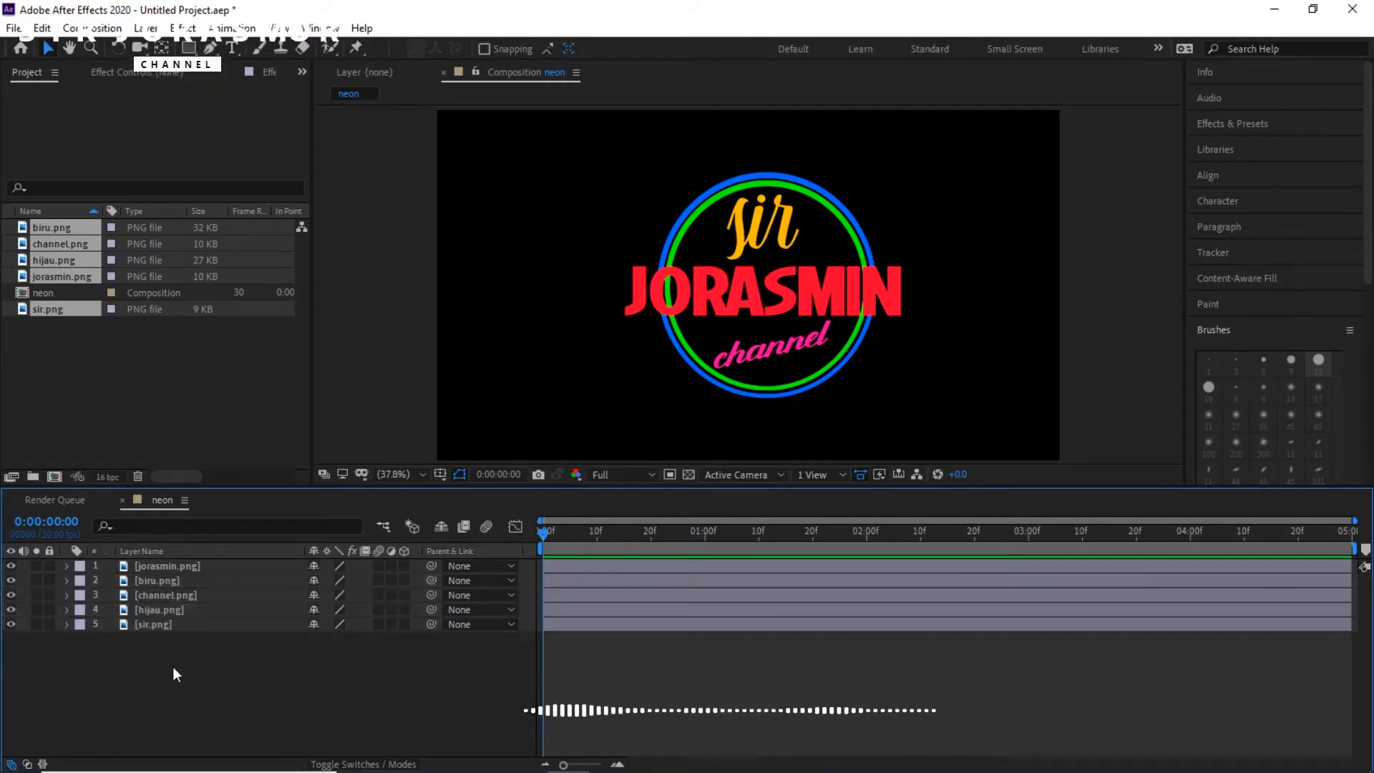
left_click(151, 28)
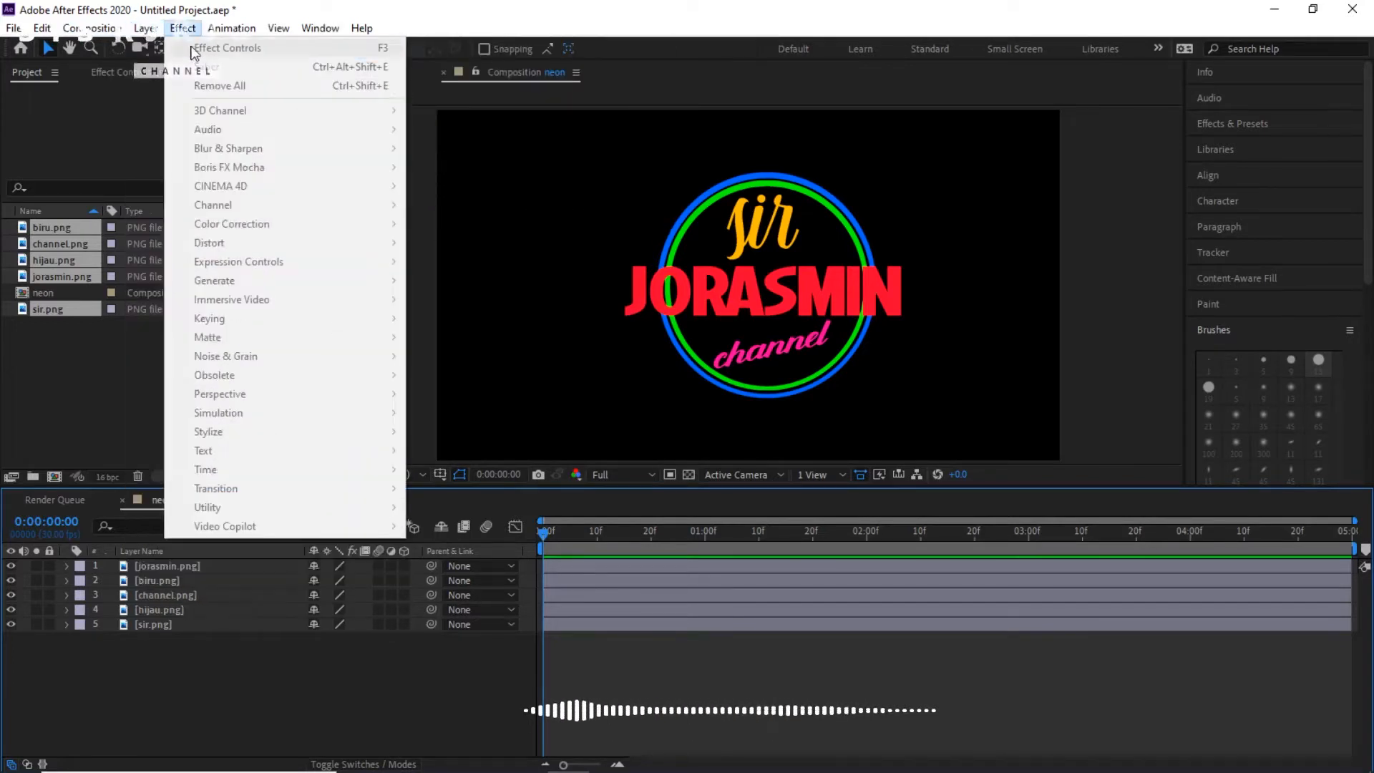
mouse_move(358, 48)
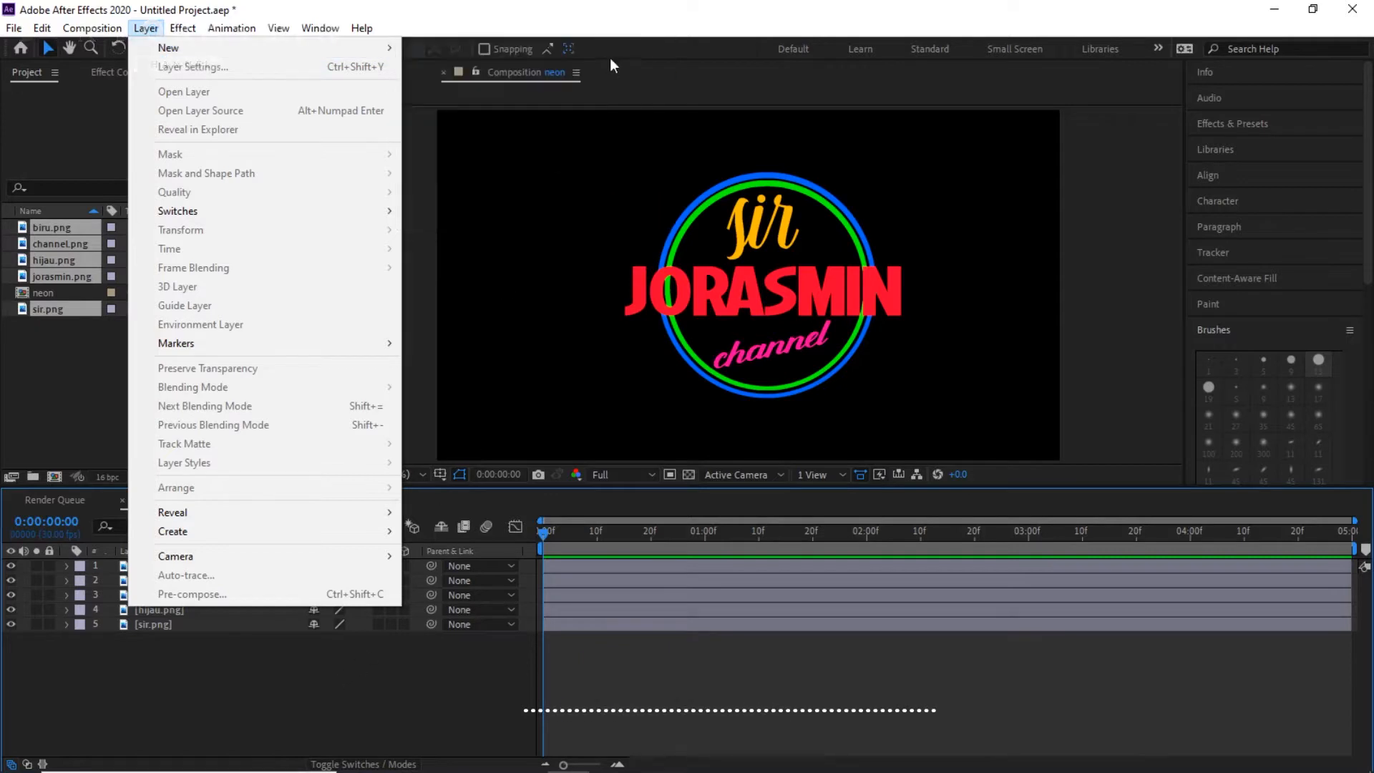
left_click(238, 713)
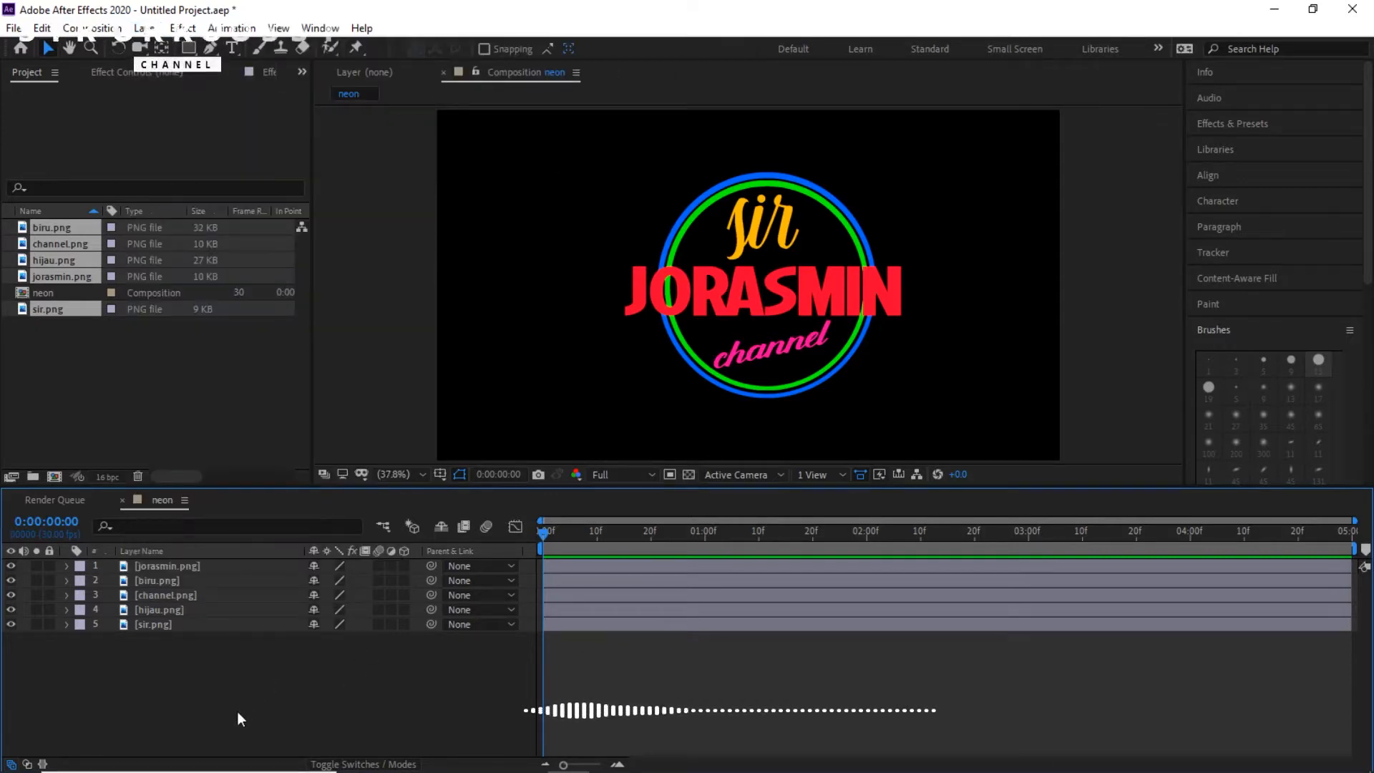
Add five black solid layers at 1920 x 1080 px above the image layers, keeping the default names.
key("ctrl+y")
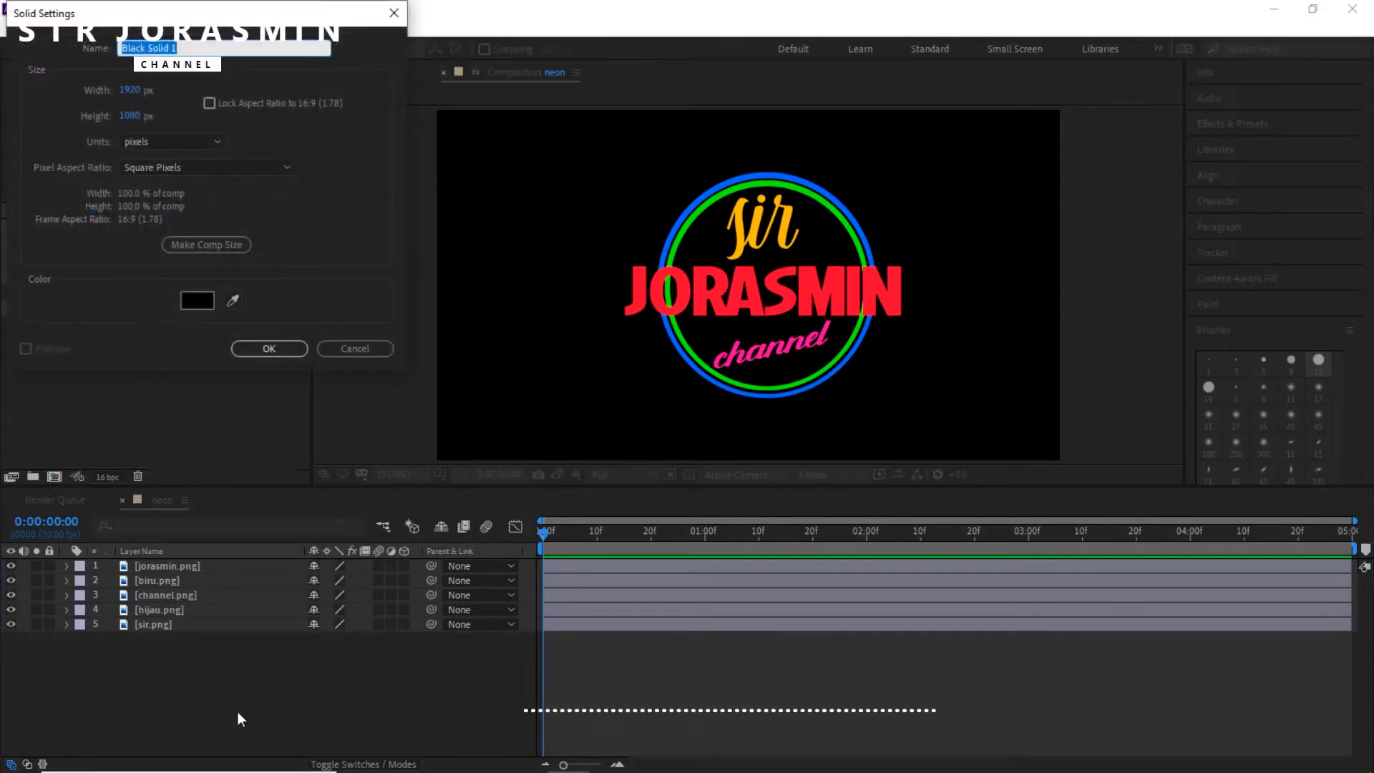
key("Return")
key("ctrl+y")
key("Return")
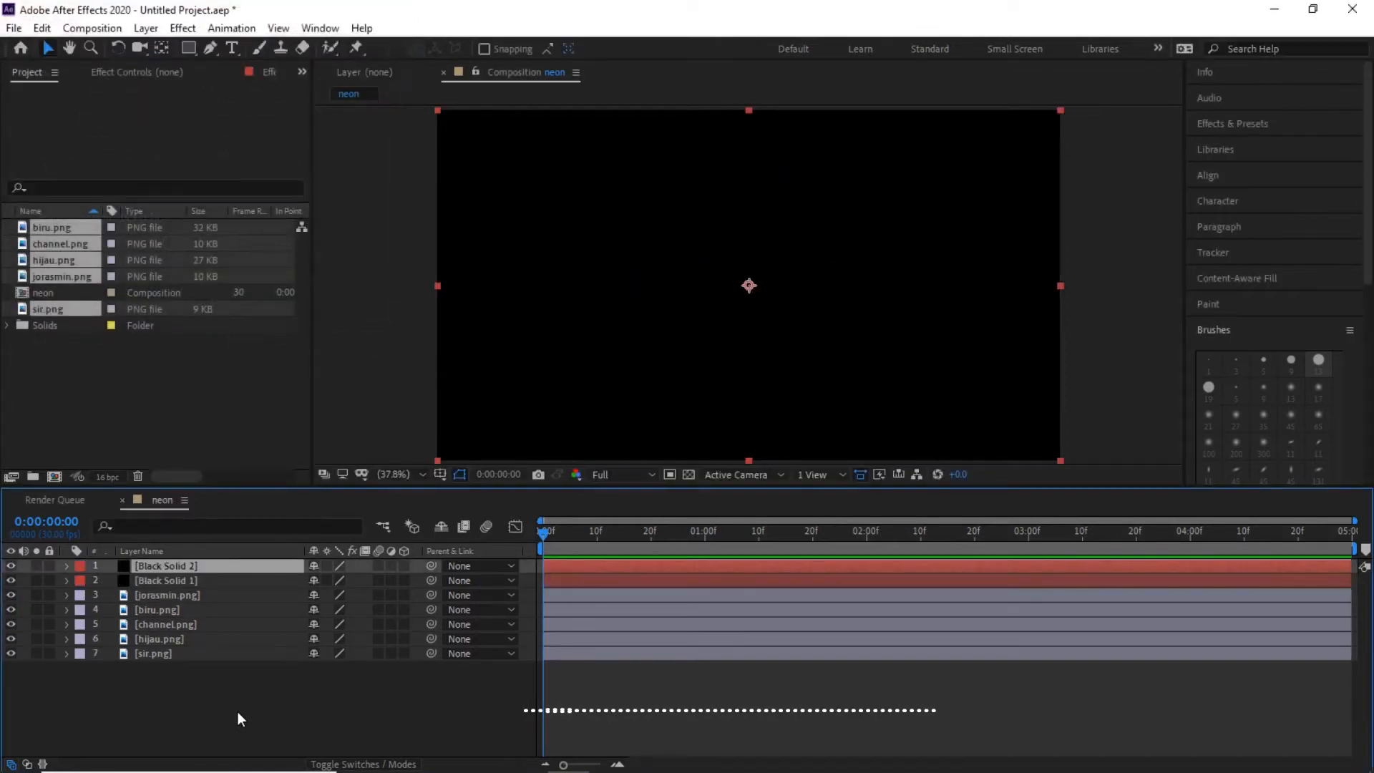
key("ctrl+y")
key("Return")
key("ctrl+y")
key("Return")
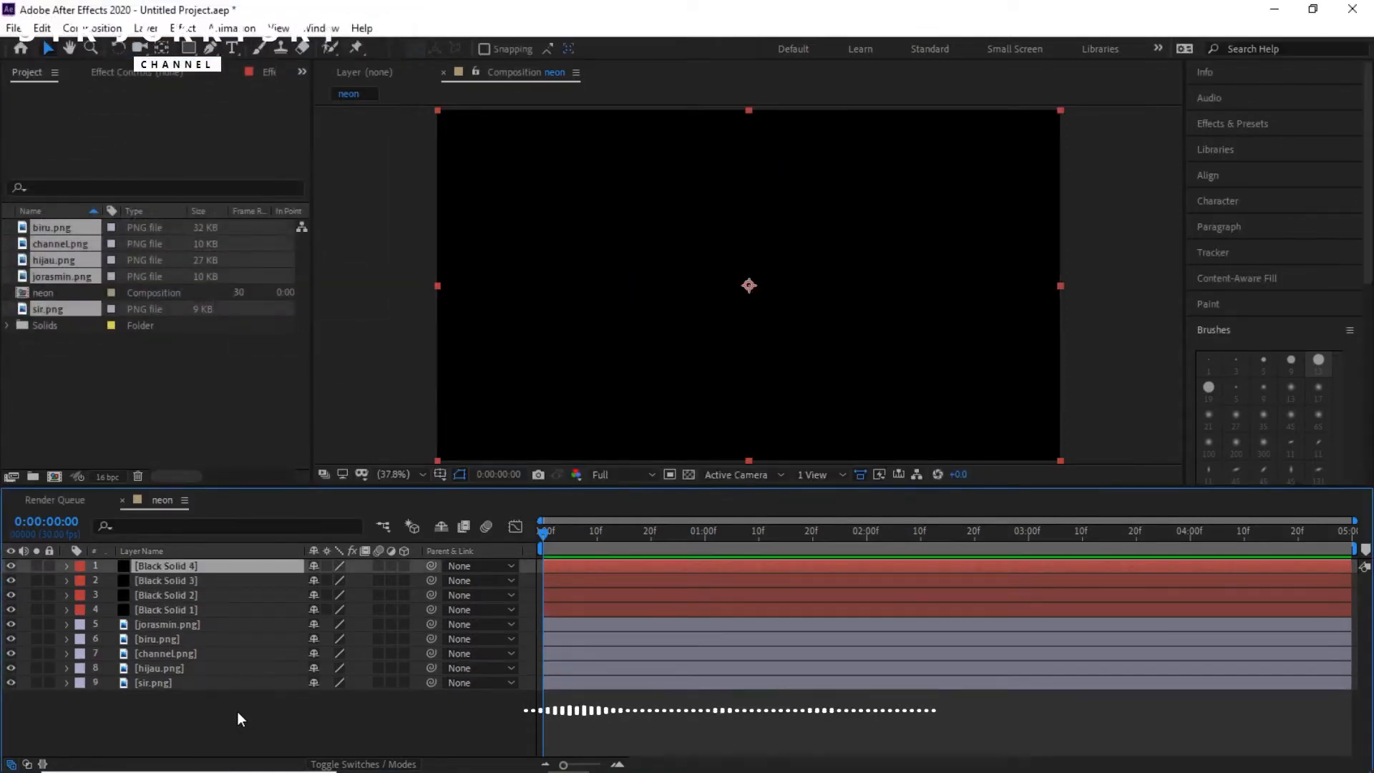
key("ctrl+y")
key("Return")
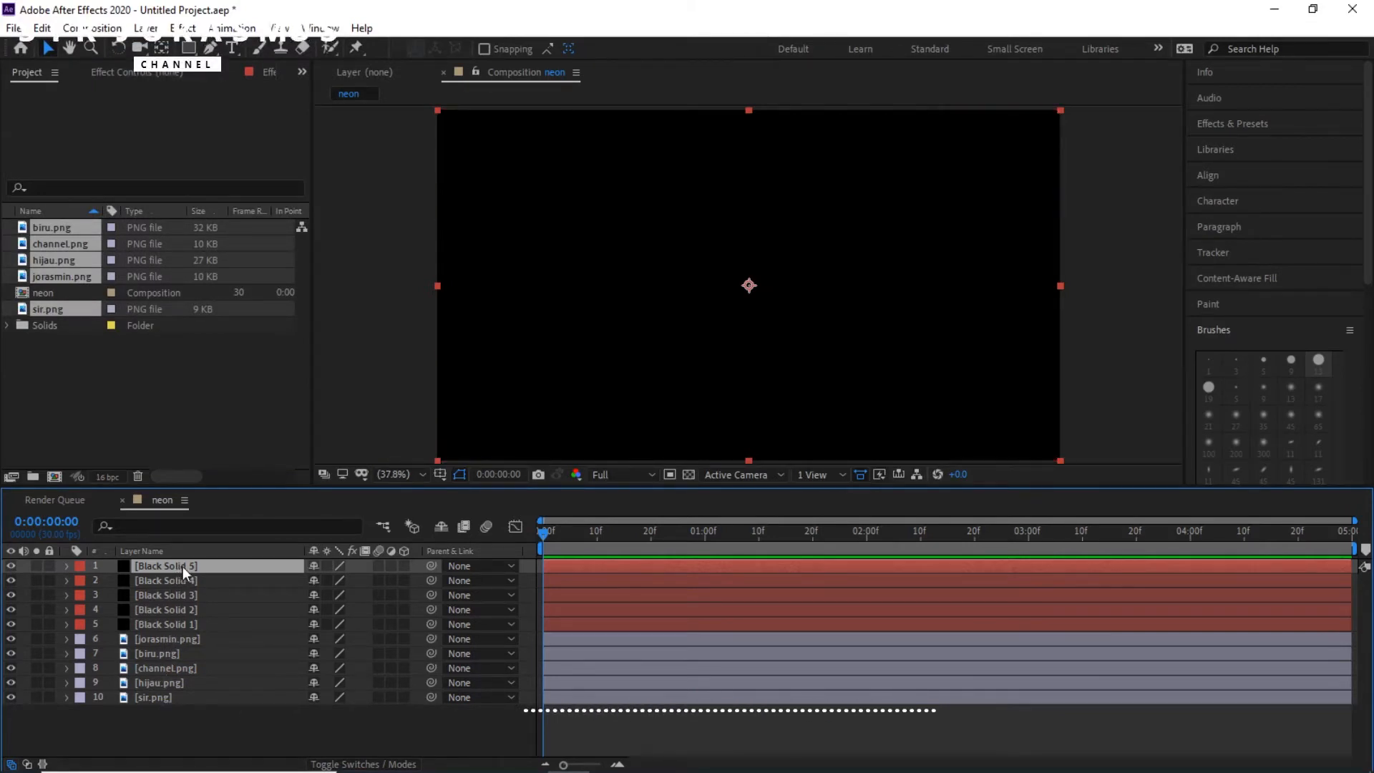
Rename the Black Solid 5 layer as jorasmin and the Black Solid 4 layer as biru.
key("Return")
type("jorasmin")
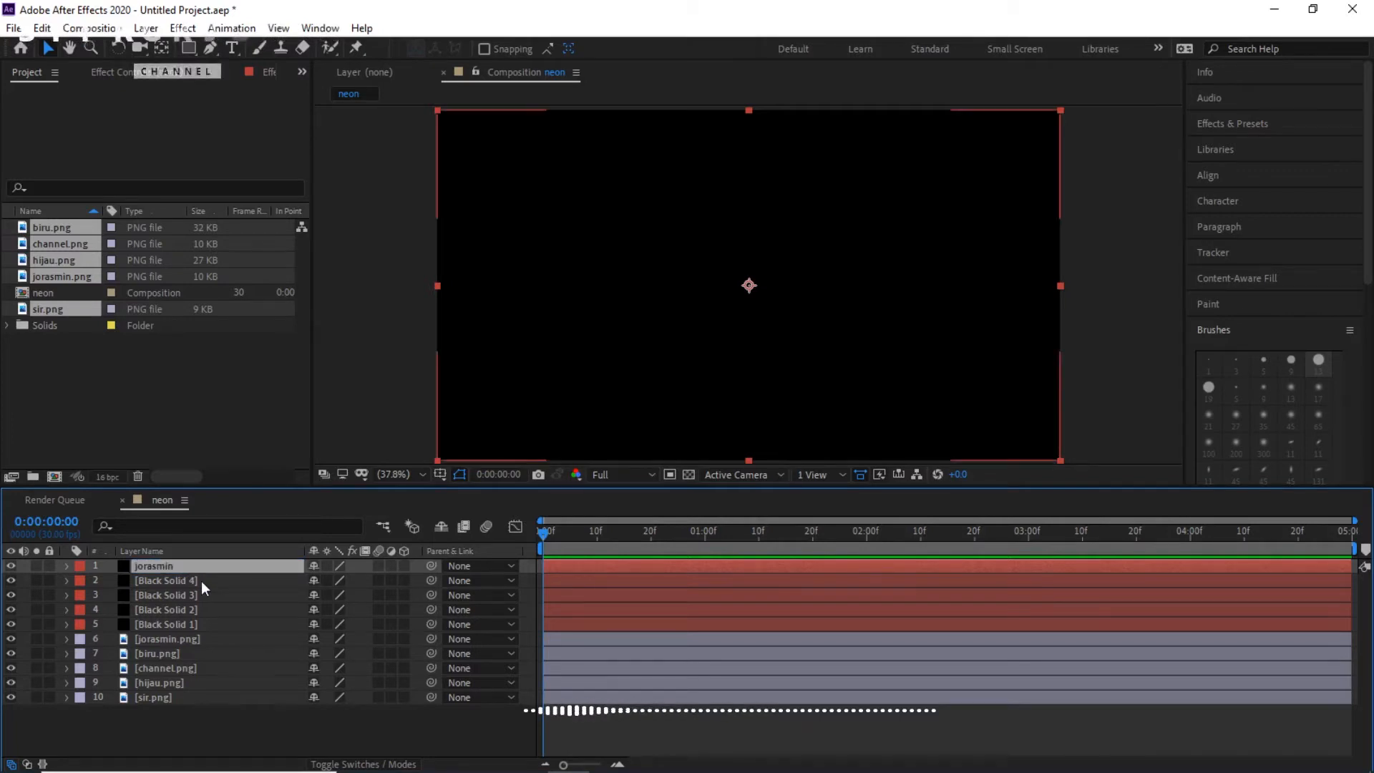
left_click(200, 581)
key("Return")
type("biru")
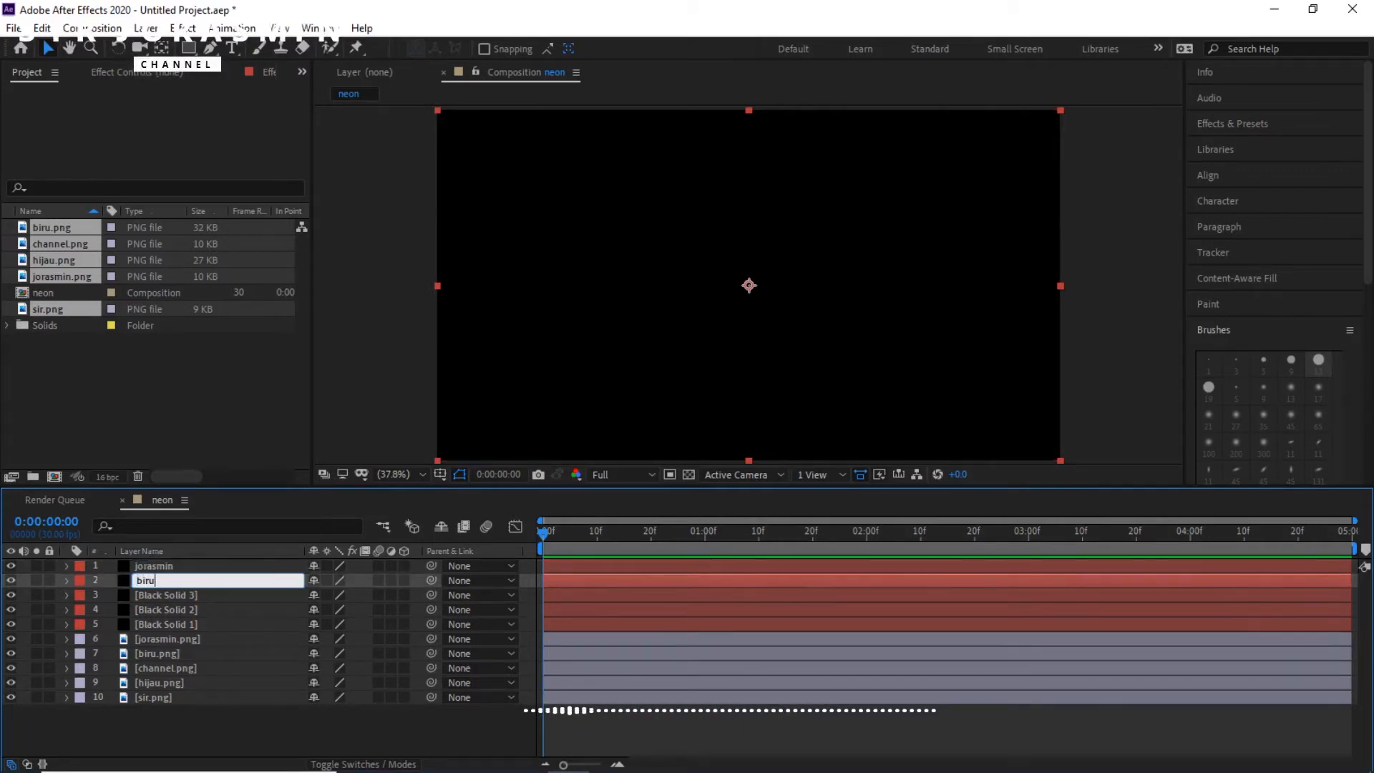
key("Return")
Rename the Black Solid 3 layer as channel.
left_click(200, 594)
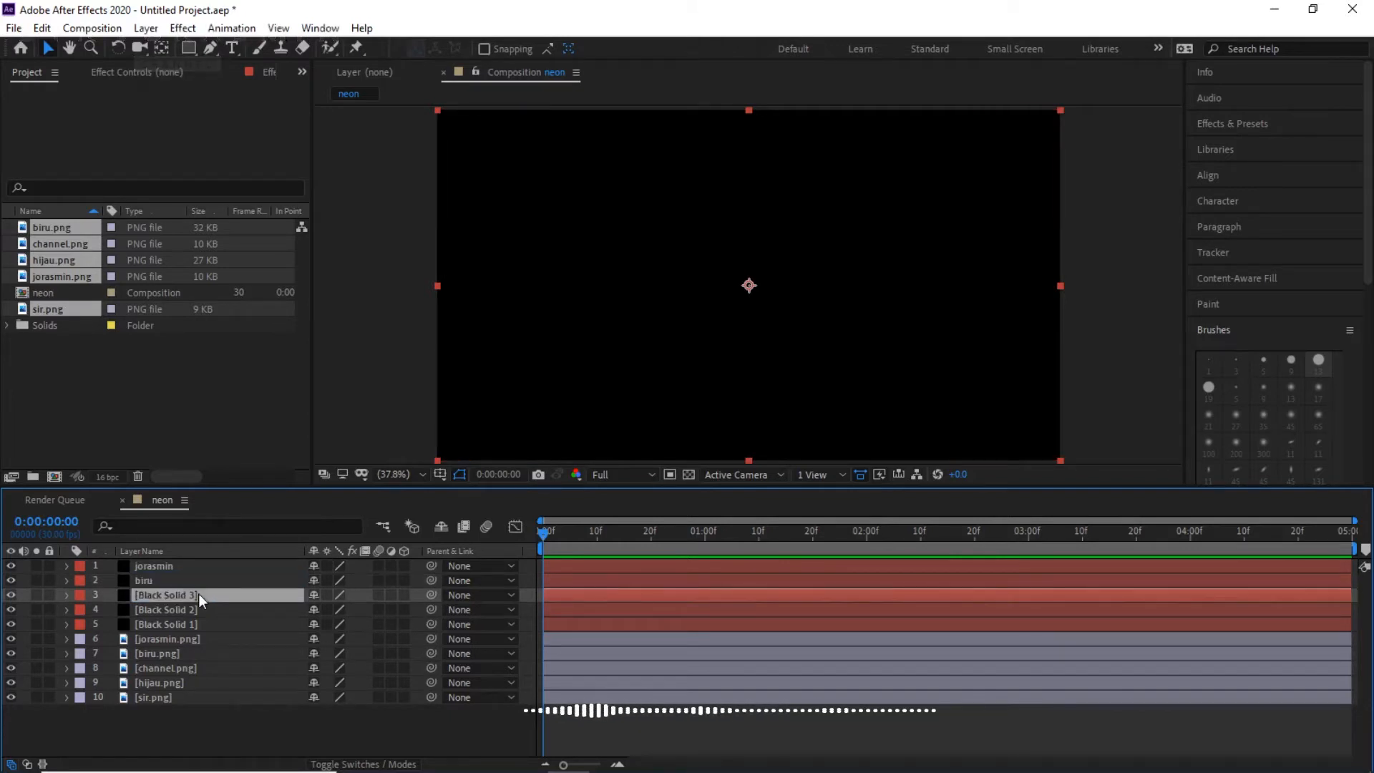
key("Return")
type("cah")
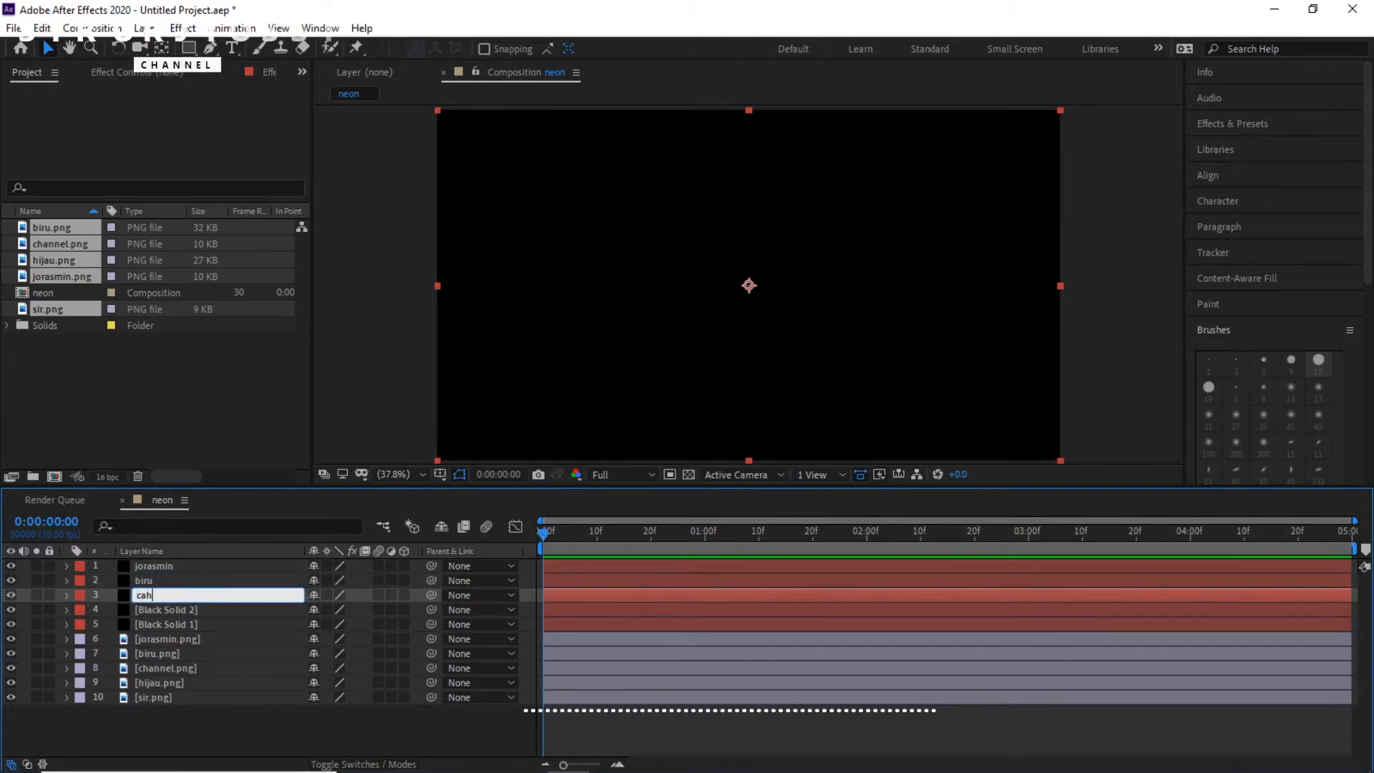
type("h")
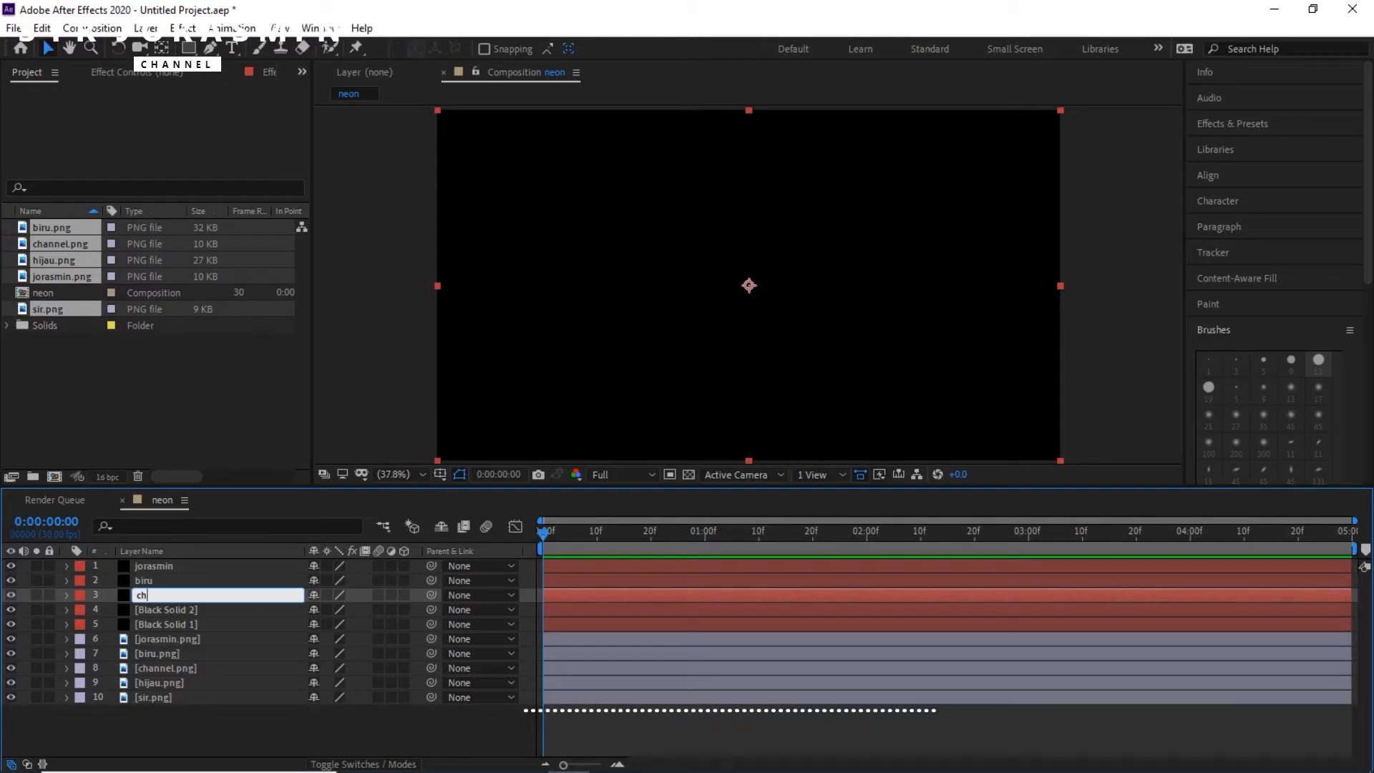
type("annel")
key("Return")
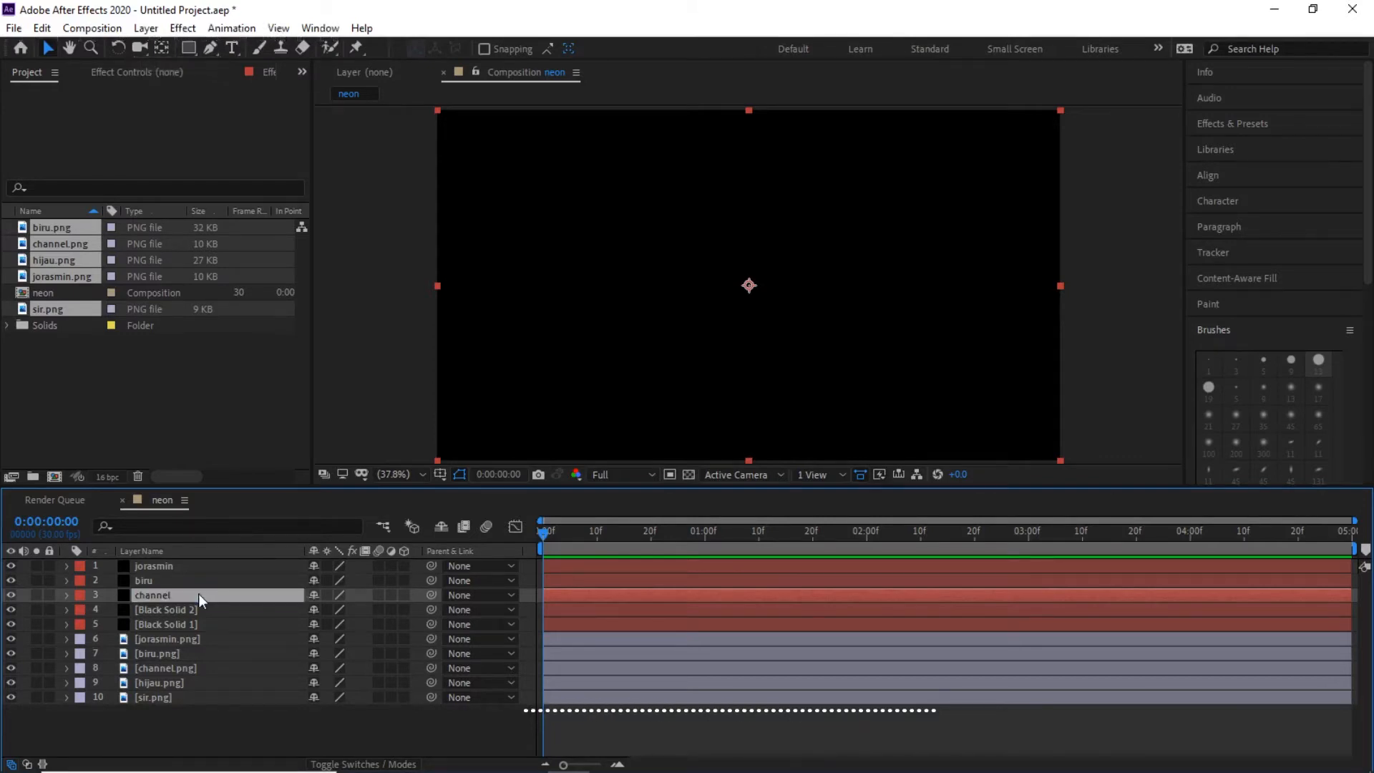
Rename the Black Solid 2 layer as hijau and the Black Solid 1 layer as sir.
left_click(194, 610)
key("Return")
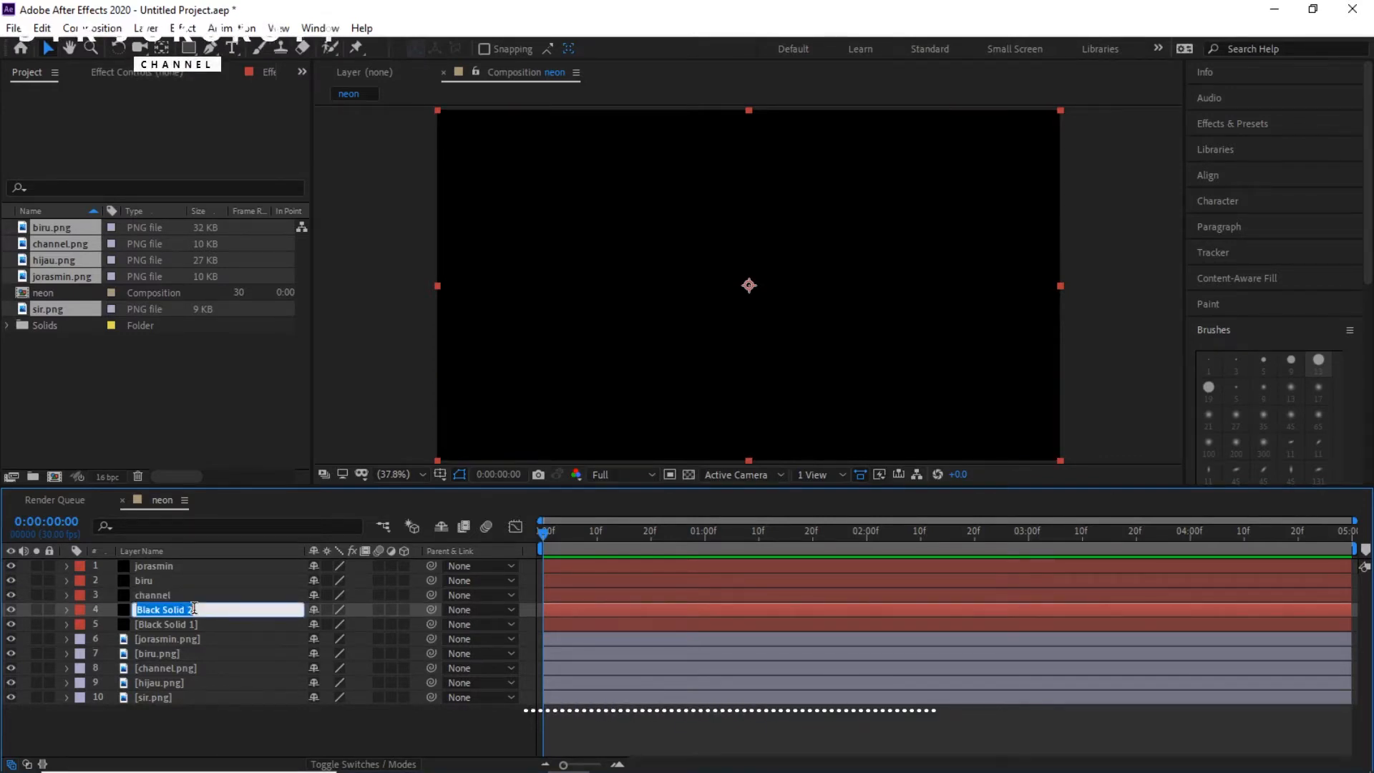
type("hijau")
key("Return")
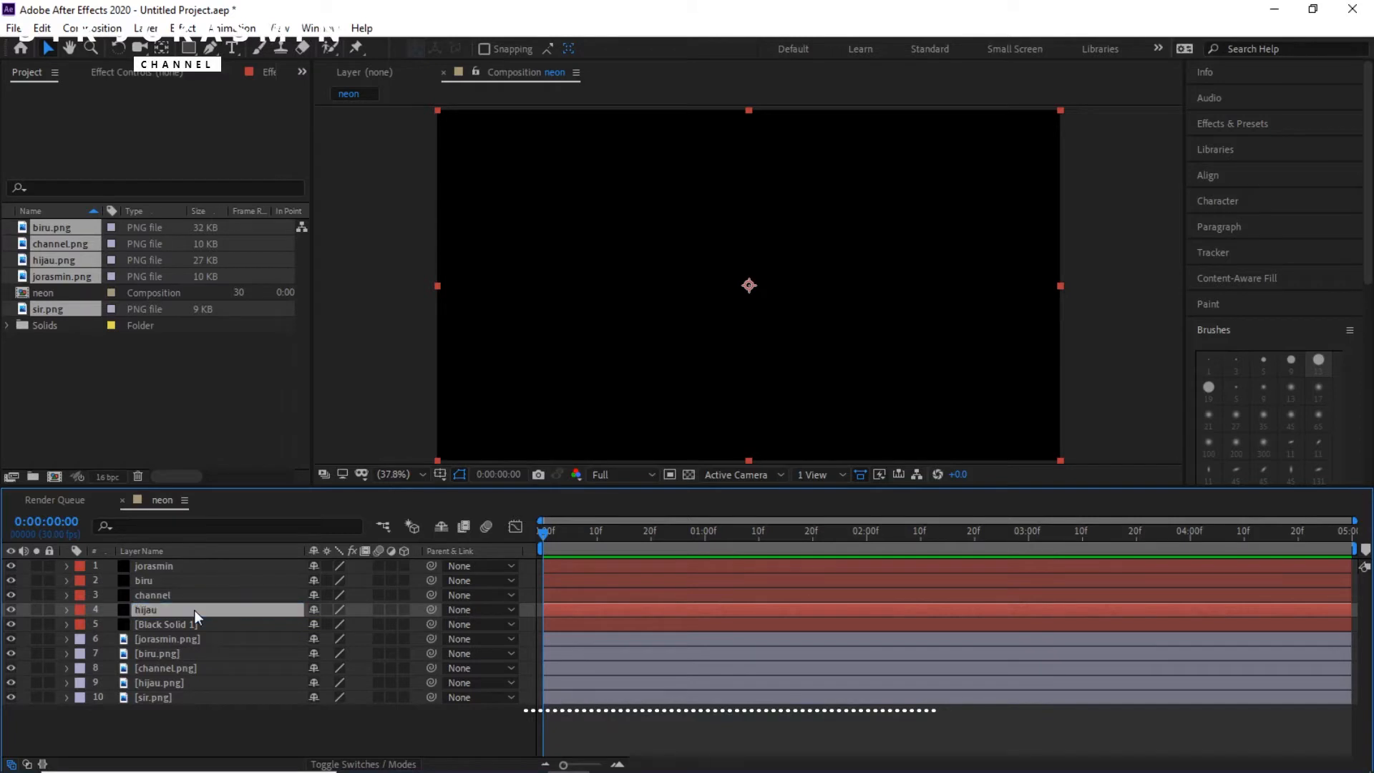
left_click(188, 625)
key("Return")
type("sir")
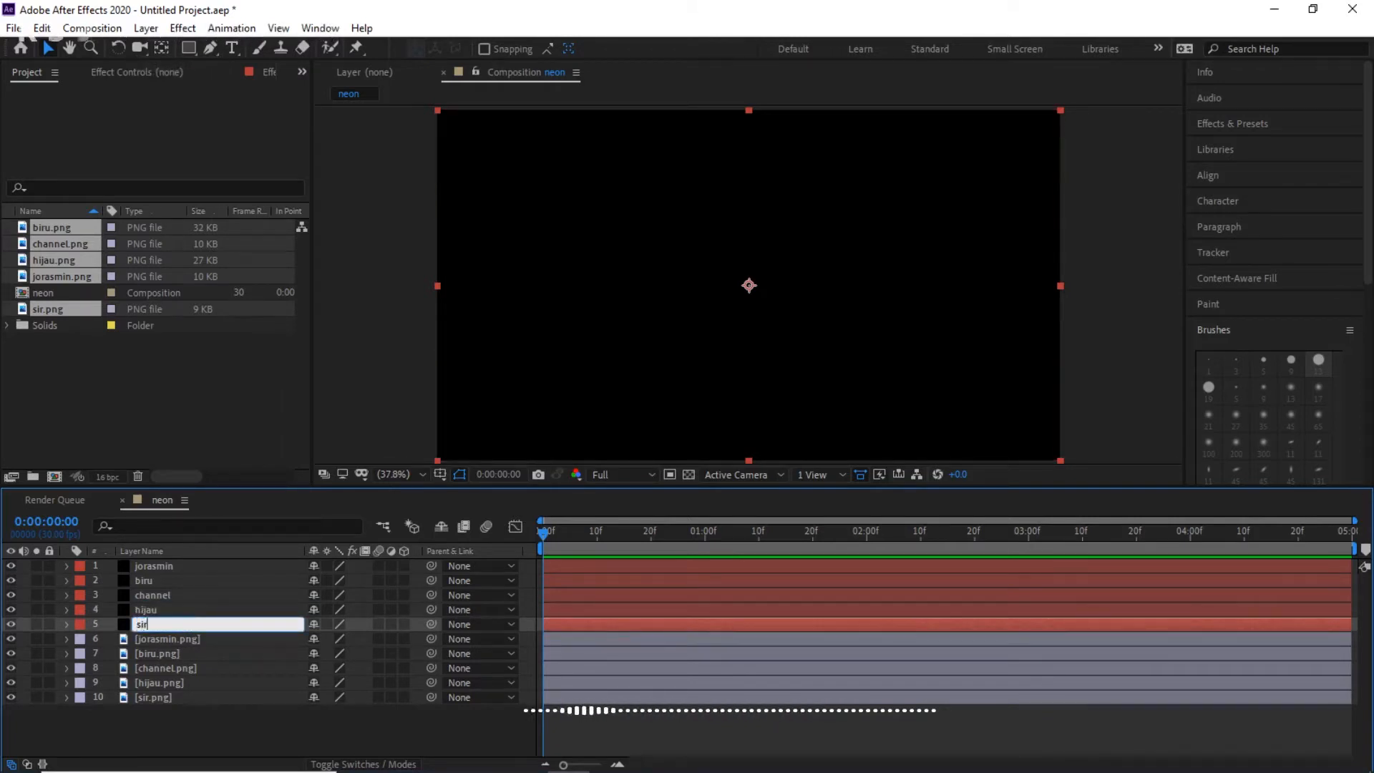
key("Return")
left_click(183, 720)
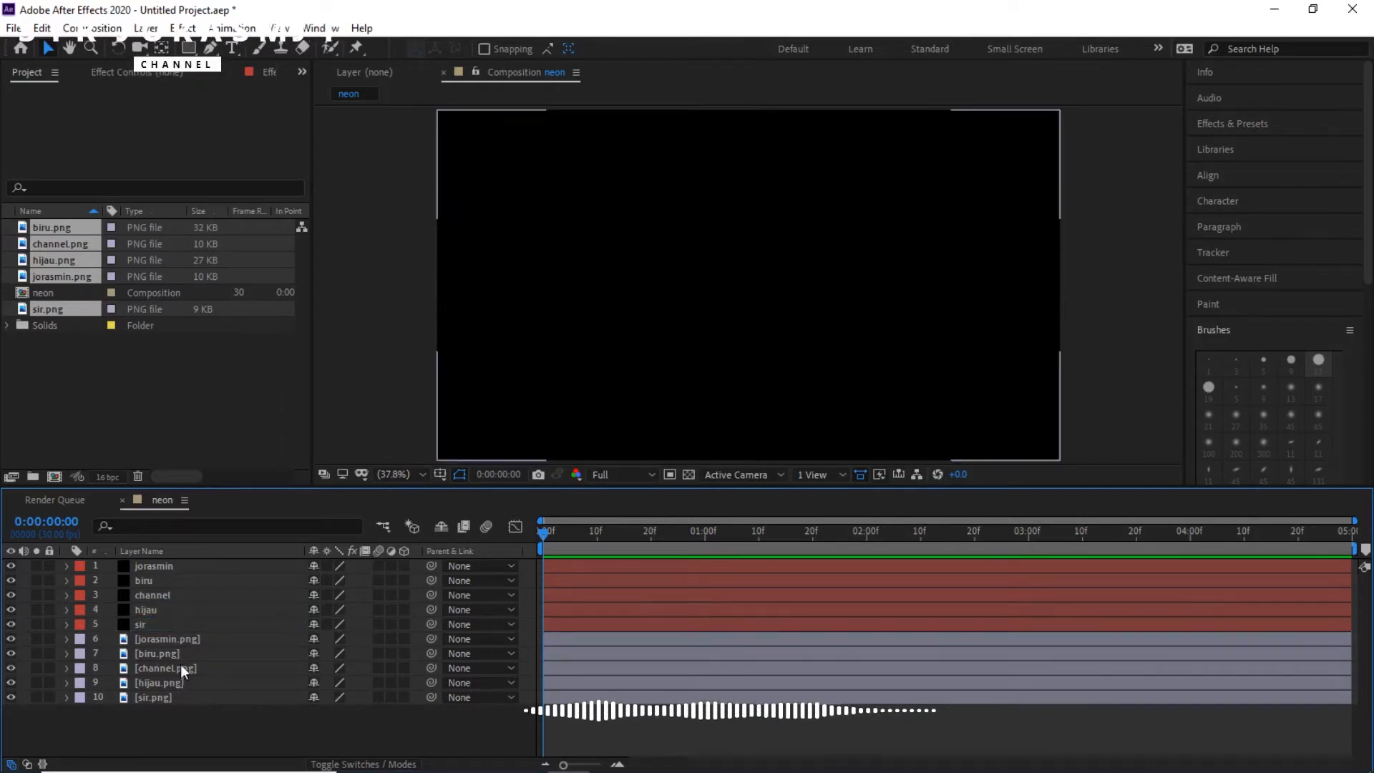
Reorder the layers so that each PNG image sits directly below the solid with the matching name.
left_click_drag(185, 640, 173, 577)
left_click_drag(166, 652, 166, 604)
mouse_move(174, 671)
left_mouse_down()
mouse_move(167, 634)
mouse_move(166, 662)
left_mouse_up()
left_click(179, 722)
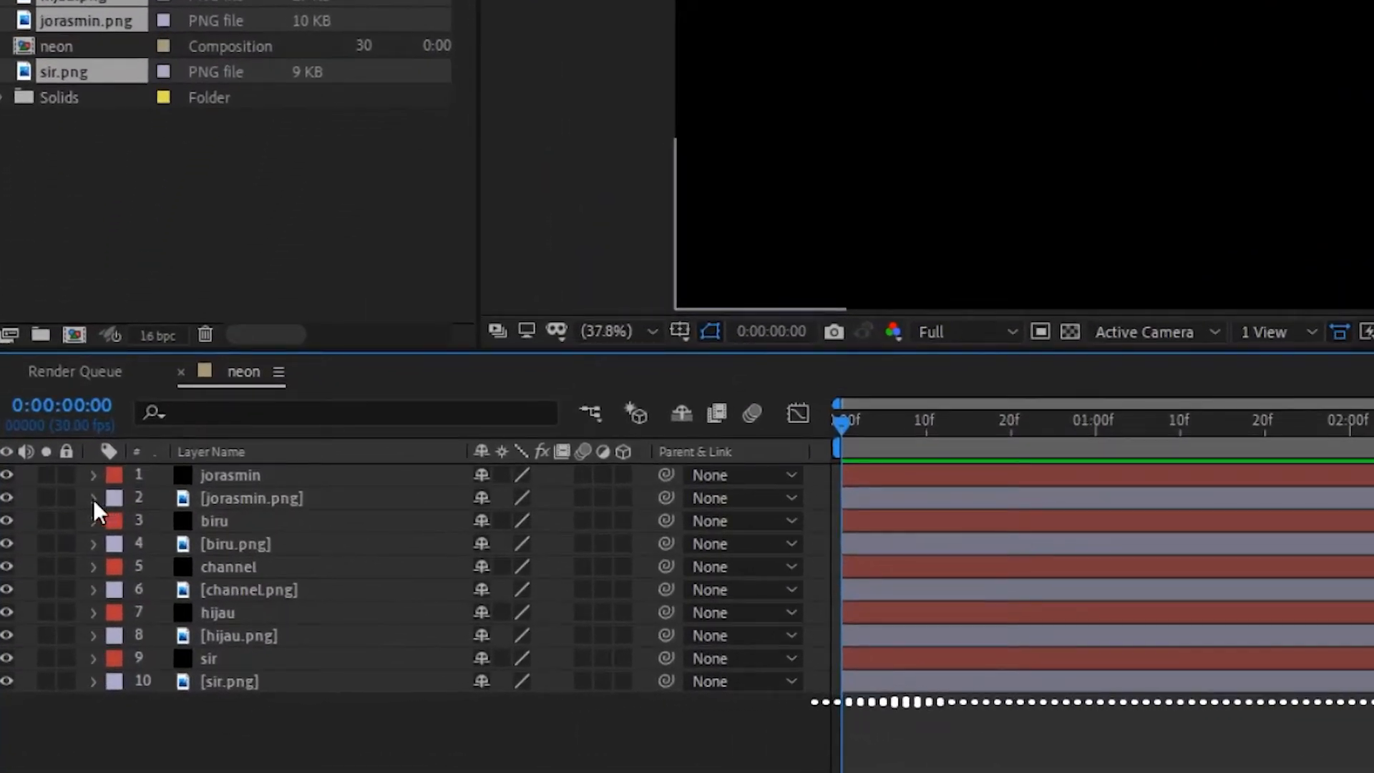
Copy all the masks of the jorasmin.png layer onto the jorasmin solid.
left_click(93, 498)
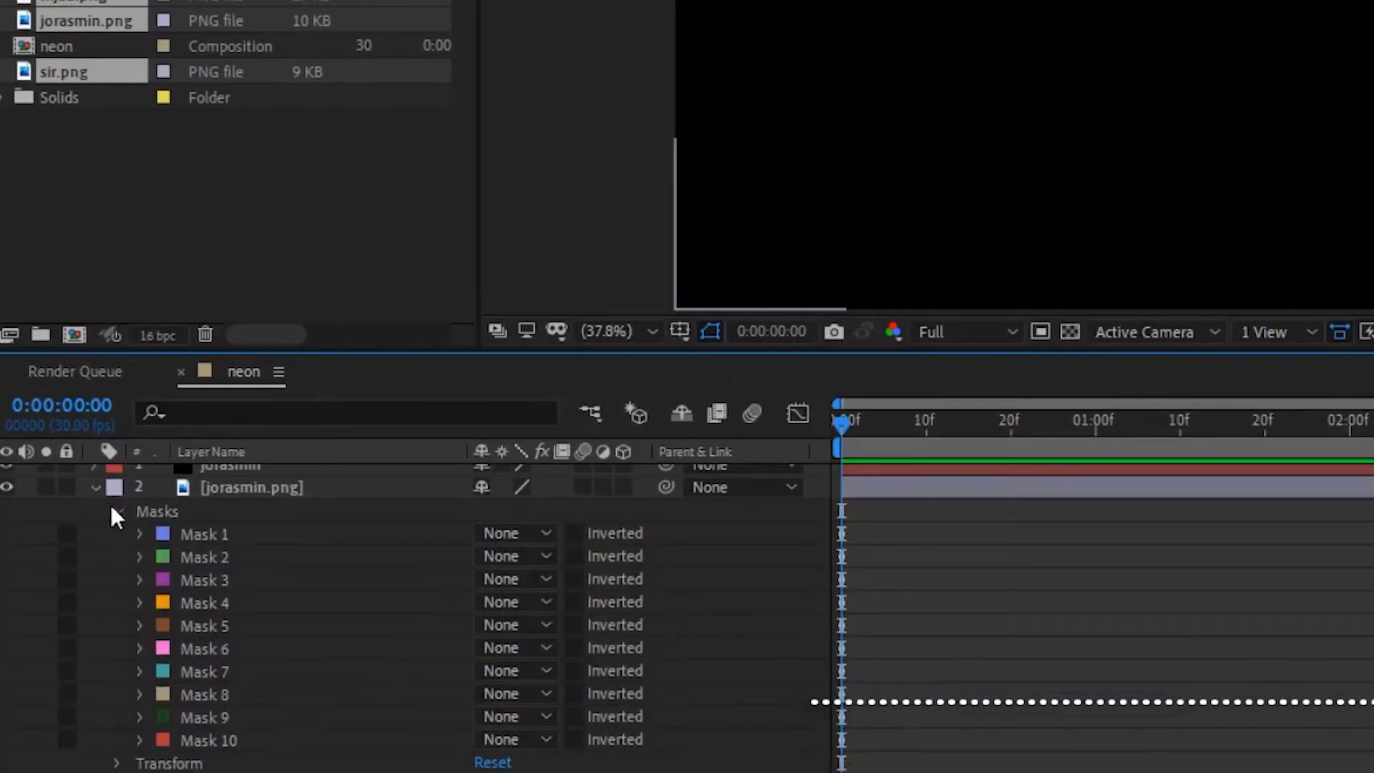
left_click(157, 510)
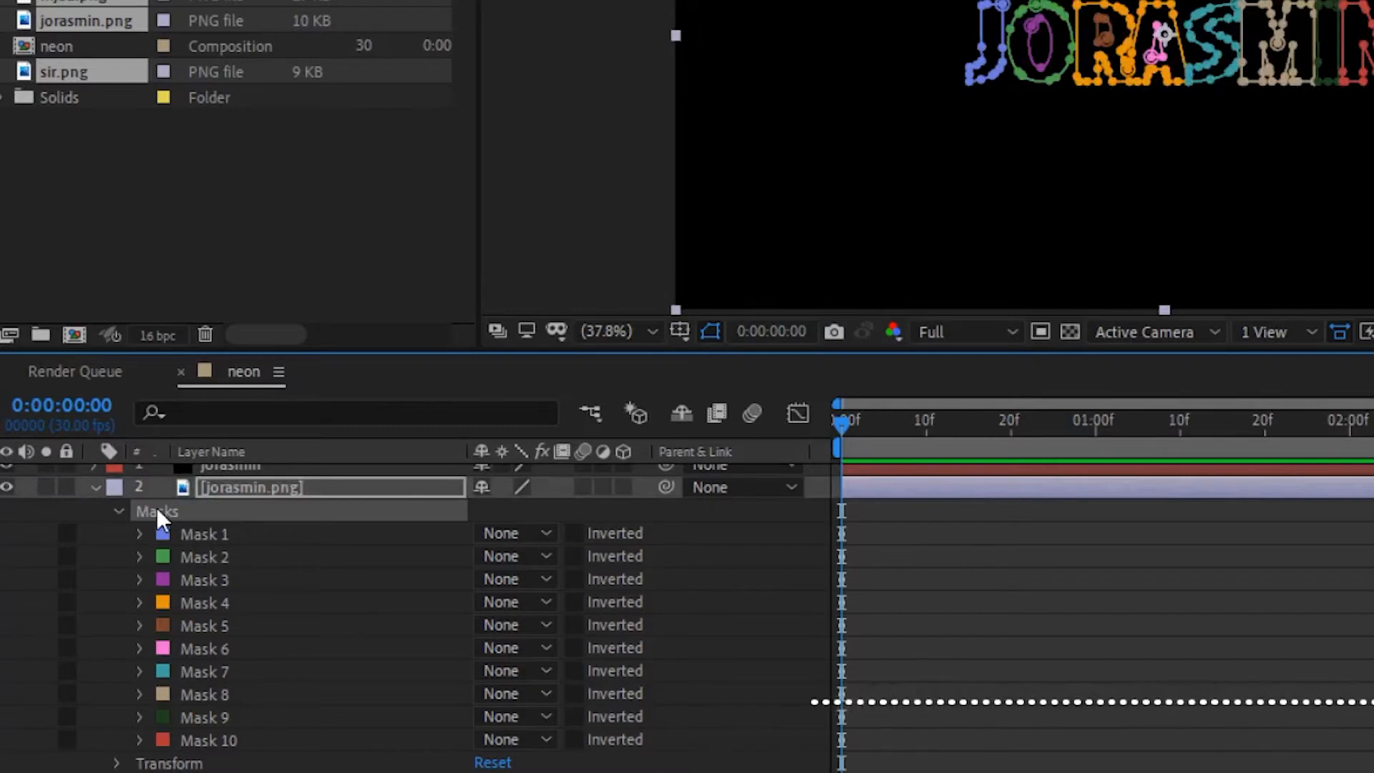
left_click(225, 471)
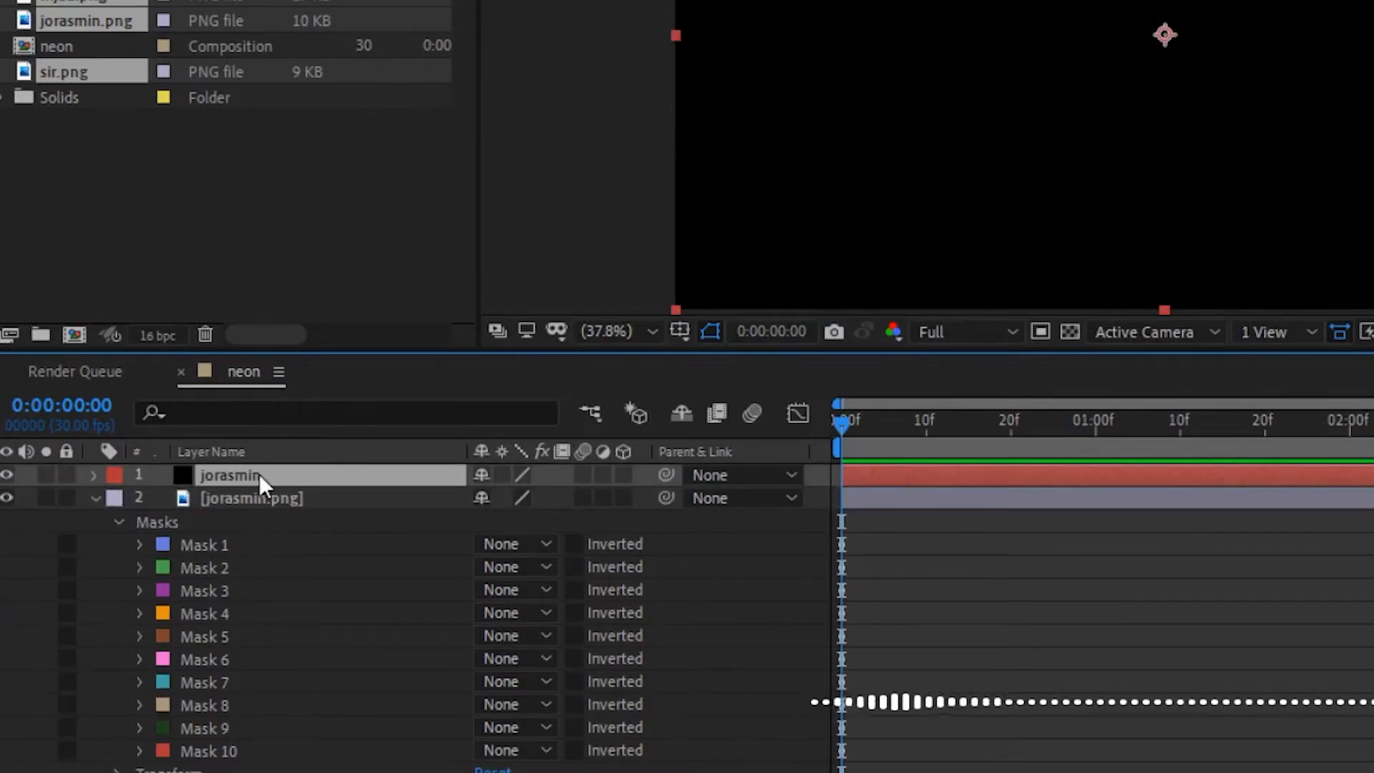
key("Return")
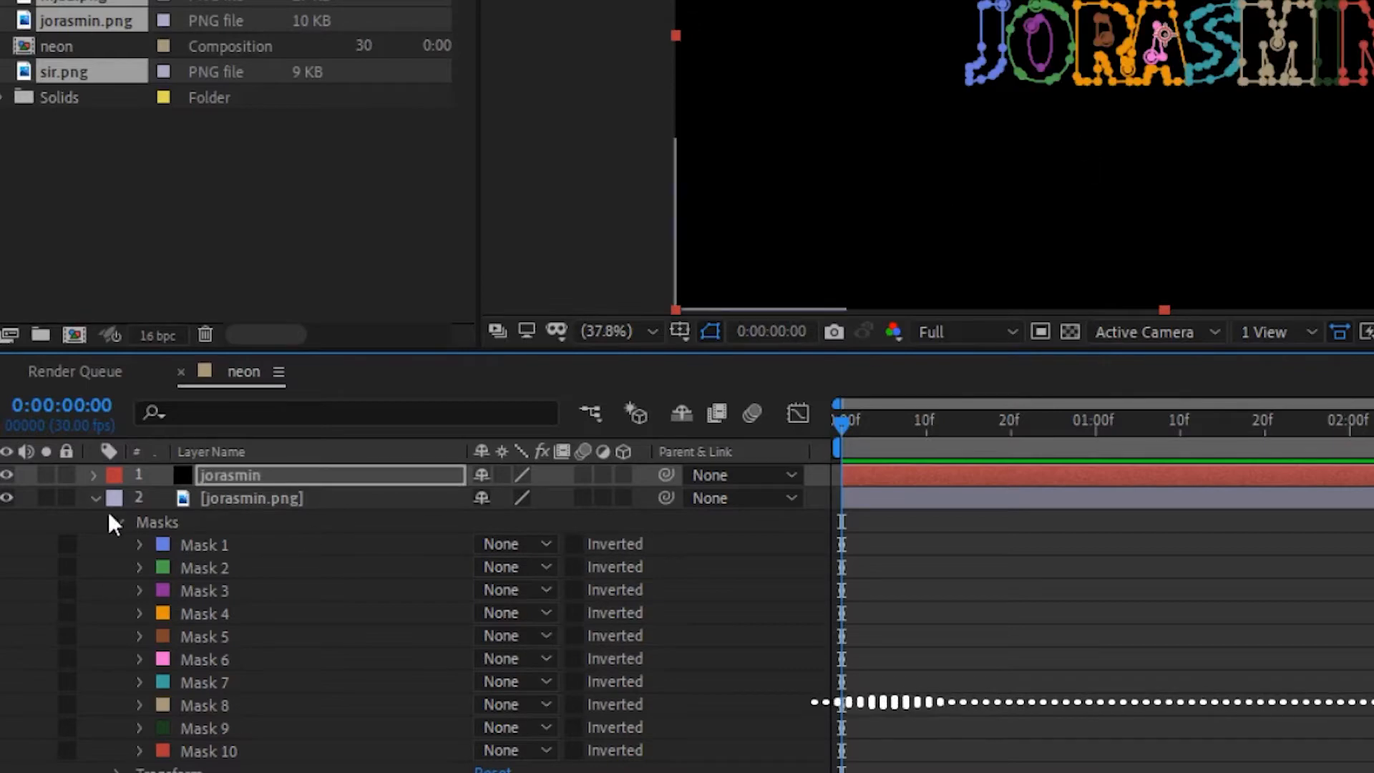
left_click(96, 500)
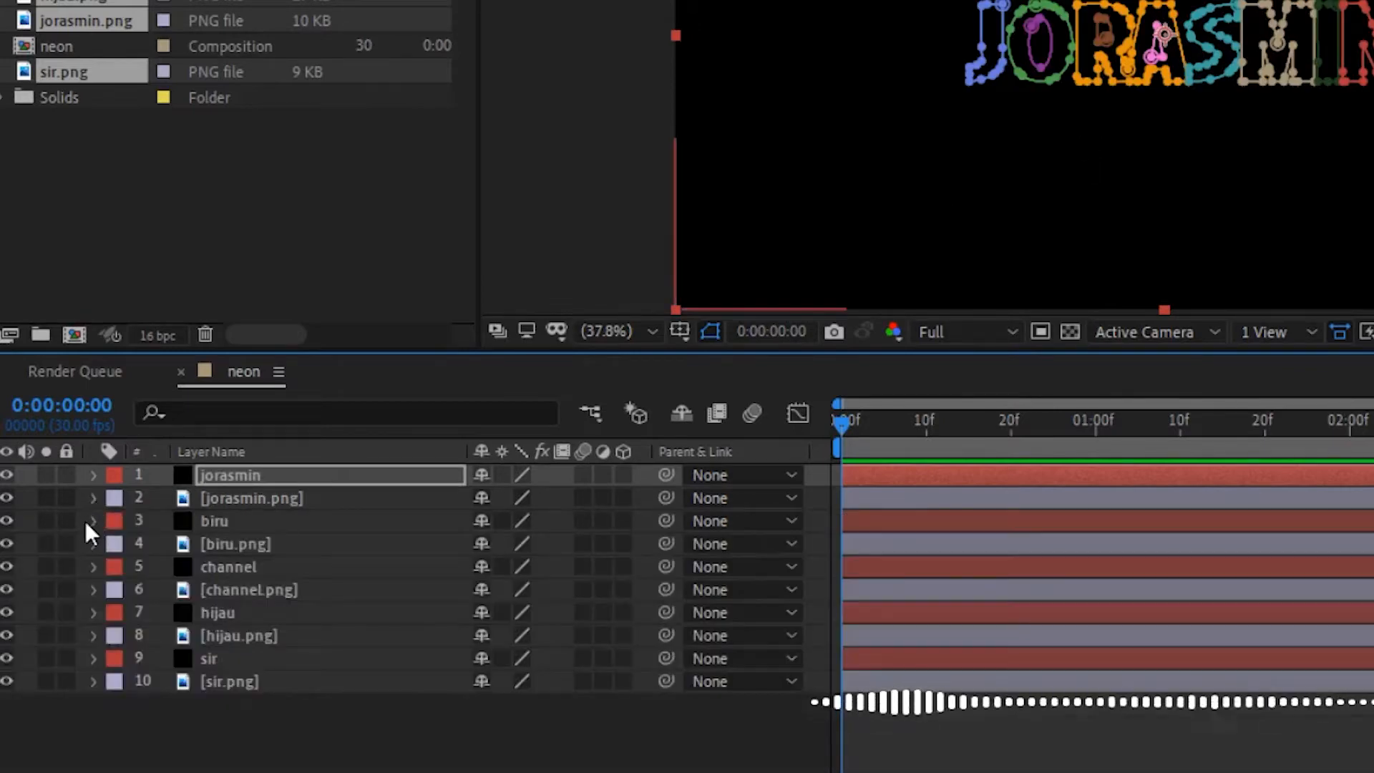
Copy the masks of the biru.png layer onto the biru solid.
left_click(90, 524)
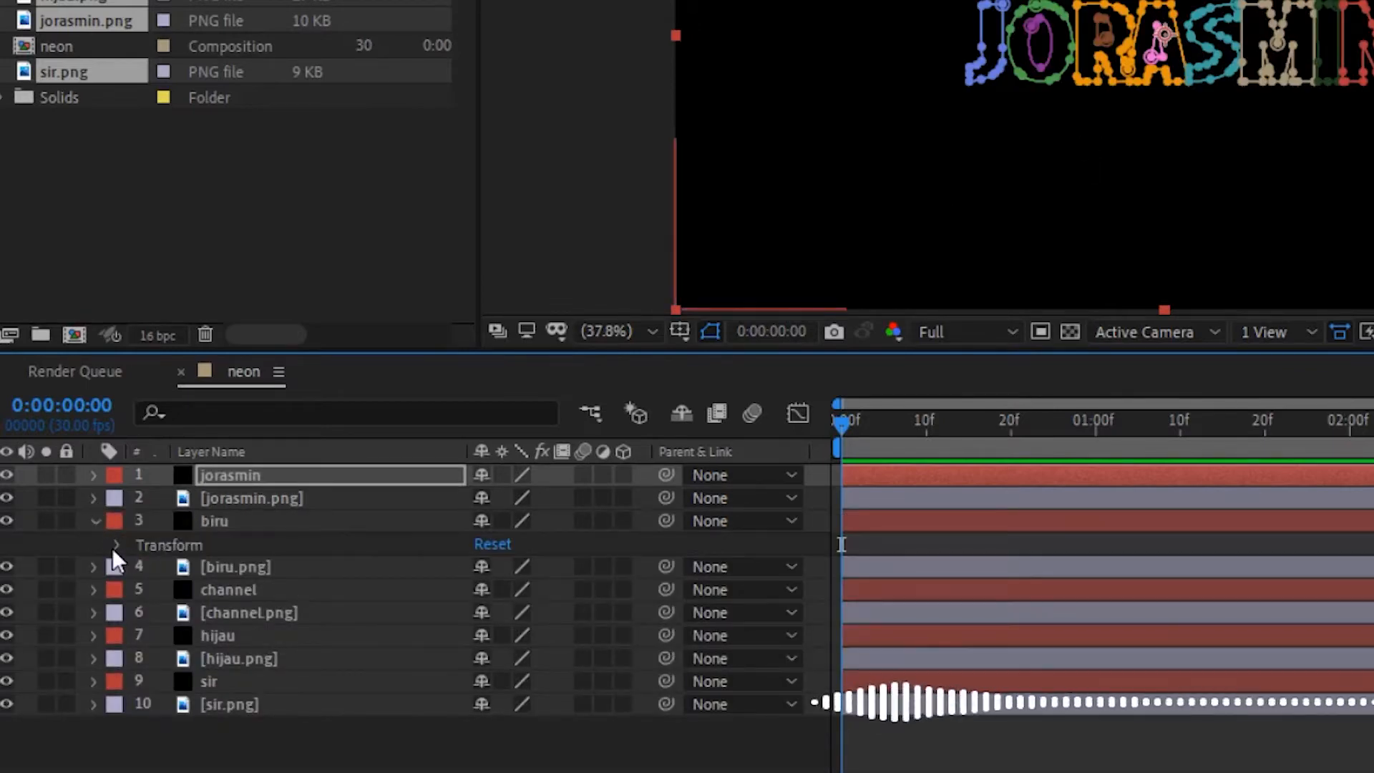
left_click(91, 518)
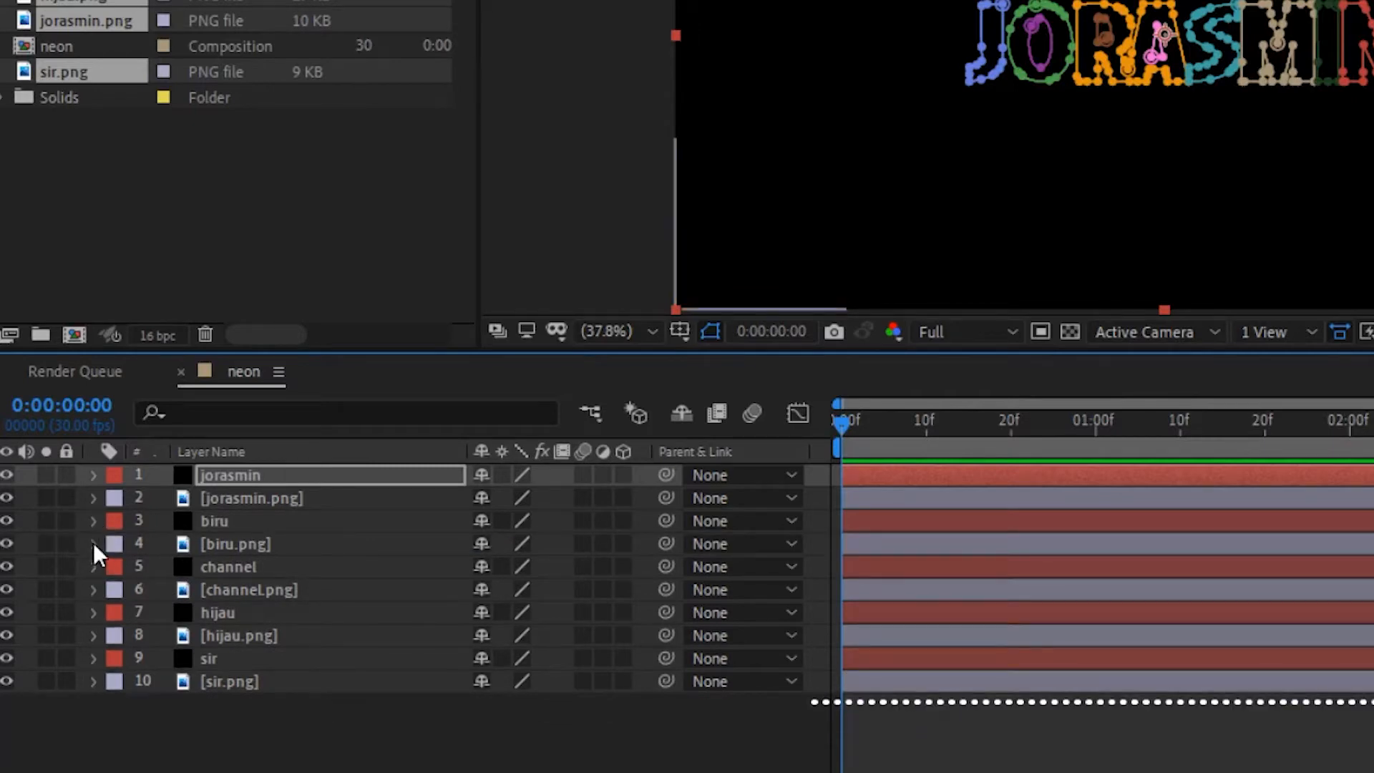
left_click(95, 544)
left_click(169, 569)
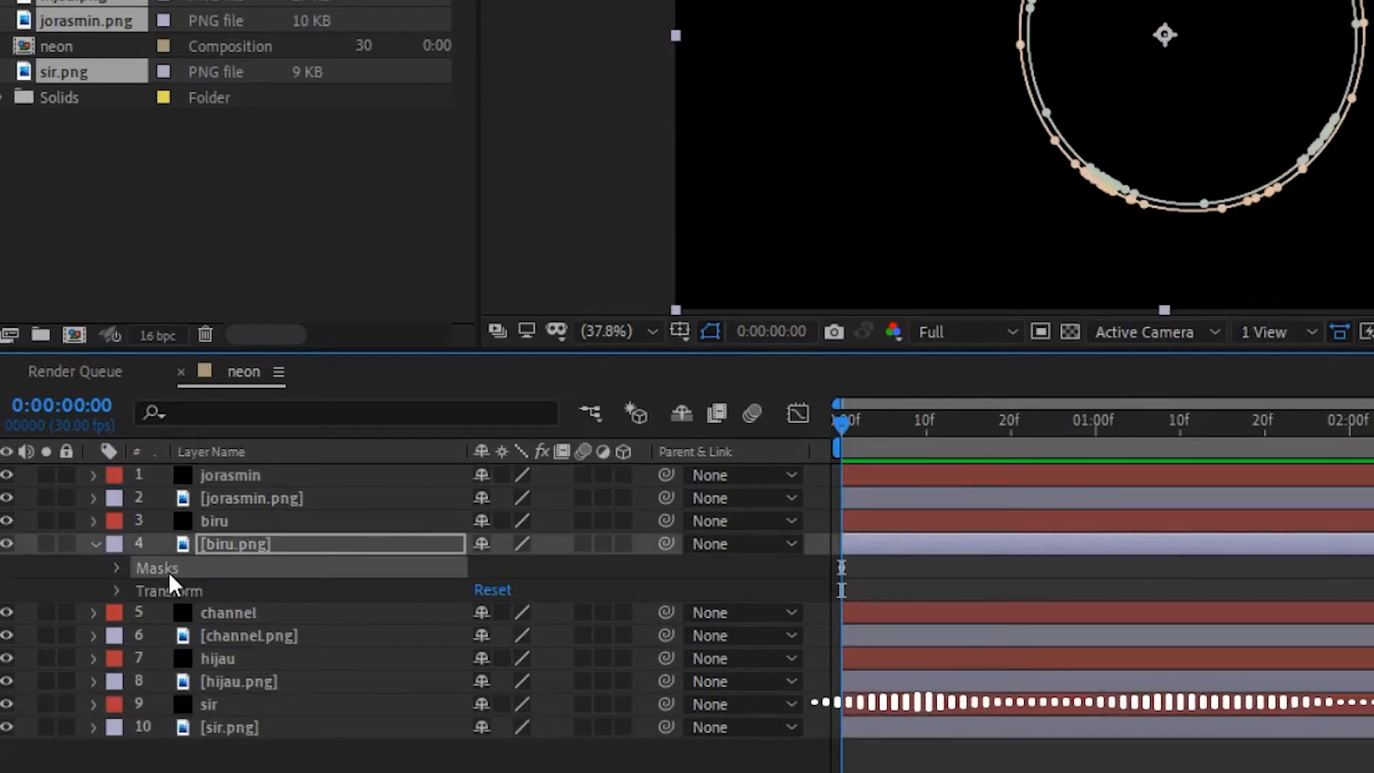
left_click(214, 525)
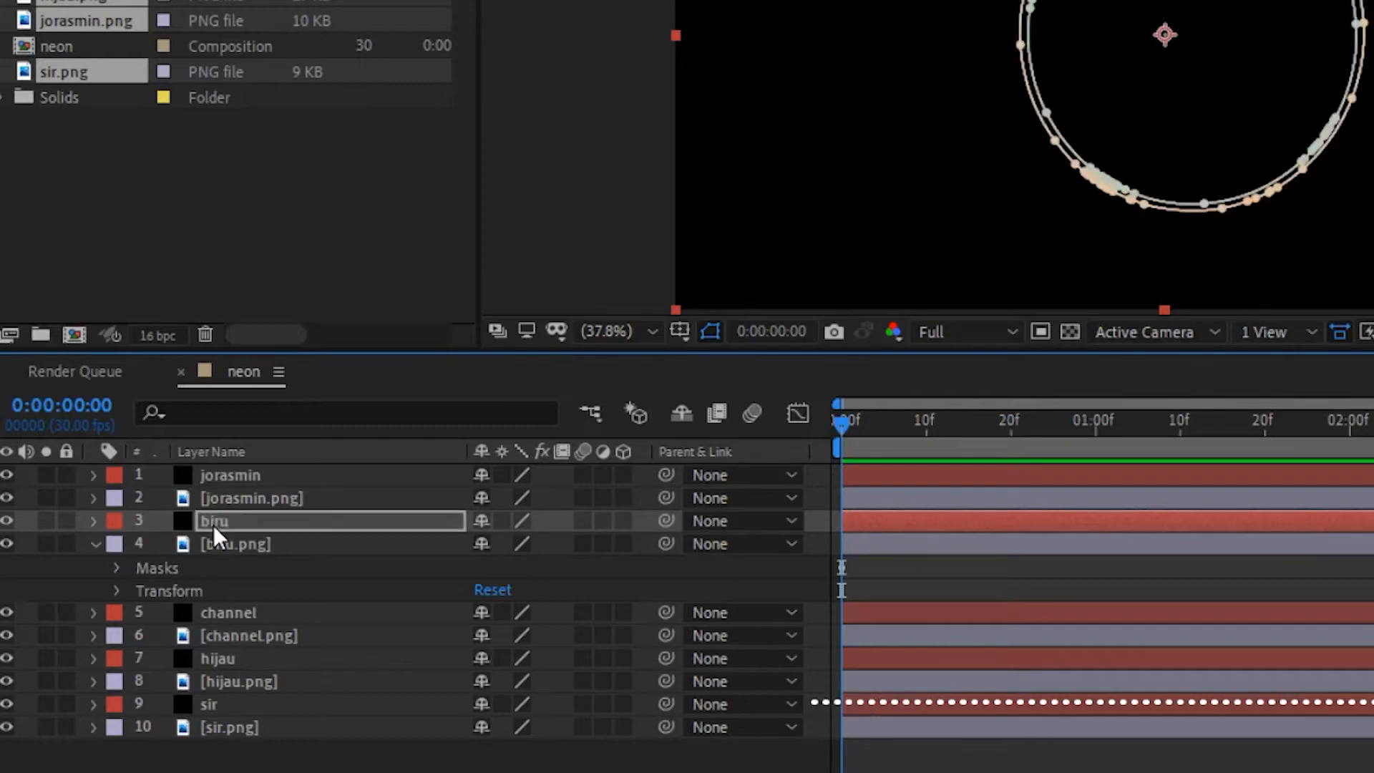
left_click(95, 545)
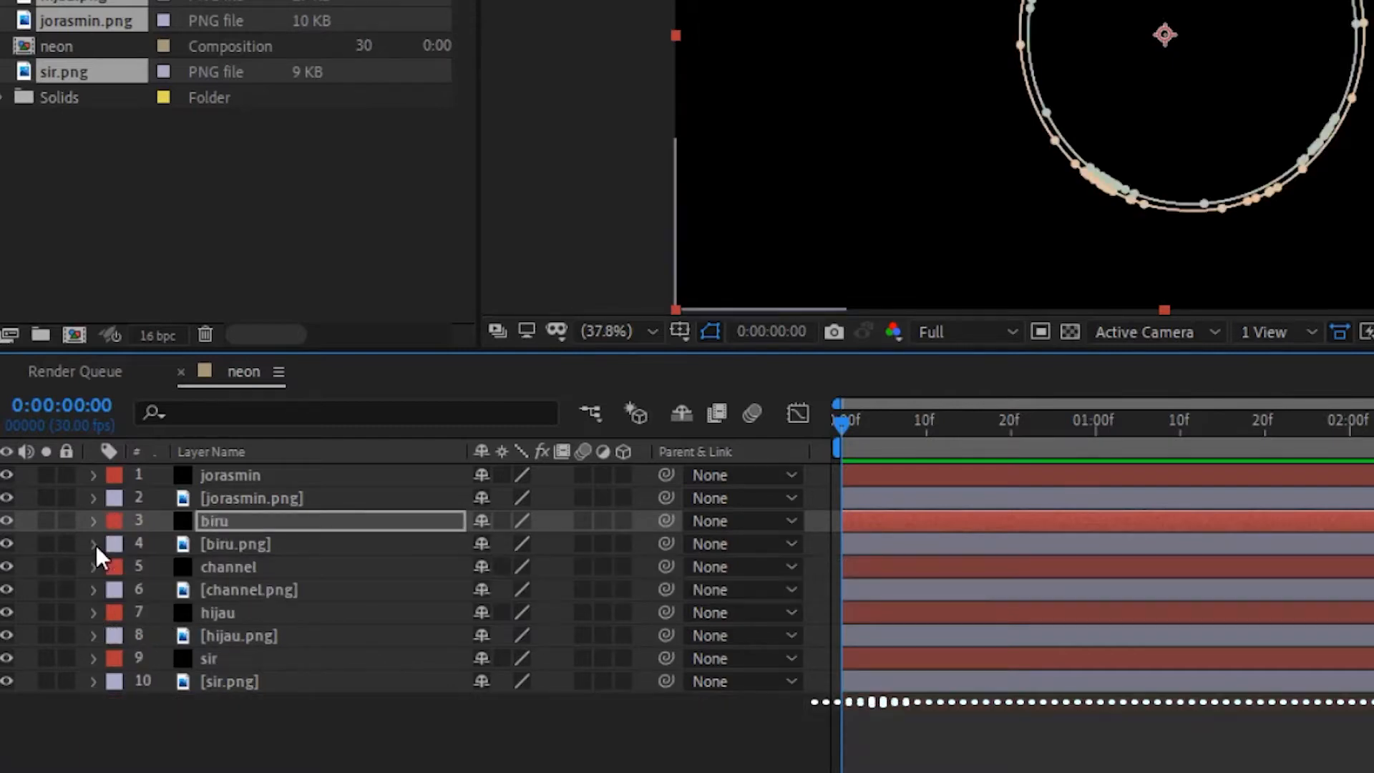
Copy the masks of the channel.png layer onto the channel solid.
left_click(93, 589)
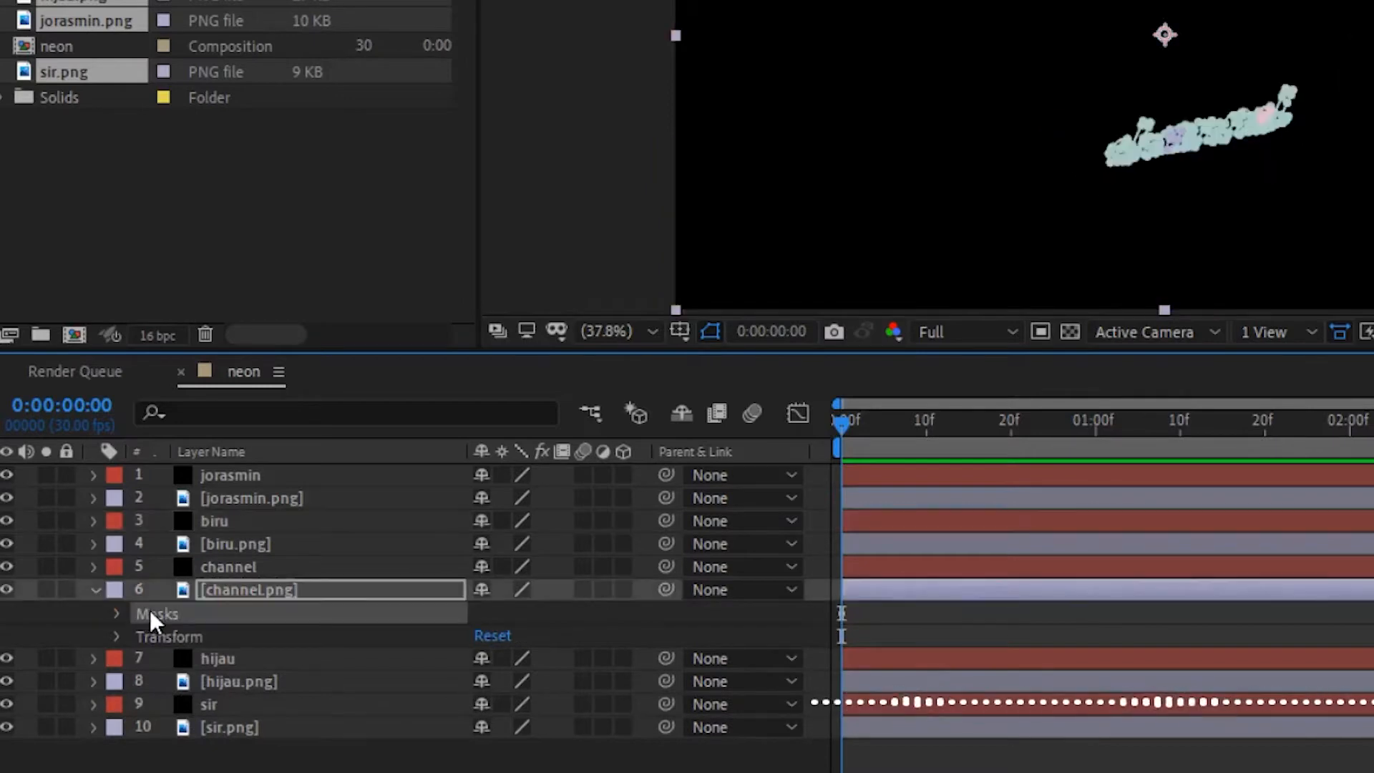
left_click(208, 569)
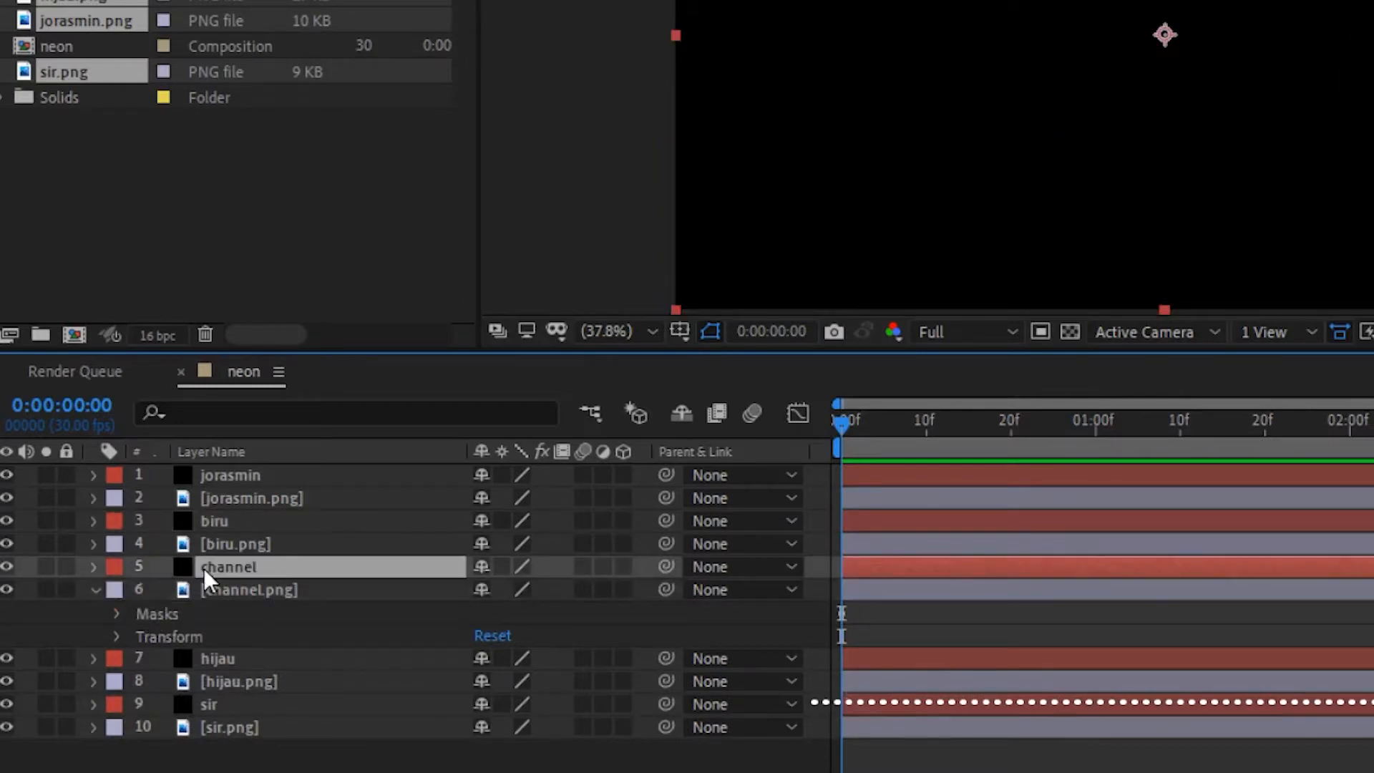
key("Return")
left_click(95, 591)
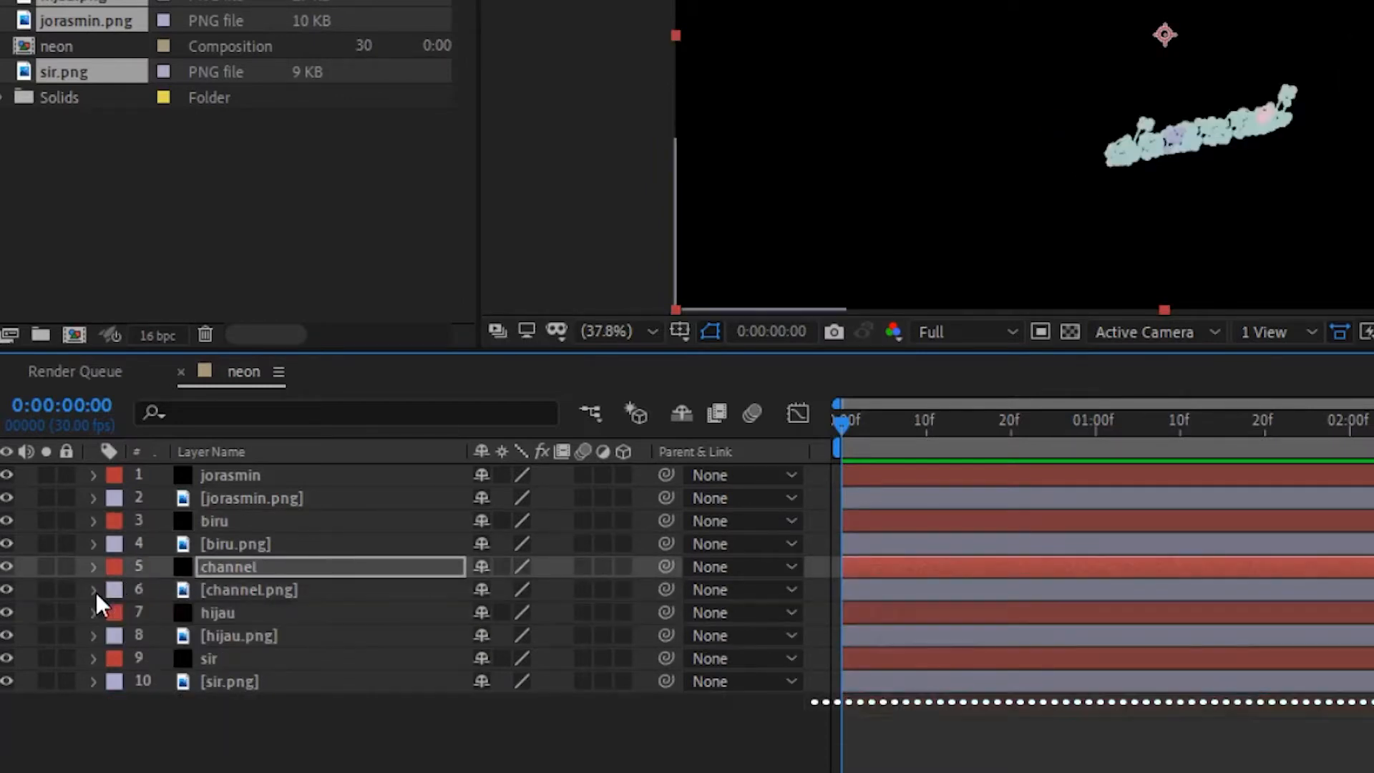
Copy the masks of the hijau.png layer onto the hijau solid.
left_click(212, 634)
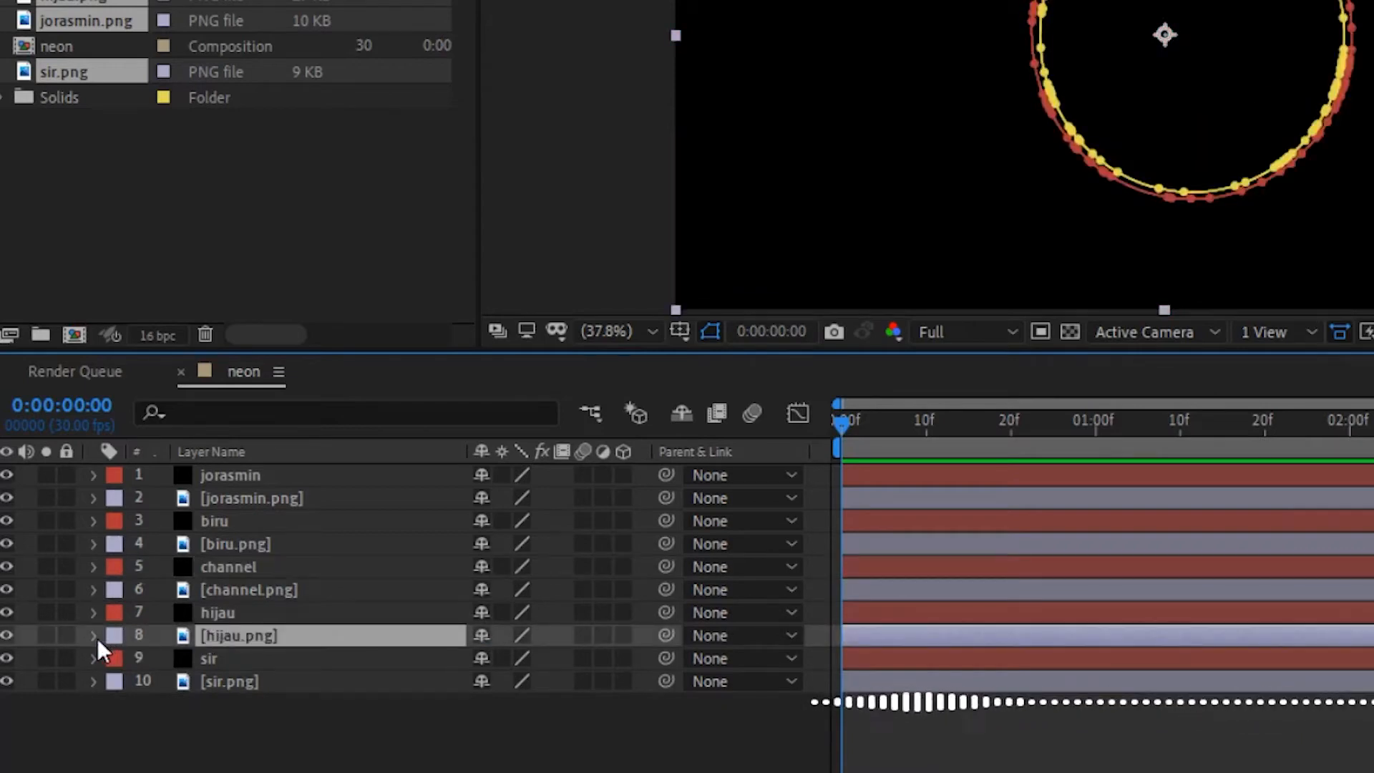
left_click(93, 636)
left_click(179, 661)
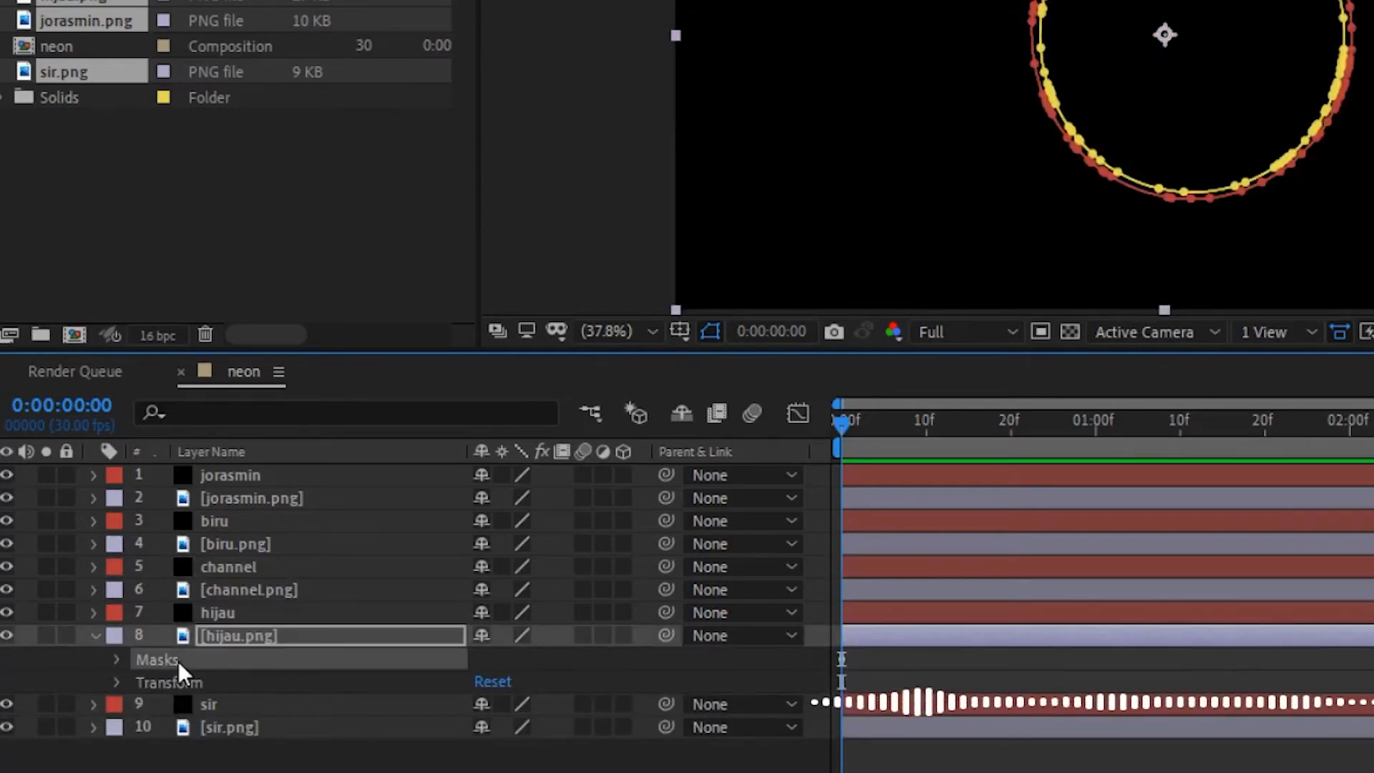
left_click(94, 636)
left_click(235, 614)
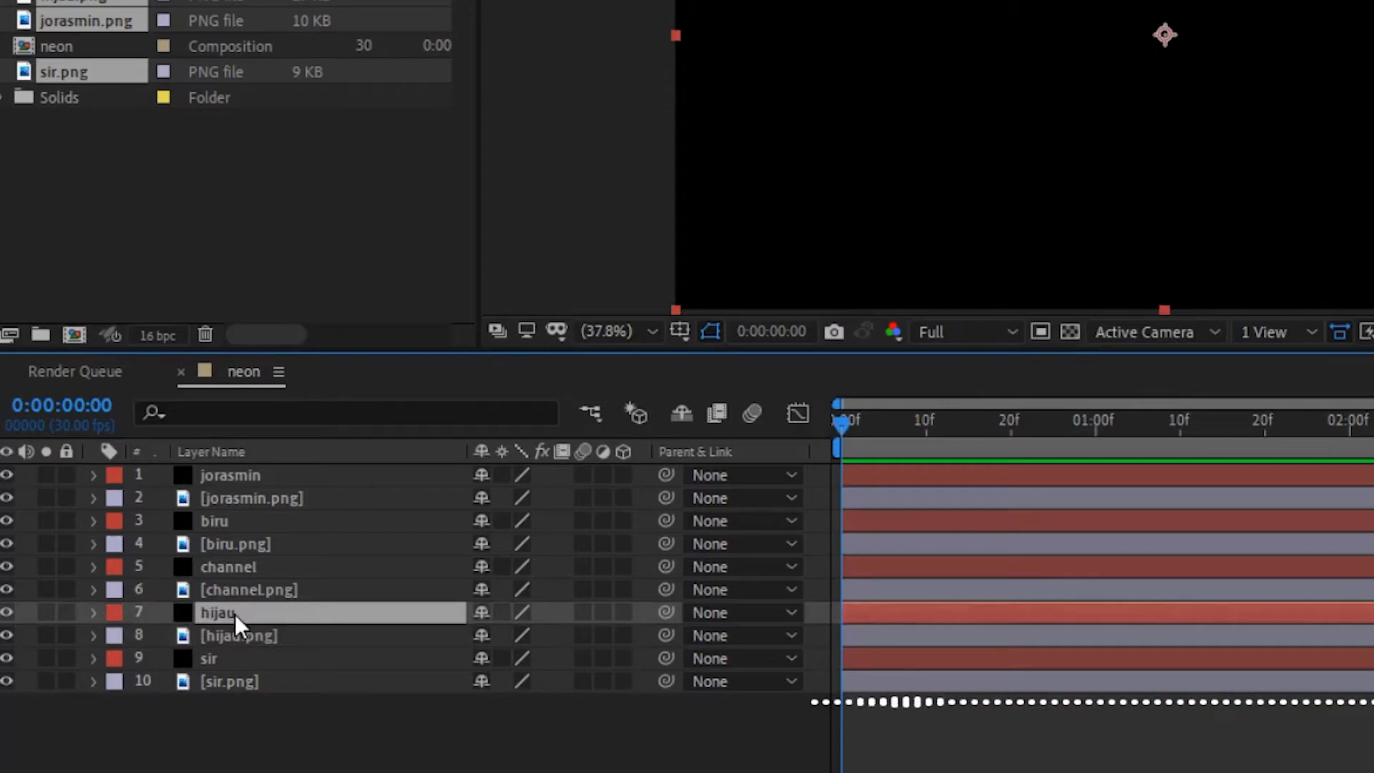
key("Return")
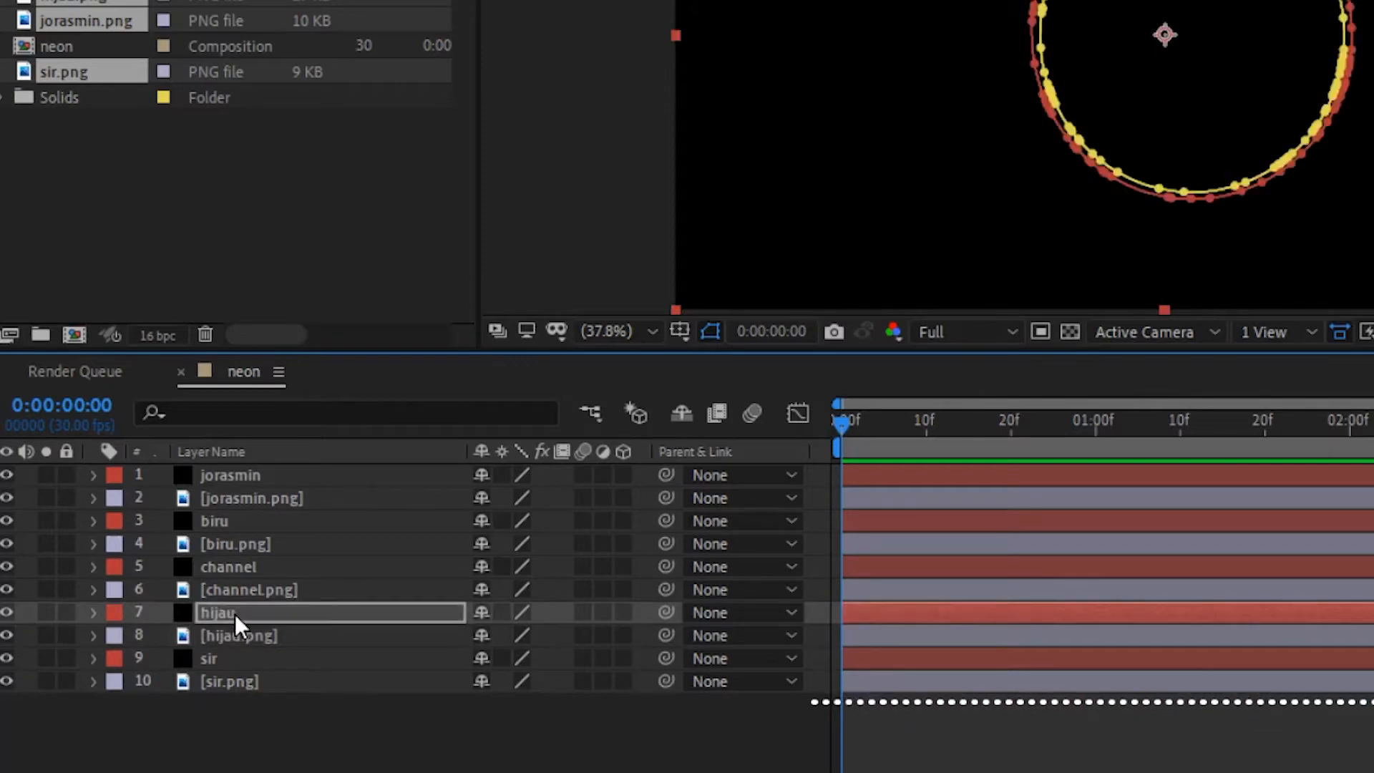
Copy the masks of the sir.png layer onto the sir solid.
left_click(90, 681)
left_click(169, 708)
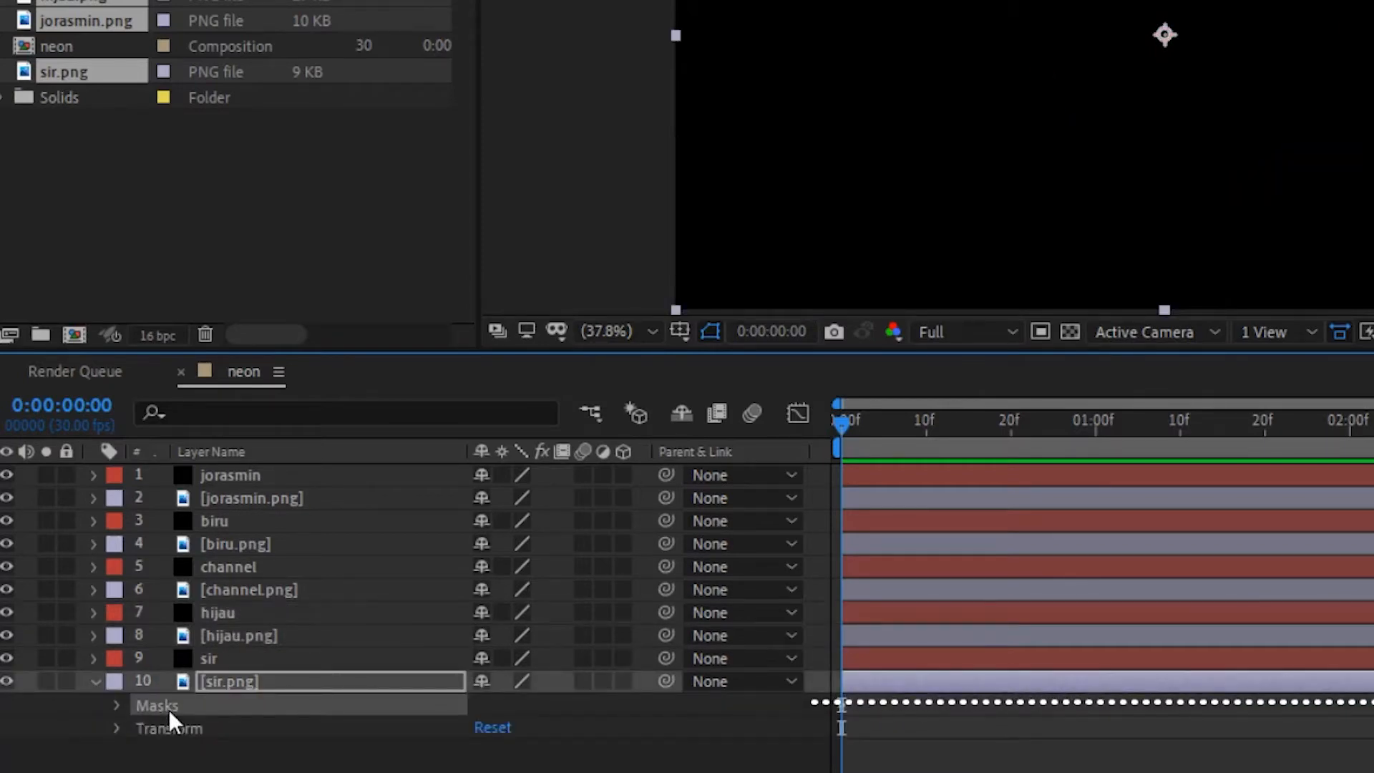
left_click(221, 660)
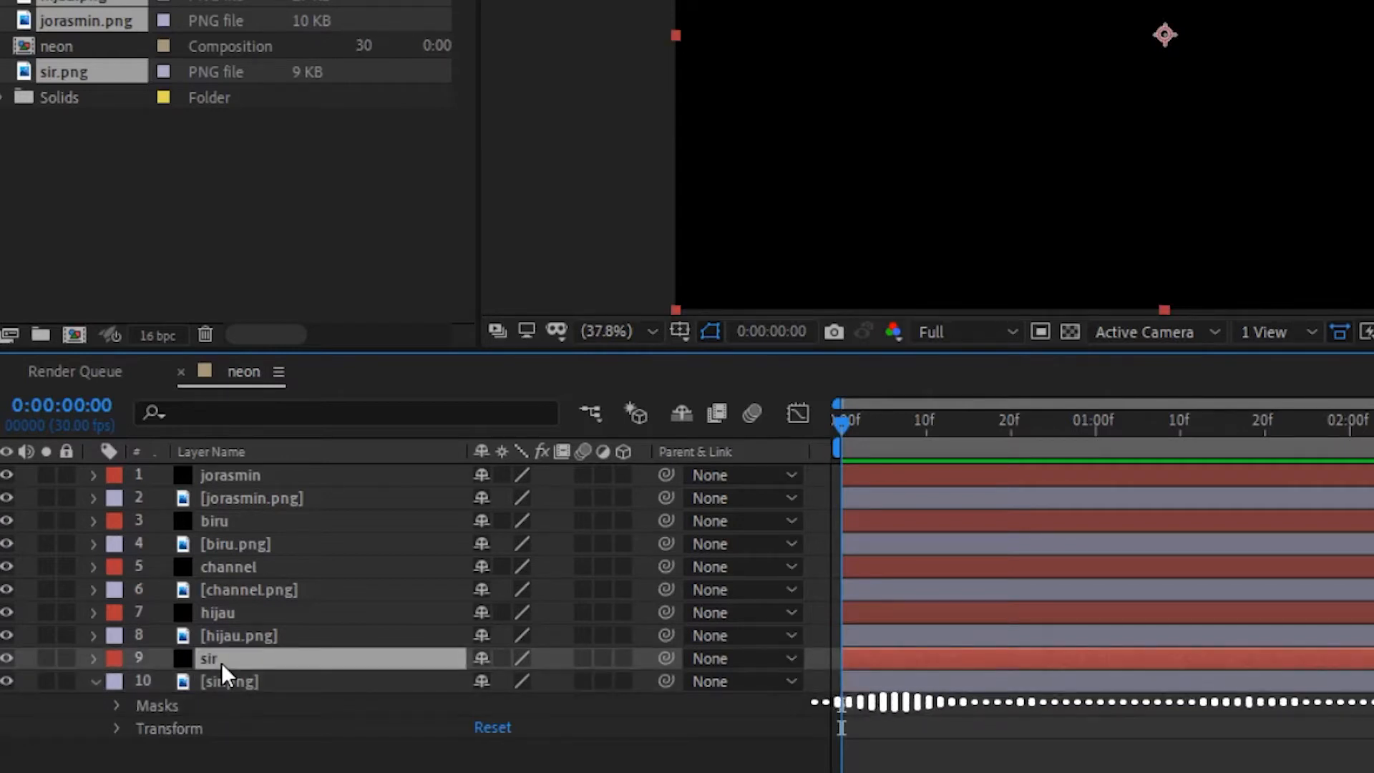
key("Return")
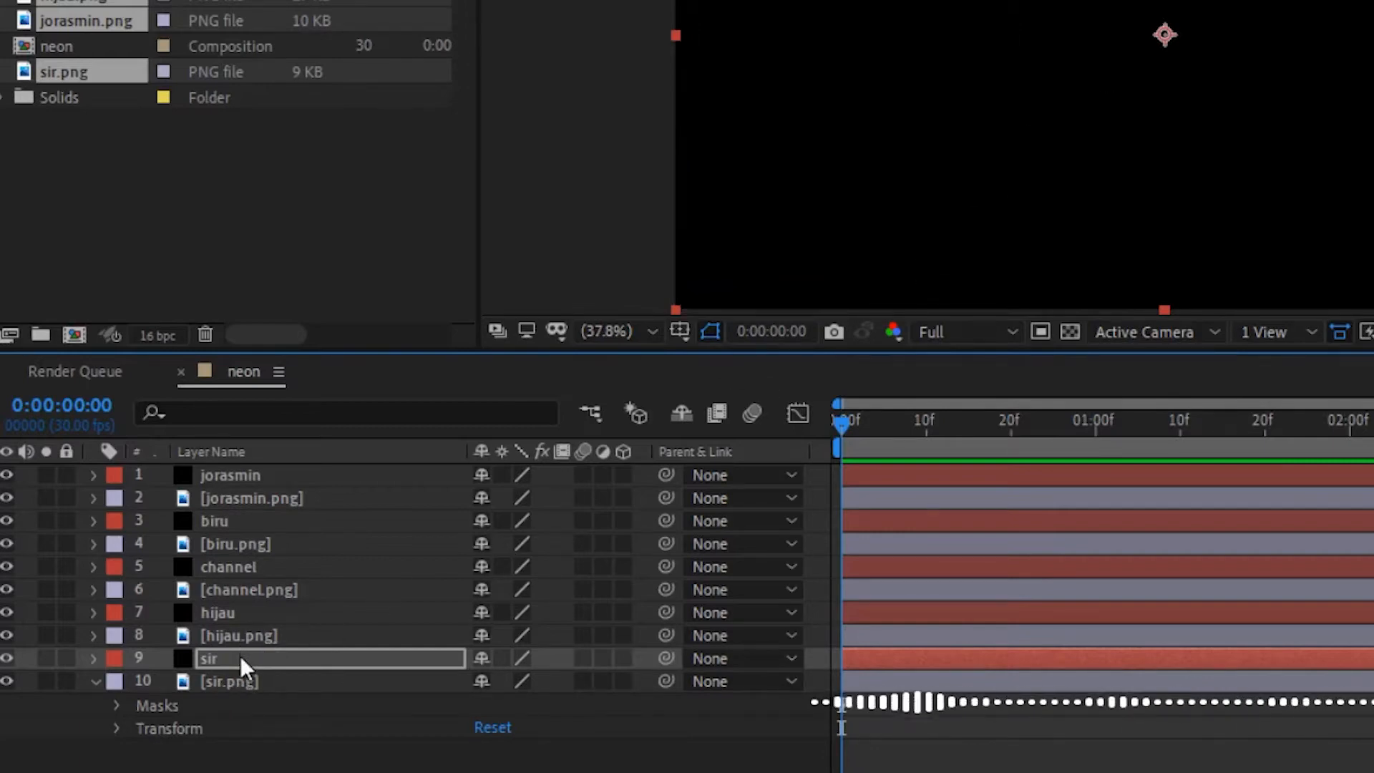
left_click(97, 684)
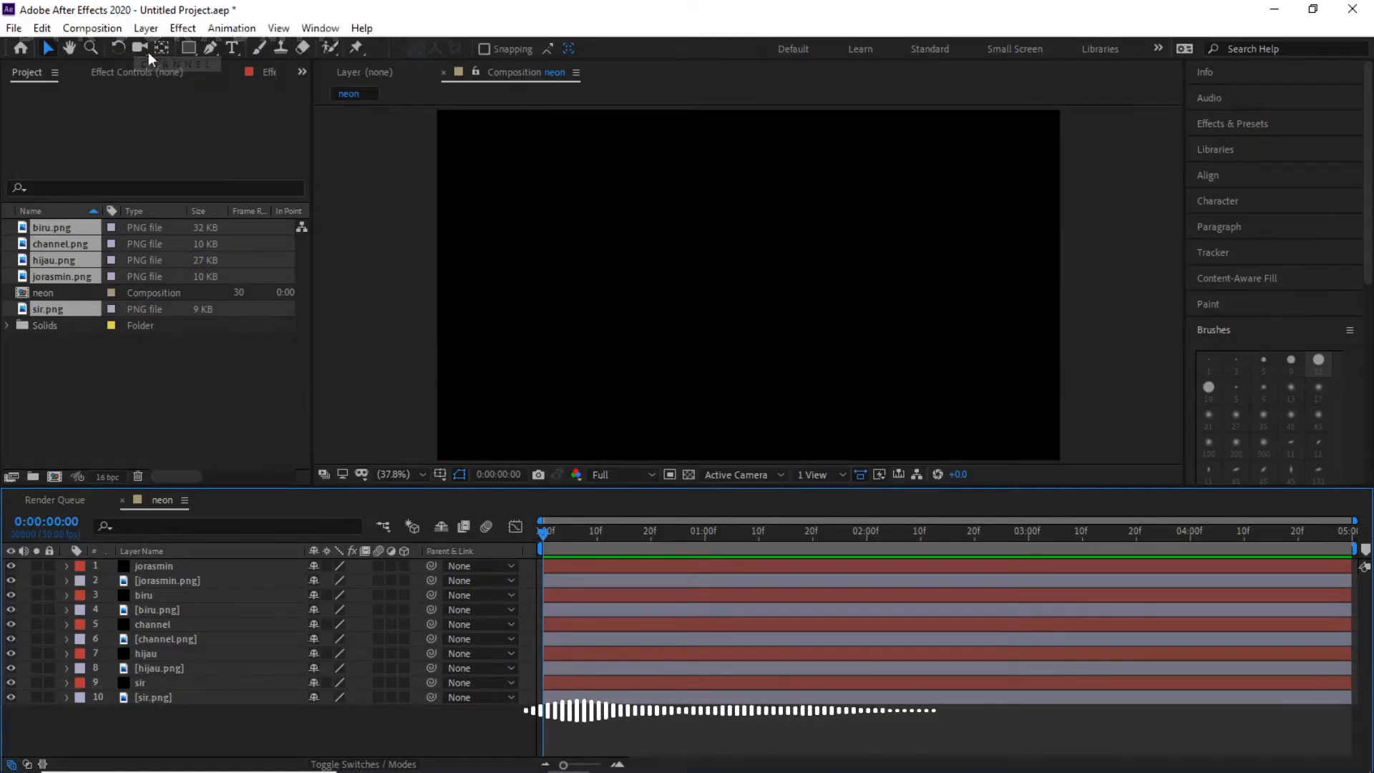
left_click(146, 30)
mouse_move(182, 30)
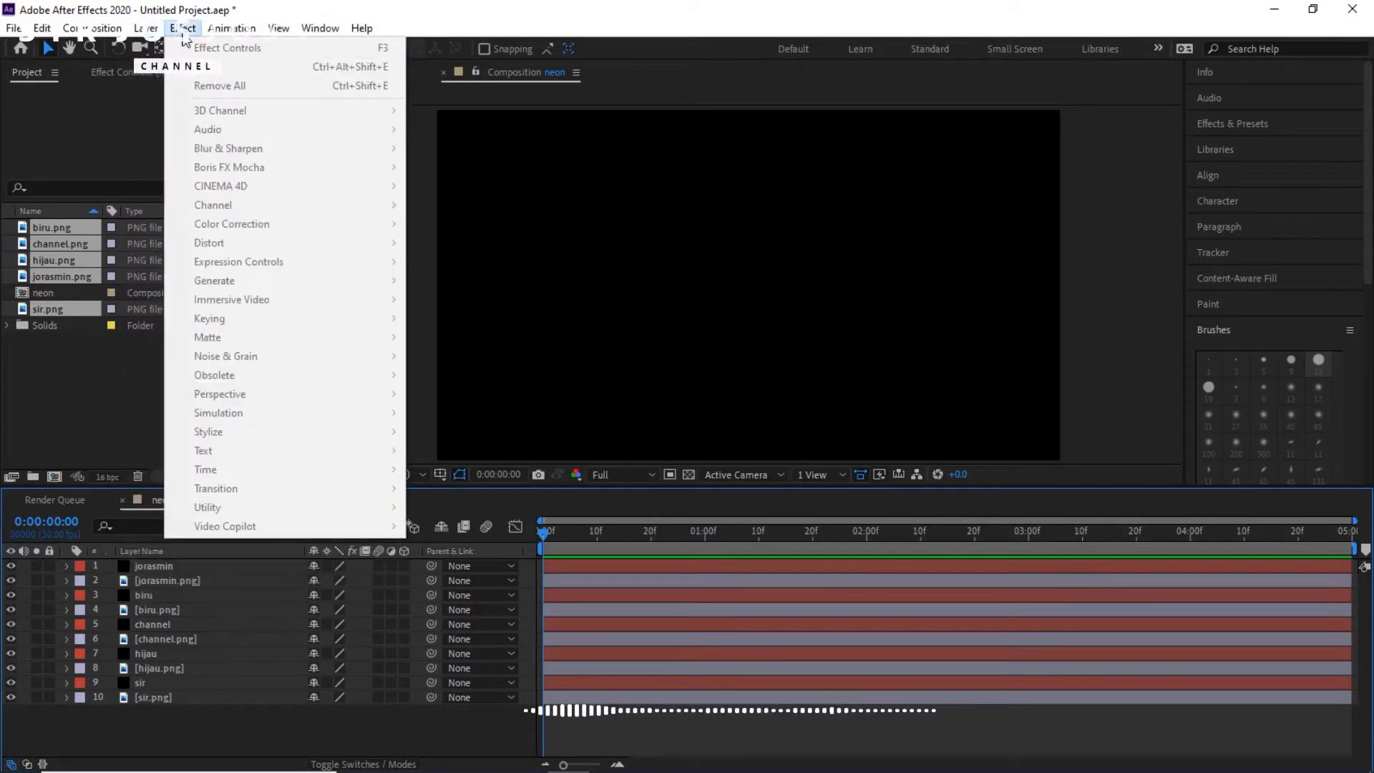
left_click(168, 720)
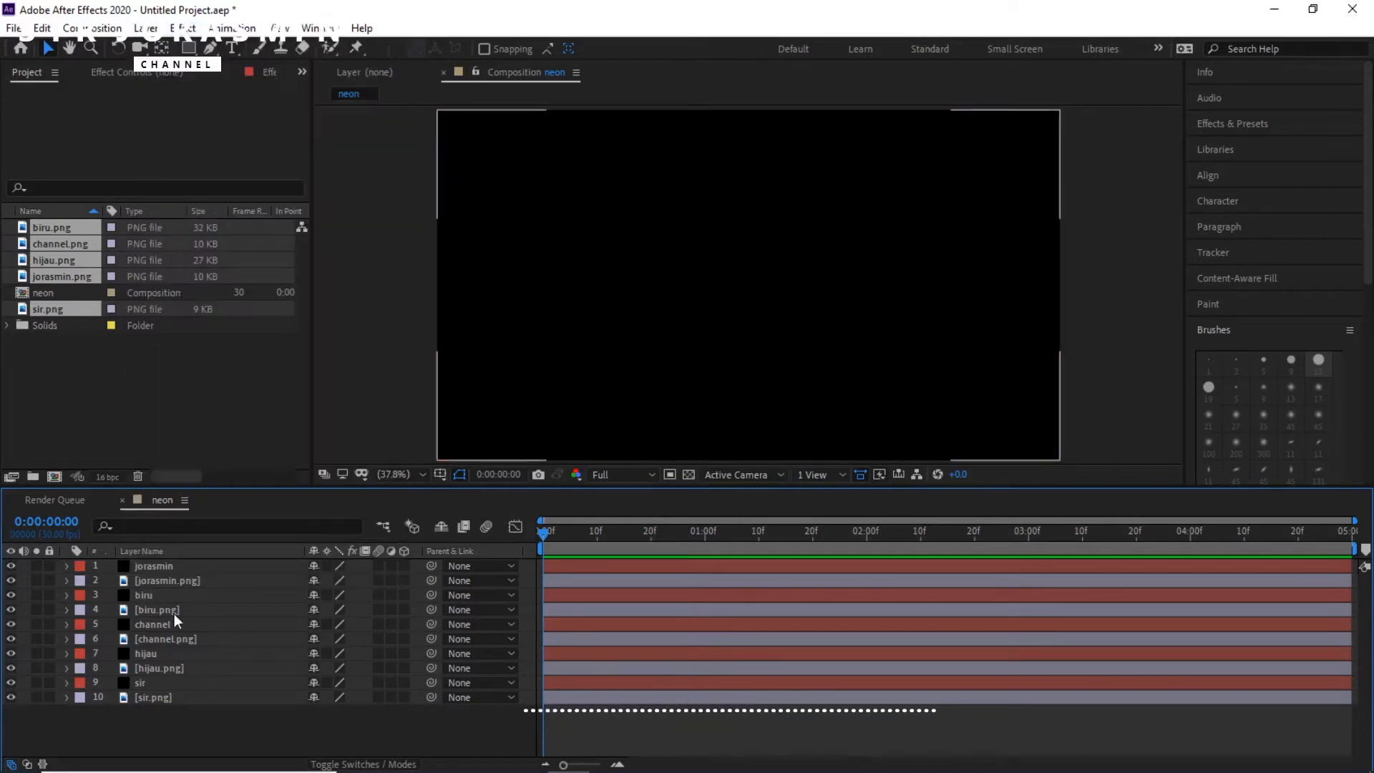
Apply the Video Copilot Saber effect to the jorasmin solid.
left_click(174, 572)
left_click(183, 27)
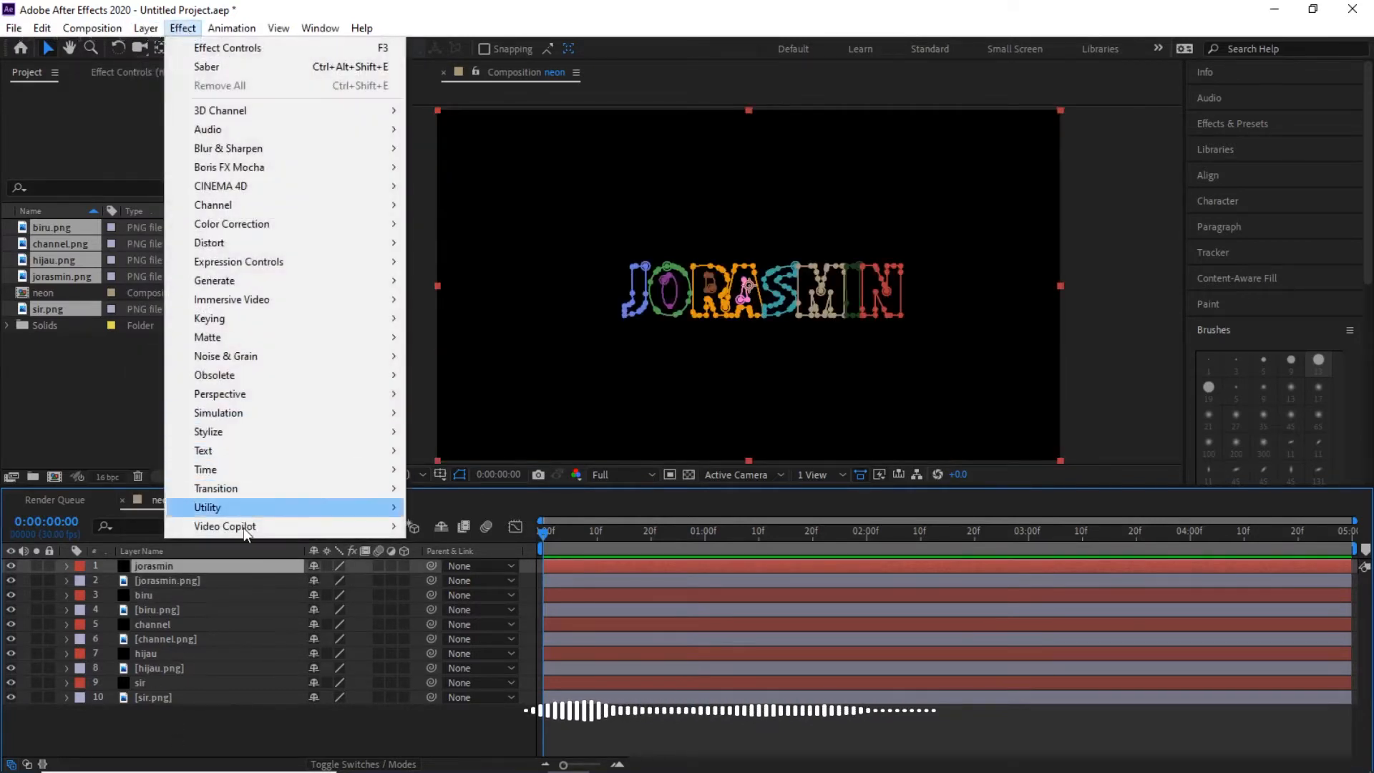
mouse_move(248, 527)
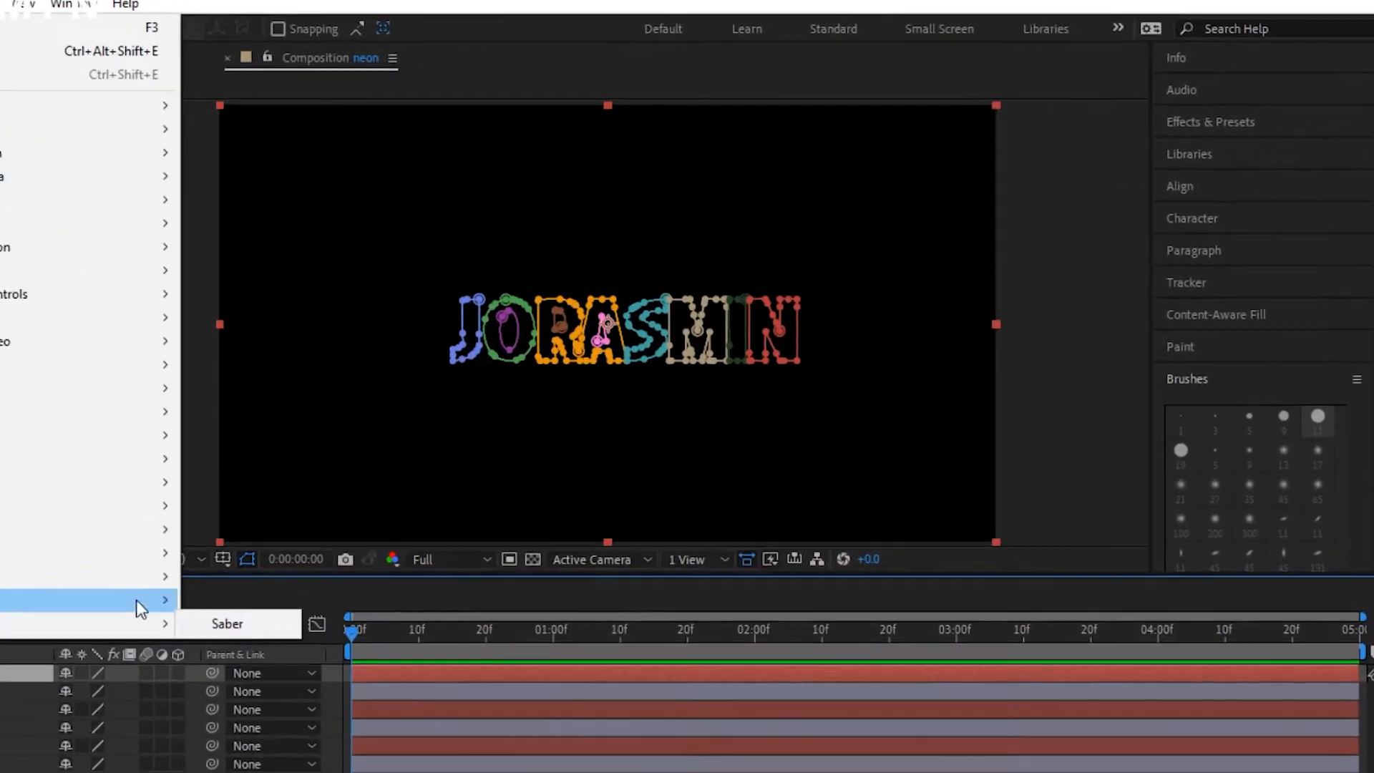
left_click(454, 526)
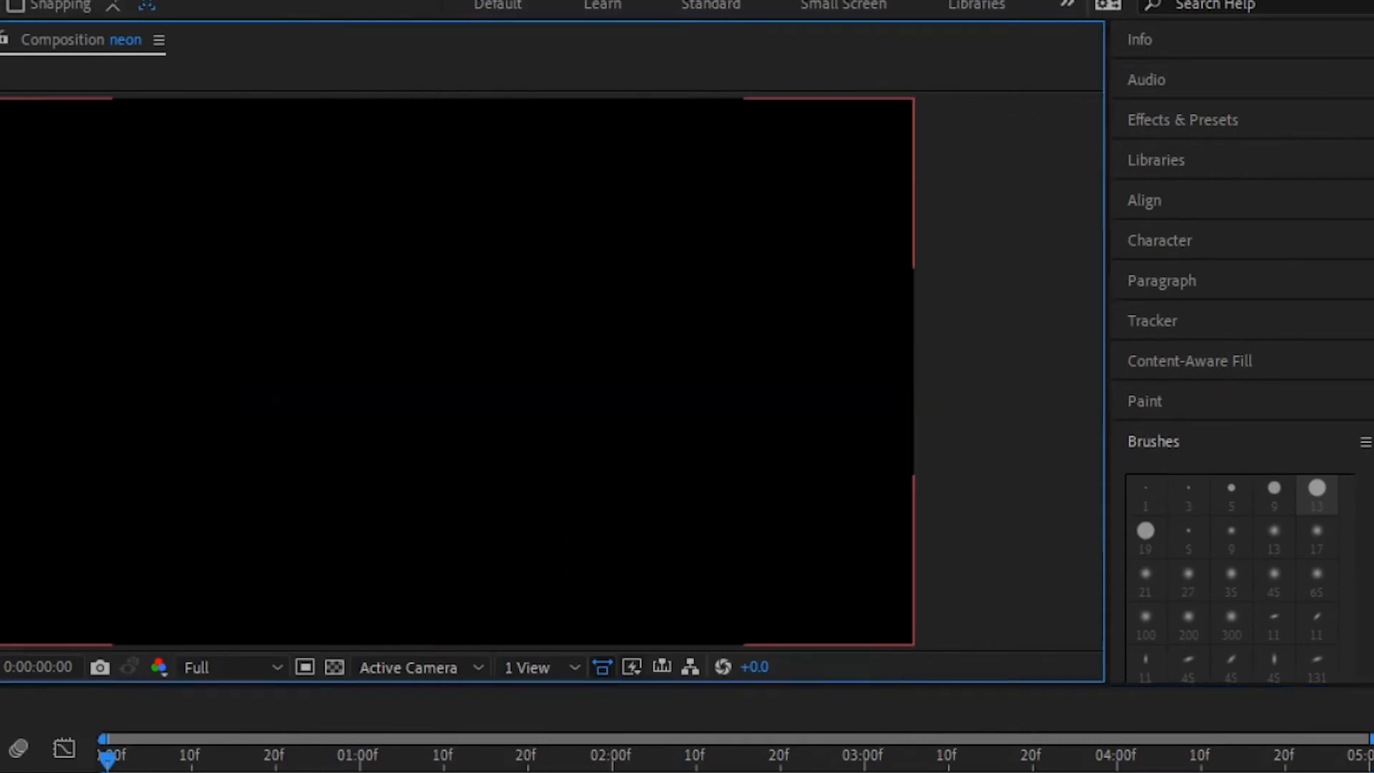
Apply the Saber effect to the jorasmin, biru, channel, hijau and sir solids.
left_click(1192, 122)
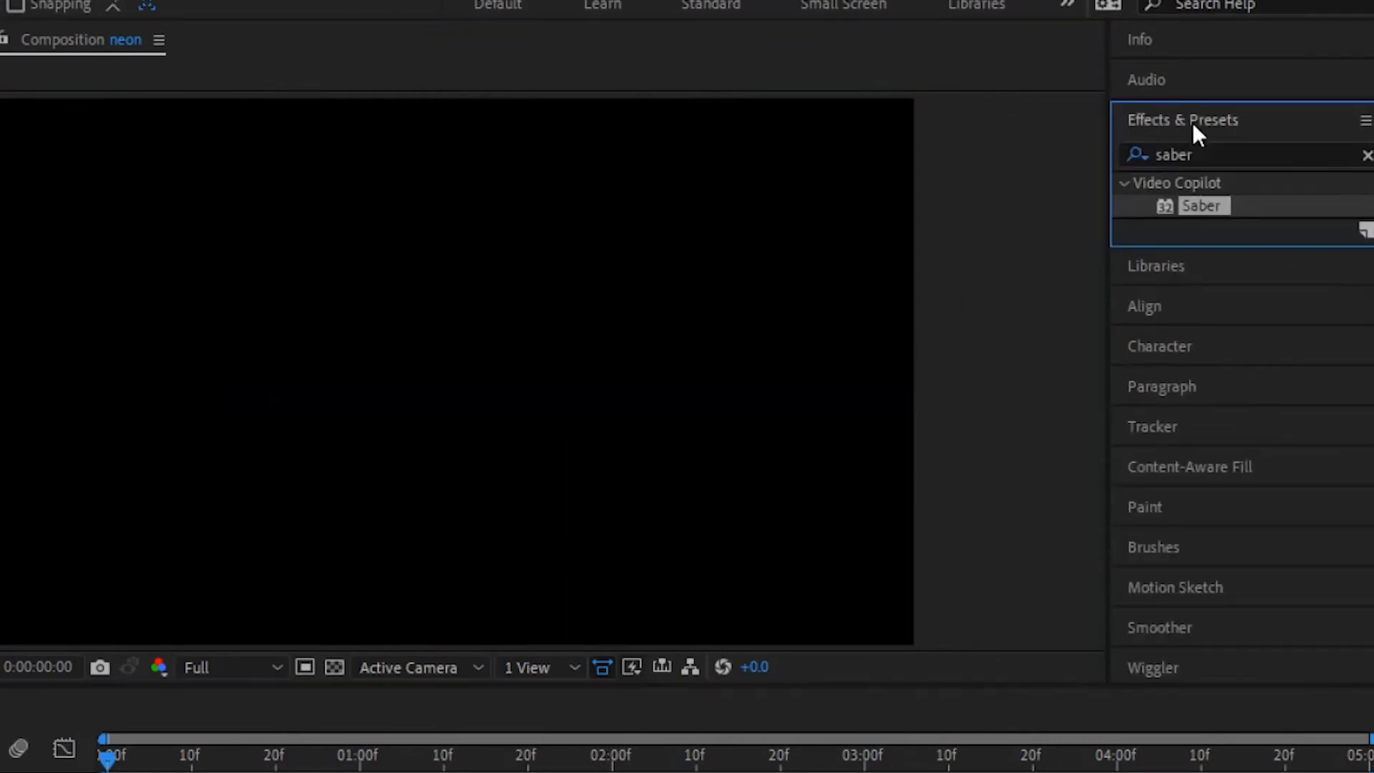
left_click(1209, 206)
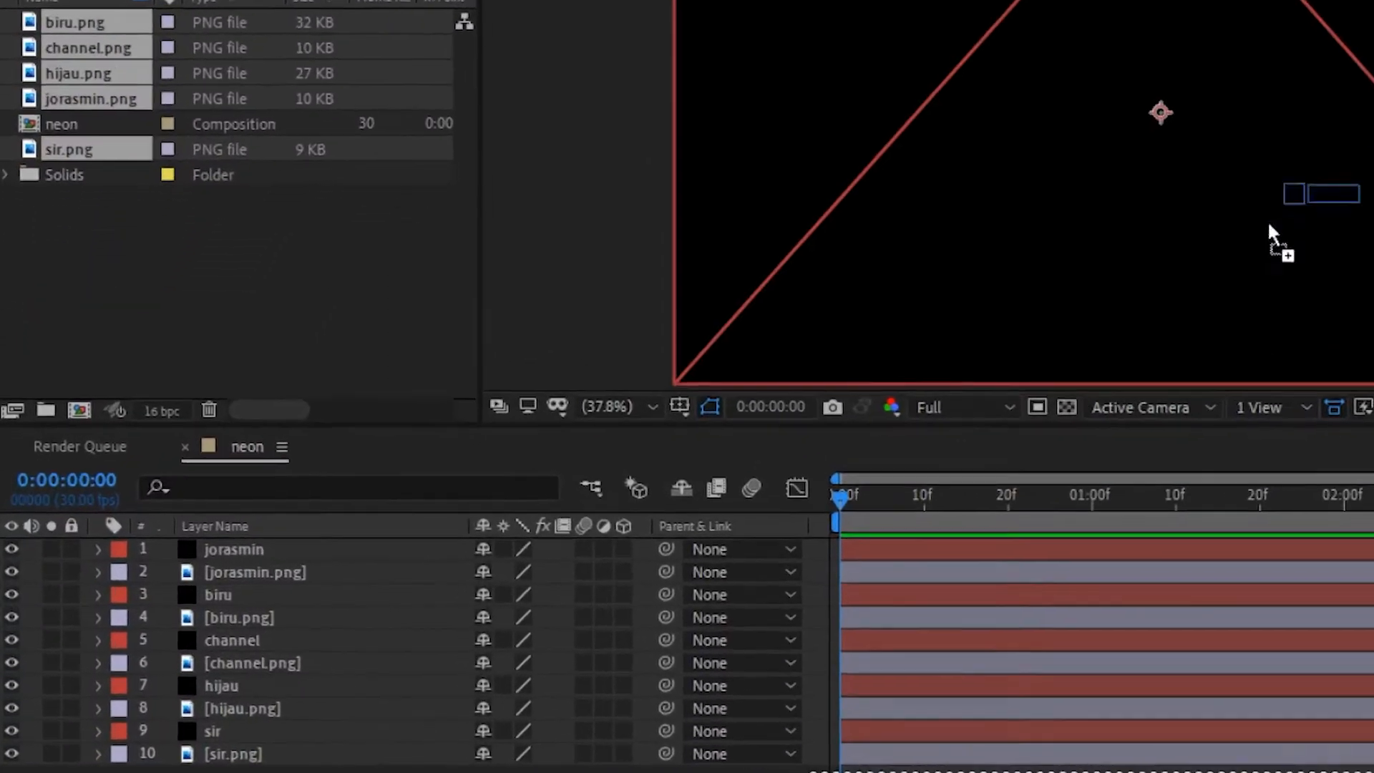
left_click_drag(1271, 233, 274, 553)
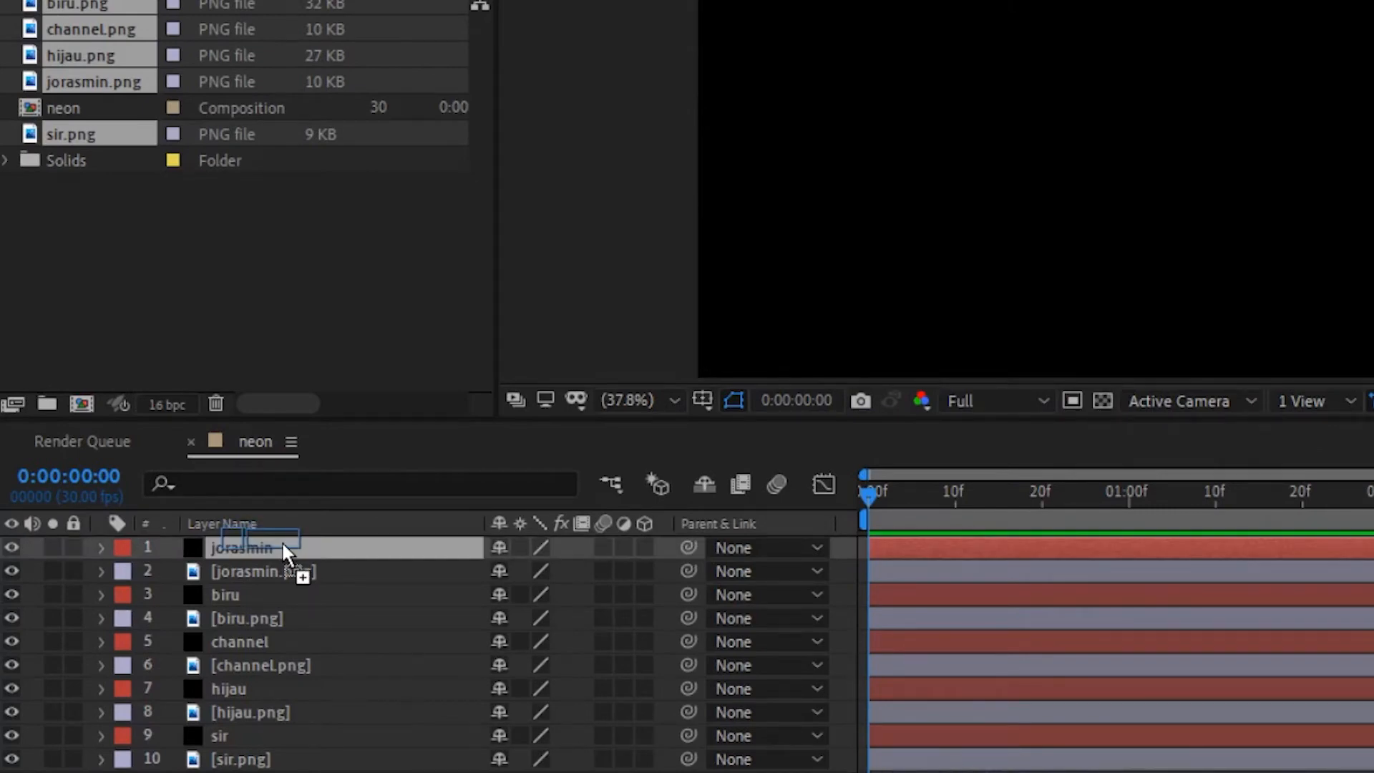
left_click_drag(281, 540, 282, 543)
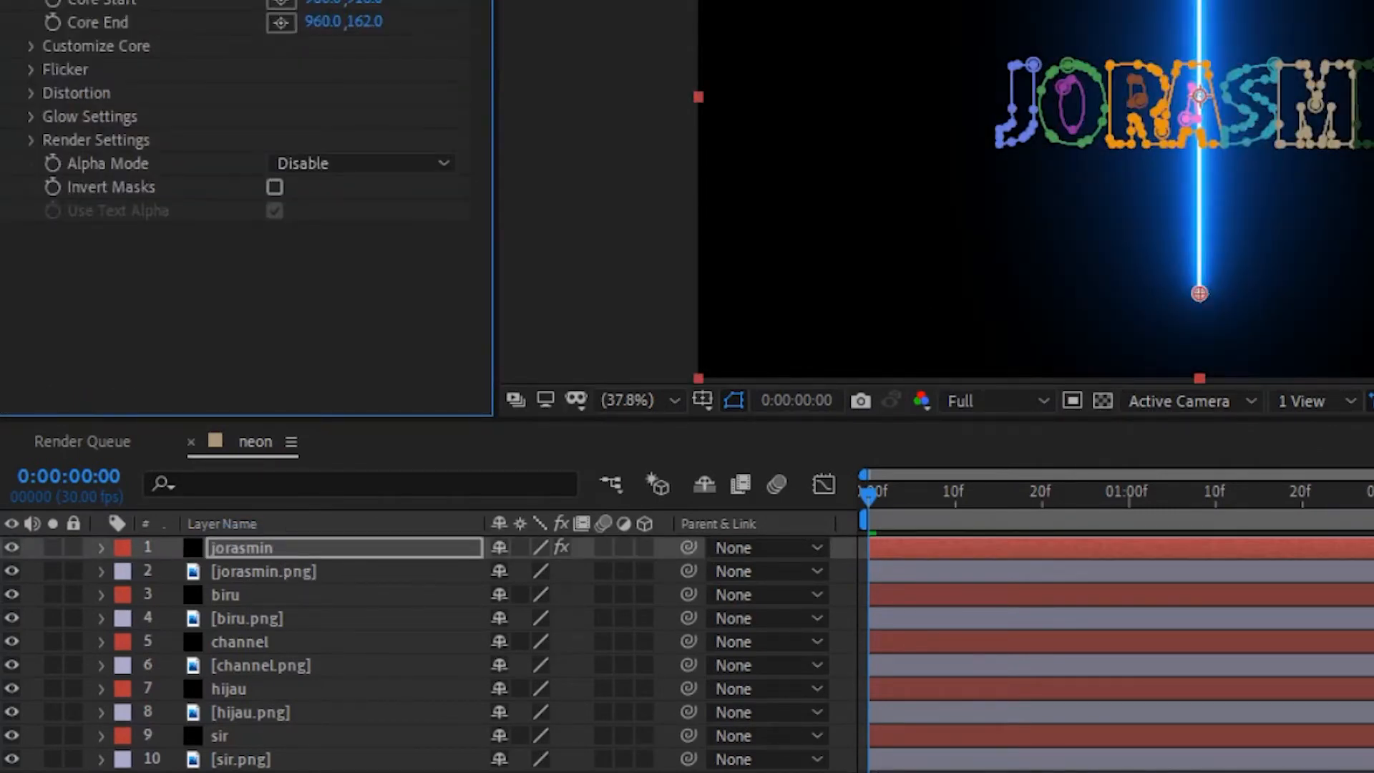
left_click_drag(1359, 233, 259, 595)
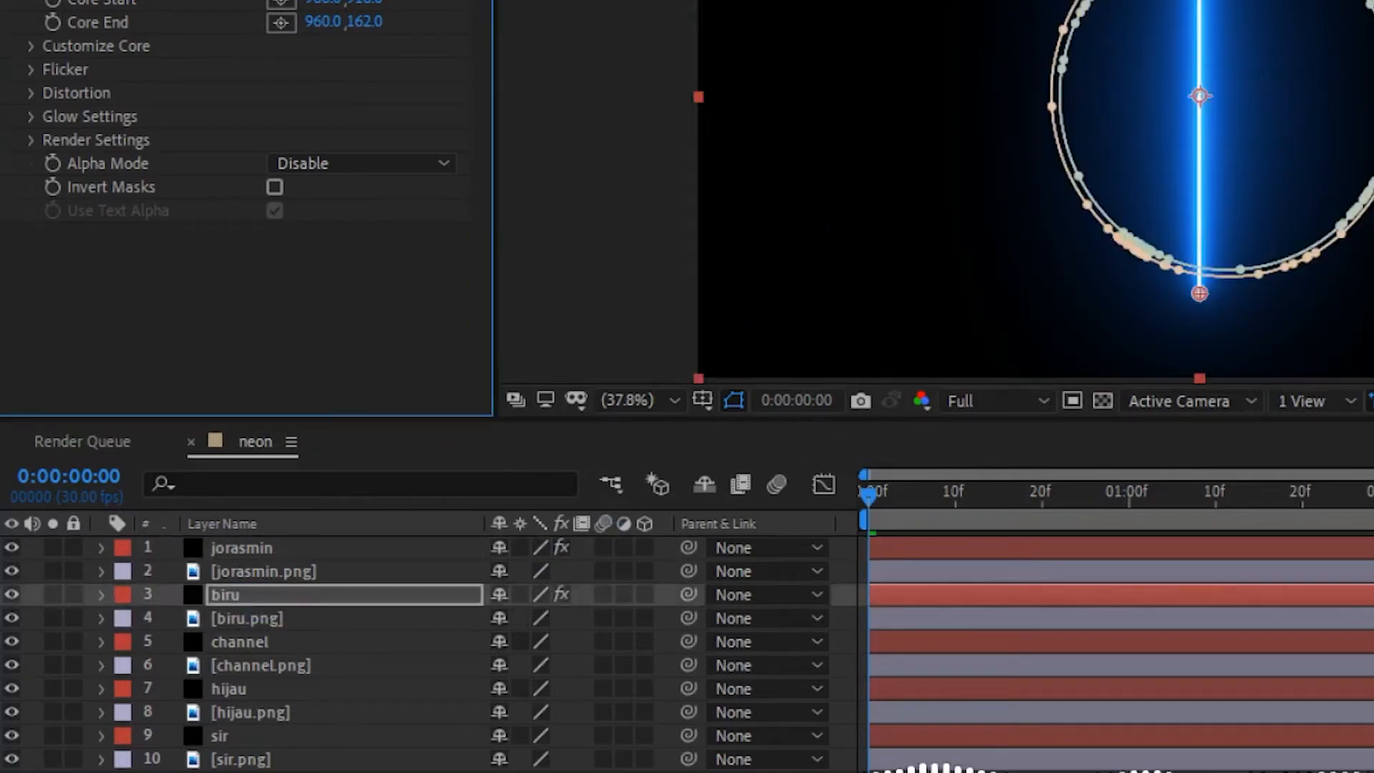
left_click_drag(1359, 233, 285, 644)
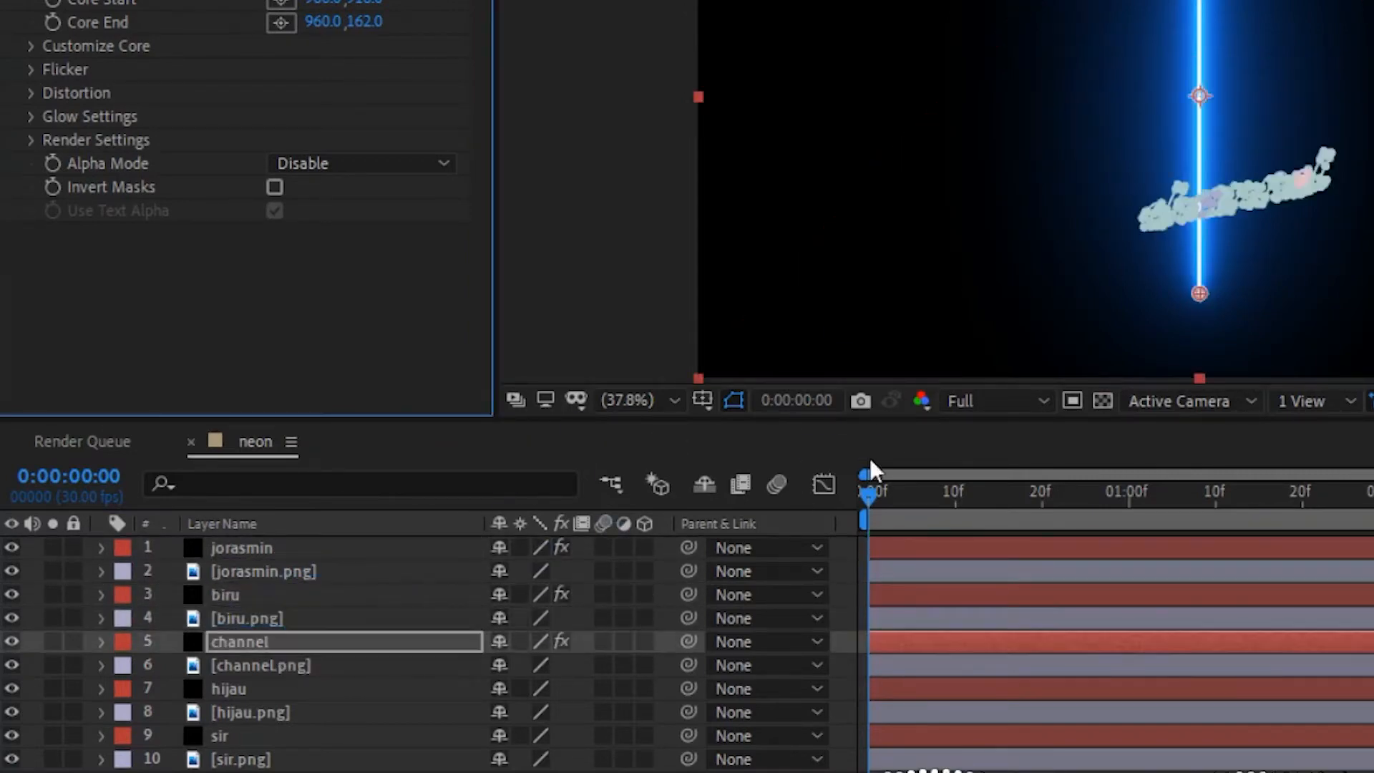
left_click_drag(1360, 232, 243, 687)
left_click_drag(1359, 233, 277, 732)
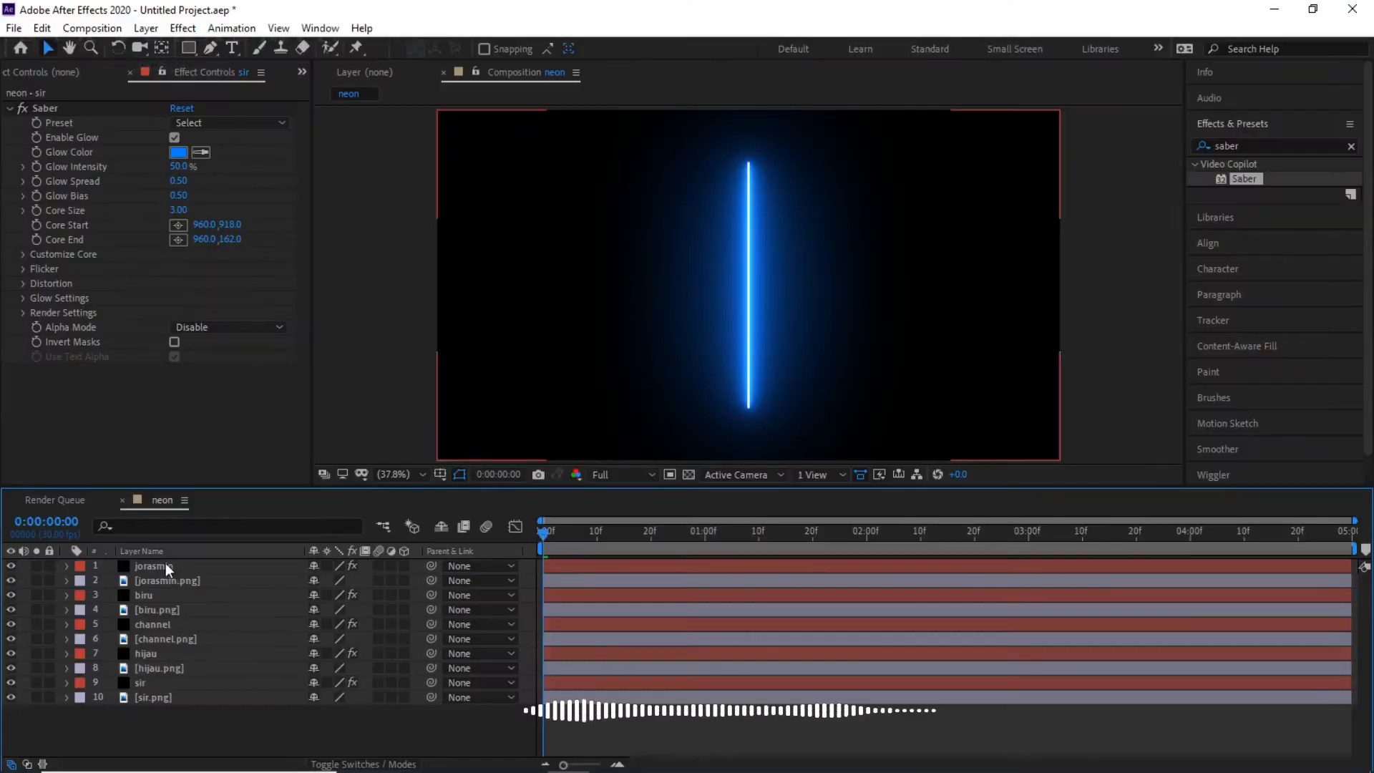
Set the Saber composite setting of the jorasmin solid to Transparent.
left_click(166, 565)
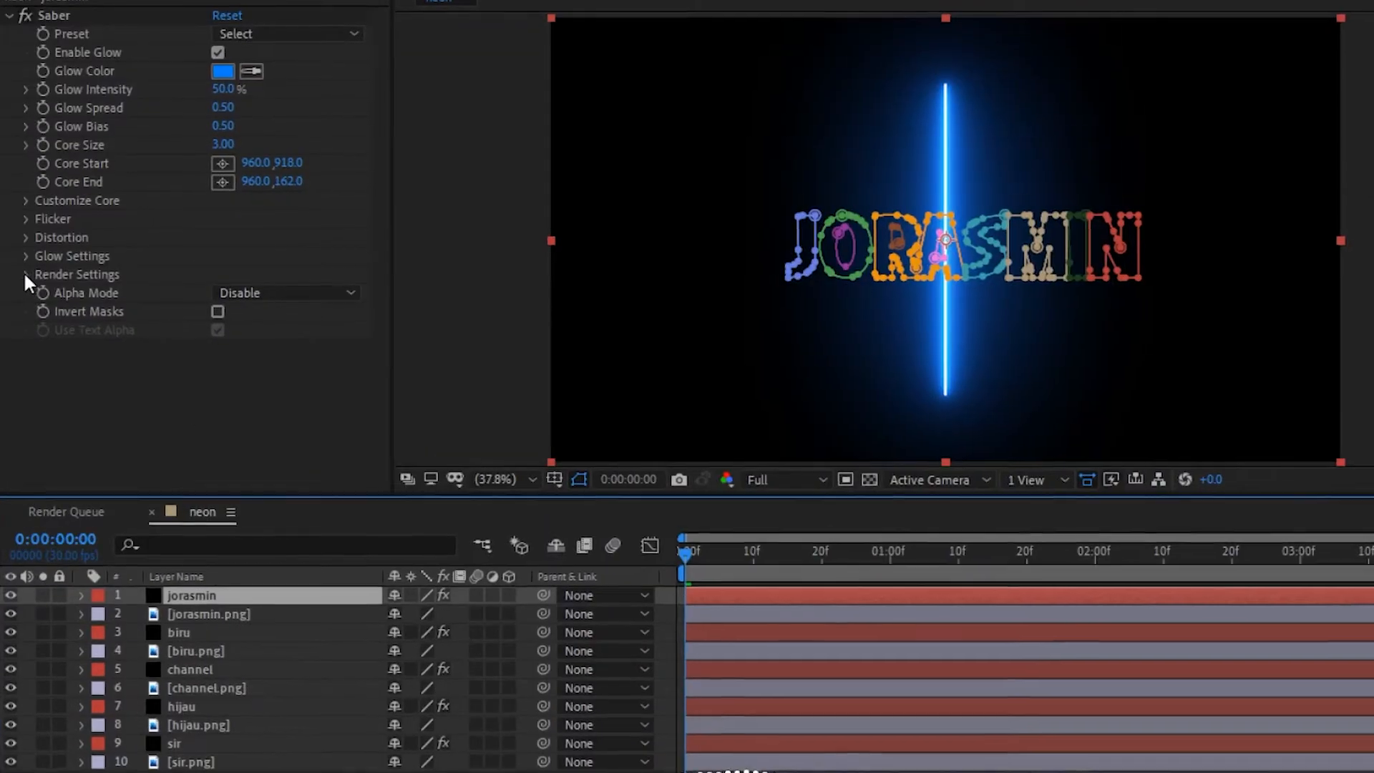
left_click(23, 313)
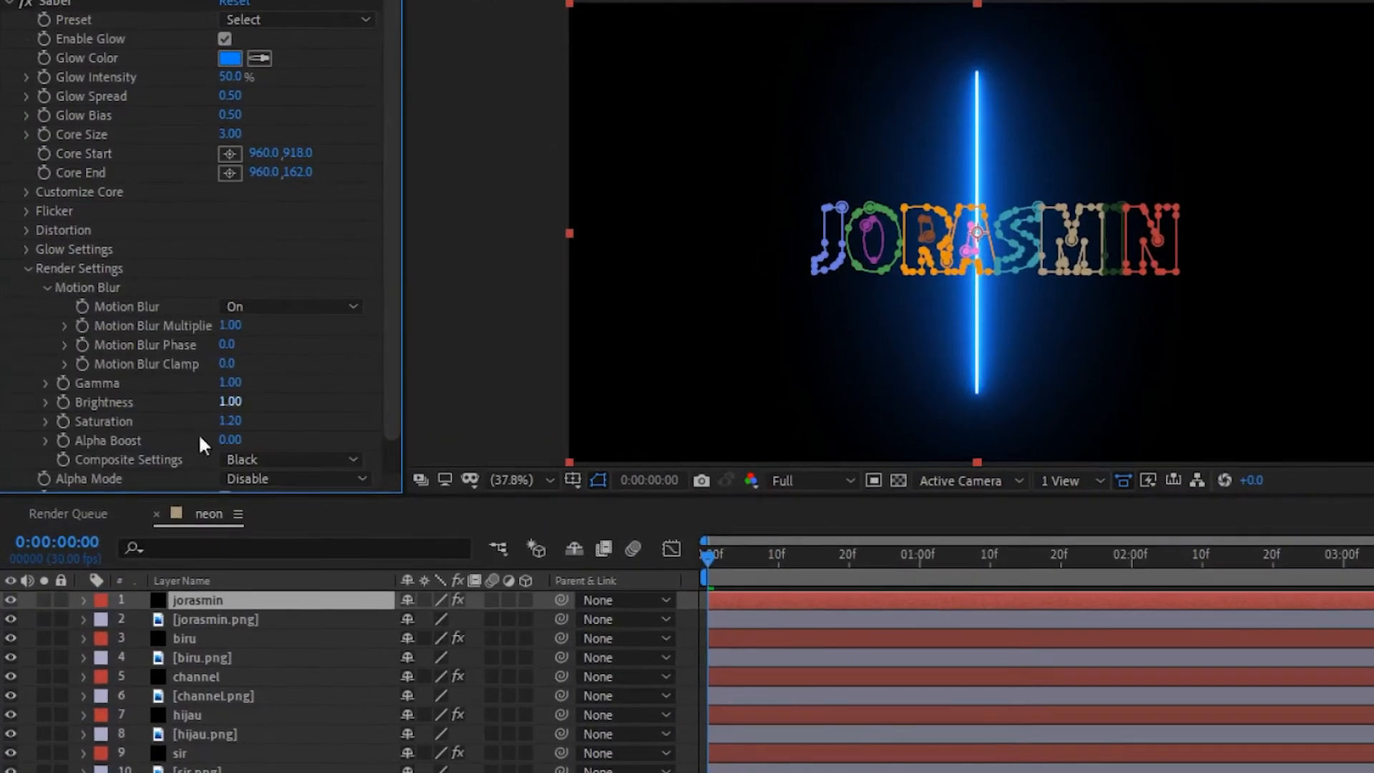
scroll(255, 465, "down", 1)
left_click(267, 424)
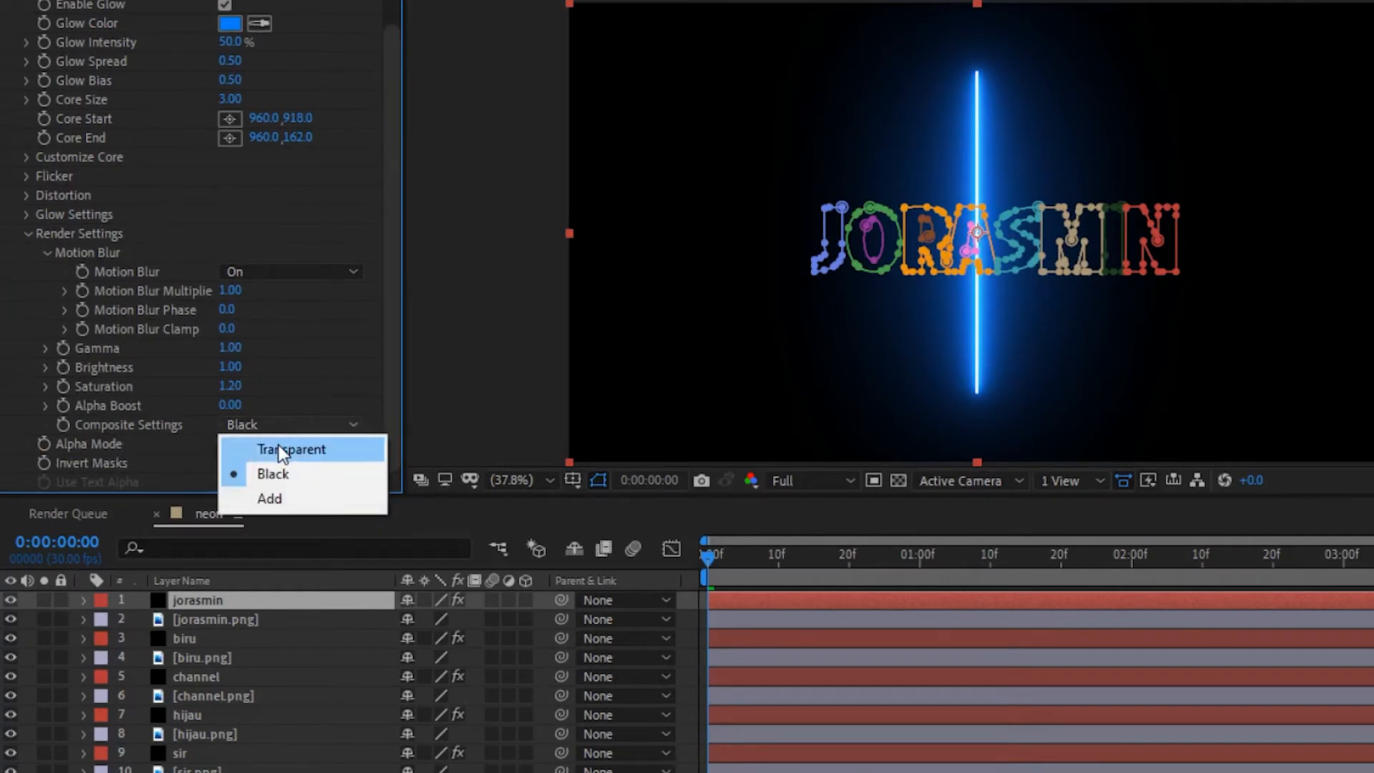
left_click(276, 442)
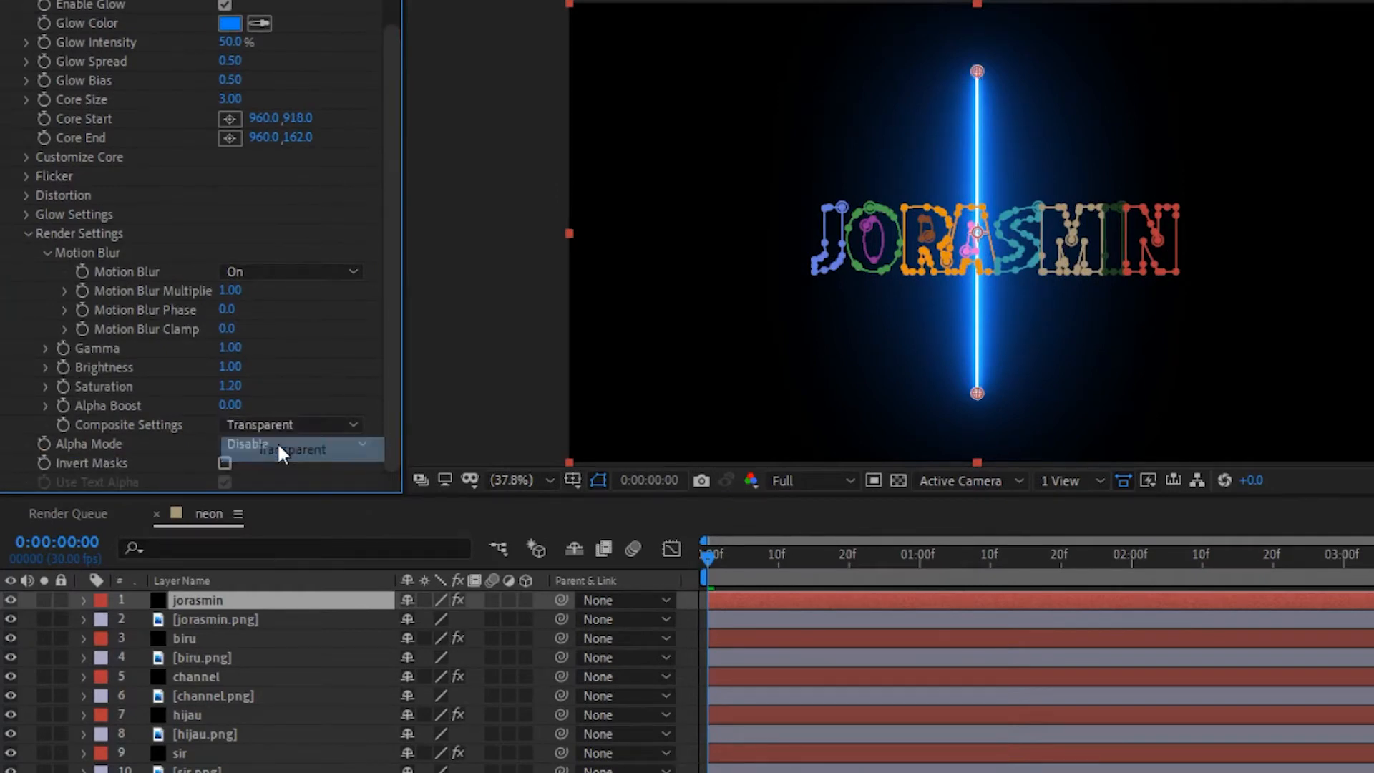
Set the Saber core type of the jorasmin solid to Layer Masks.
left_click(26, 157)
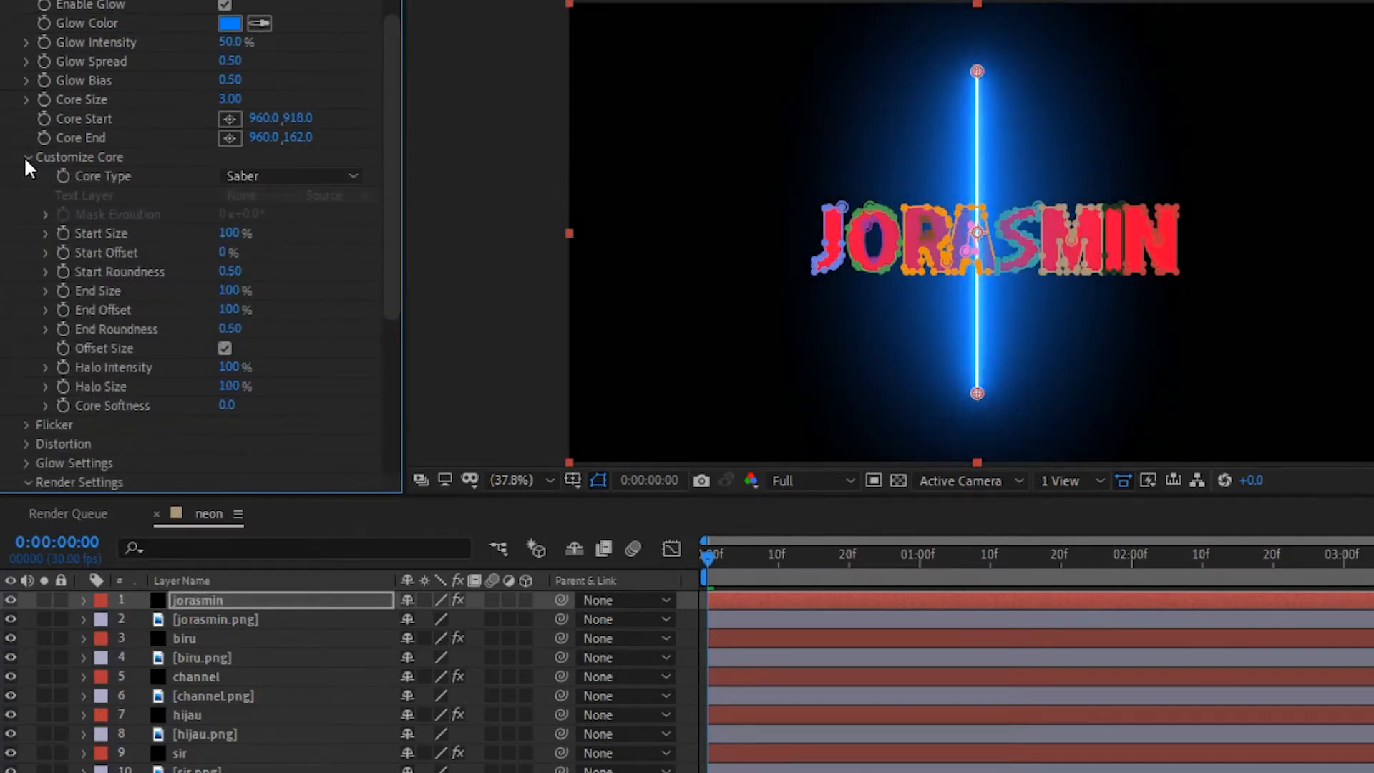
left_click(254, 179)
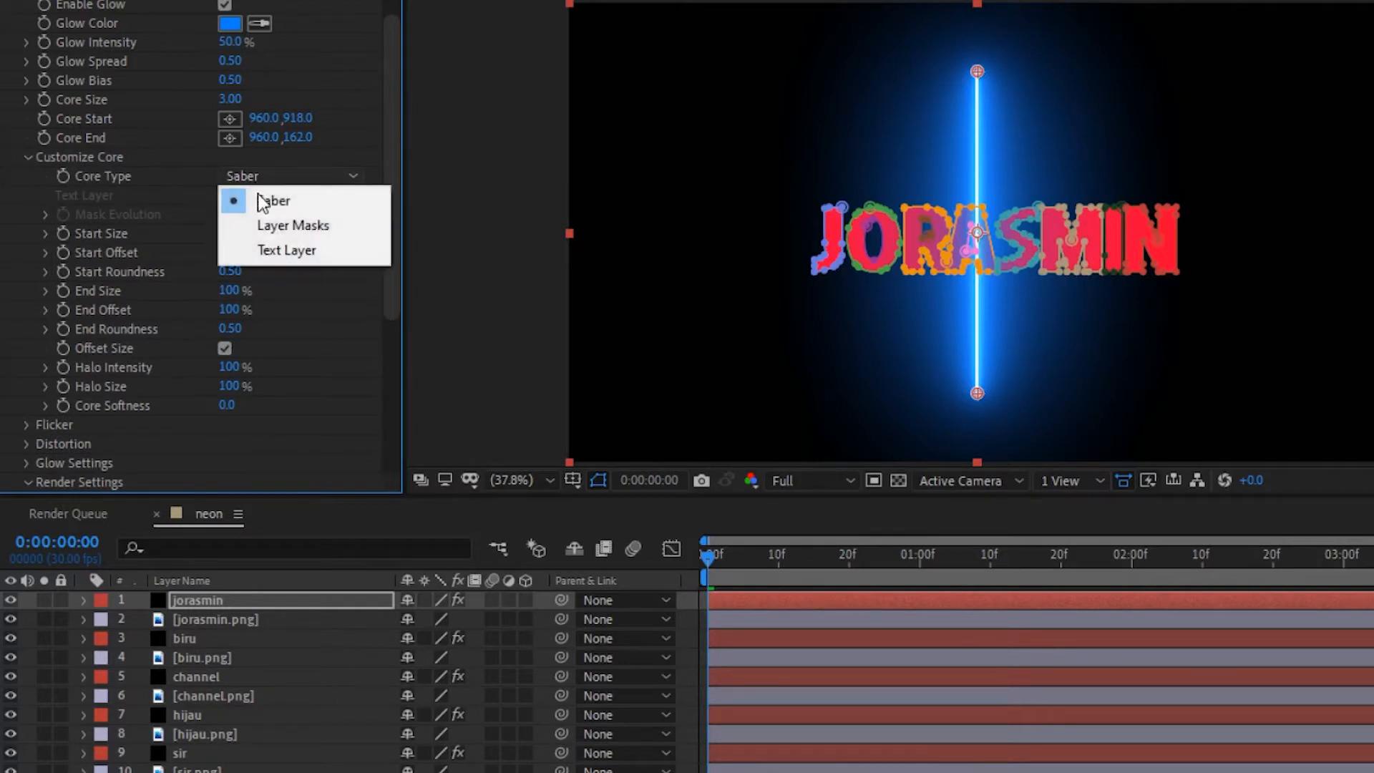
left_click(290, 227)
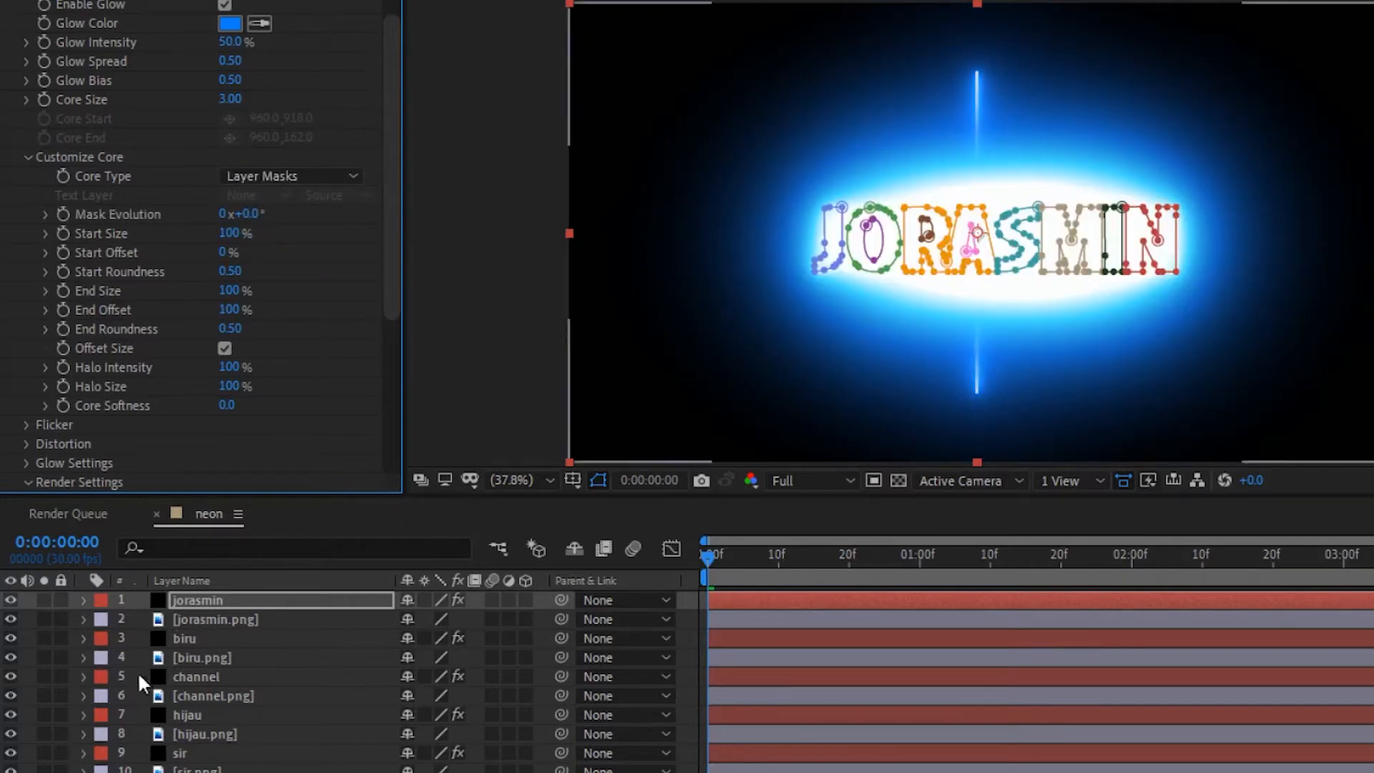
Hide all layers except jorasmin and jorasmin.png, and set the jorasmin solid's Saber glow intensity to 10%.
left_click(11, 637)
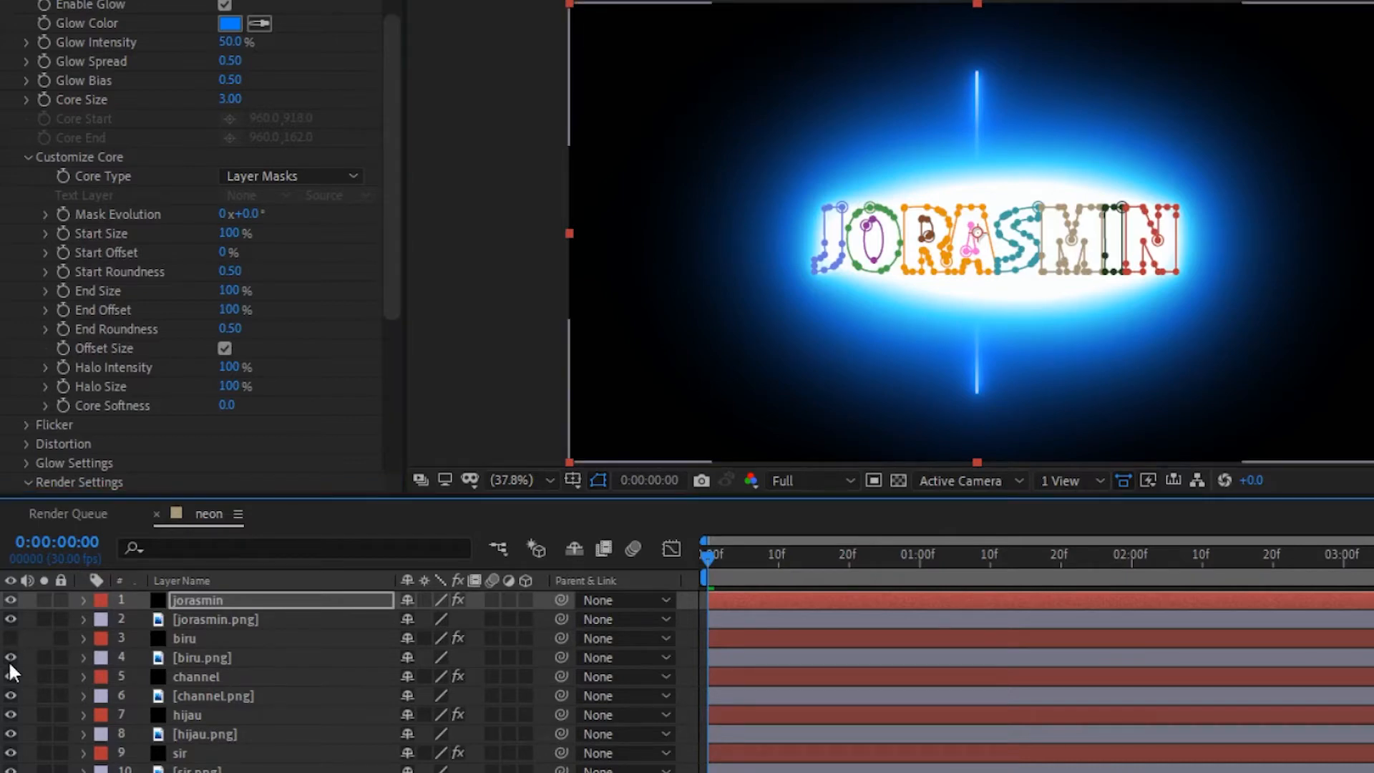
left_click_drag(8, 671, 10, 770)
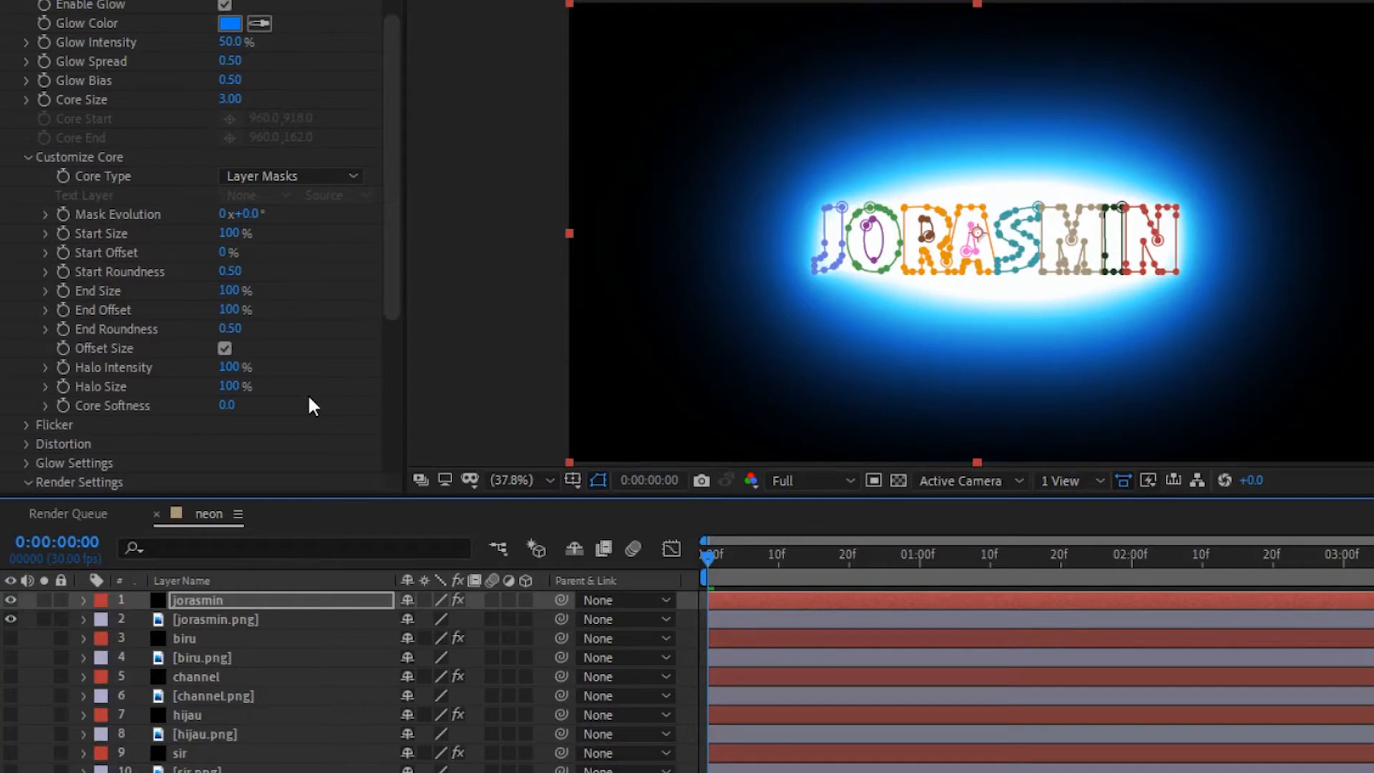
left_click(1099, 290)
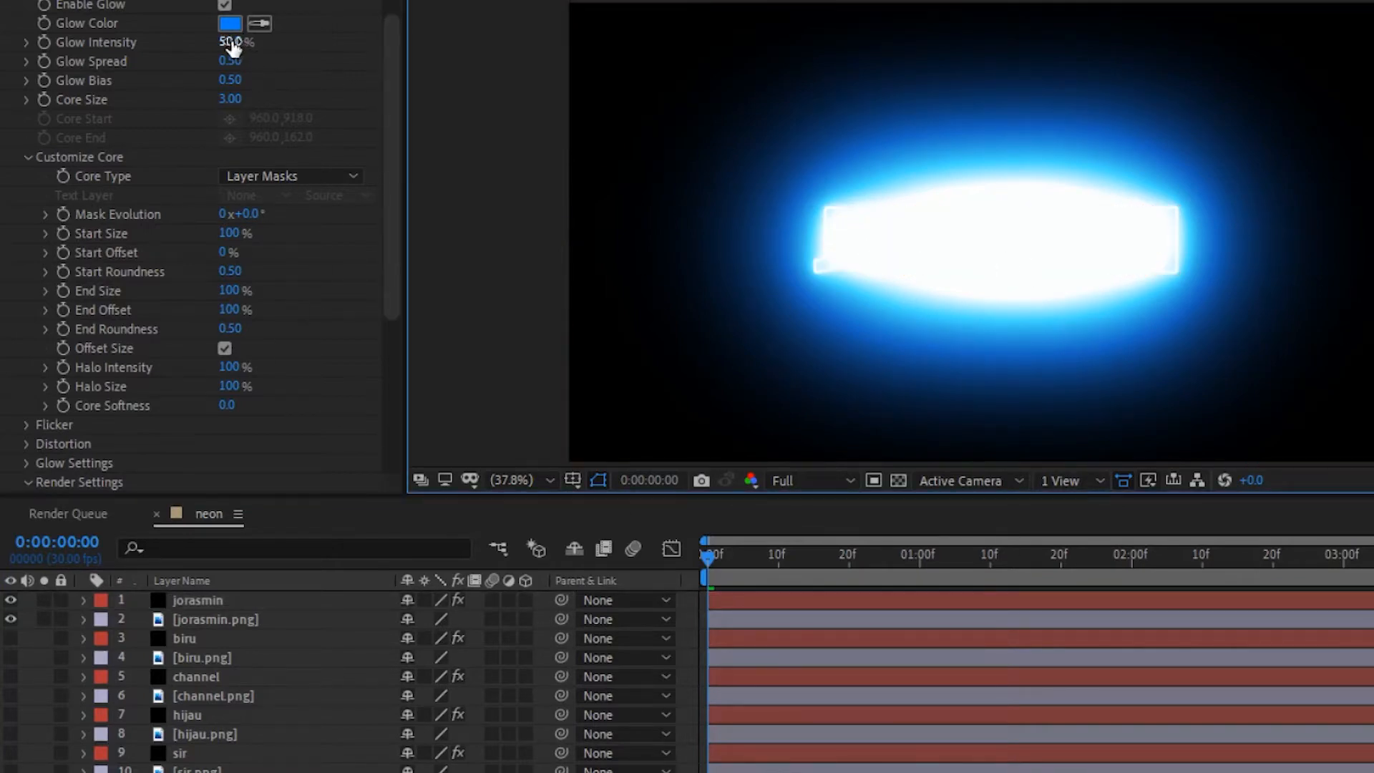
left_click_drag(232, 45, 204, 45)
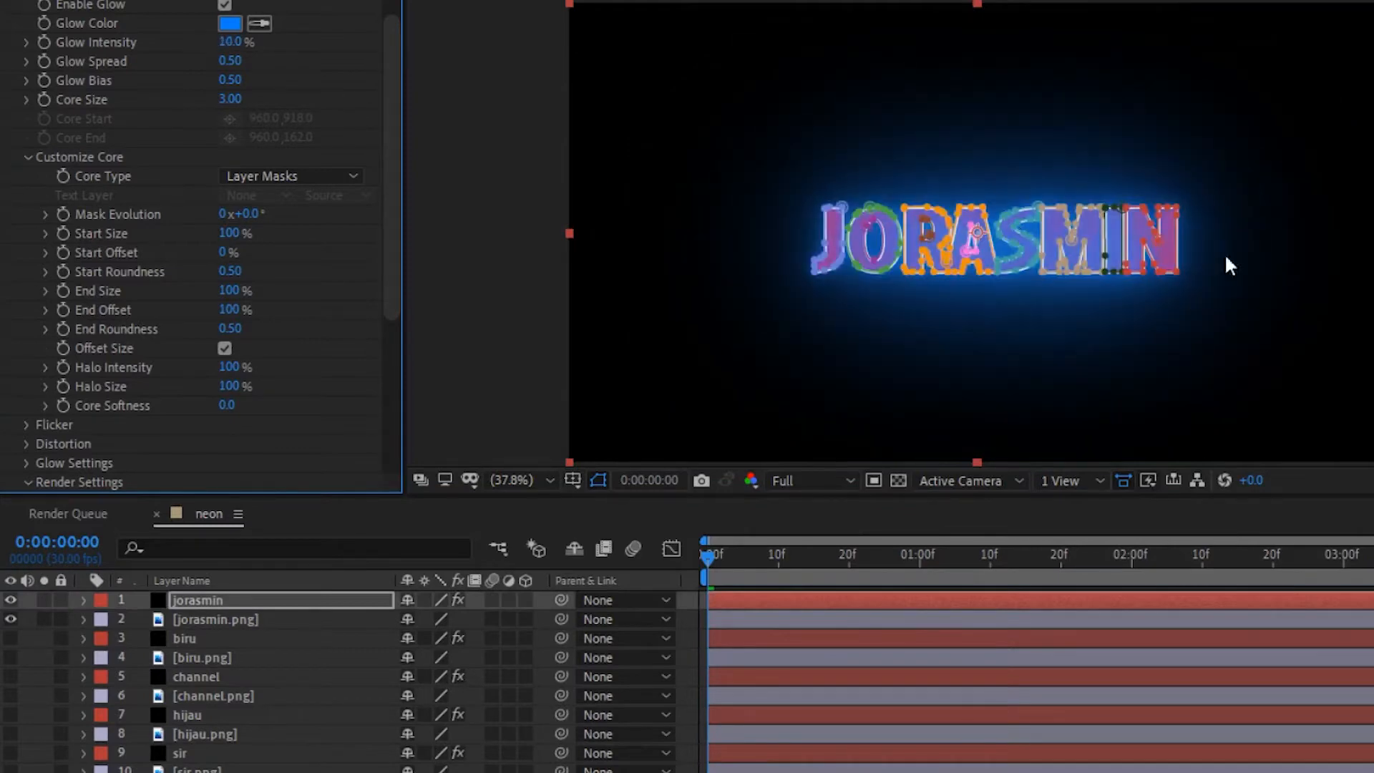
left_click(1098, 322)
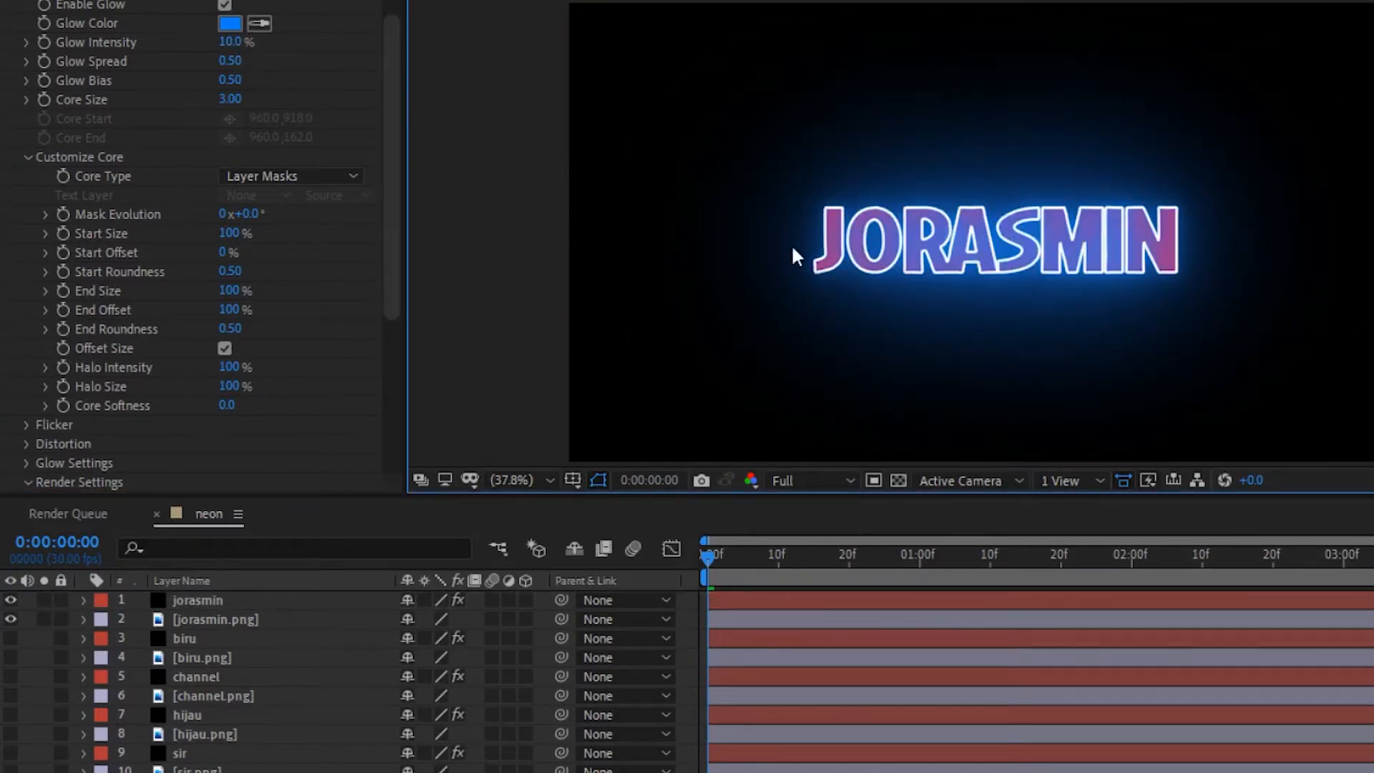
Try to sample a new Saber glow color for the jorasmin solid with the eyedropper.
left_click(229, 24)
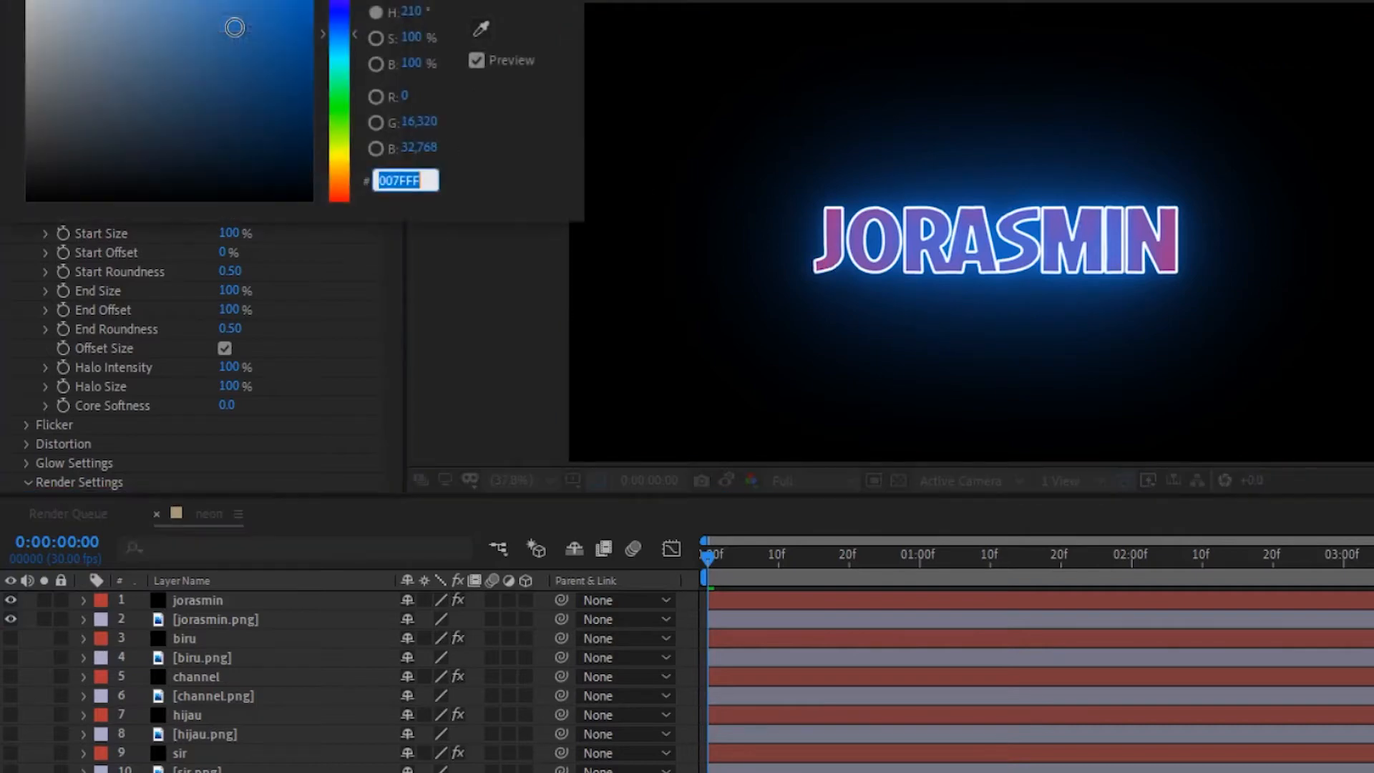
left_click(481, 29)
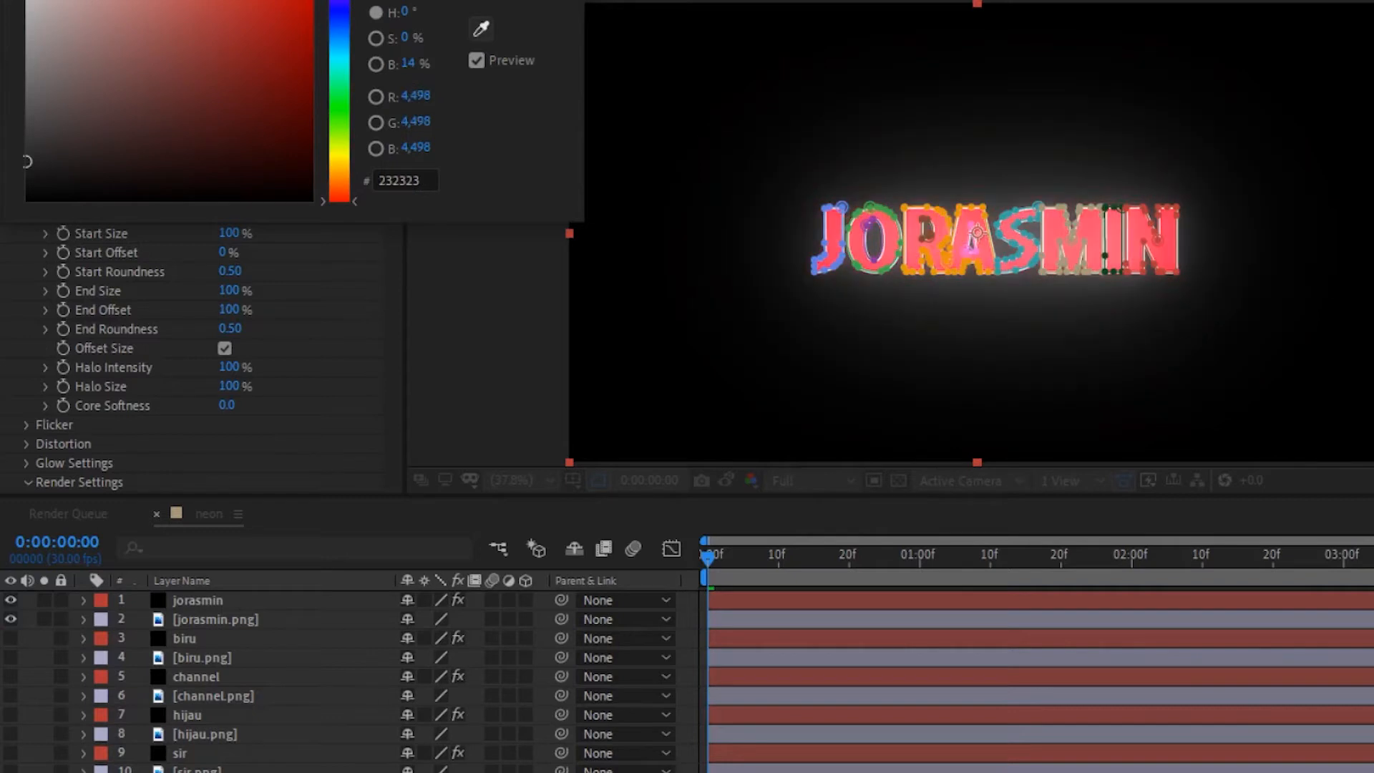
key("Return")
Set the jorasmin solid's Saber glow color to the red sampled from the letter J, and deselect the layer.
left_click(230, 24)
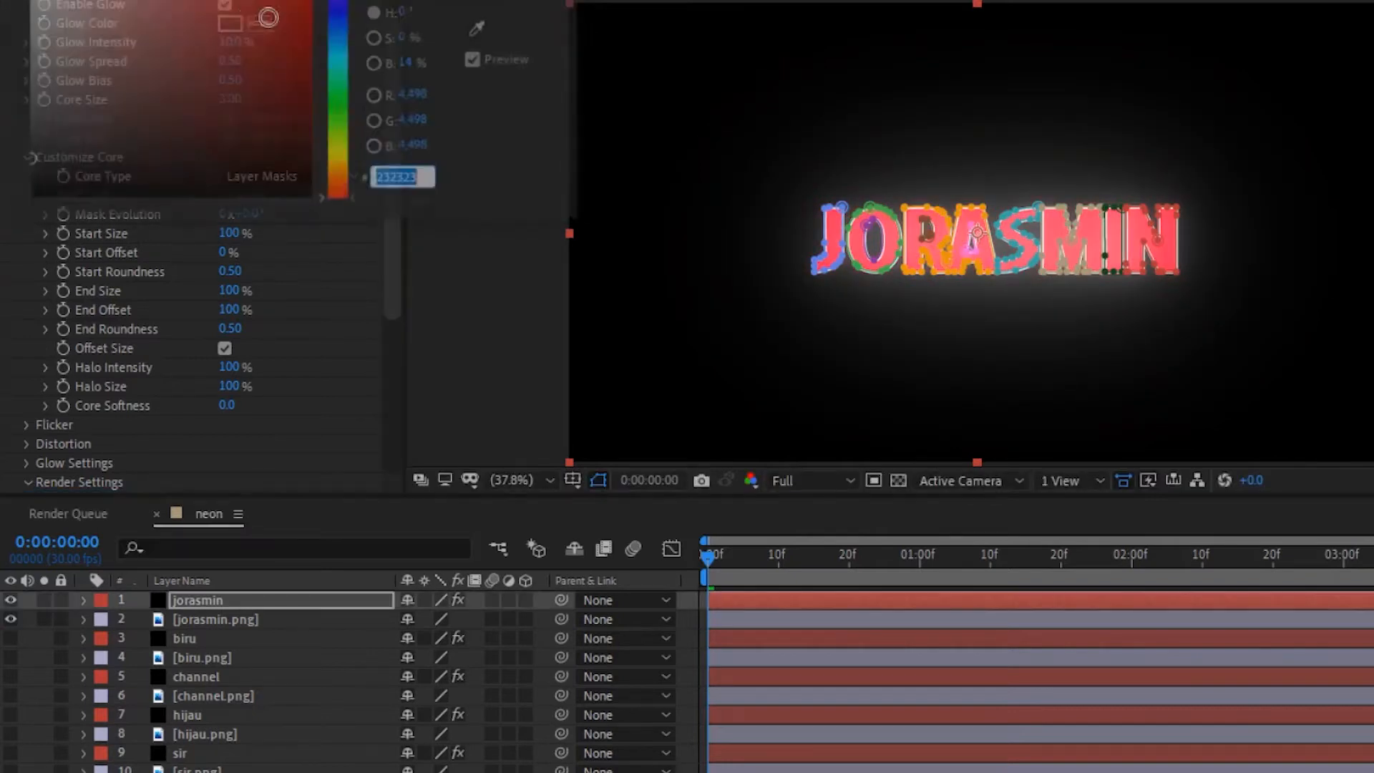
left_click(481, 28)
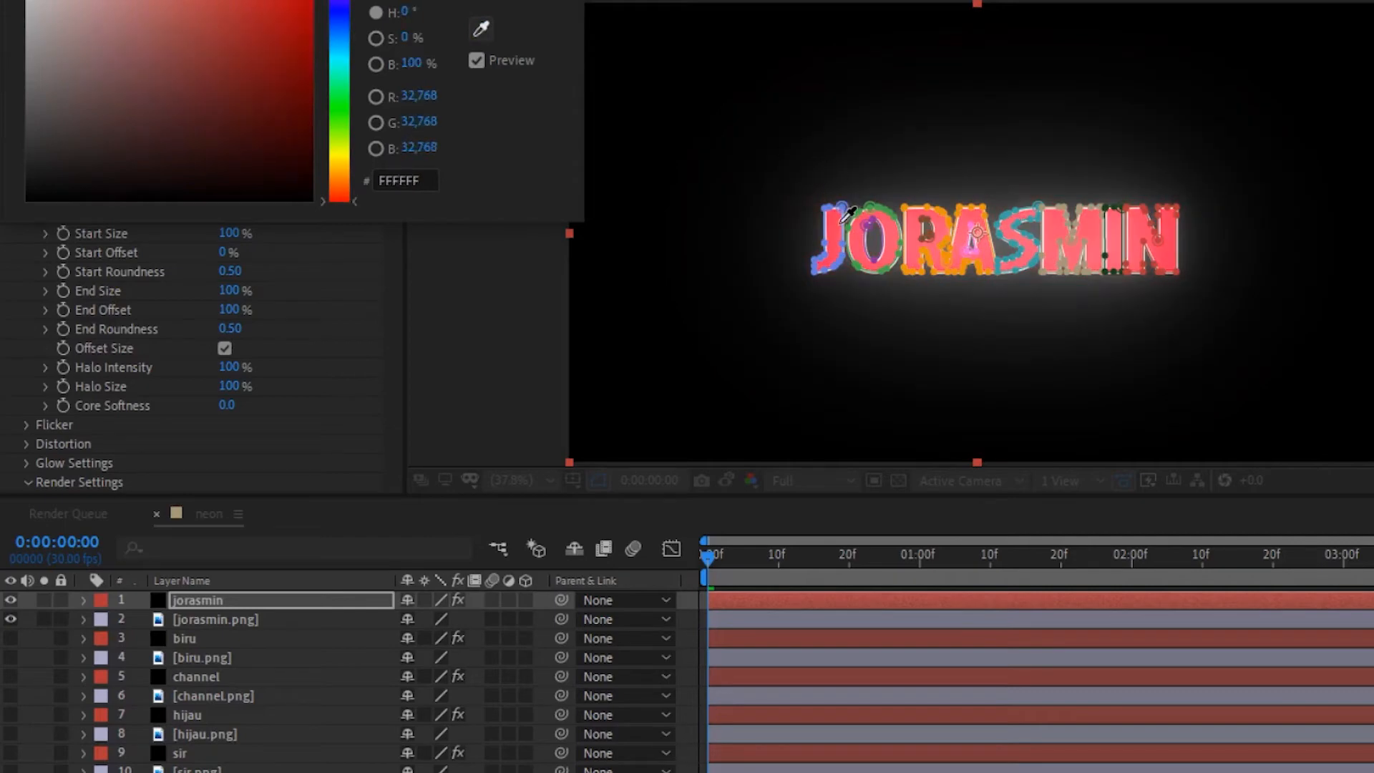
left_click(840, 224)
key("Return")
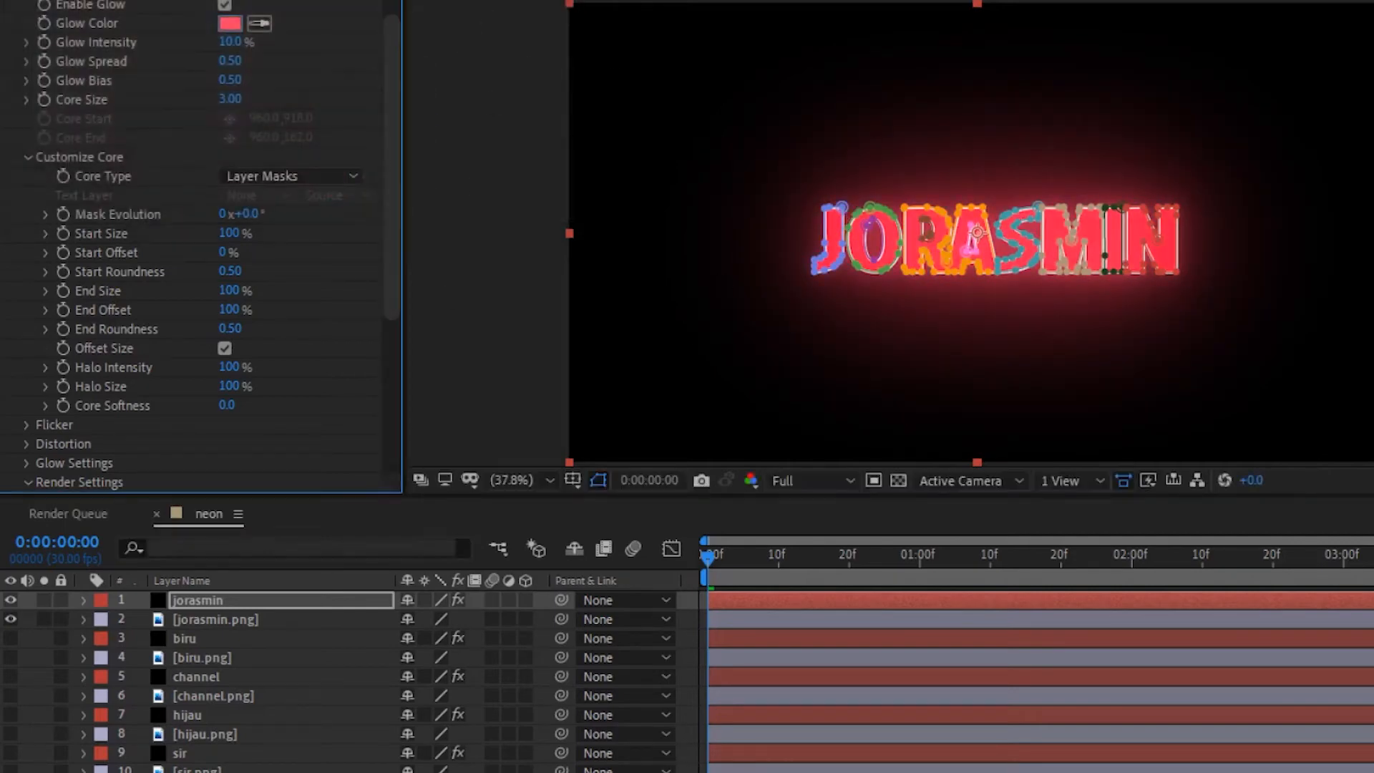
key("ctrl+shift+a")
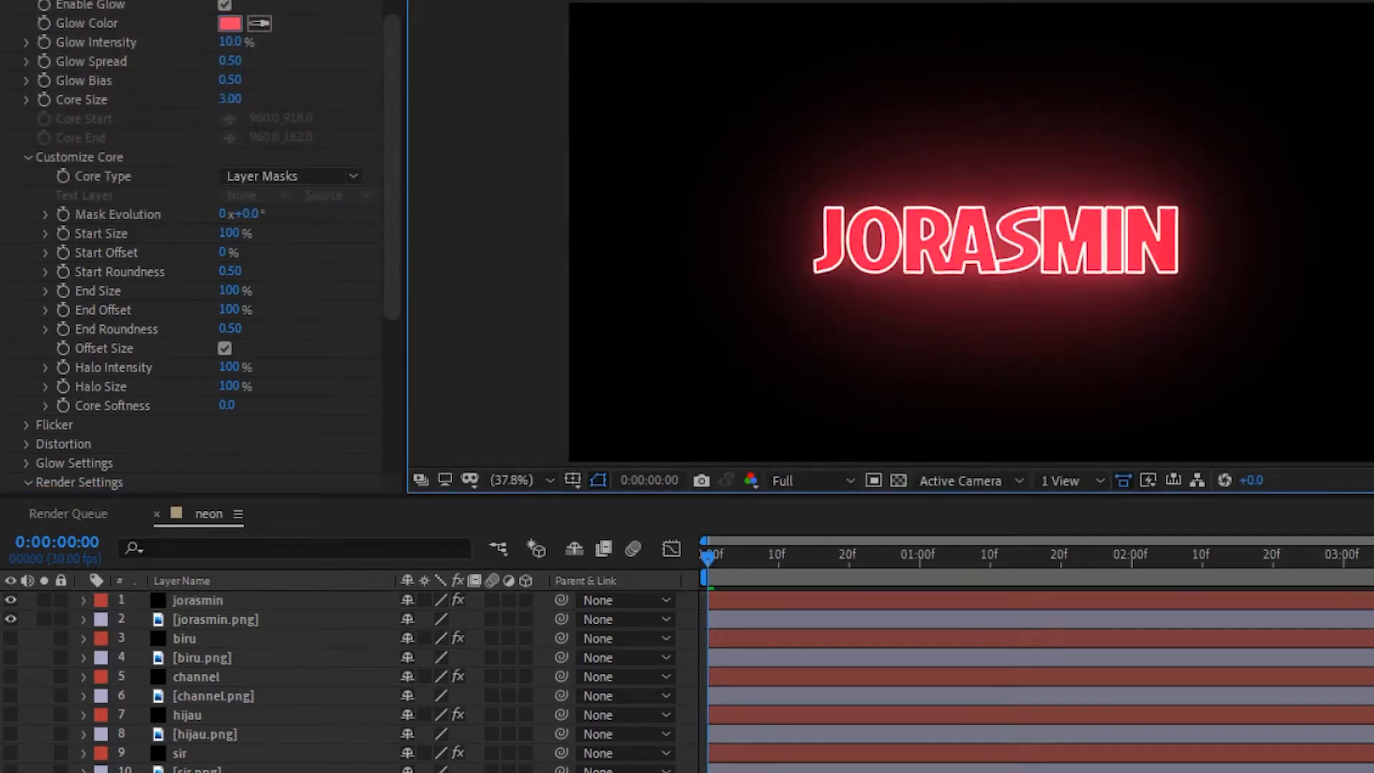
Set the Saber composite setting of the biru solid to Transparent.
left_click(205, 639)
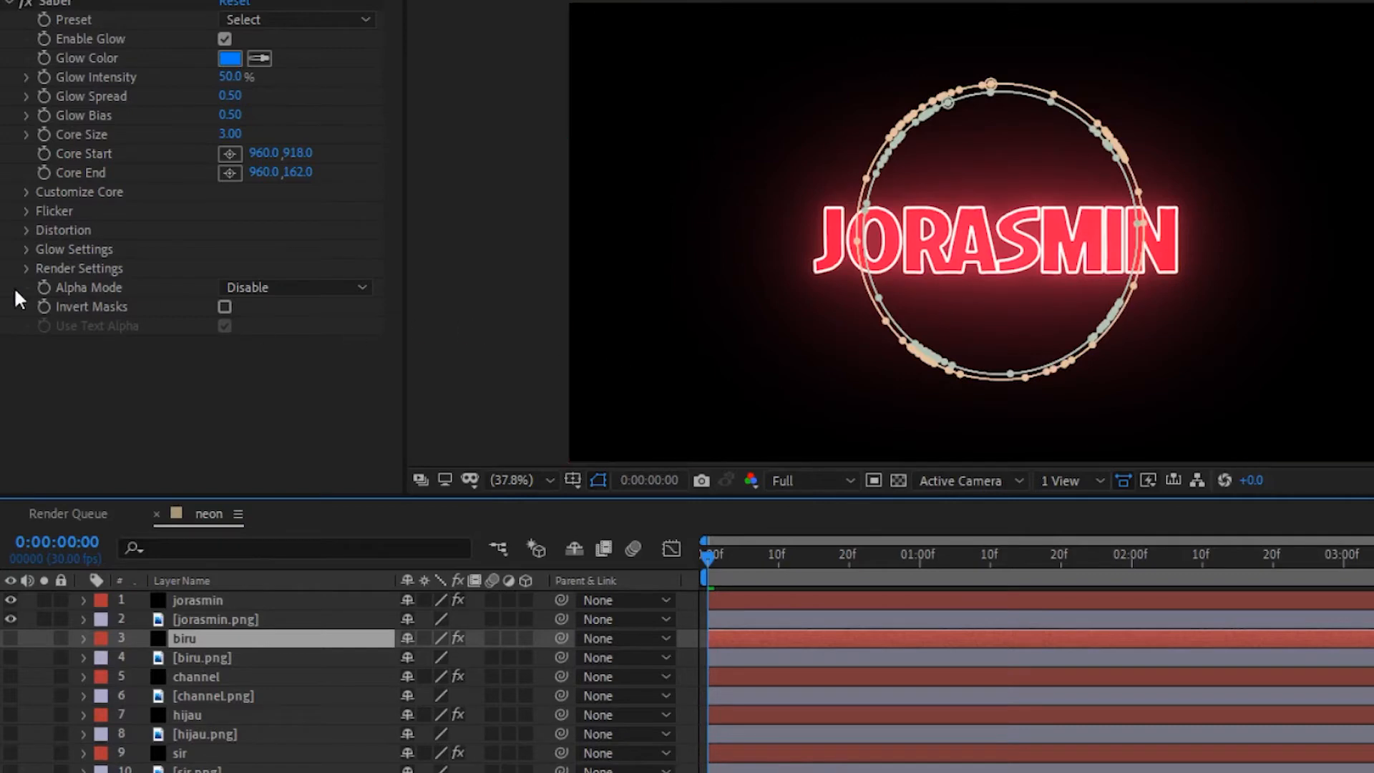
left_click(26, 269)
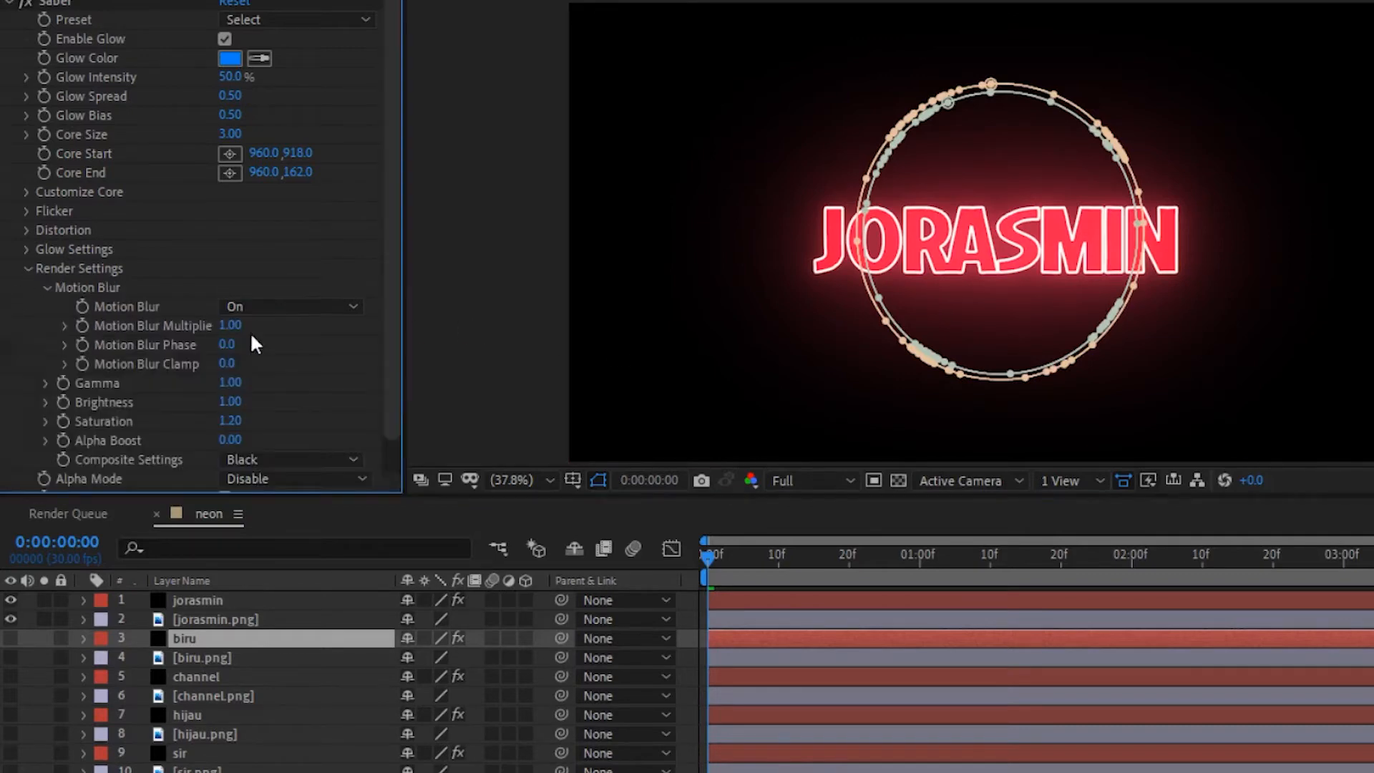
left_click(258, 458)
left_click(267, 483)
Set the Saber core type of the biru solid to Layer Masks.
left_click(29, 192)
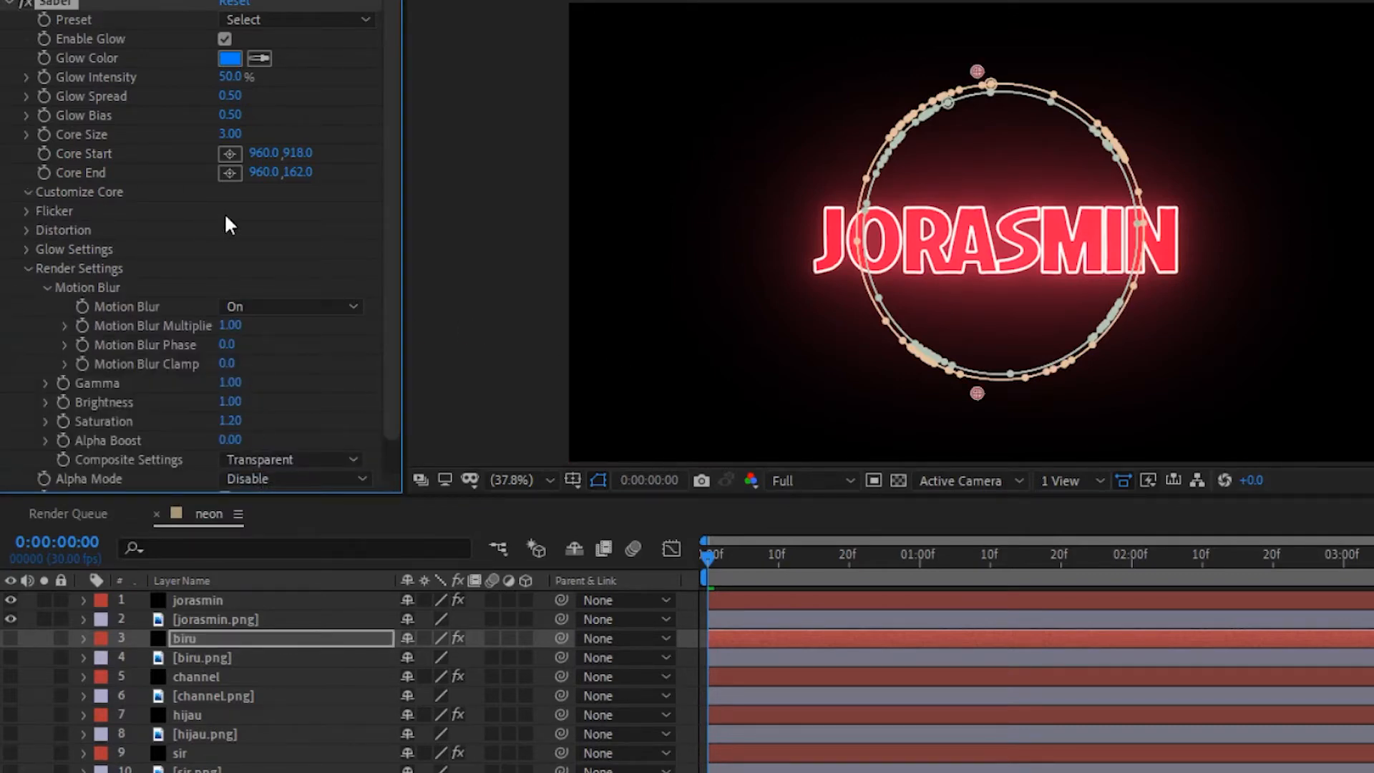
left_click(247, 211)
left_click(265, 257)
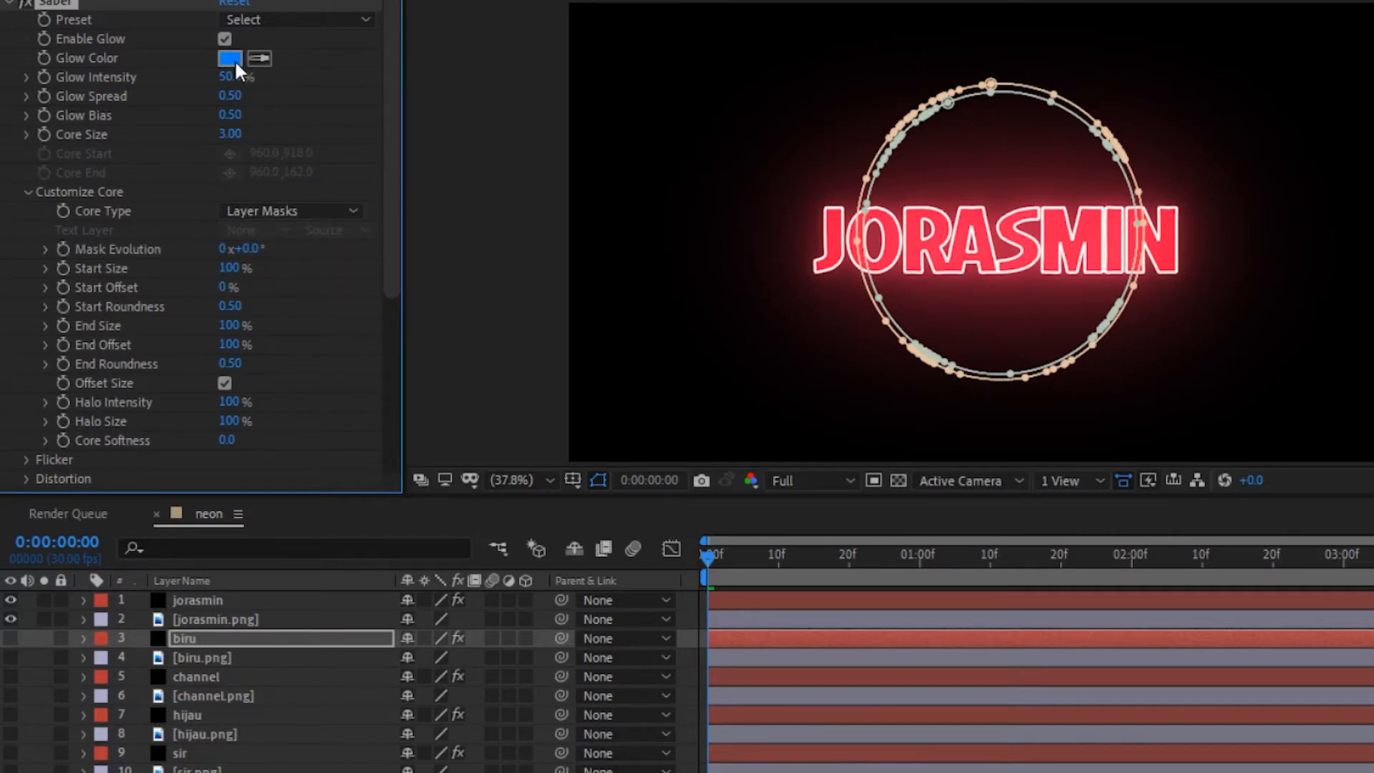
left_click(1350, 346)
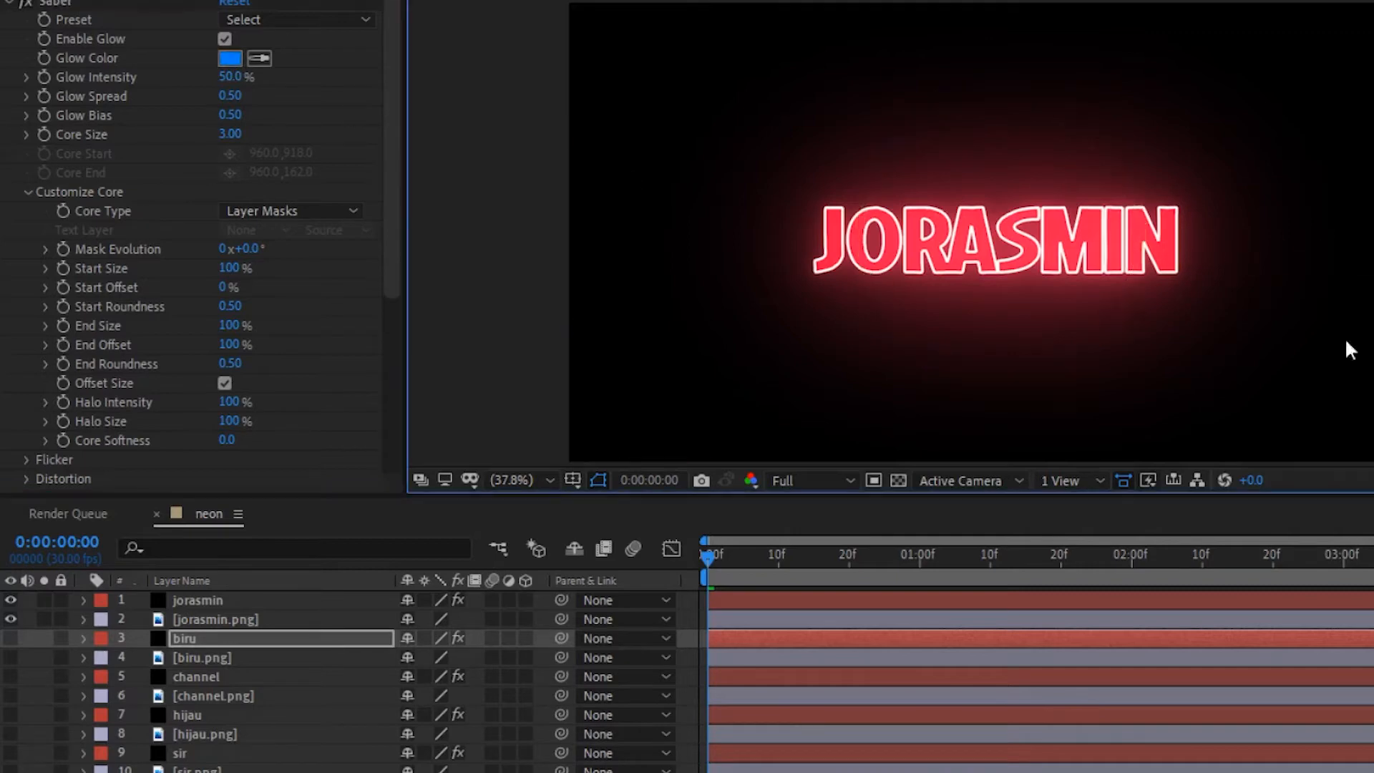
Show the biru and biru.png layers, and hide the jorasmin and jorasmin.png layers.
left_click(206, 680)
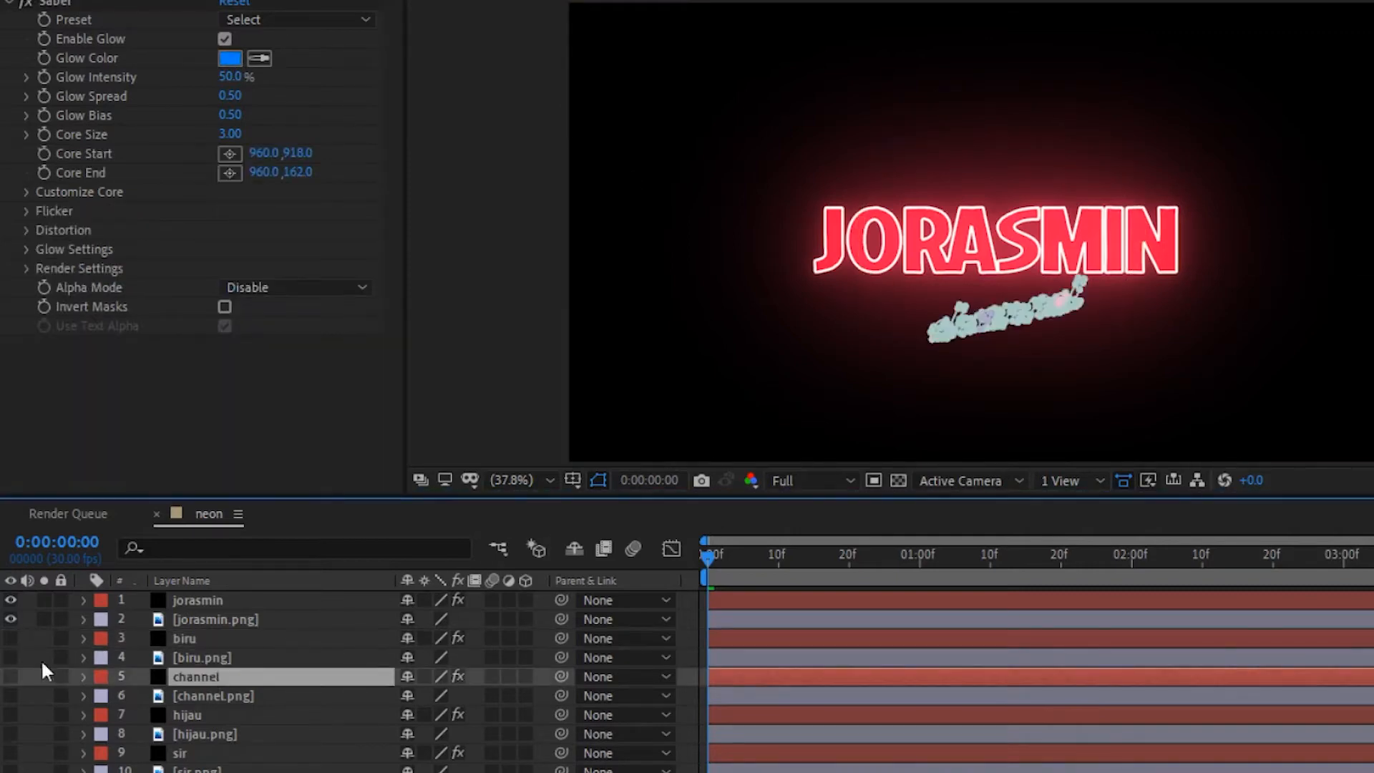
left_click(10, 656)
left_click(10, 619)
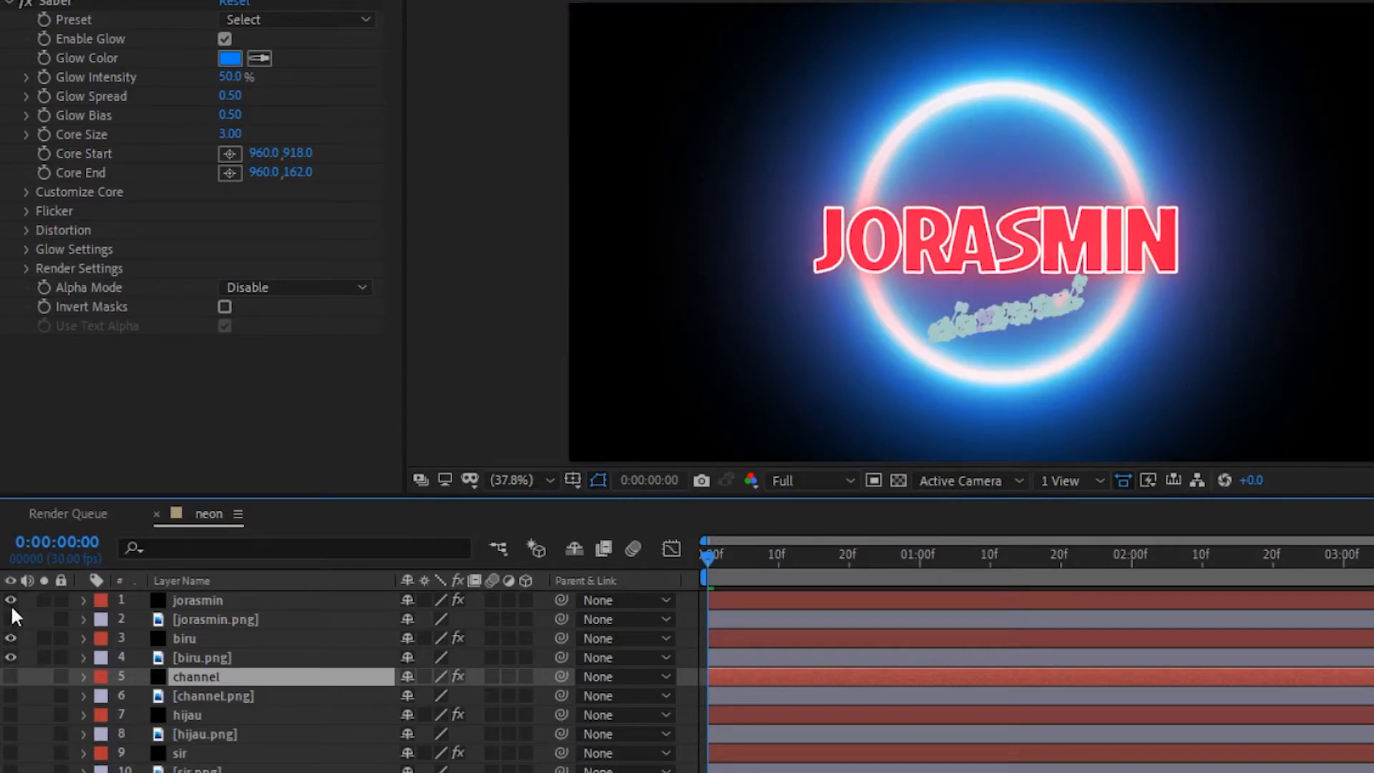
left_click(11, 601)
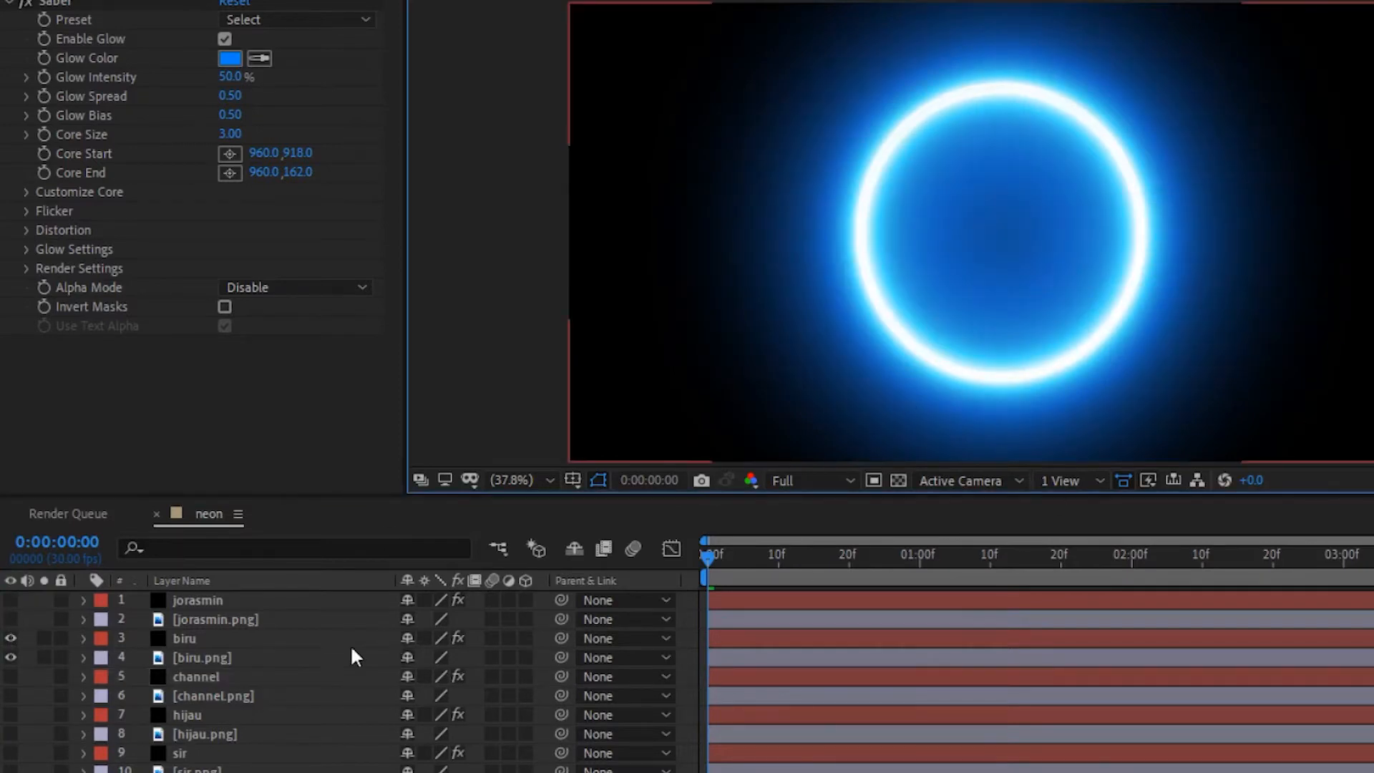
Set the Saber glow intensity of the biru solid to 17%.
left_click(196, 638)
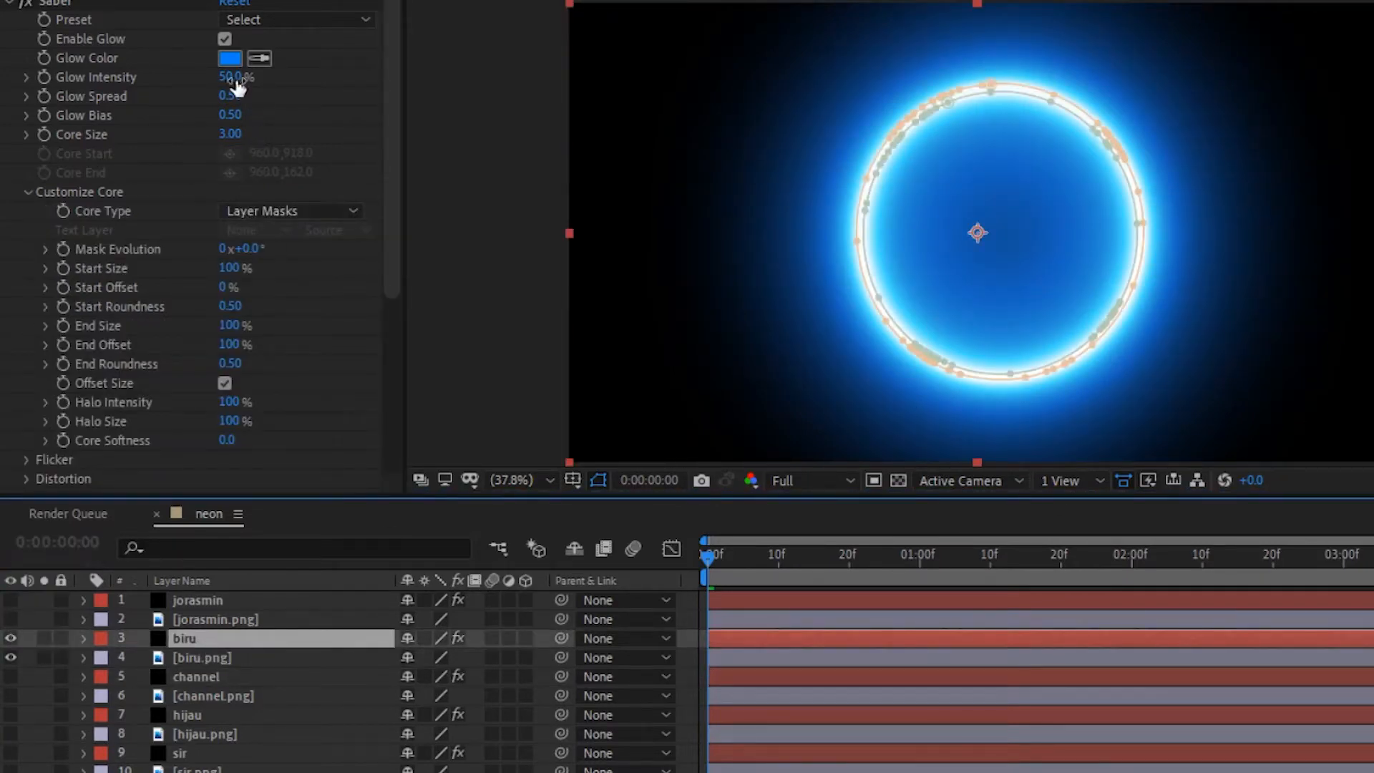
left_click_drag(234, 77, 204, 84)
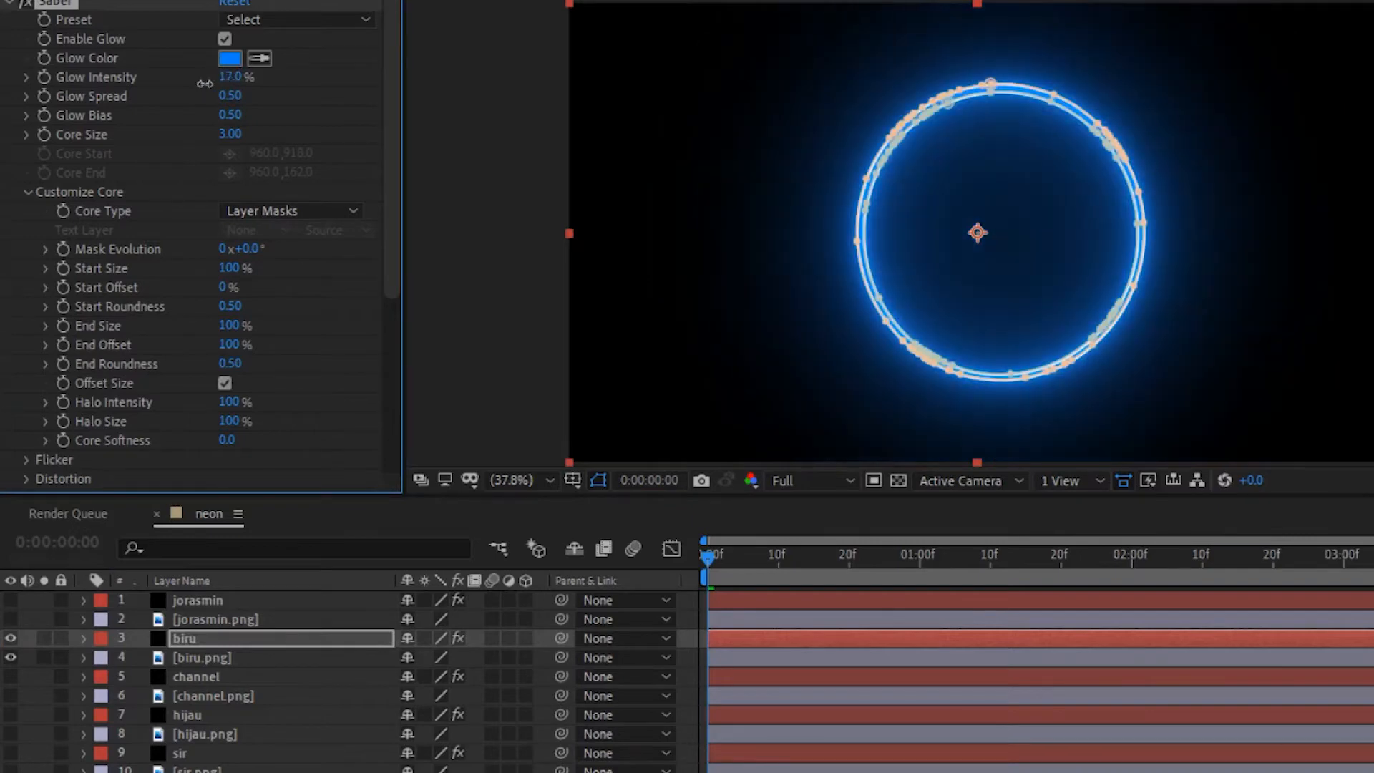
Hide the biru and biru.png layers, and show the channel and channel.png layers.
left_click(1230, 359)
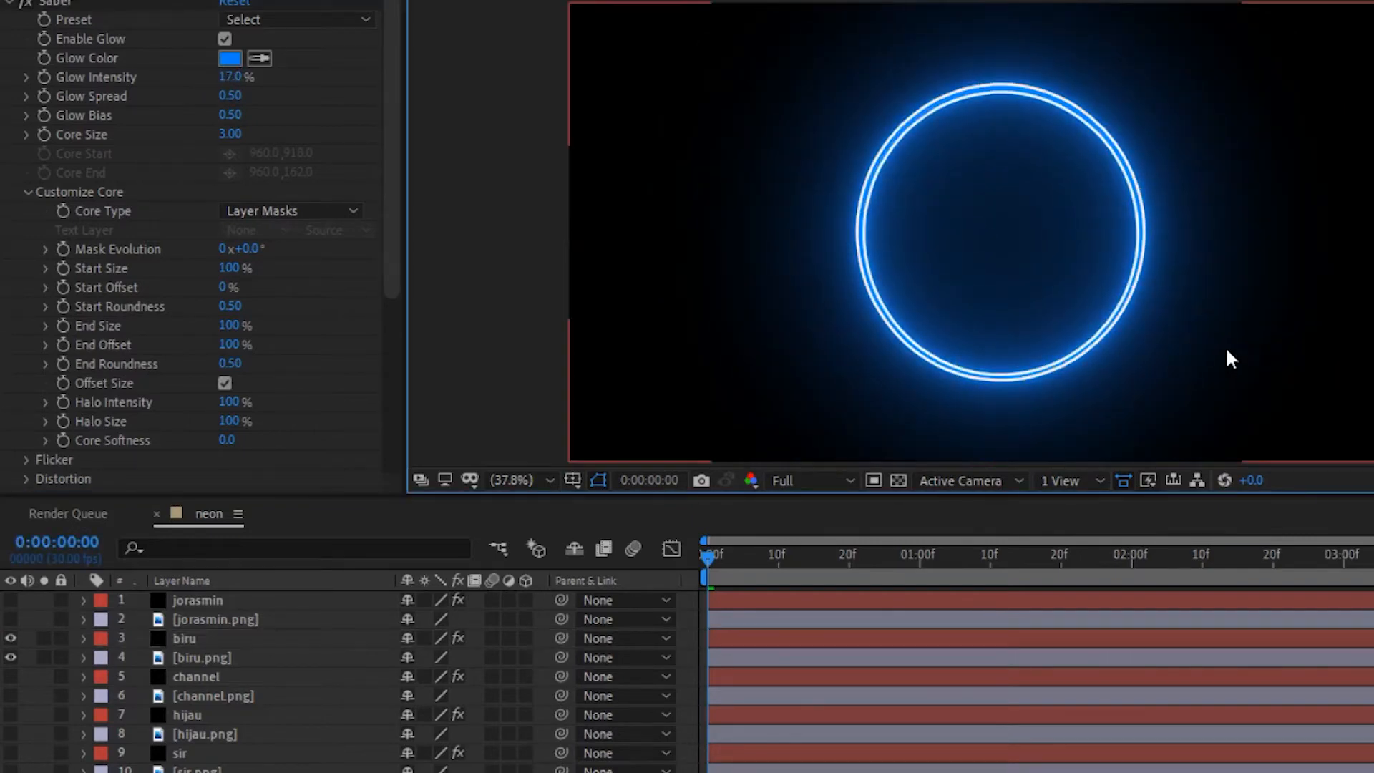
left_click(200, 675)
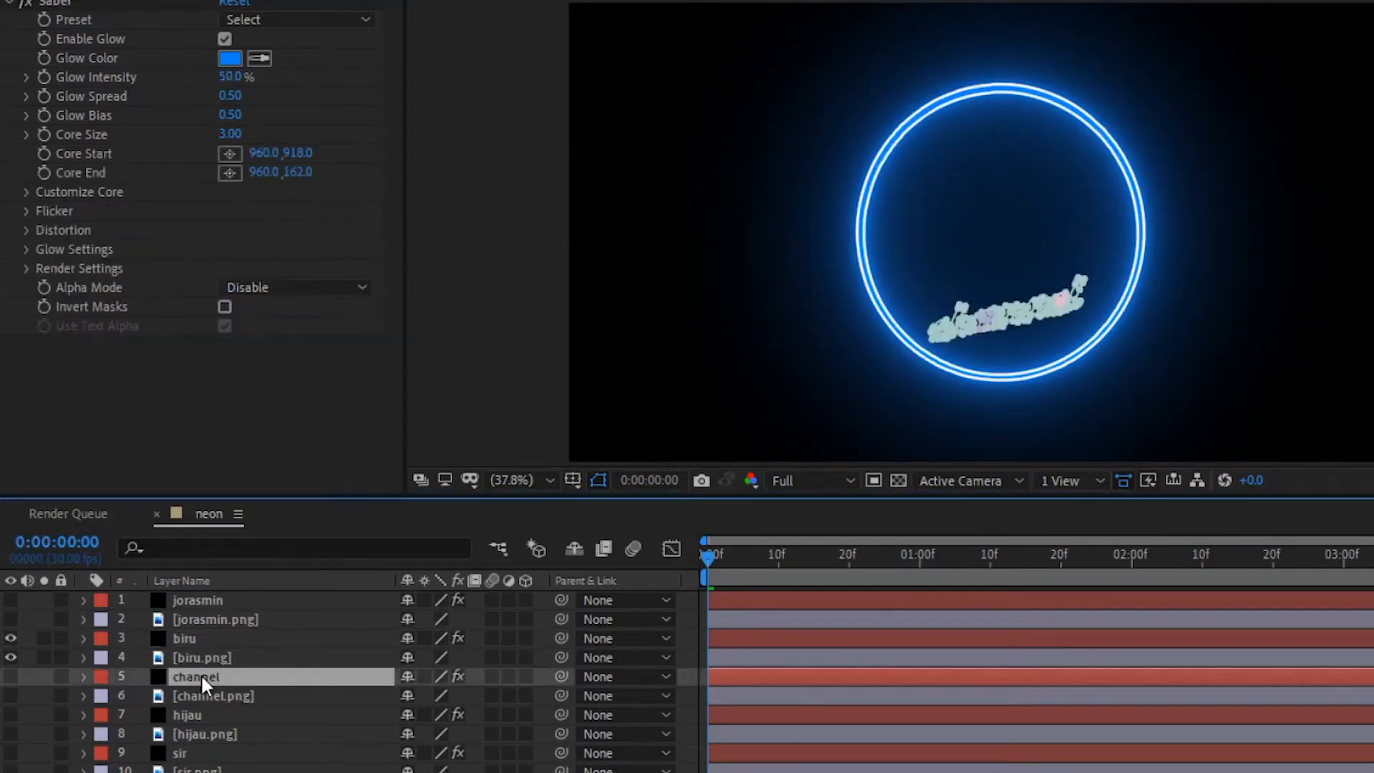
left_click(10, 638)
left_click(10, 656)
left_click(10, 672)
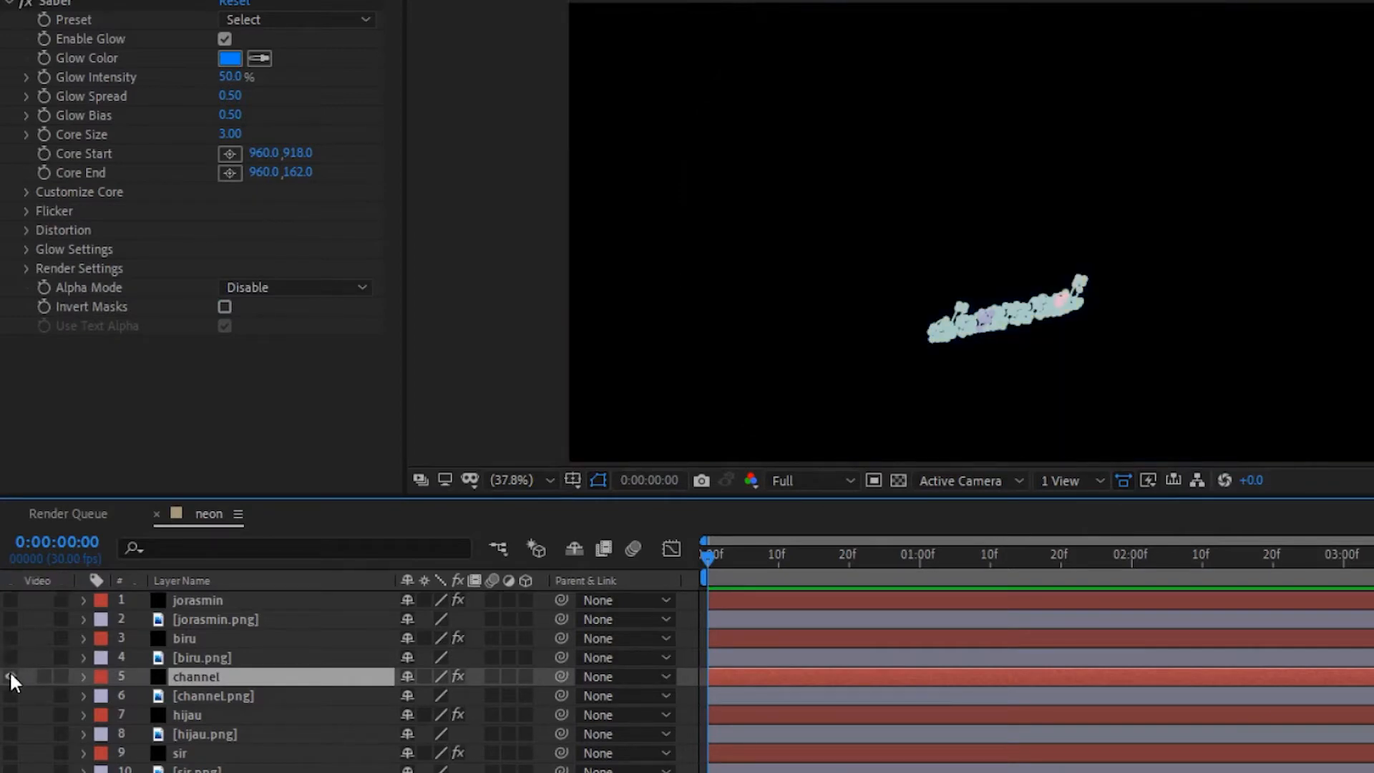
left_click(10, 692)
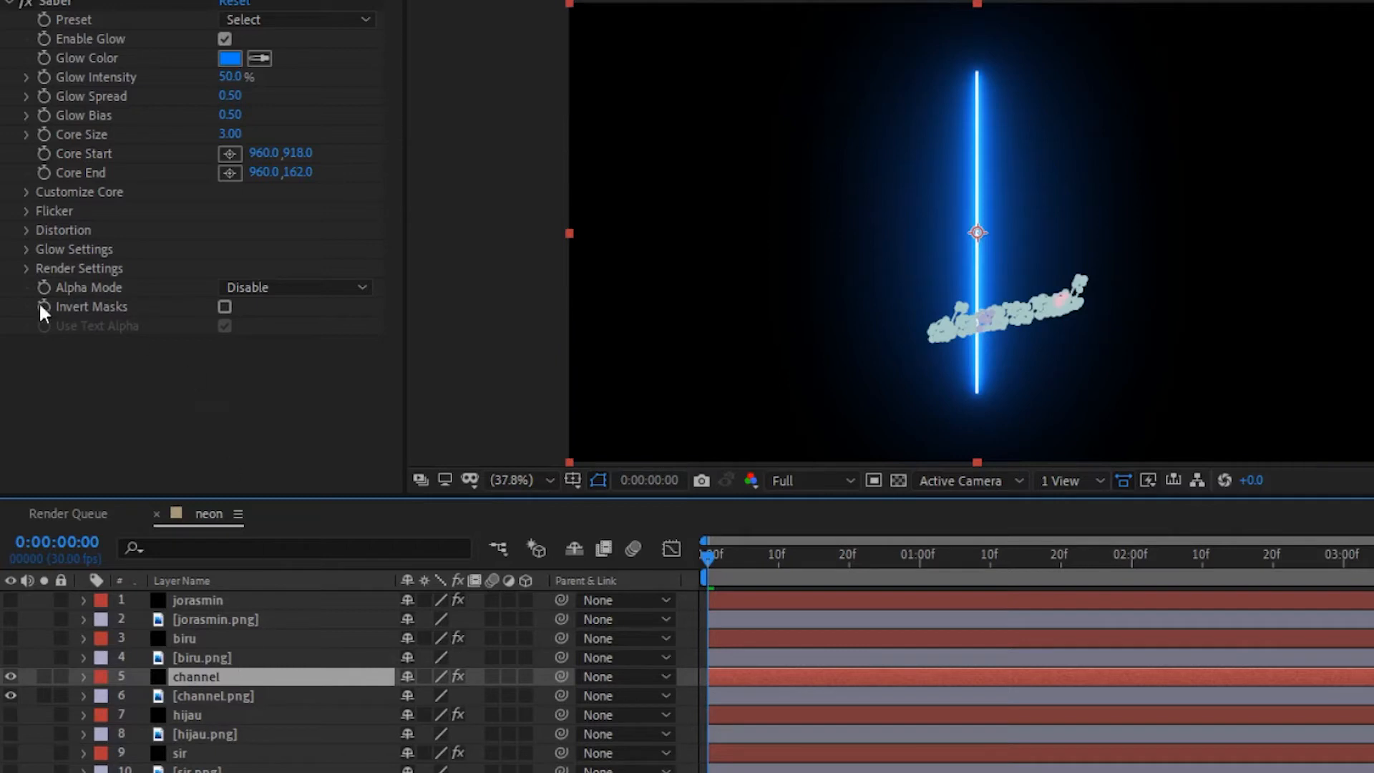
Set the Saber composite setting of the channel solid to Transparent.
left_click(19, 266)
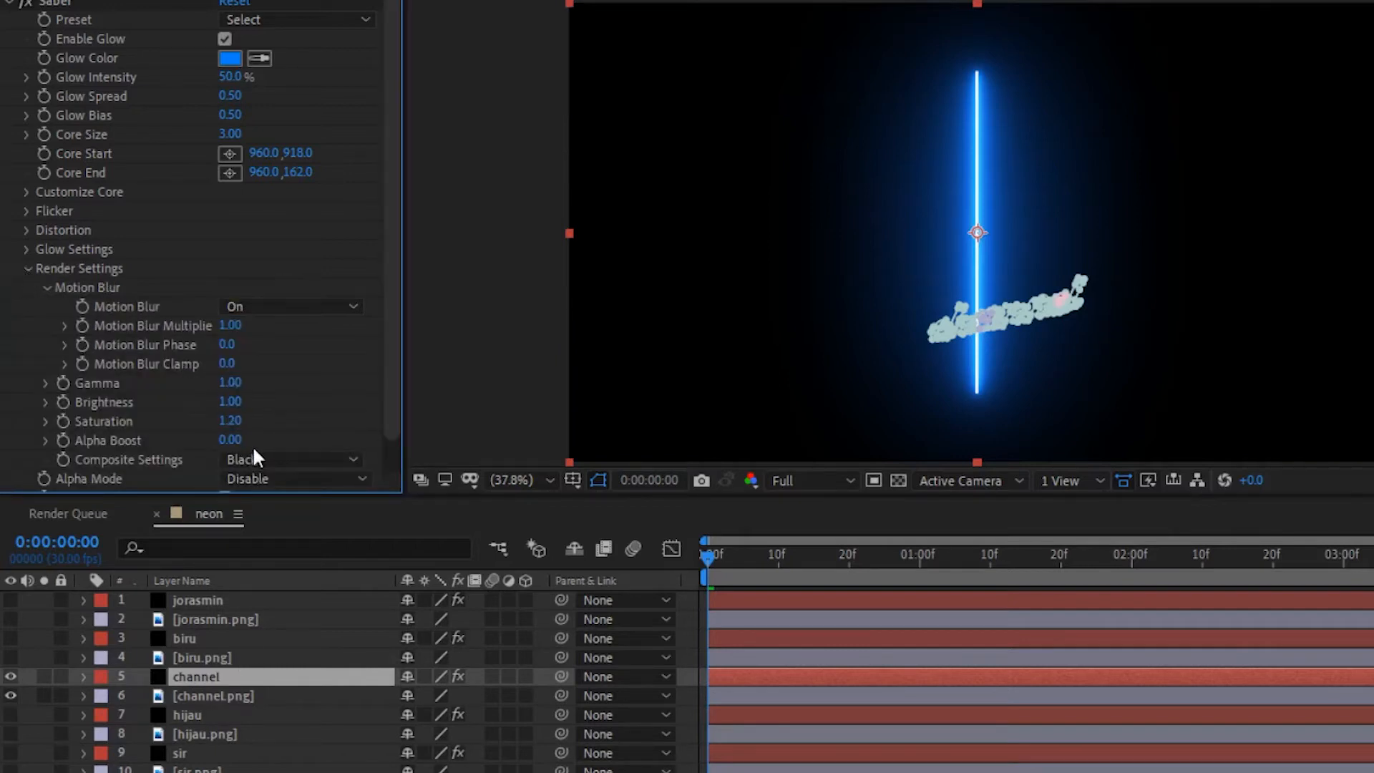
left_click(259, 459)
left_click(268, 484)
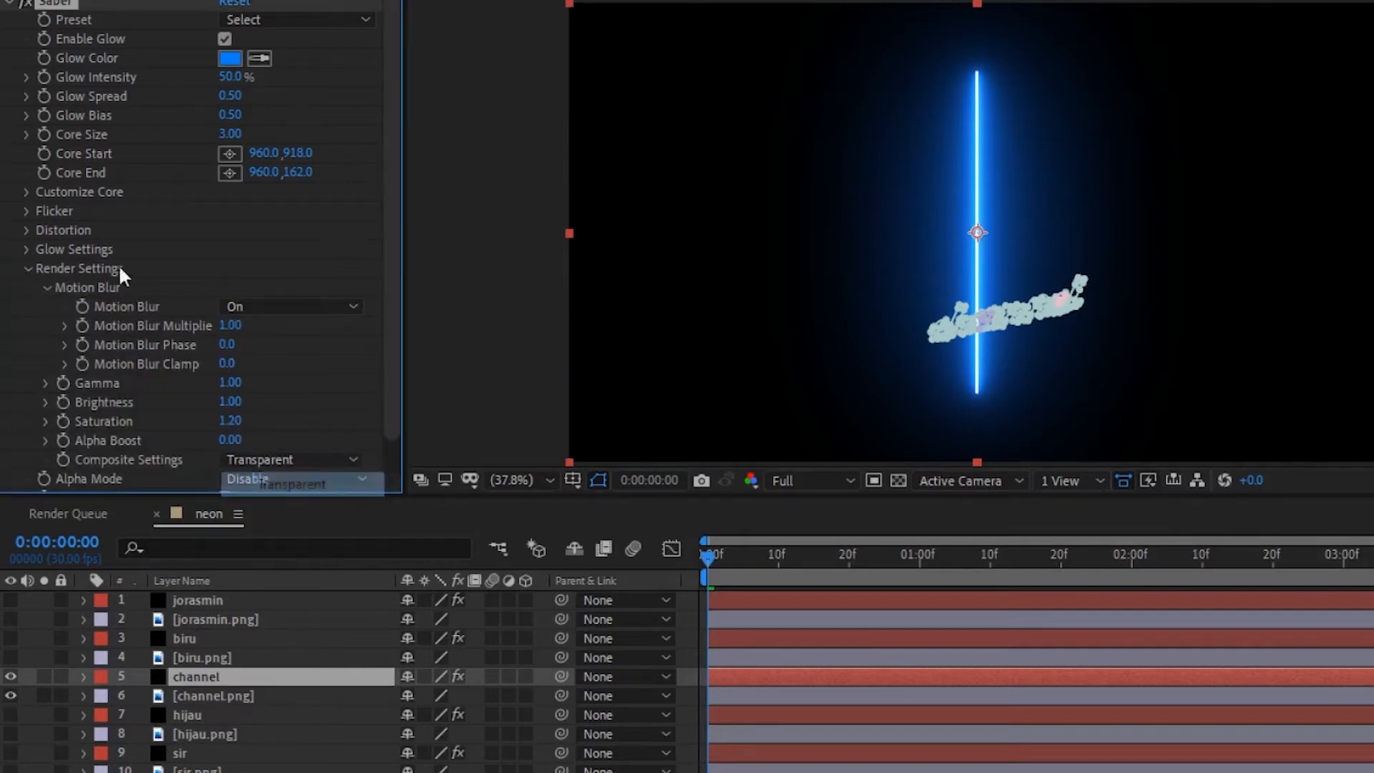
Set the Saber core type of the channel solid to Layer Masks and its glow intensity to 25%.
left_click(80, 195)
left_click(266, 211)
left_click(272, 257)
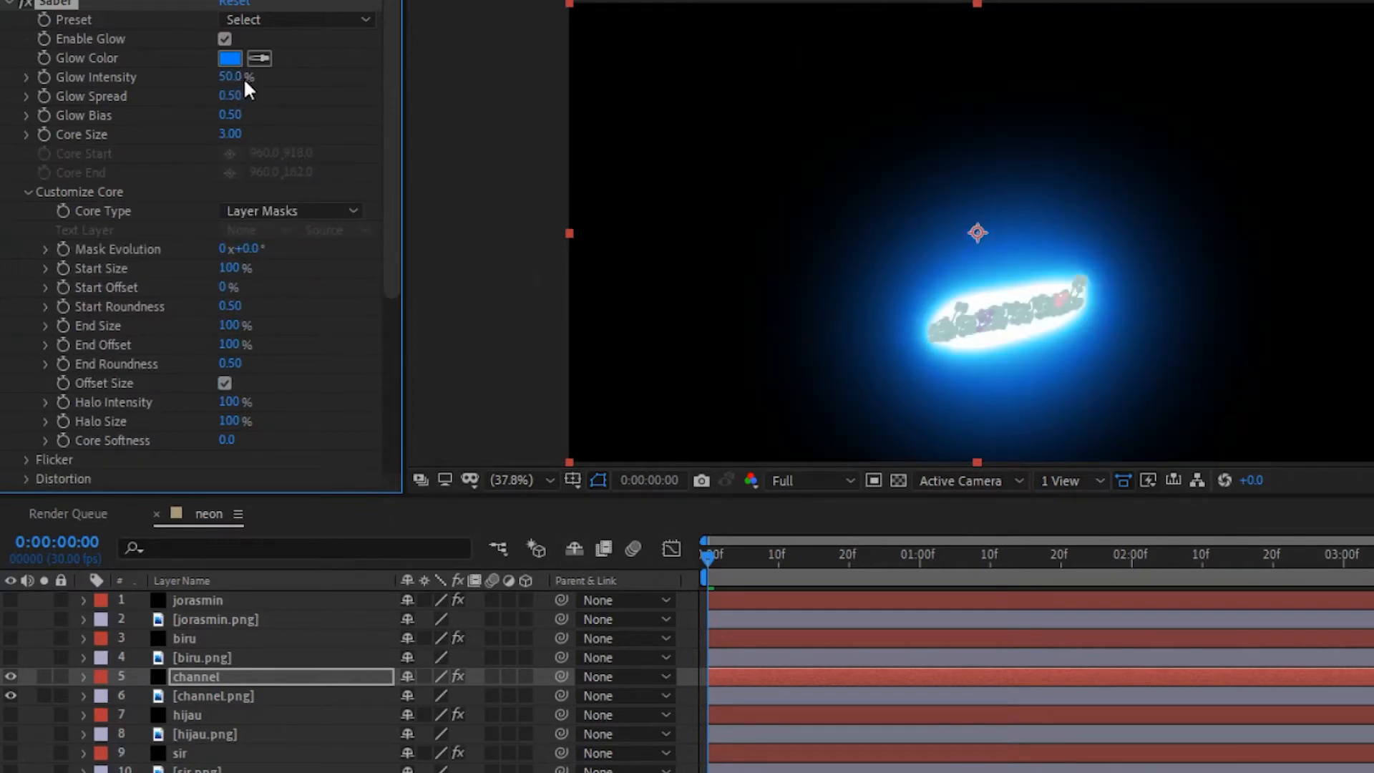
left_click_drag(217, 83, 212, 83)
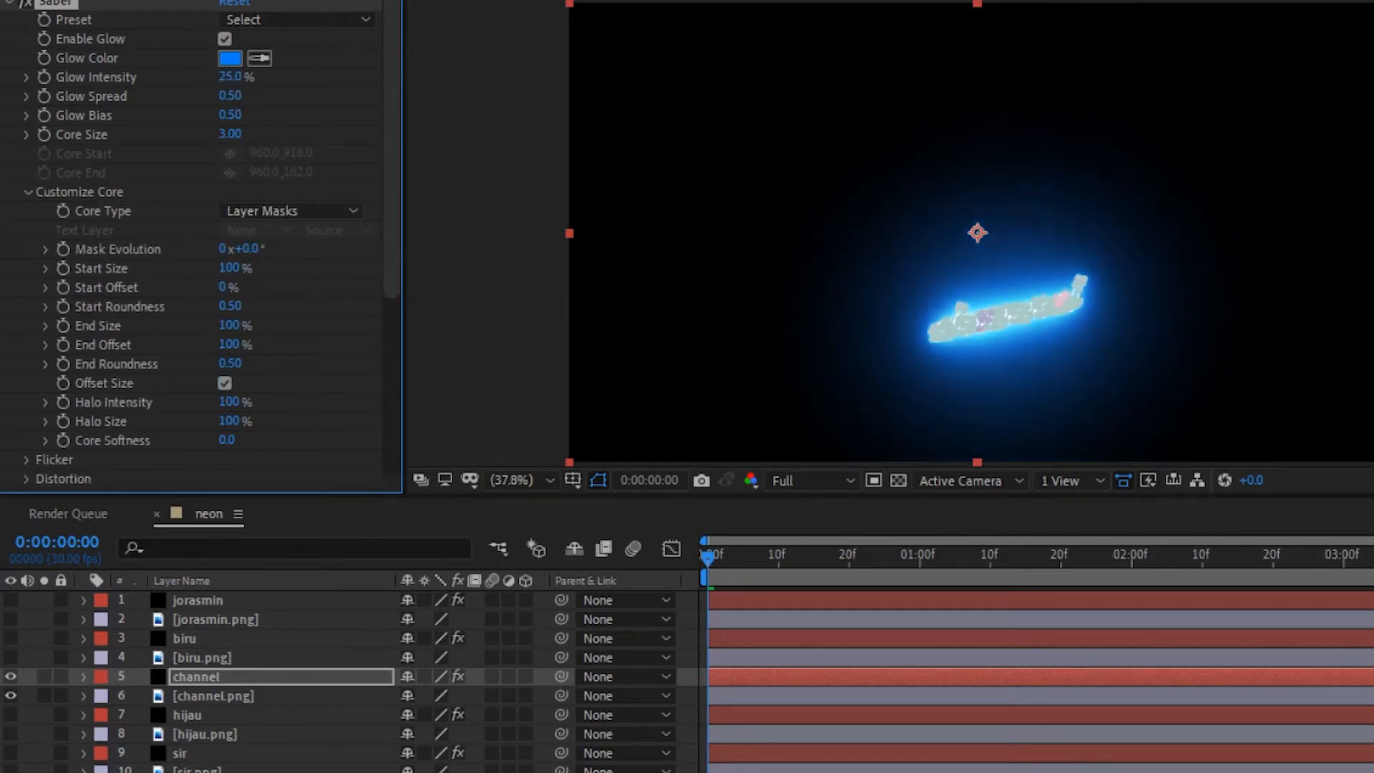
left_click(486, 274)
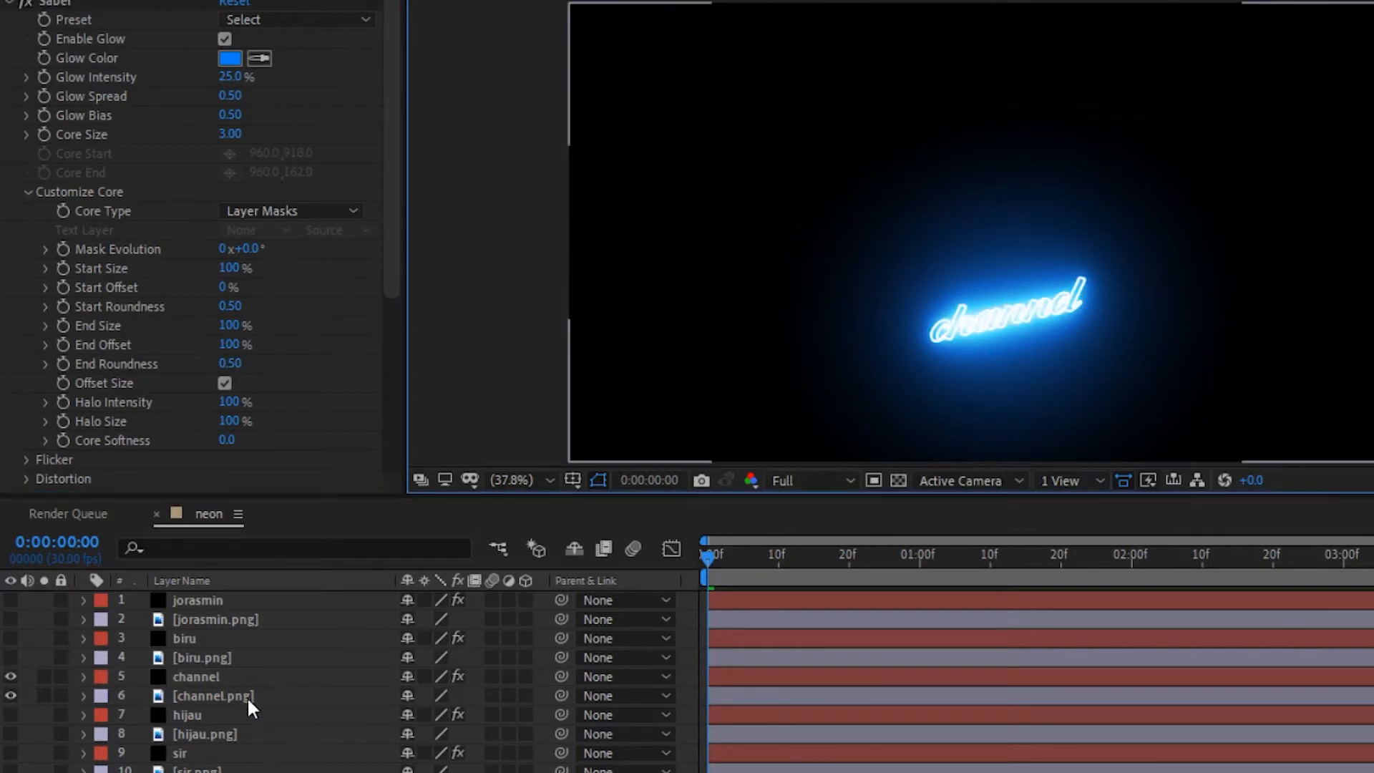
Set the Saber glow color of the channel solid to pink FF00BA and its glow spread to 0.82.
left_click(204, 680)
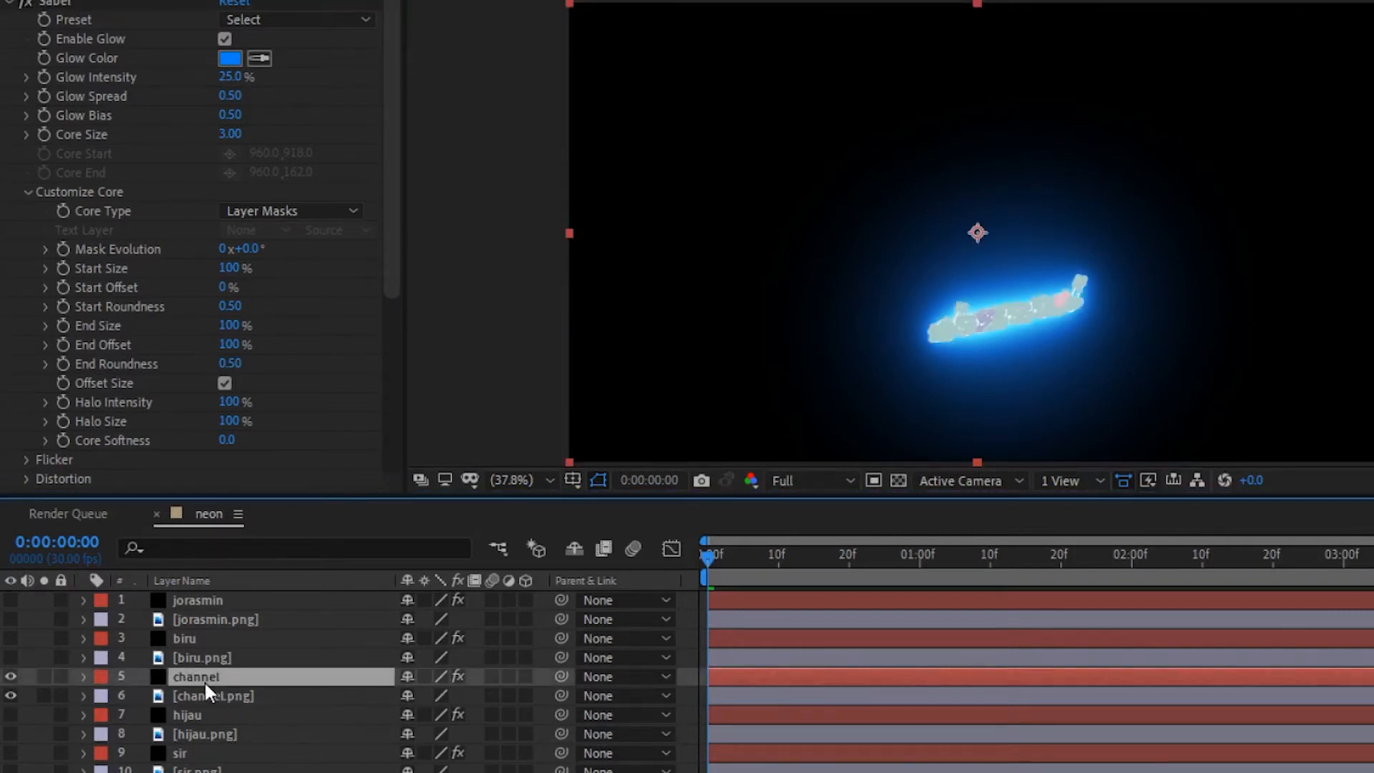
left_click(238, 63)
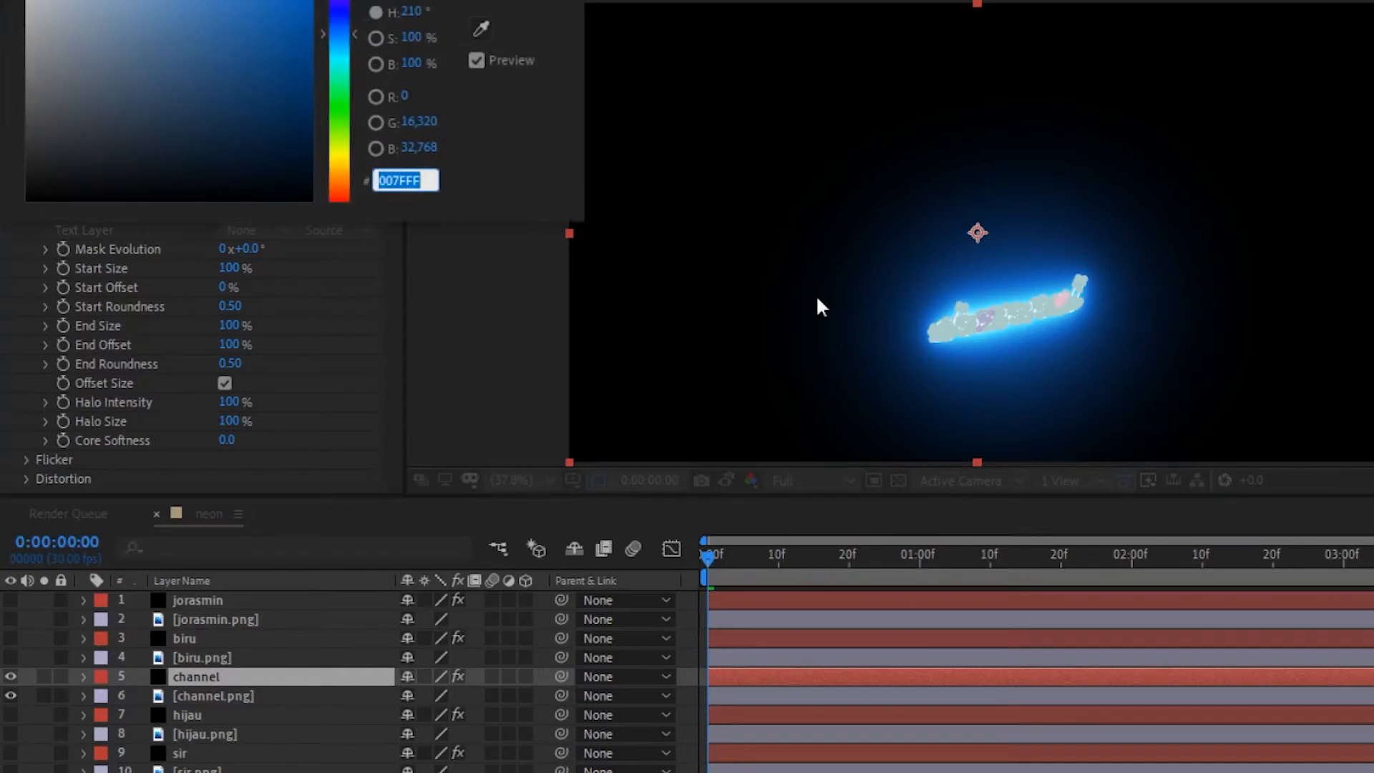
type("FF004E")
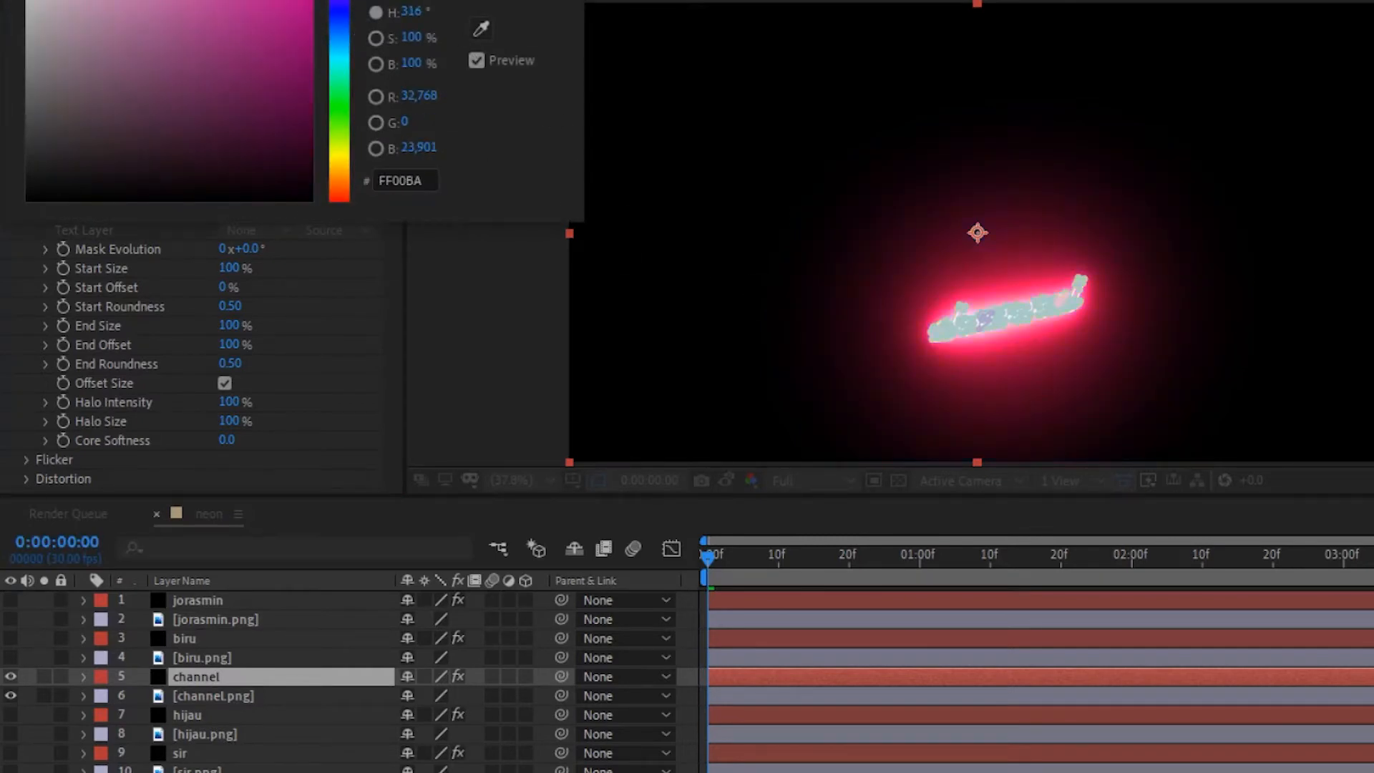
key("Return")
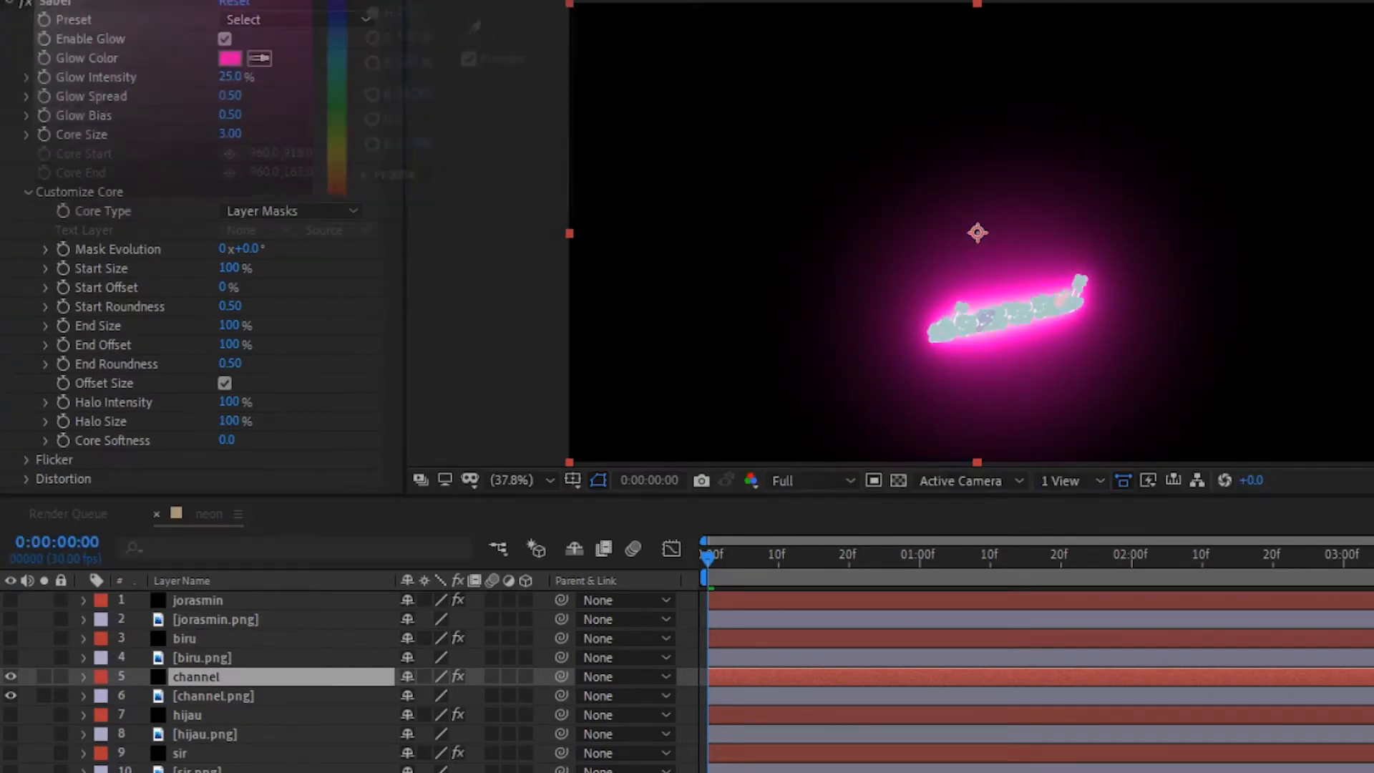
left_click(1253, 389)
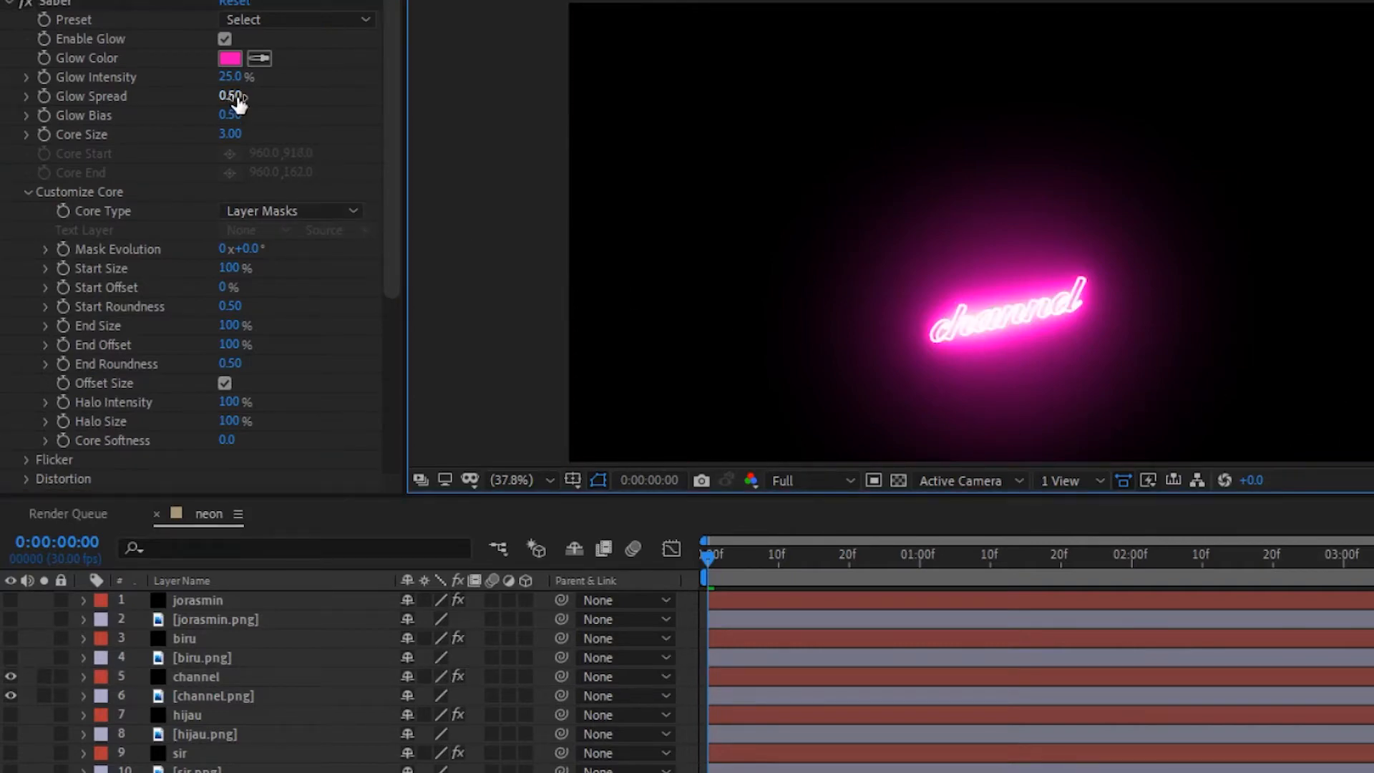
left_click_drag(236, 96, 278, 103)
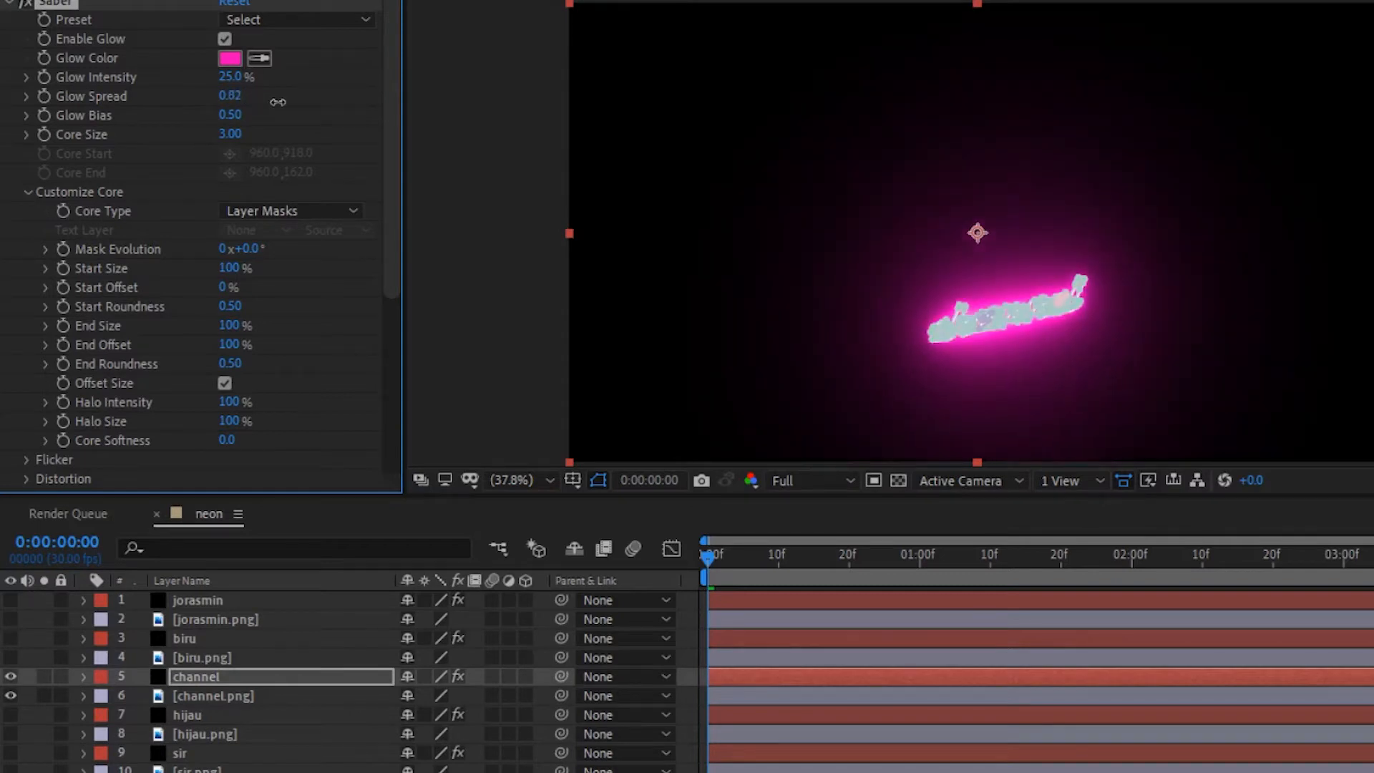
left_click(1342, 333)
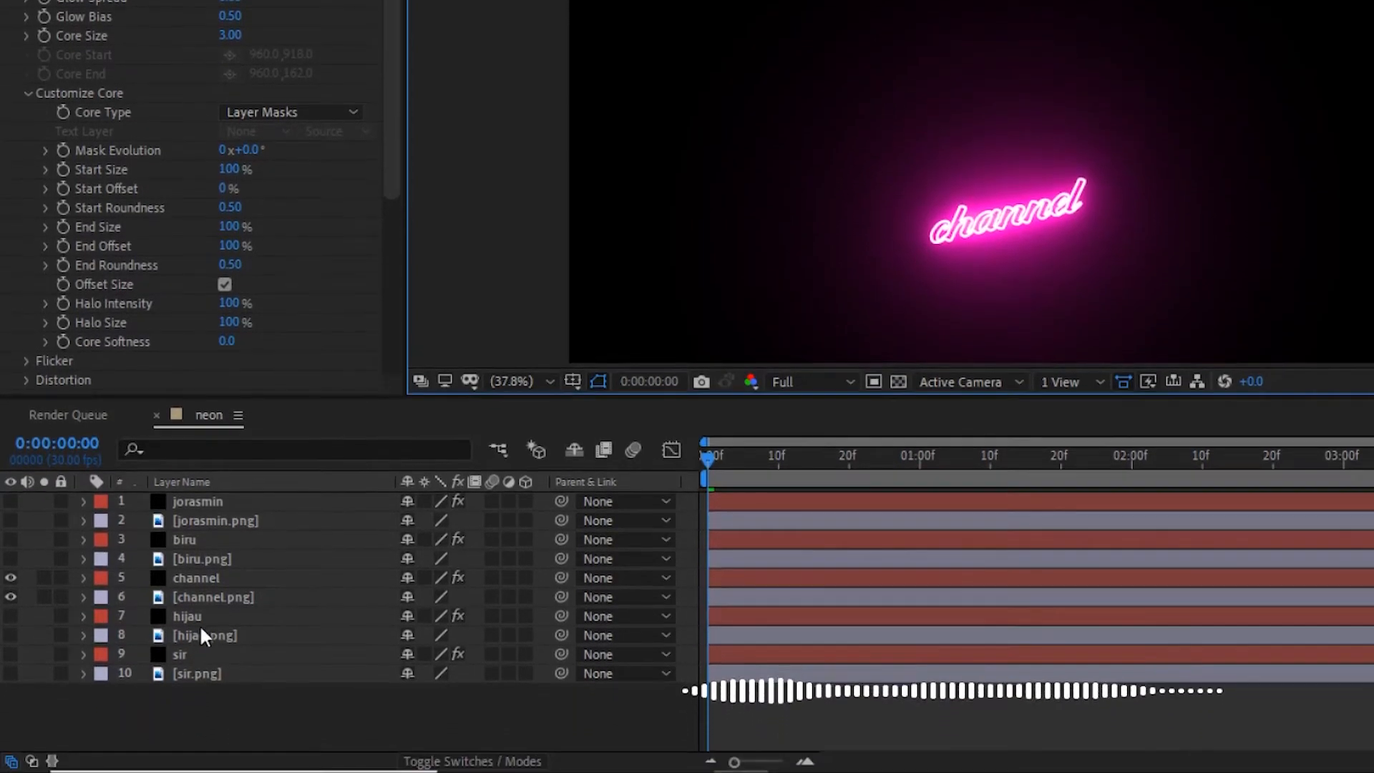
Set the Saber glow color of the hijau solid to green 00FF2A.
left_click(202, 734)
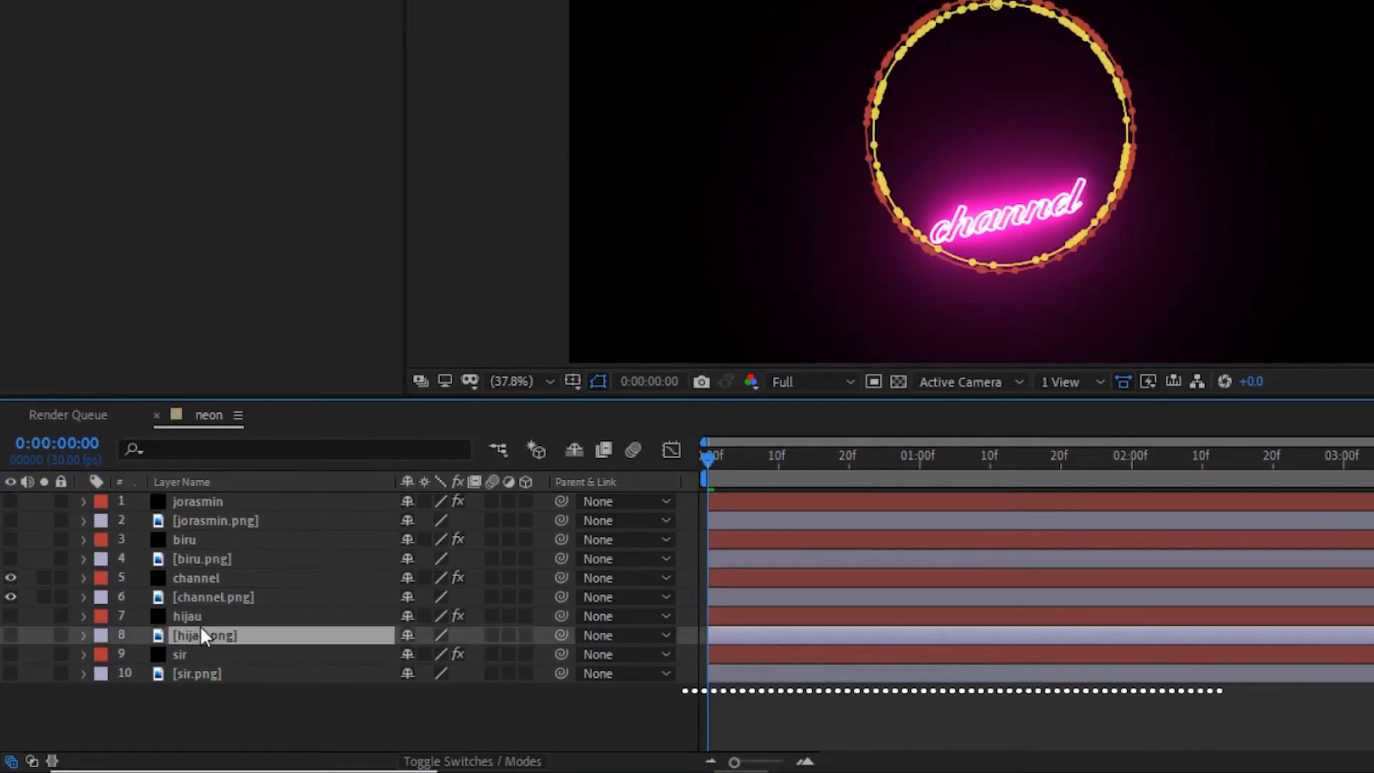
left_click(201, 617)
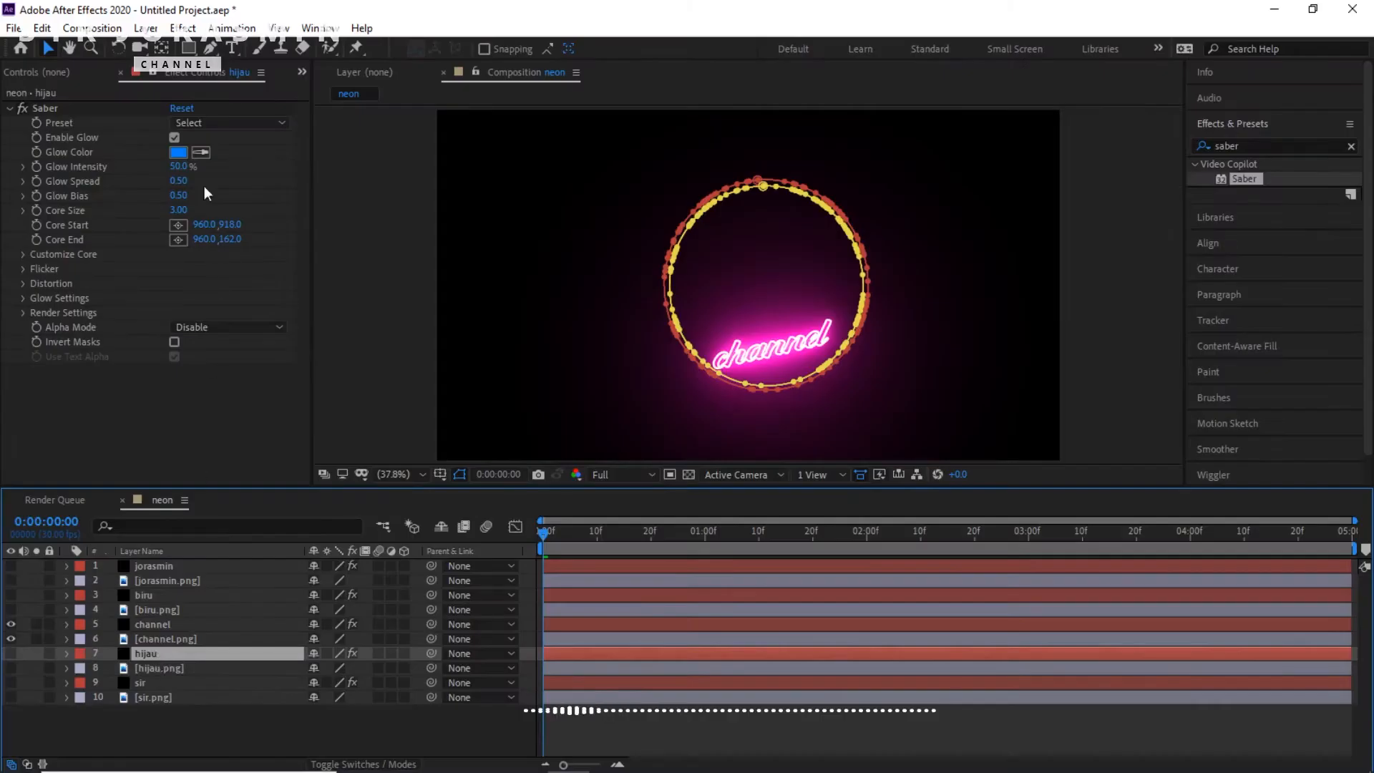
left_click(179, 151)
left_click(262, 182)
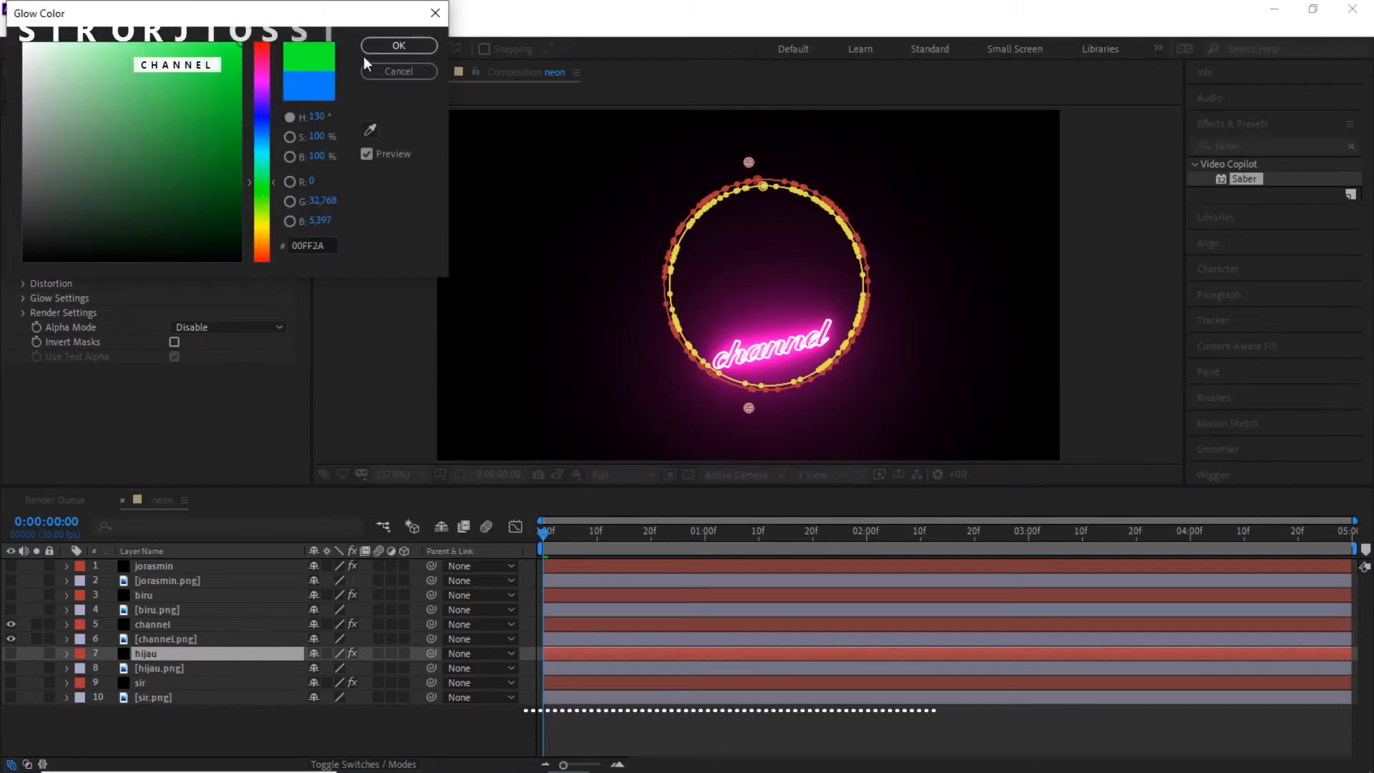
left_click(399, 46)
Hide the channel and channel.png layers, and show the hijau and hijau.png layers.
left_click(15, 637)
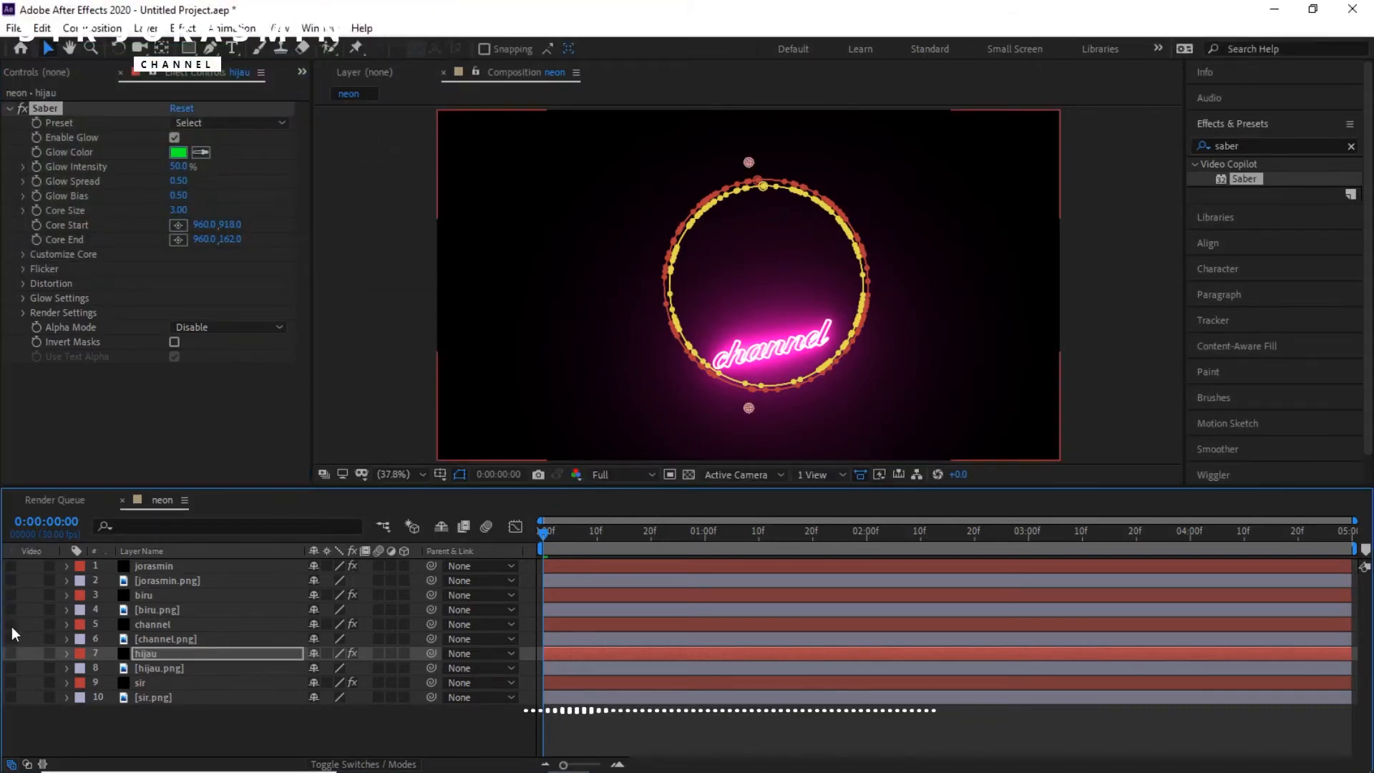
left_click(11, 625)
left_click(11, 651)
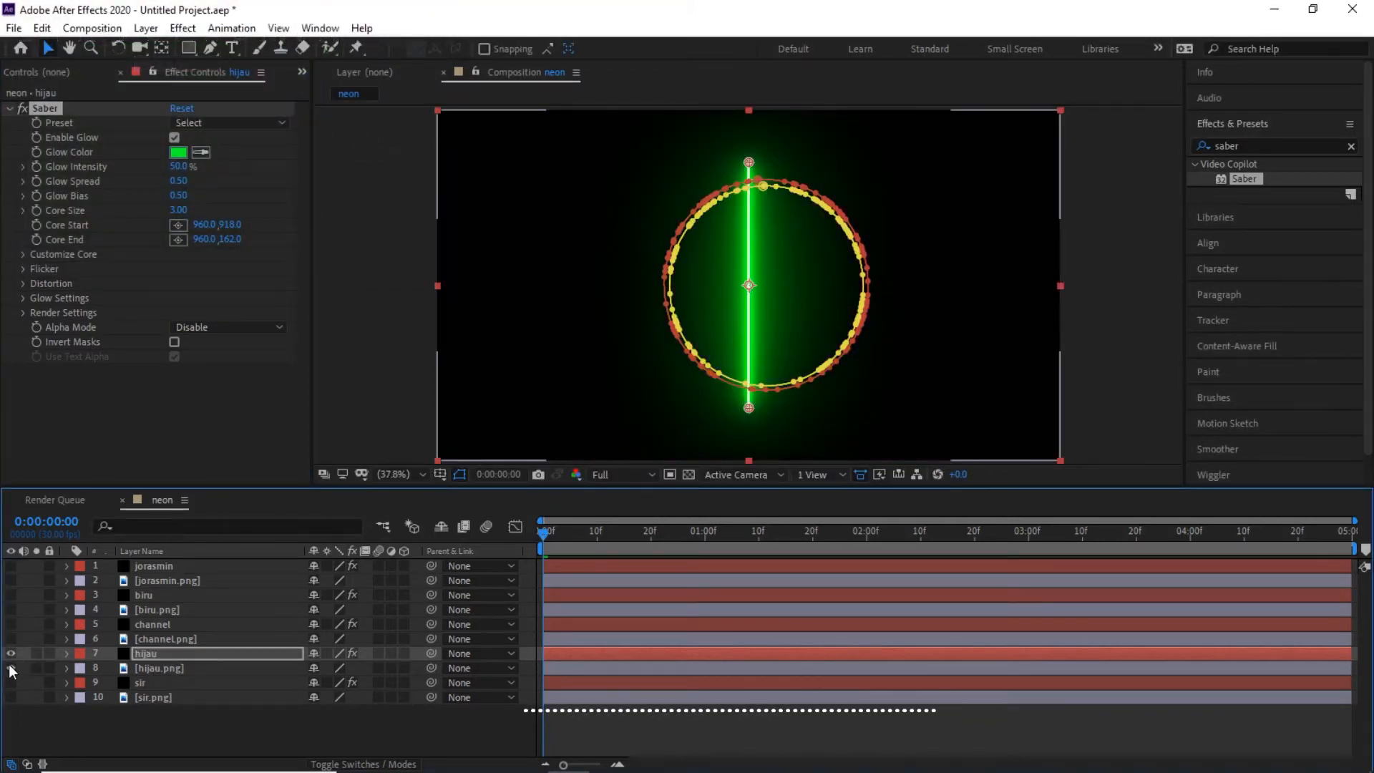
Set the Saber composite setting of the hijau solid to Transparent and its core type to Layer Masks.
left_click(21, 315)
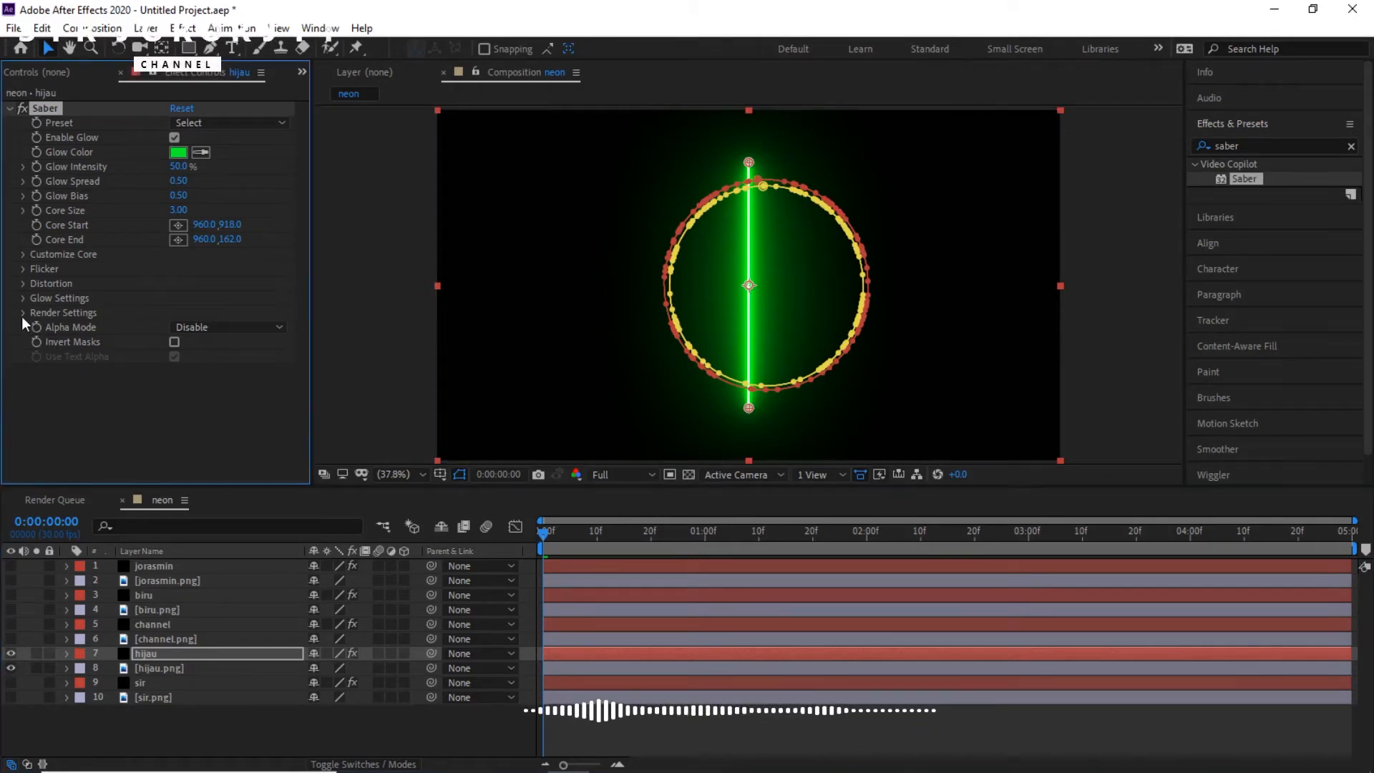
left_click(199, 459)
left_click(206, 476)
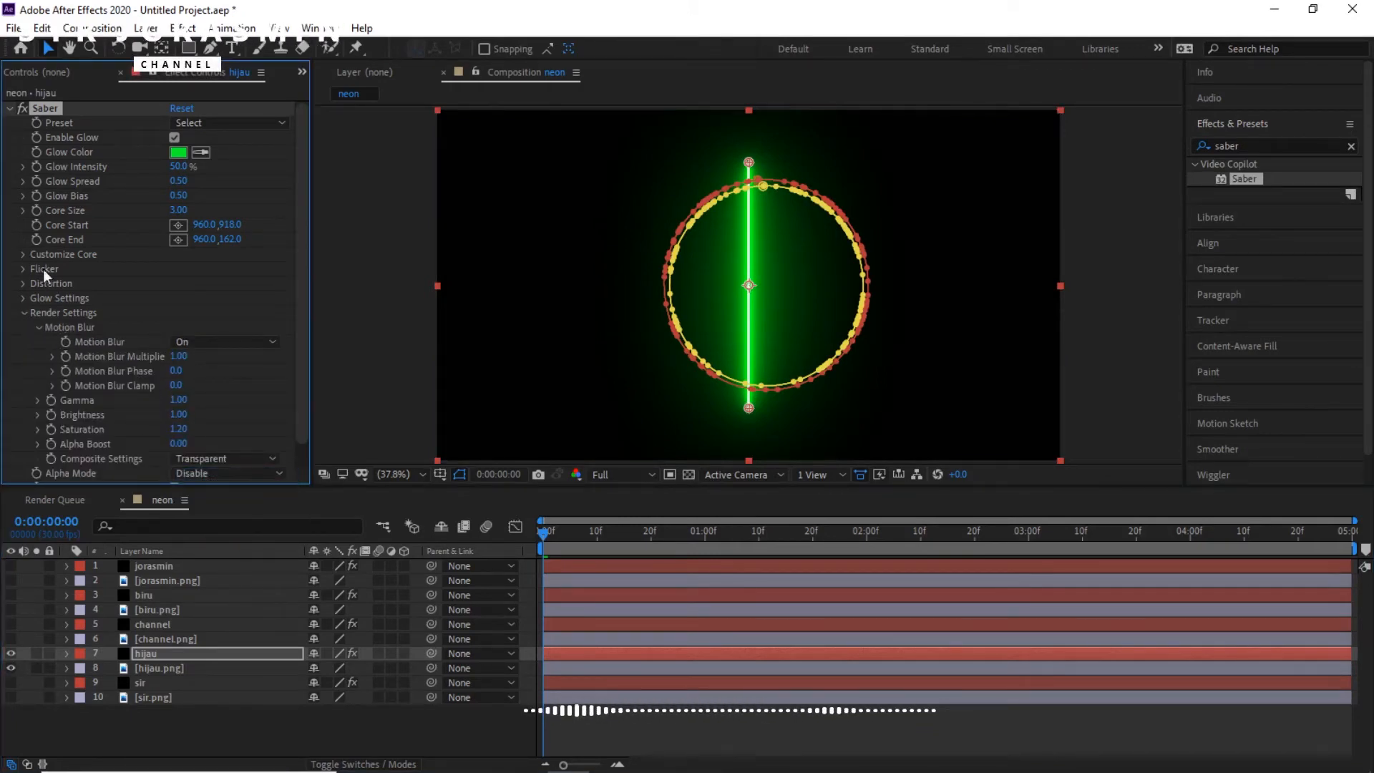
left_click(24, 254)
left_click(213, 268)
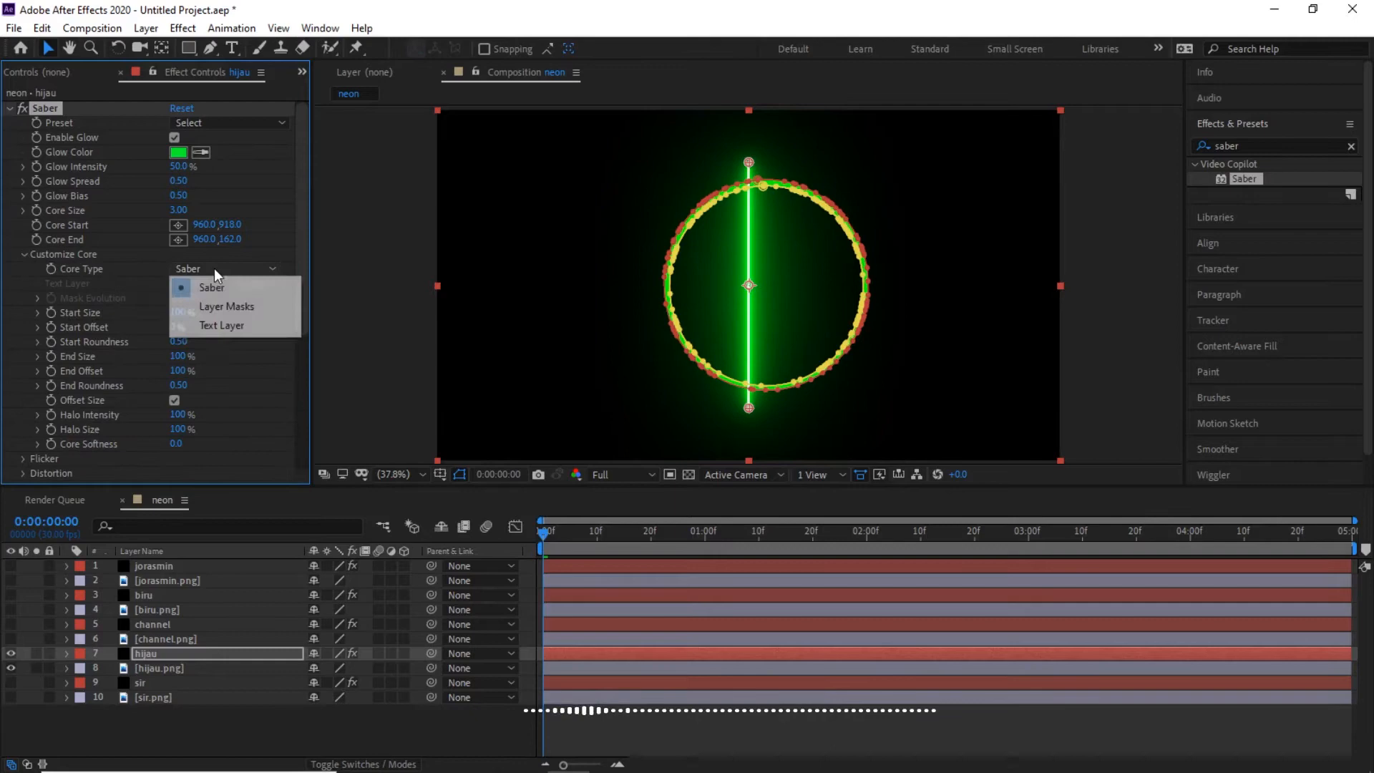
left_click(213, 309)
left_click(355, 309)
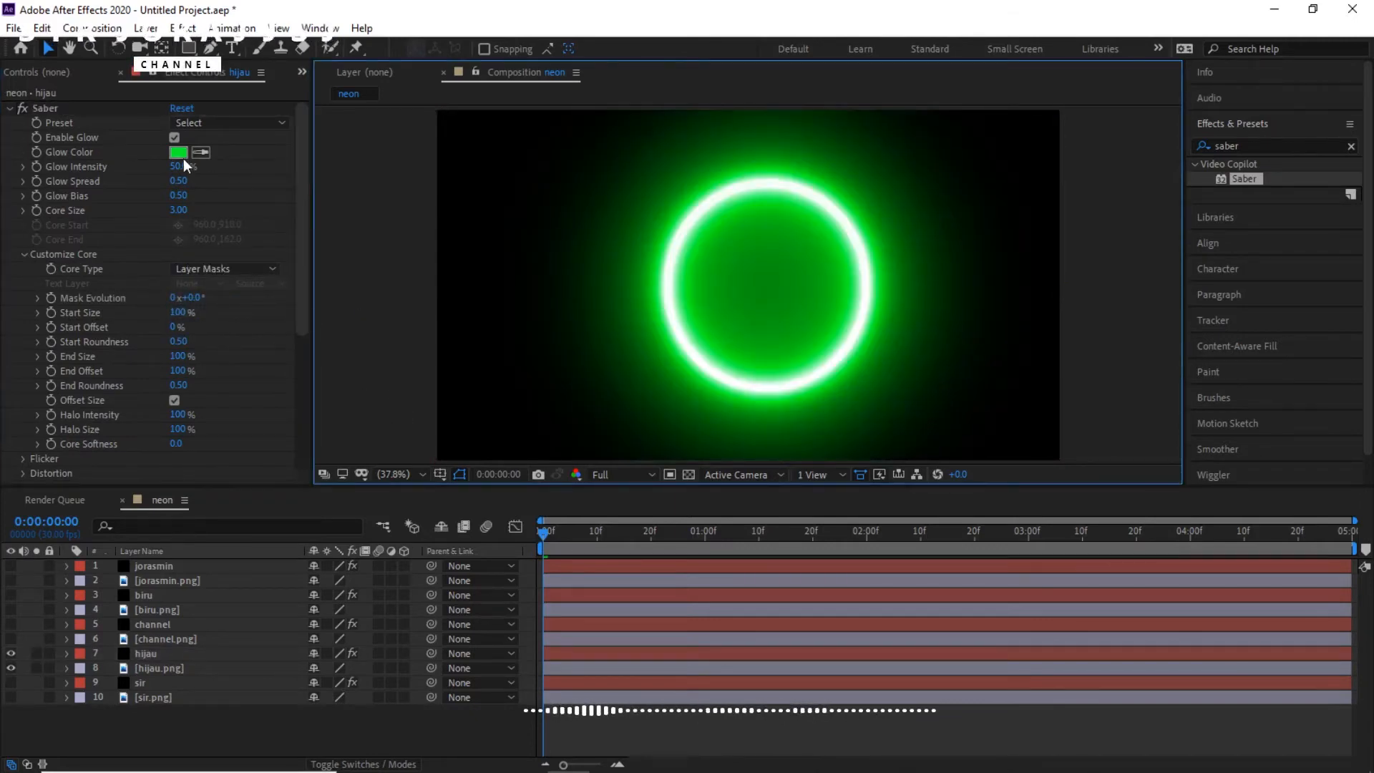
Set the Saber glow intensity of the hijau solid to 13%.
left_click_drag(179, 166, 146, 170)
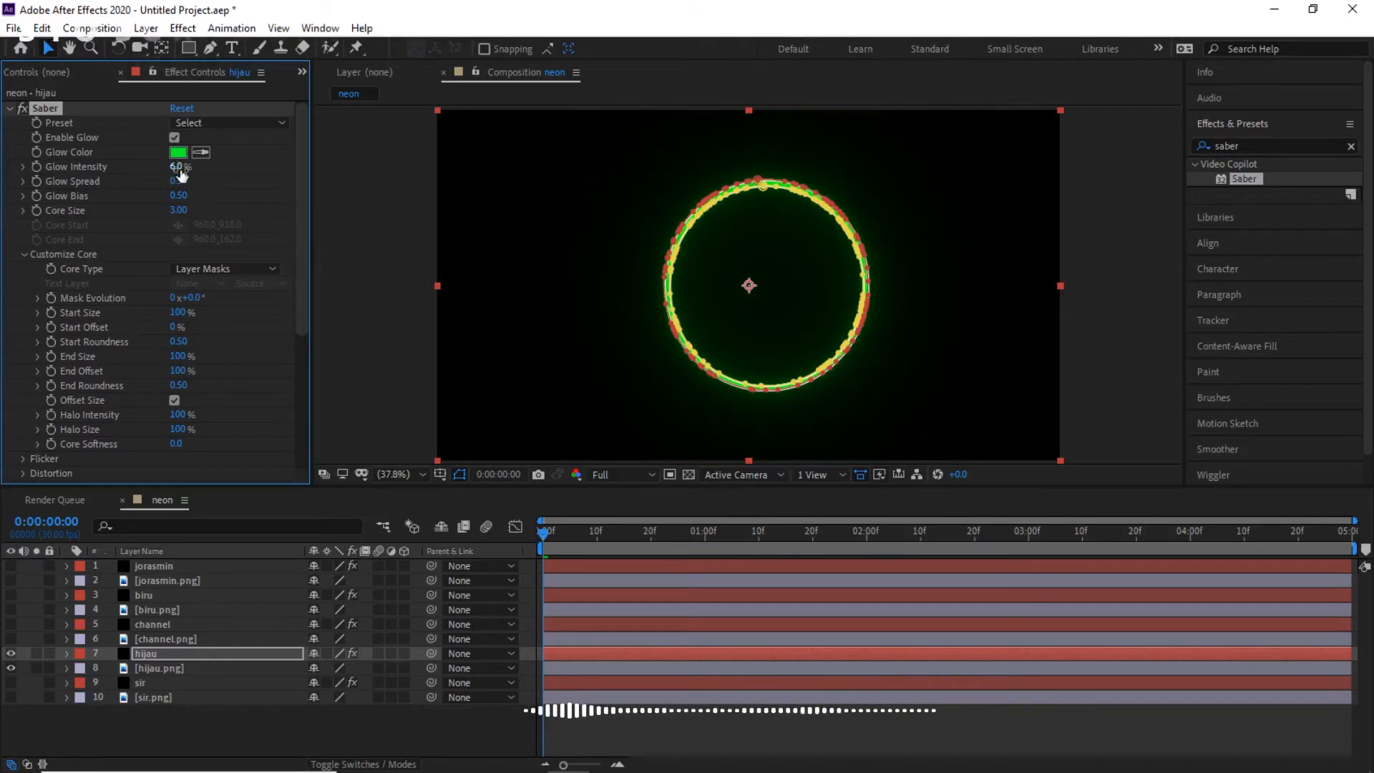
left_click_drag(173, 163, 180, 164)
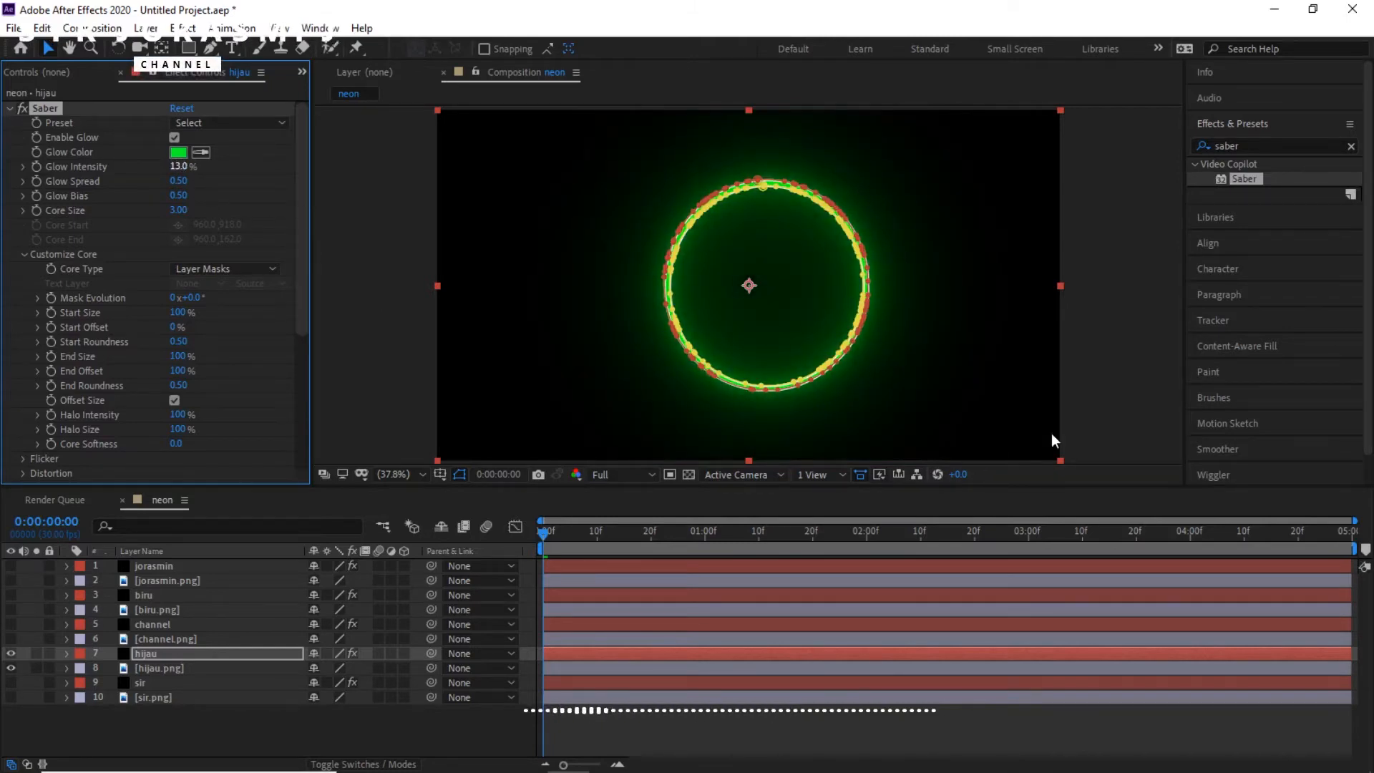
left_click(1105, 413)
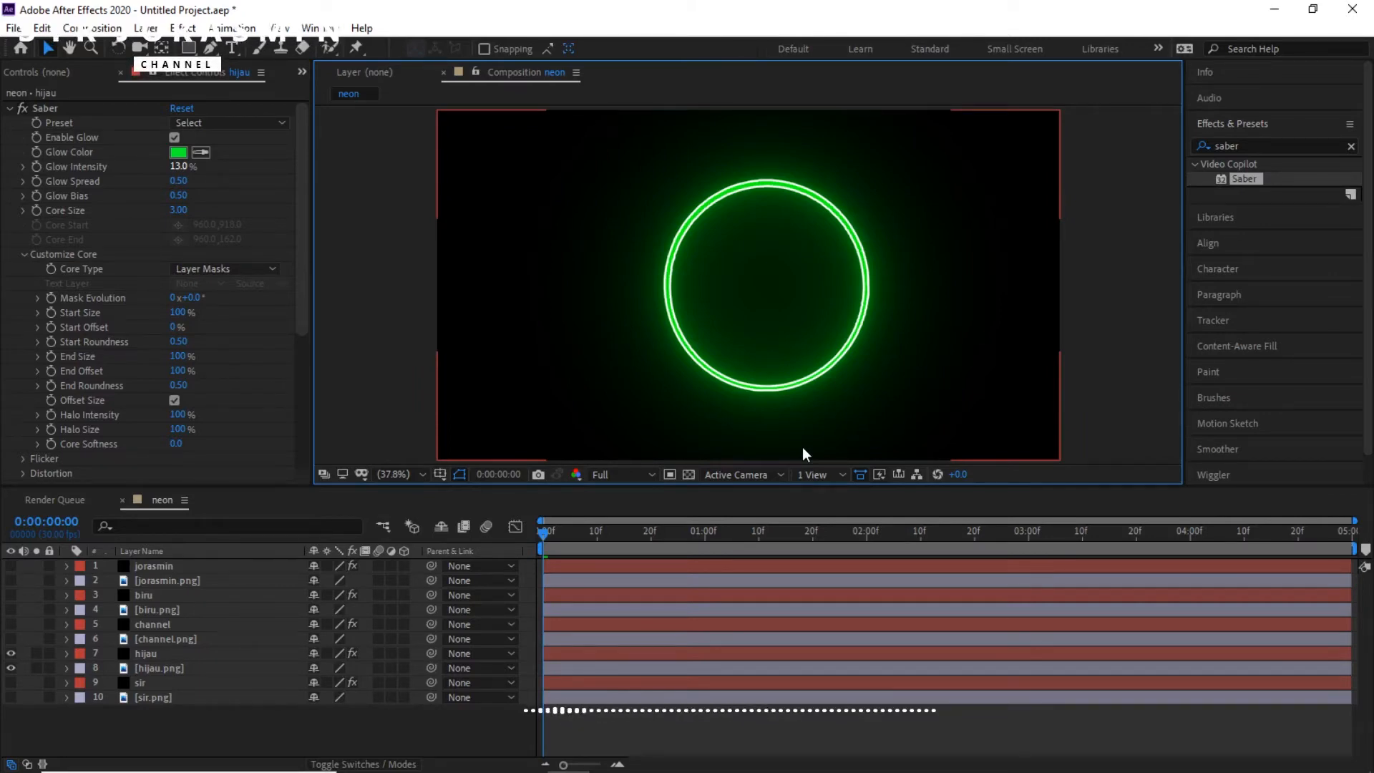
Hide the hijau and hijau.png layers, and show the sir and sir.png layers.
left_click(250, 736)
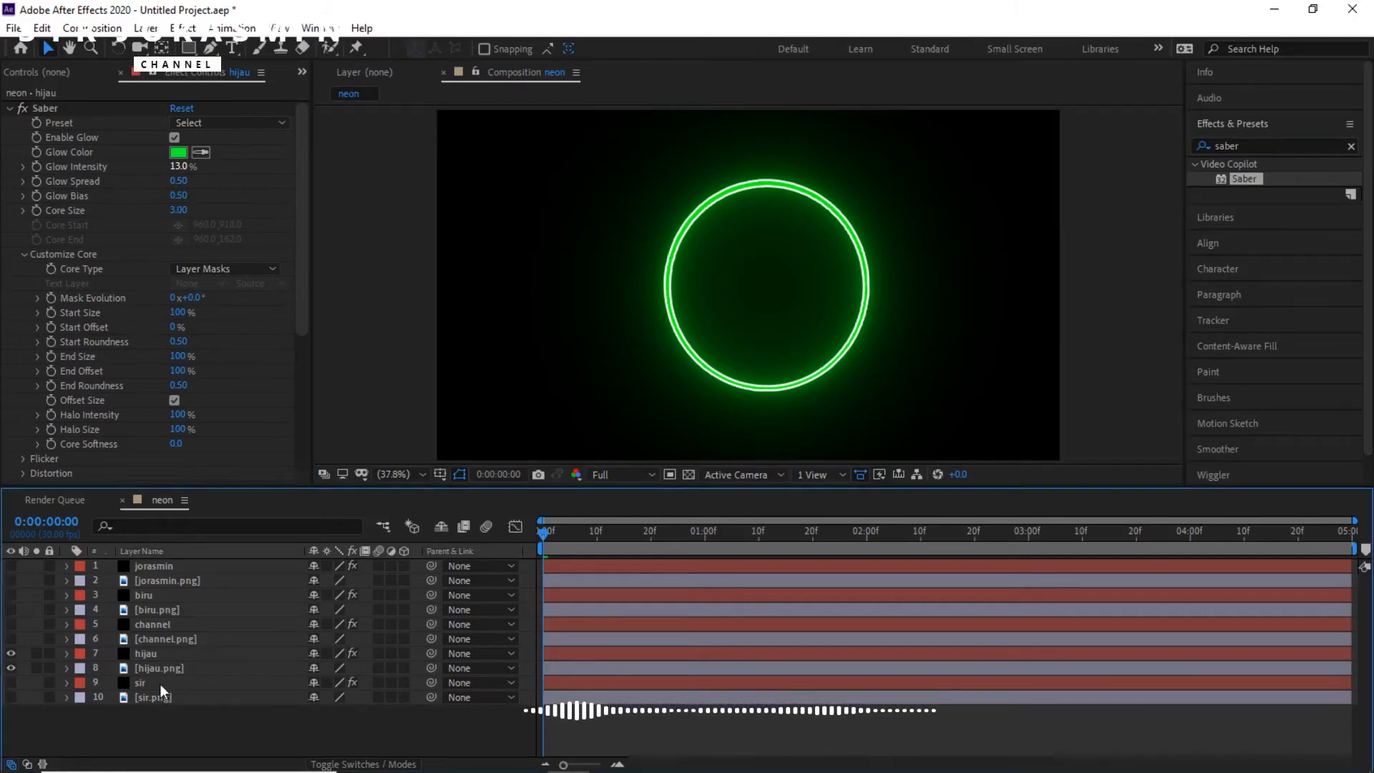
left_click(13, 653)
left_click(15, 668)
left_click(13, 682)
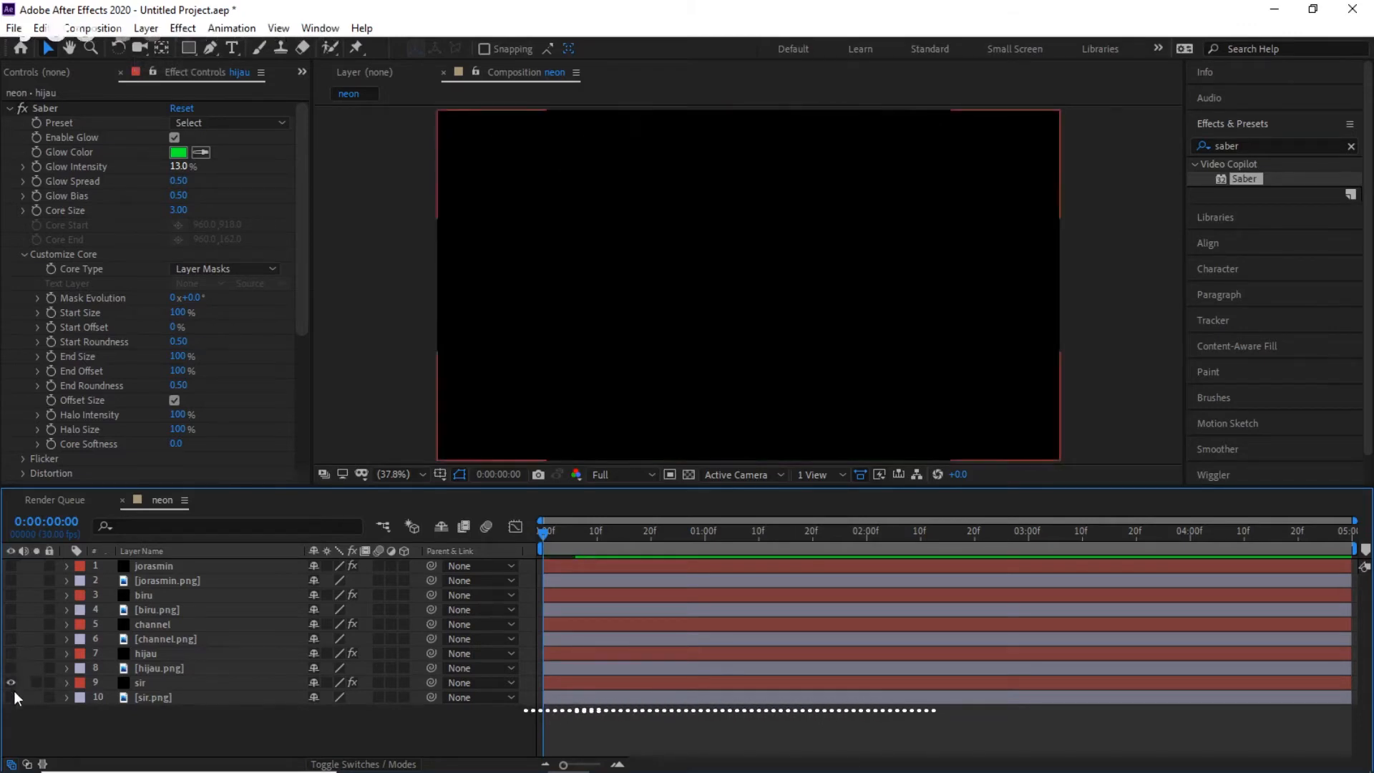
left_click(13, 697)
Set the Saber composite setting of the sir solid to Transparent and its core type to Layer Masks.
left_click(170, 683)
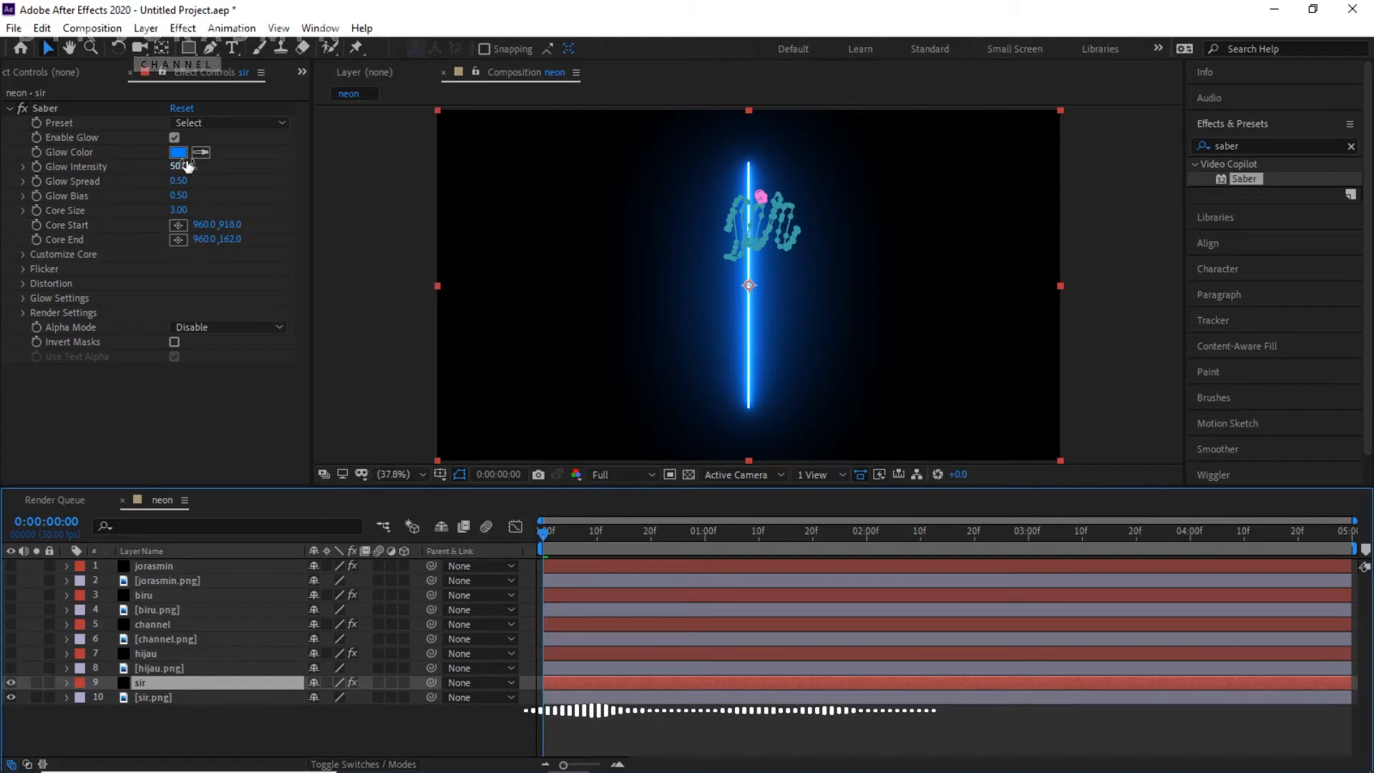
left_click(22, 313)
left_click(222, 458)
left_click(226, 477)
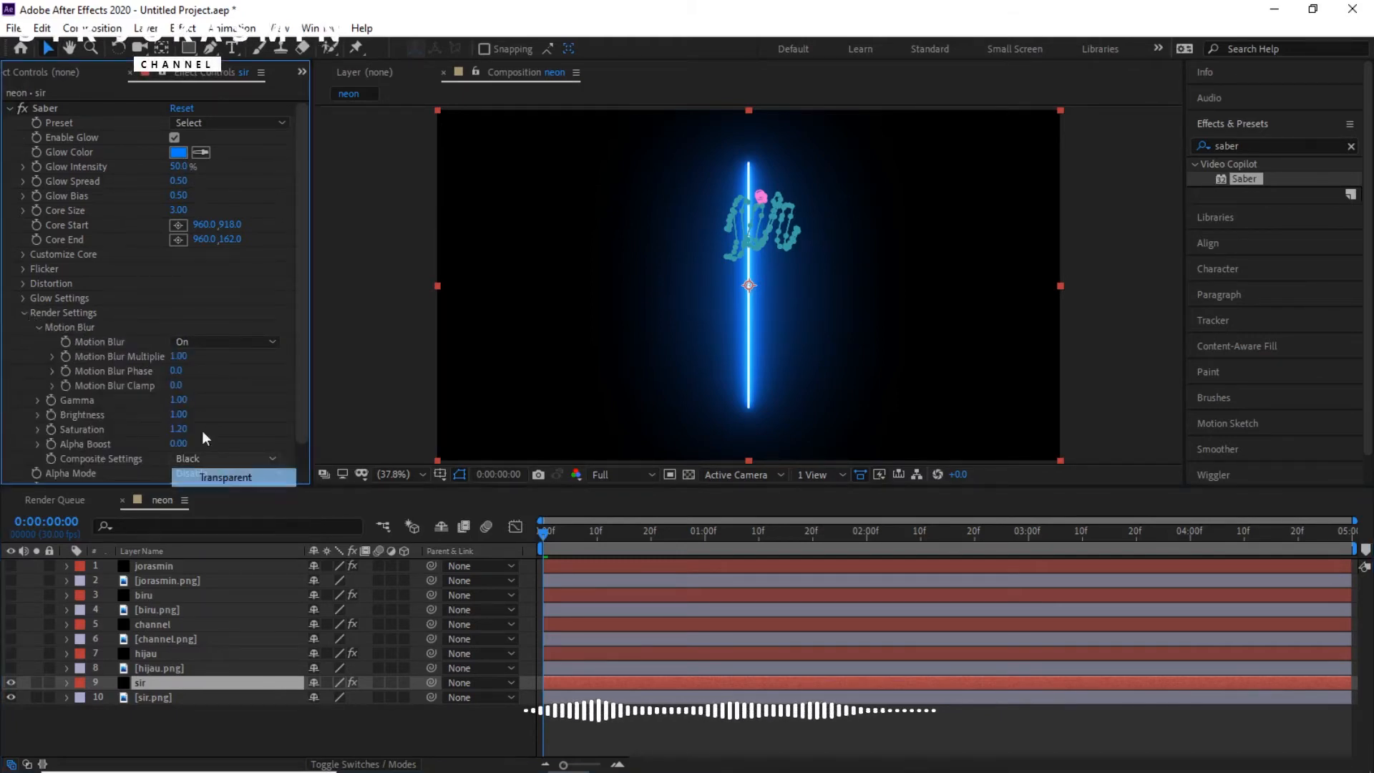
left_click(44, 254)
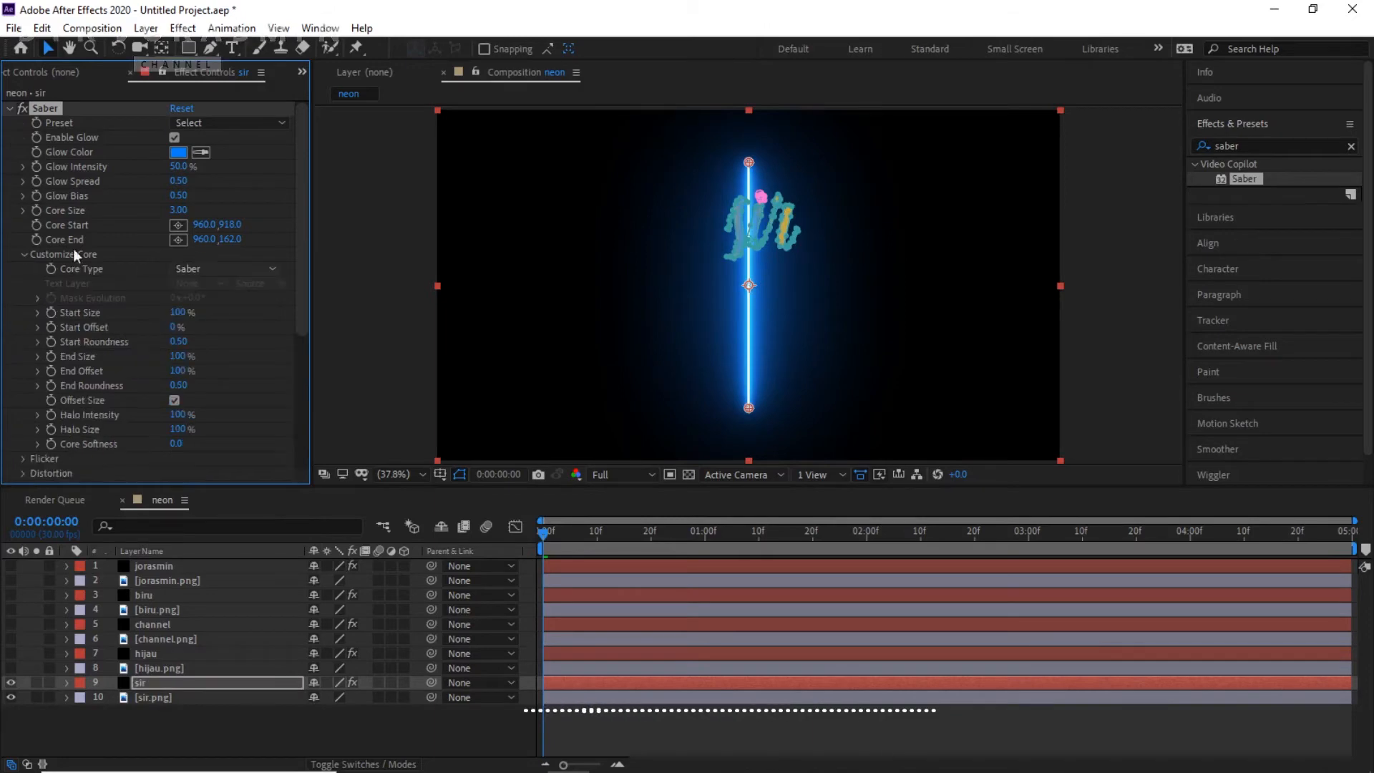
left_click(193, 268)
left_click(217, 305)
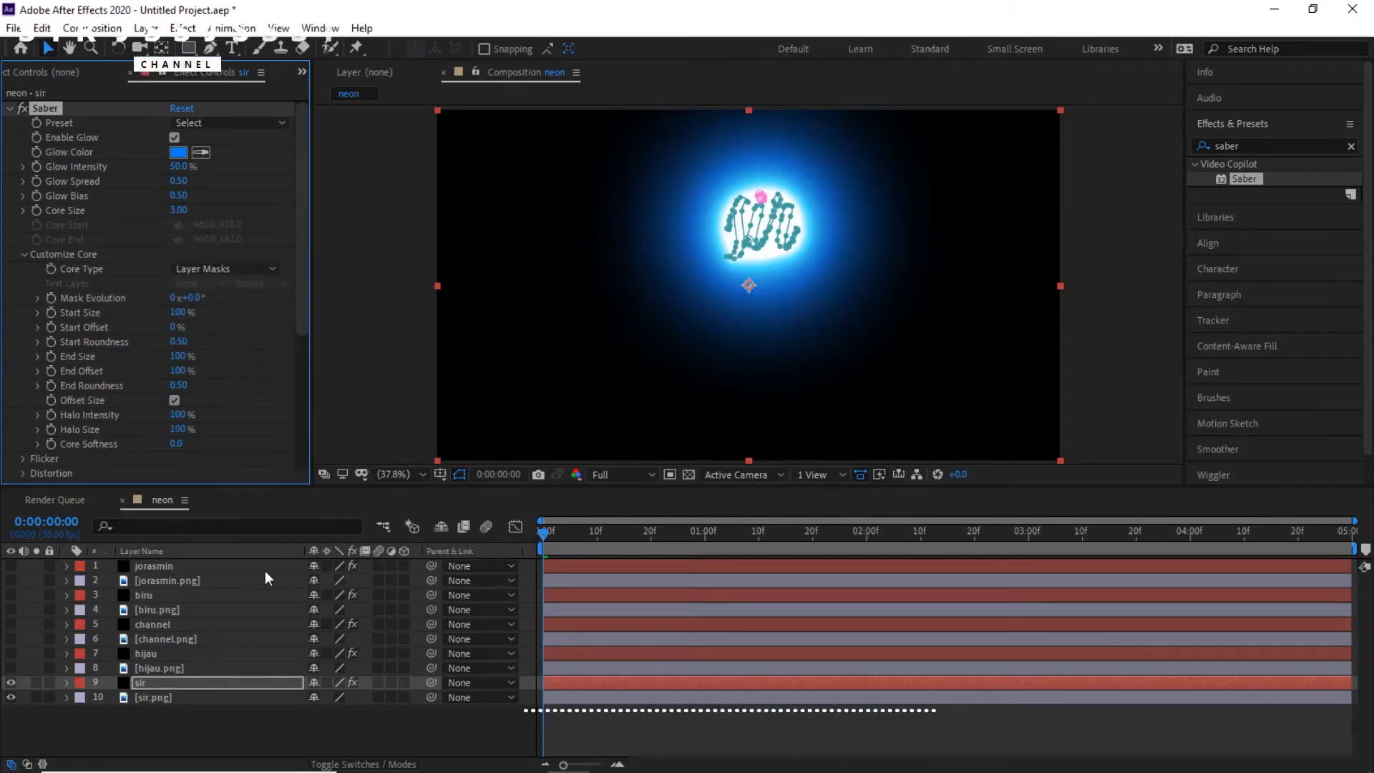
Set the Saber glow color of the sir solid to orange-yellow FFB400 and its glow intensity to 14%.
left_click(178, 152)
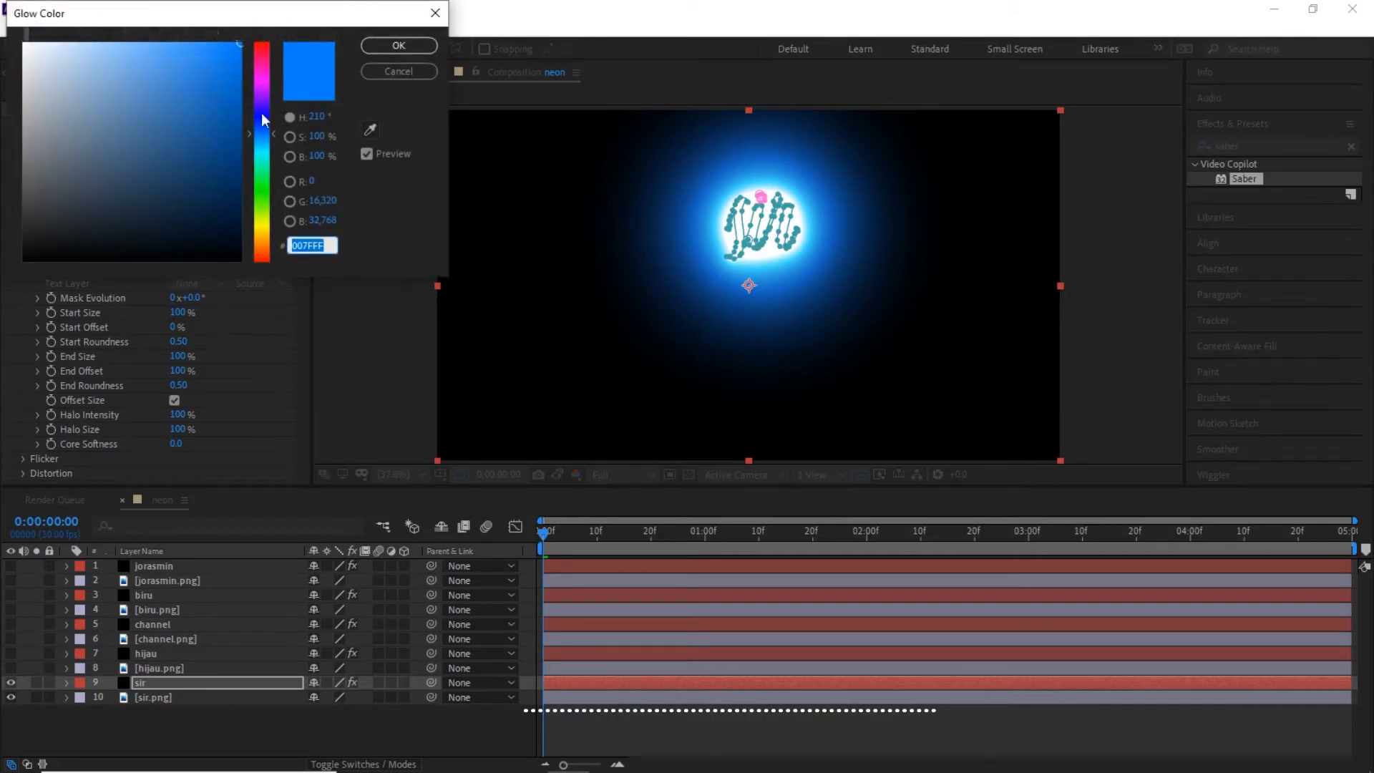
left_click_drag(263, 119, 263, 236)
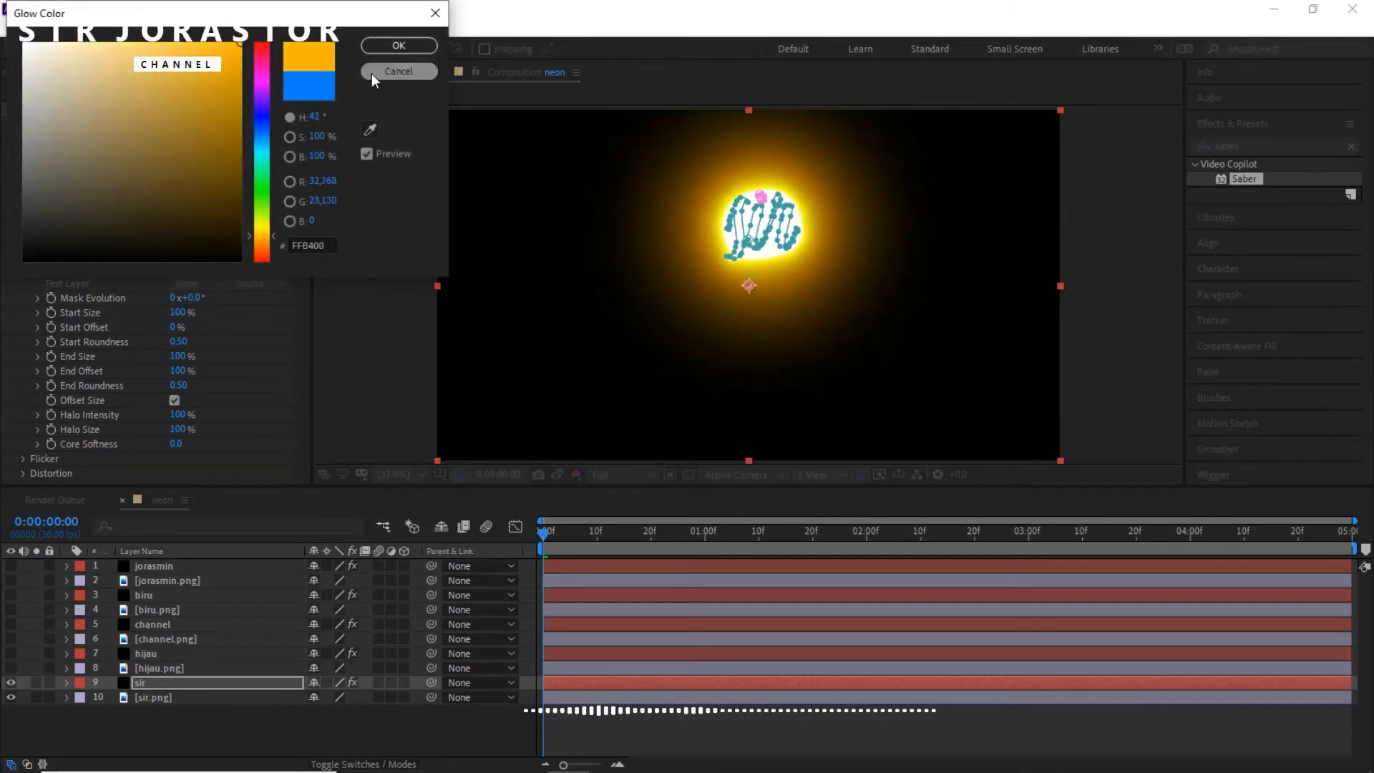
left_click(392, 47)
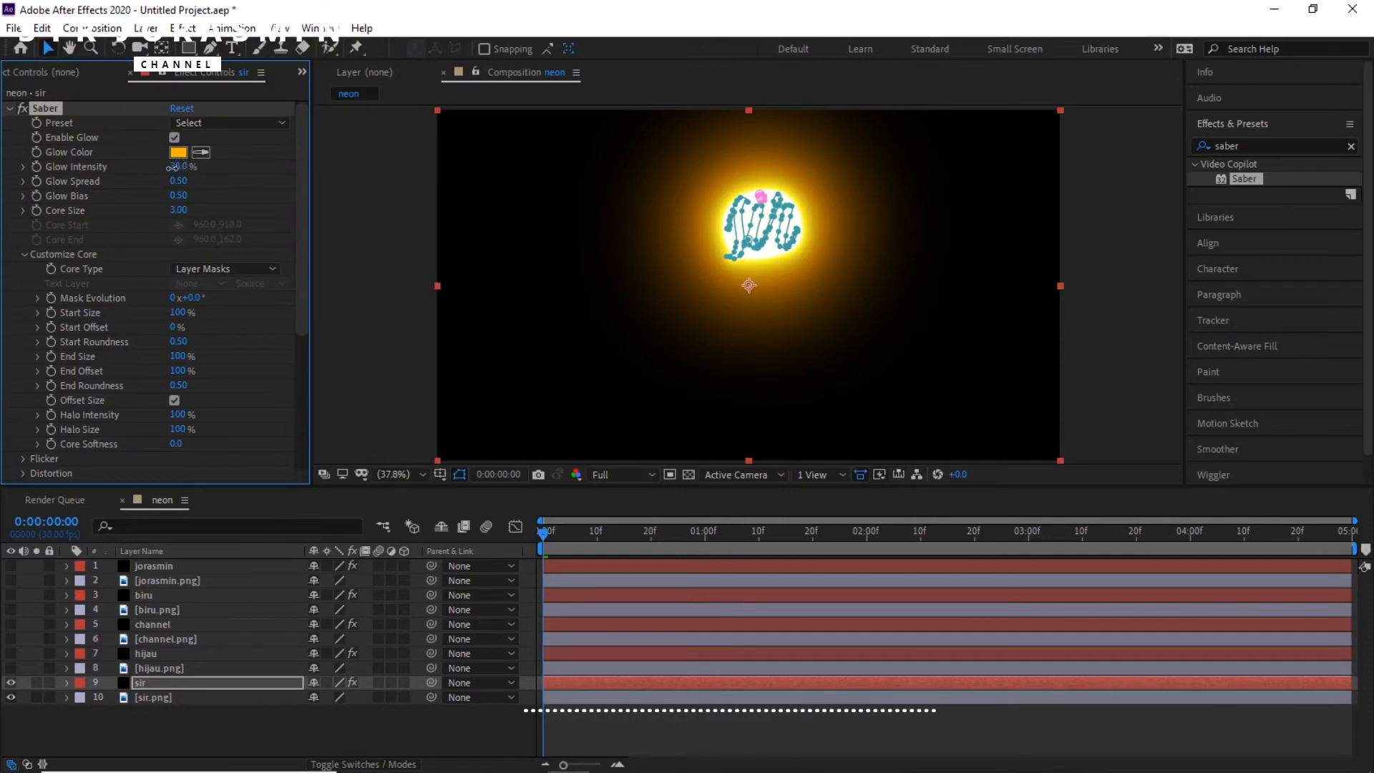
mouse_move(171, 166)
left_mouse_down()
mouse_move(154, 172)
mouse_move(170, 172)
left_mouse_up()
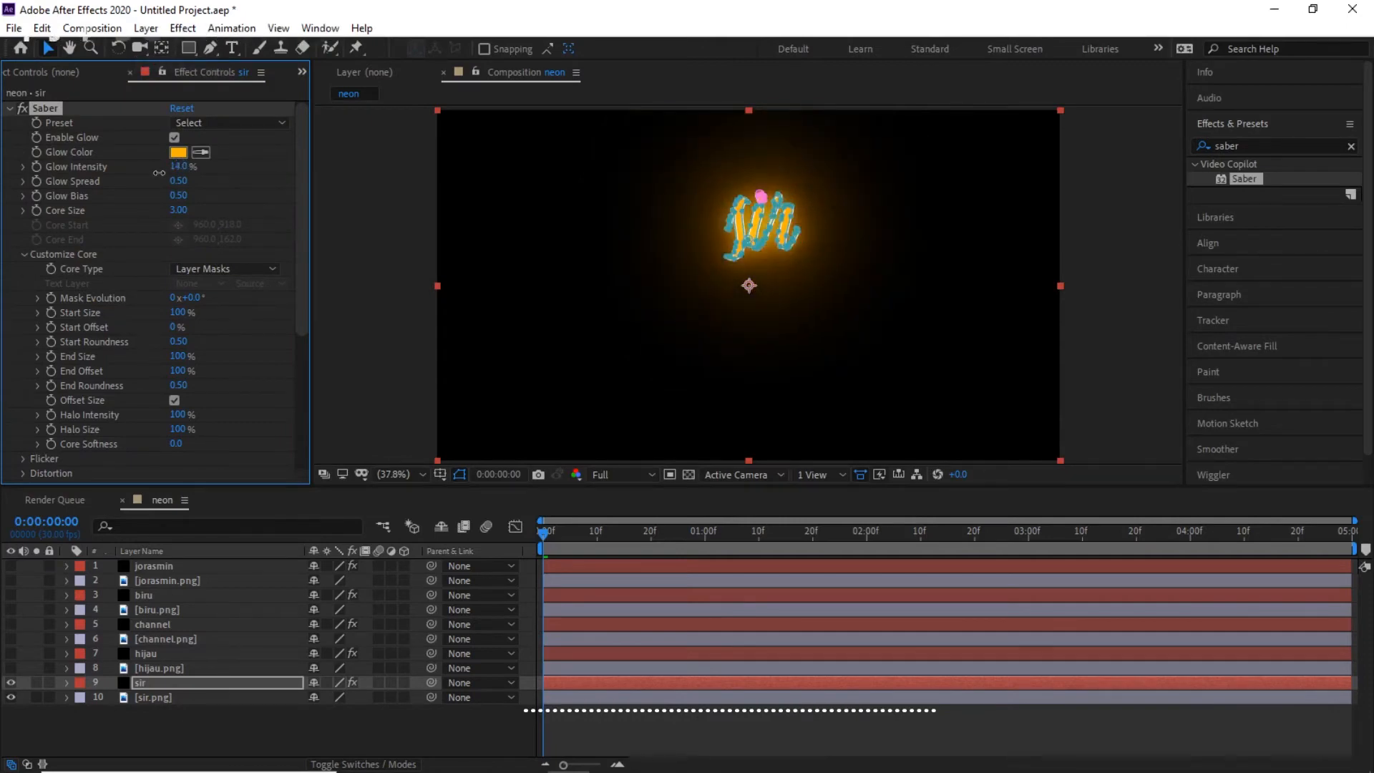
left_click(1084, 302)
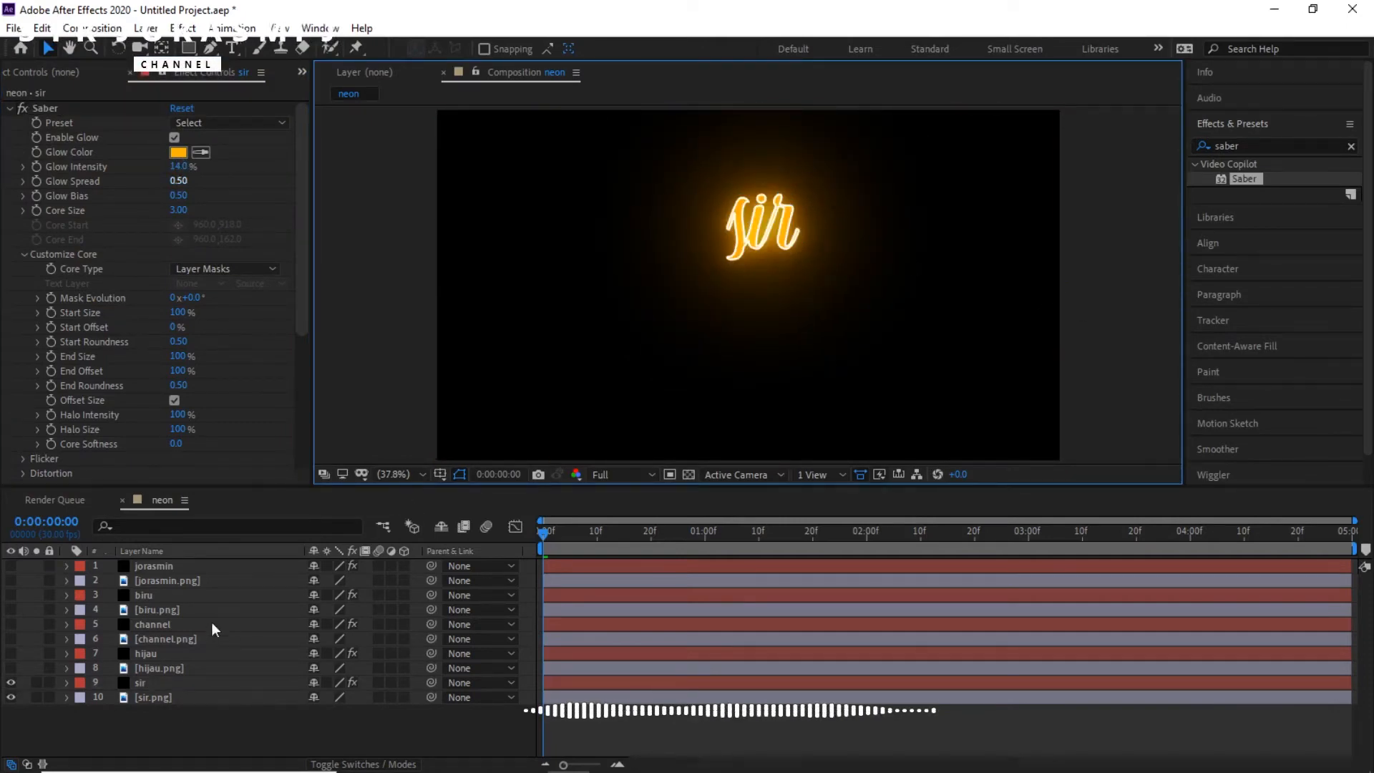
Select all layers of the neon composition and make them visible.
left_click_drag(166, 732, 121, 544)
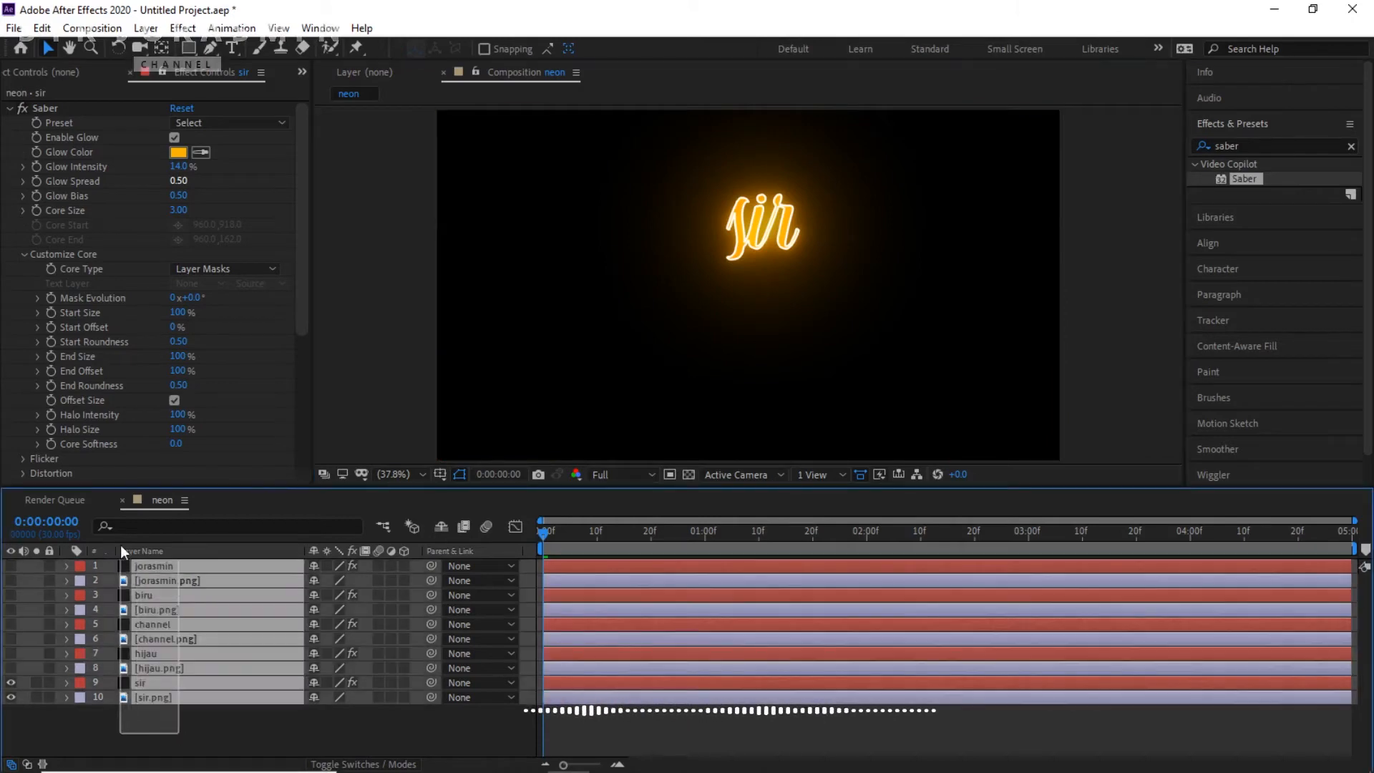
left_click(10, 565)
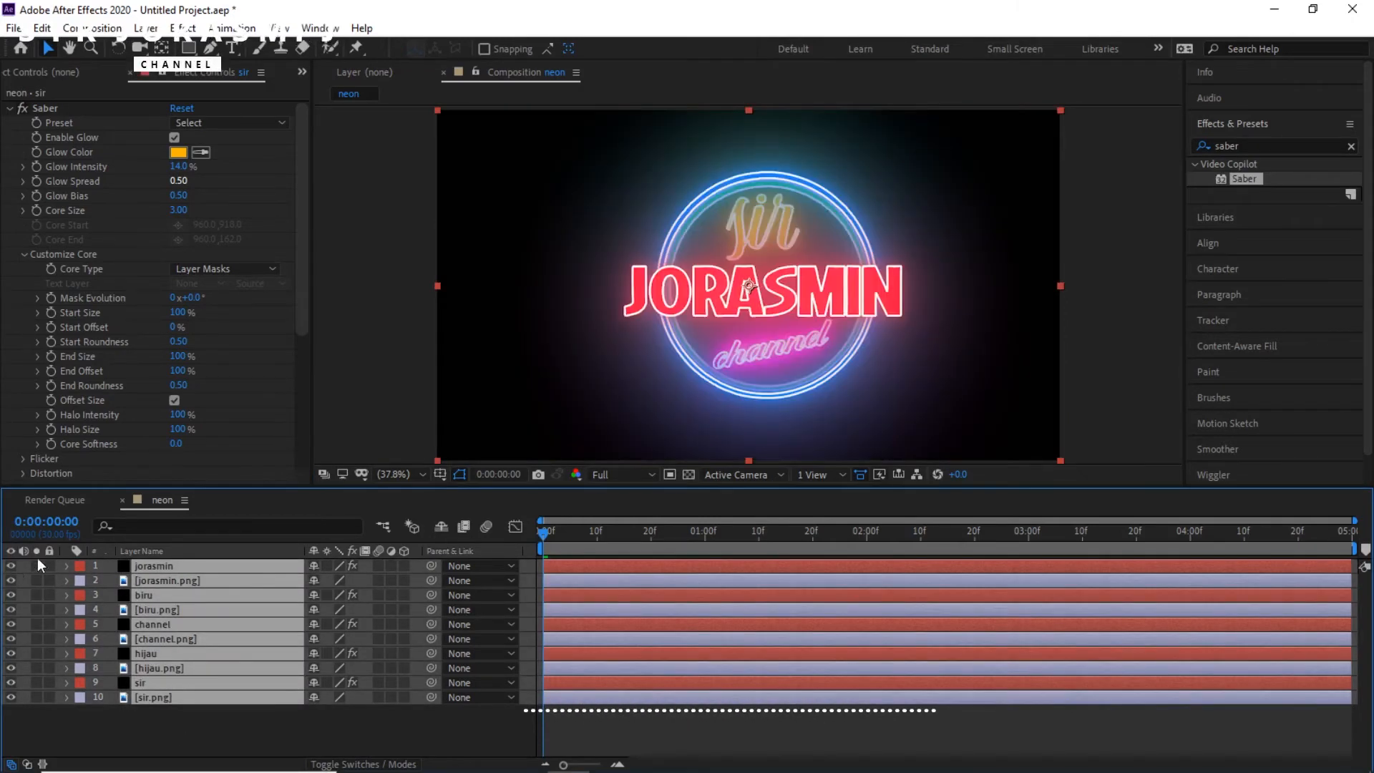
left_click(1148, 389)
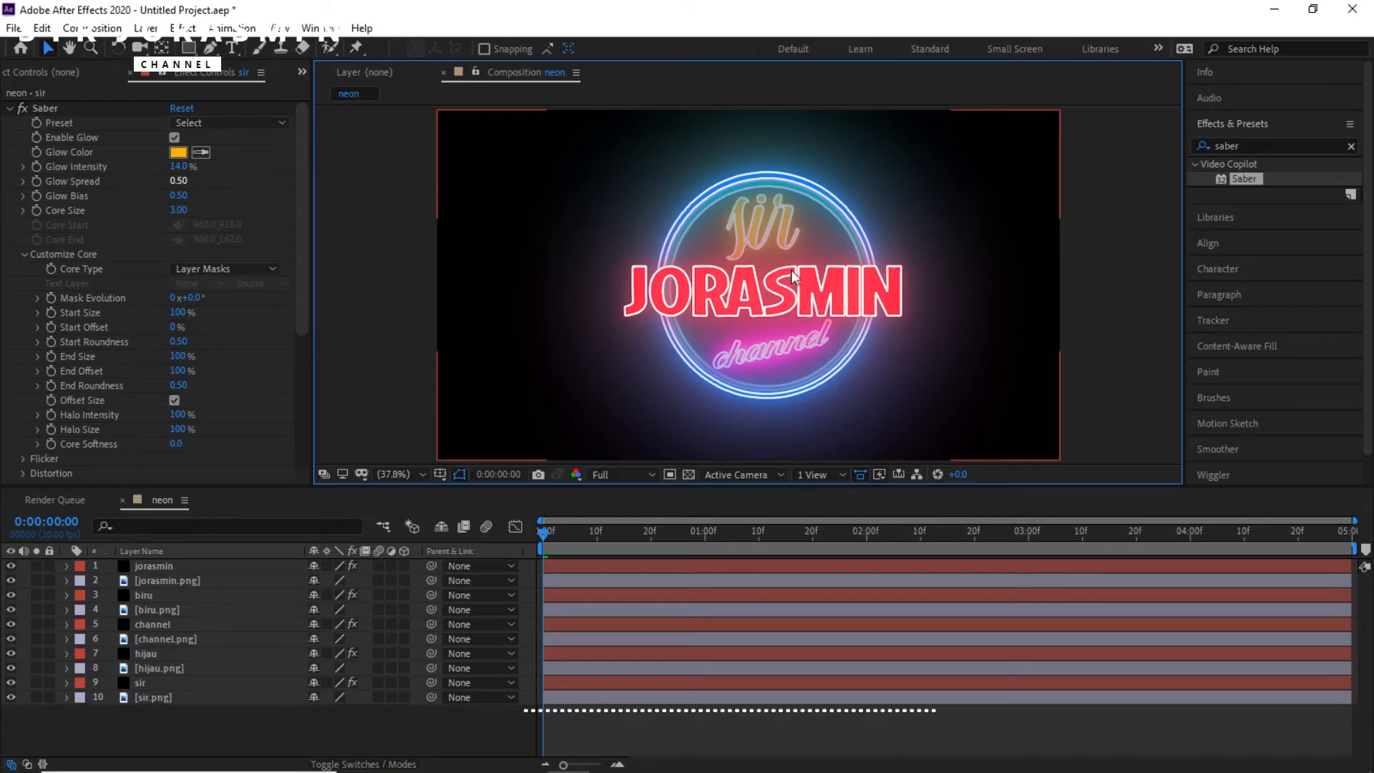
Move the sir and sir.png layers directly below jorasmin.png in the layer stack.
left_click(230, 716)
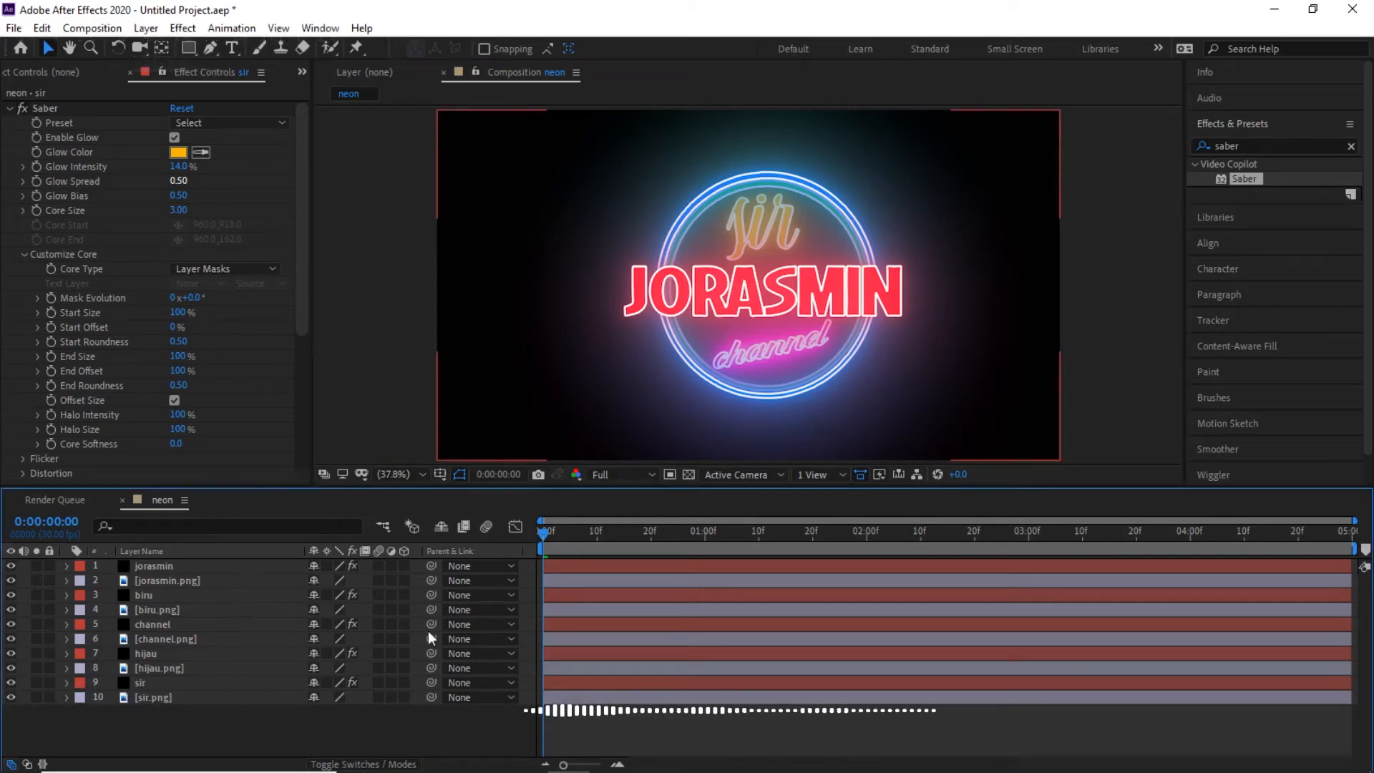
left_click_drag(184, 721, 170, 588)
left_click(1127, 368)
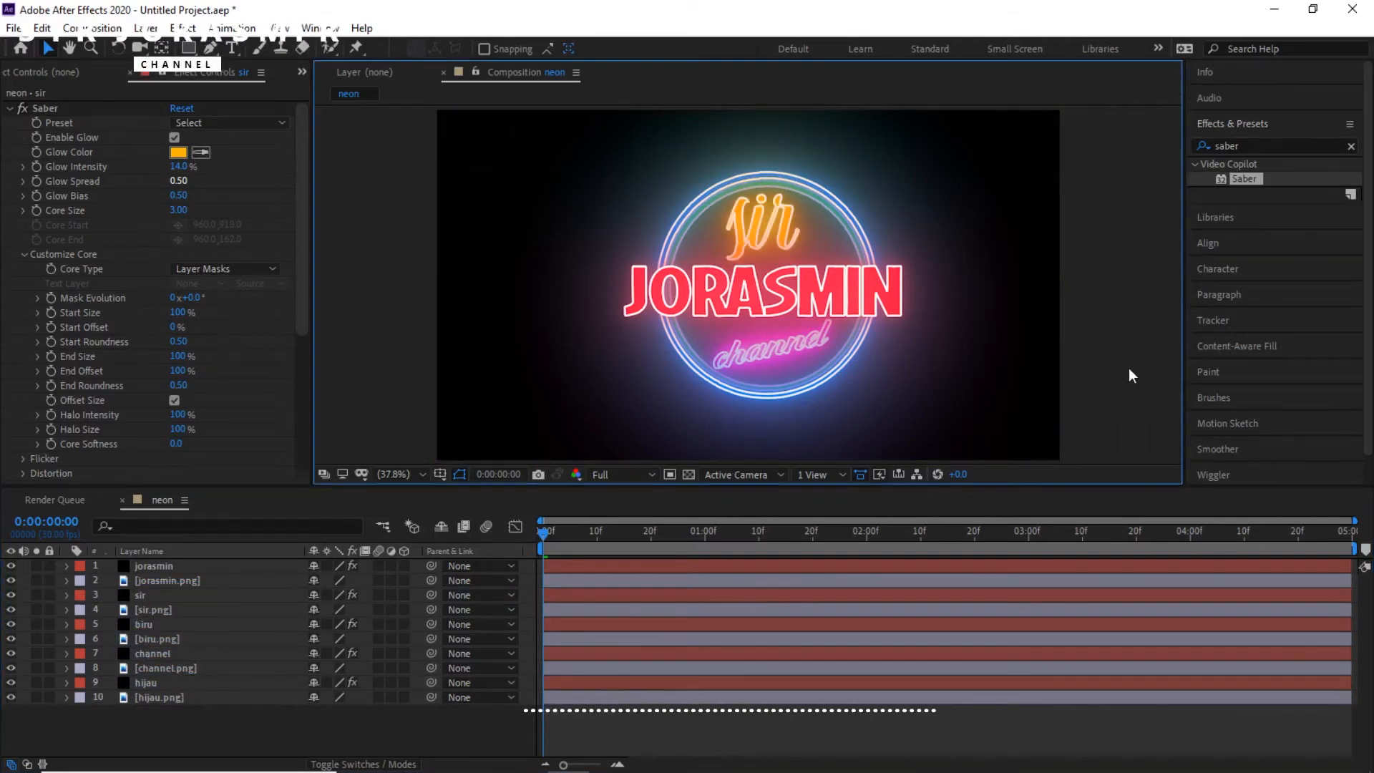
Move the channel and channel.png layers above biru, directly below sir.png in the layer stack.
left_click(169, 670)
left_click(165, 653, "ctrl")
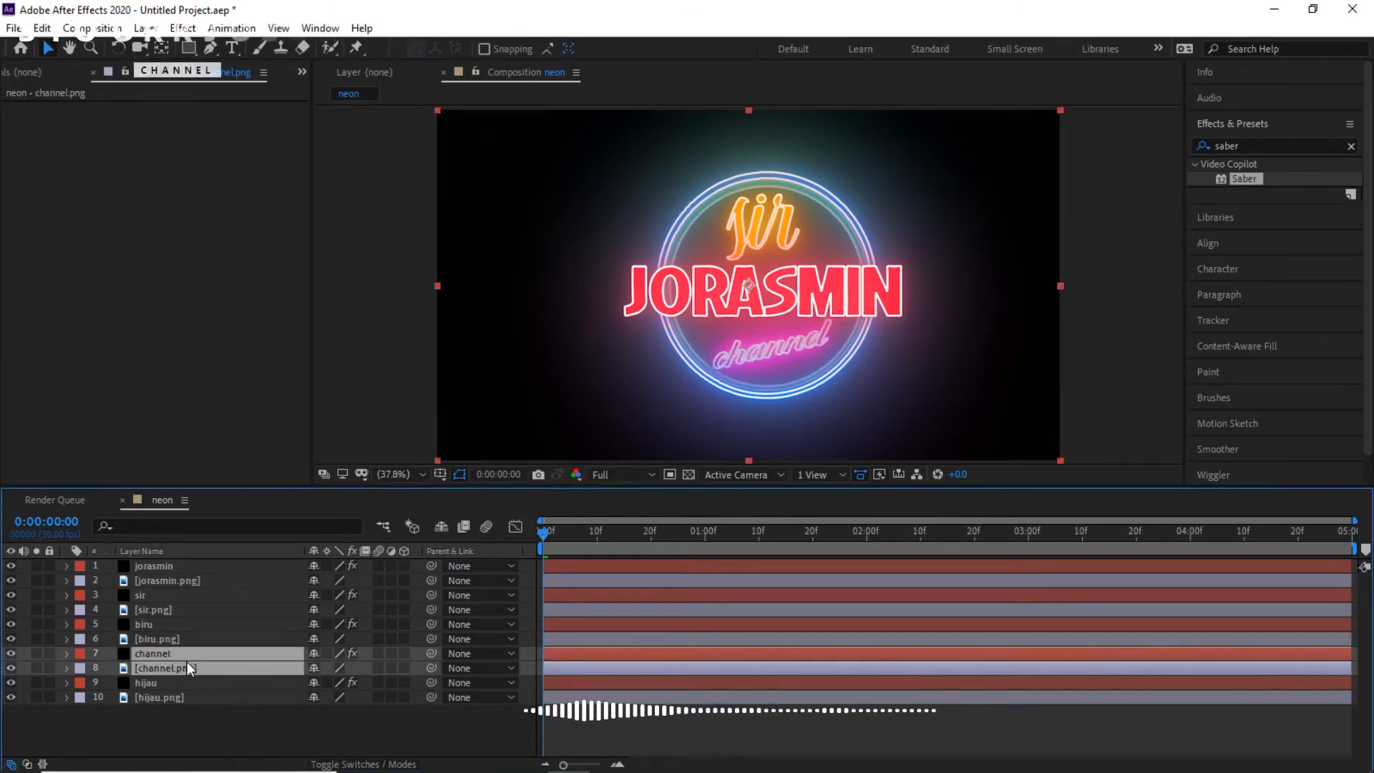
left_click_drag(169, 656, 170, 620)
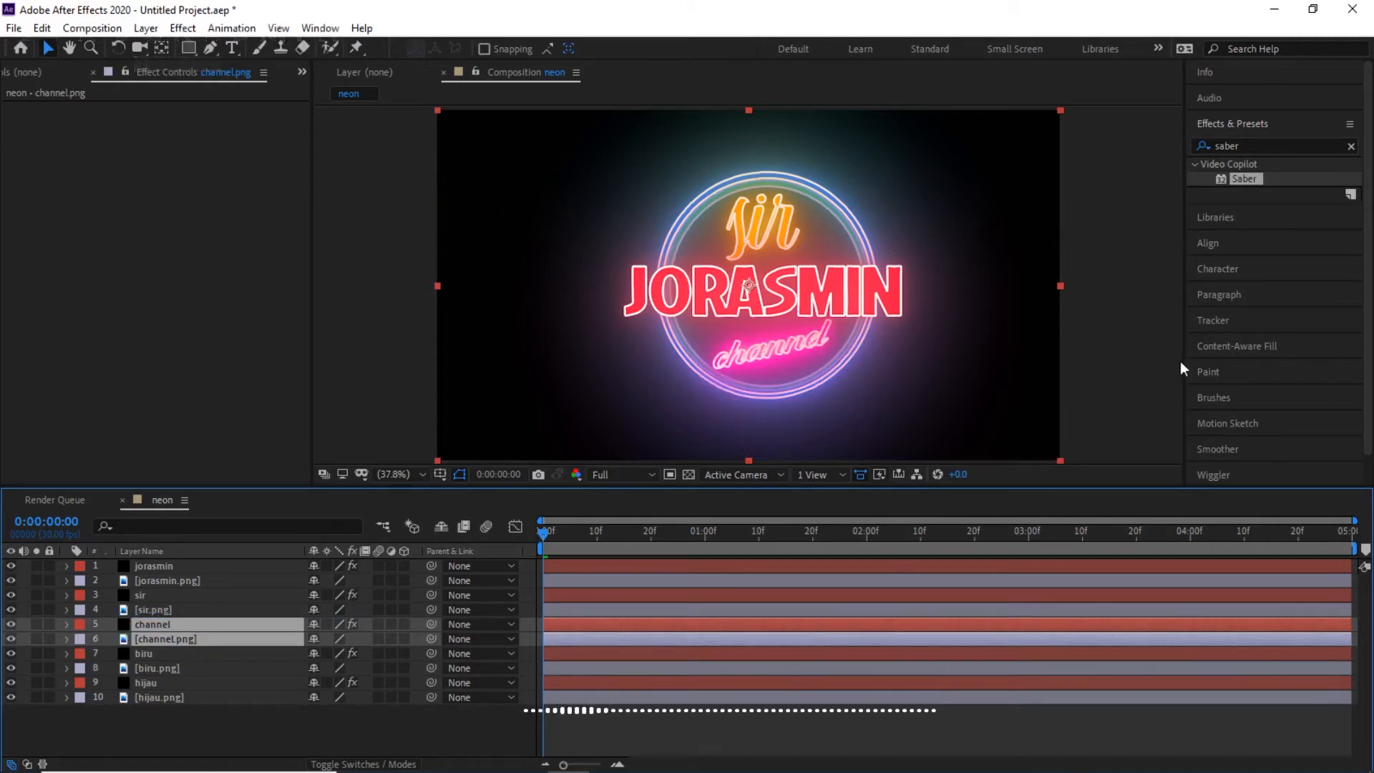
left_click(175, 737)
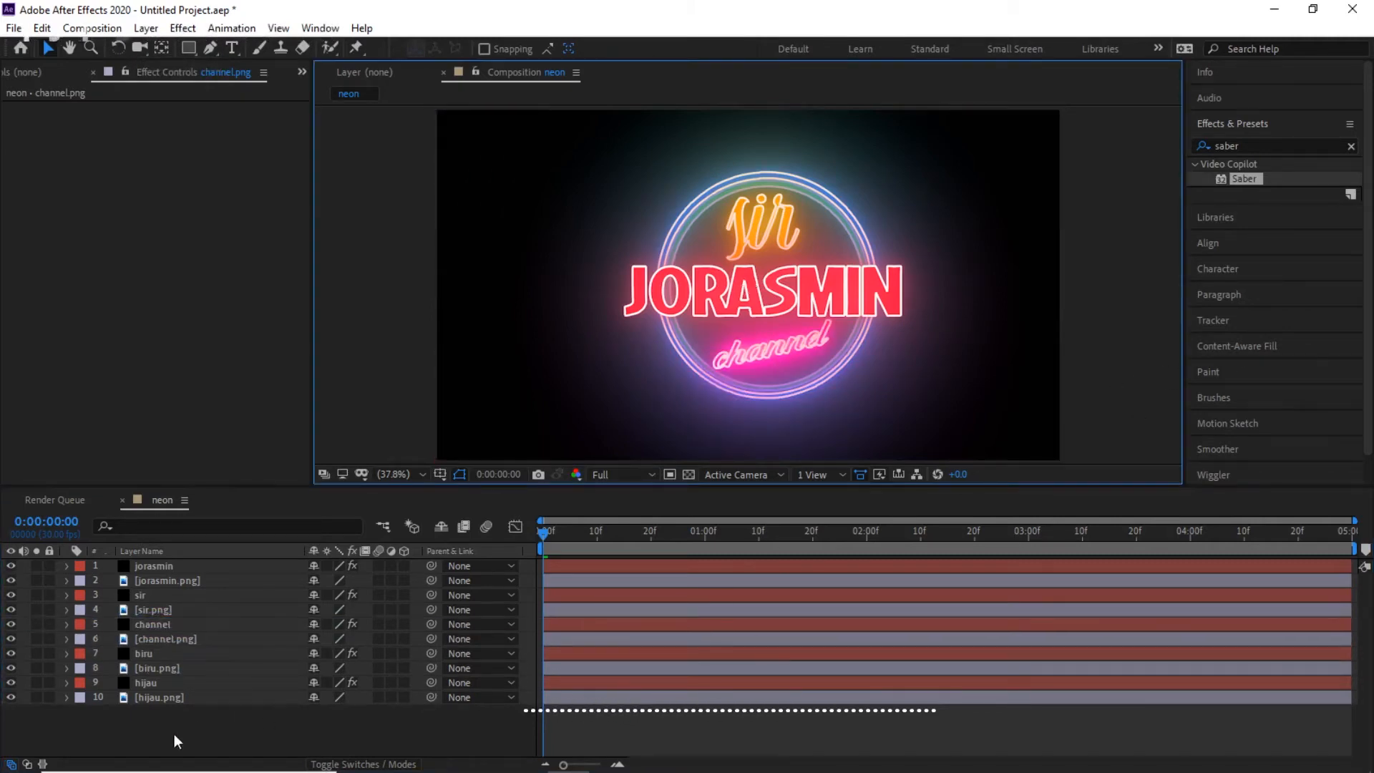
left_click(1123, 330)
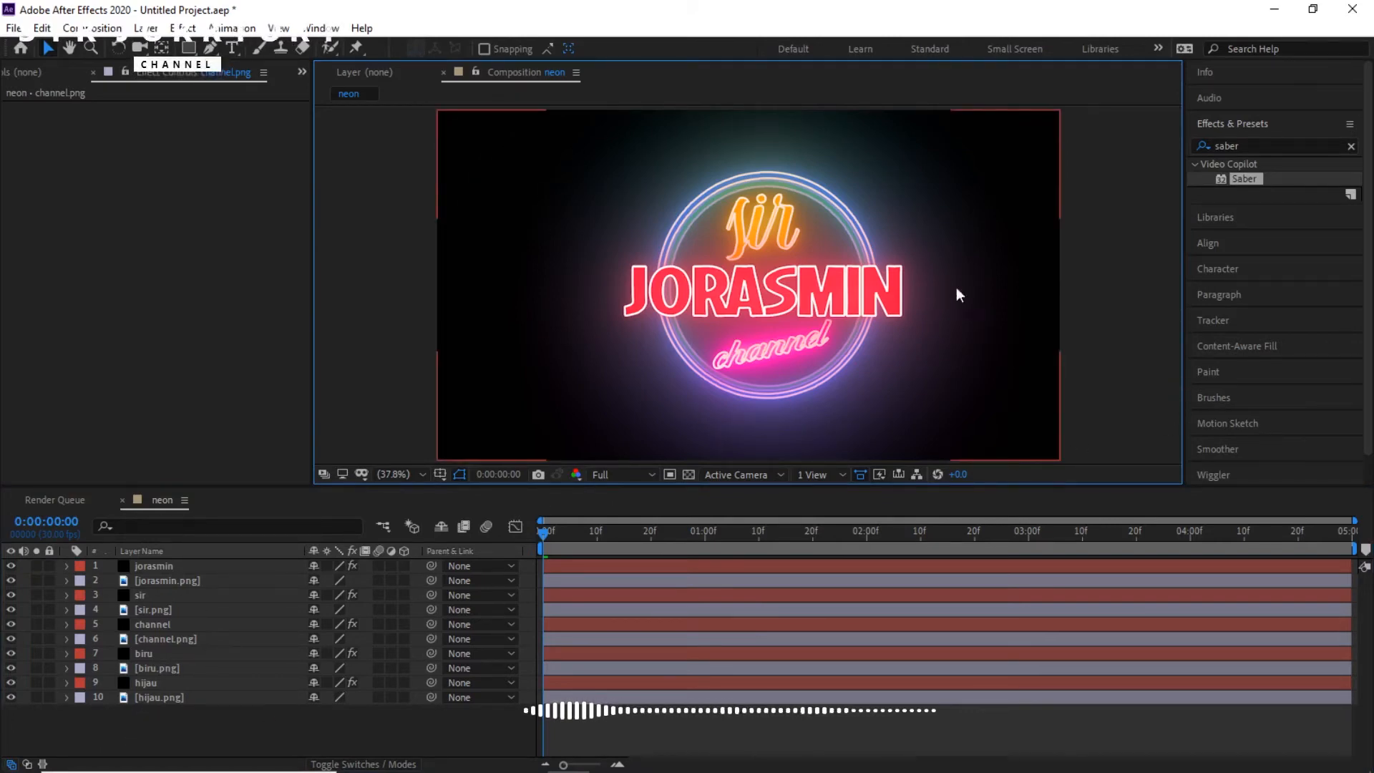
Try a different Saber glow bias on the sir solid and undo the change.
left_click(148, 595)
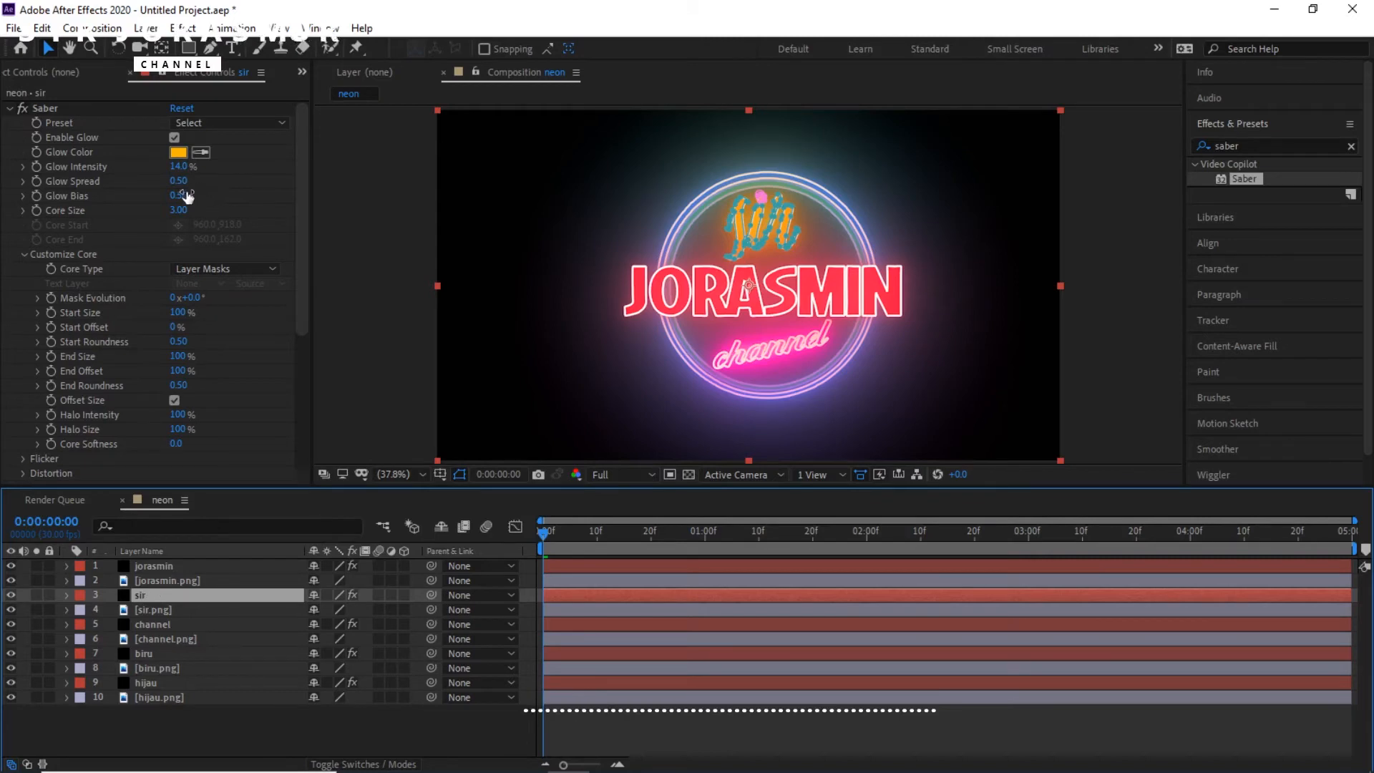
left_click_drag(179, 196, 284, 200)
key("ctrl+z")
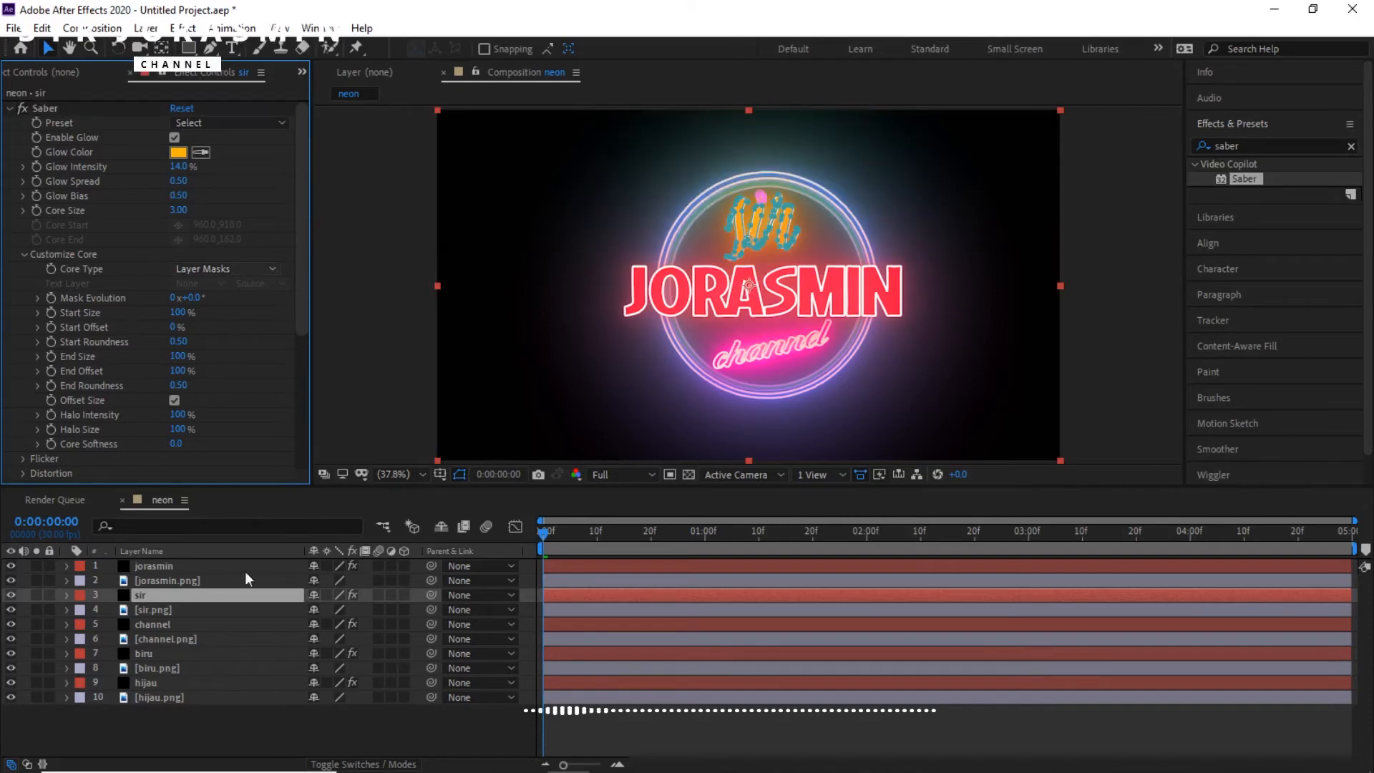
Reduce the hijau solid's Saber glow by setting glow bias to 0.00, glow spread to 0.01 and glow intensity to 0%.
left_click(154, 668)
left_click(157, 680)
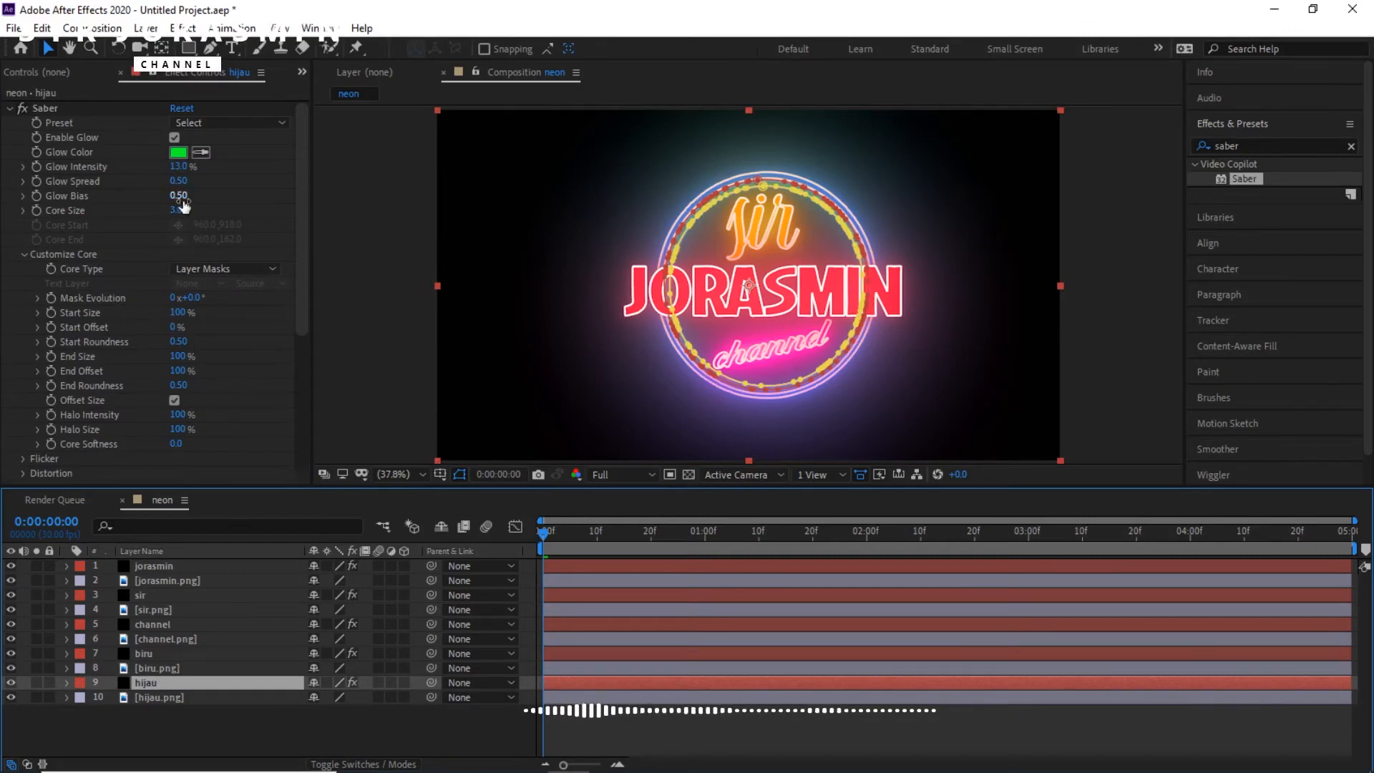
left_click_drag(181, 196, 113, 208)
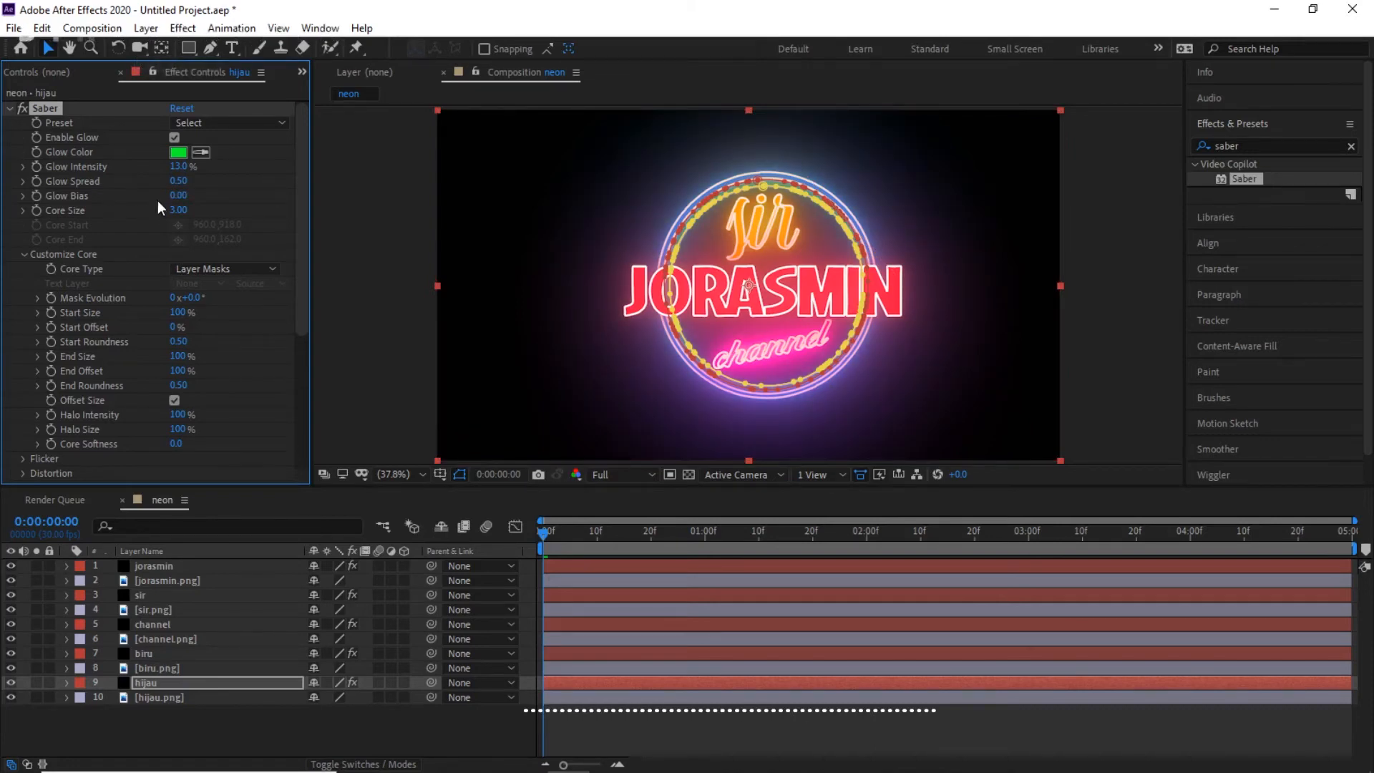
left_click_drag(179, 181, 141, 181)
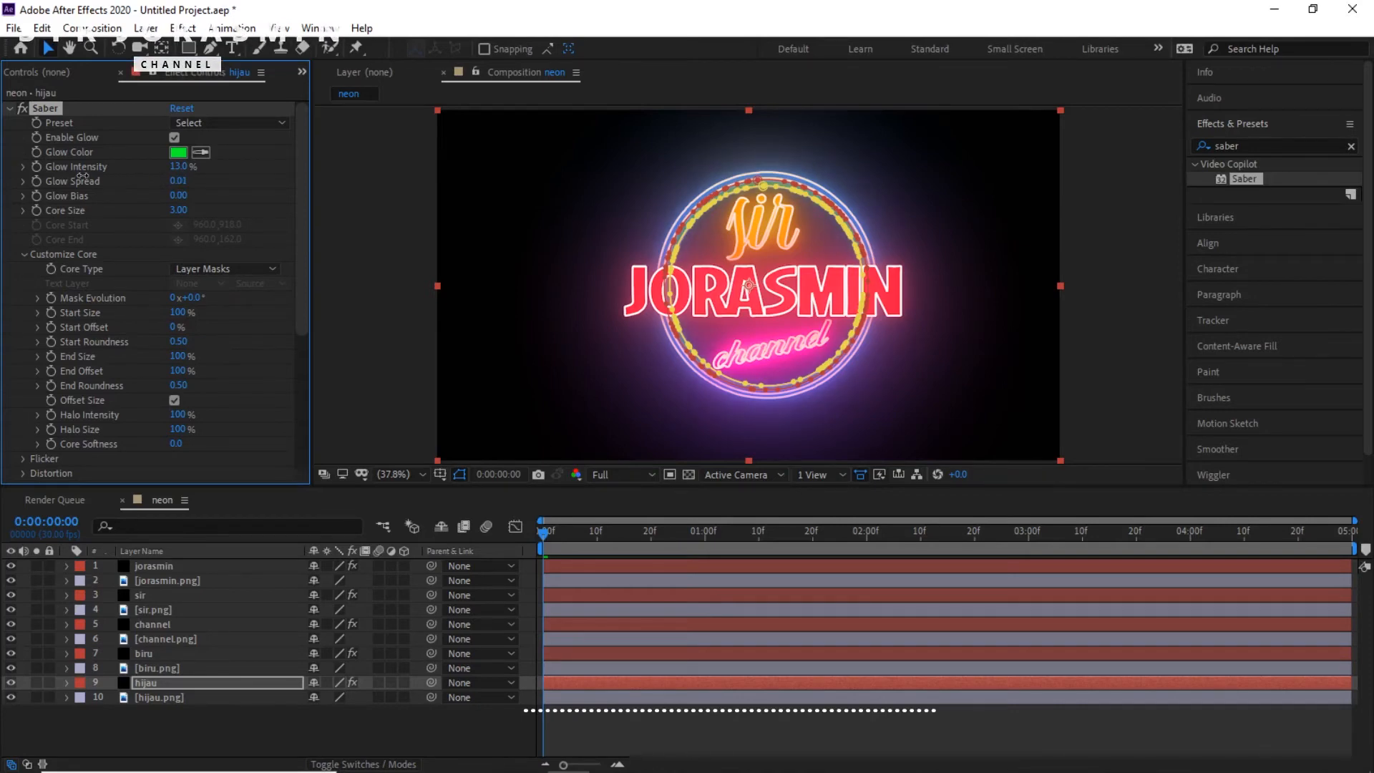
left_click_drag(177, 166, 161, 166)
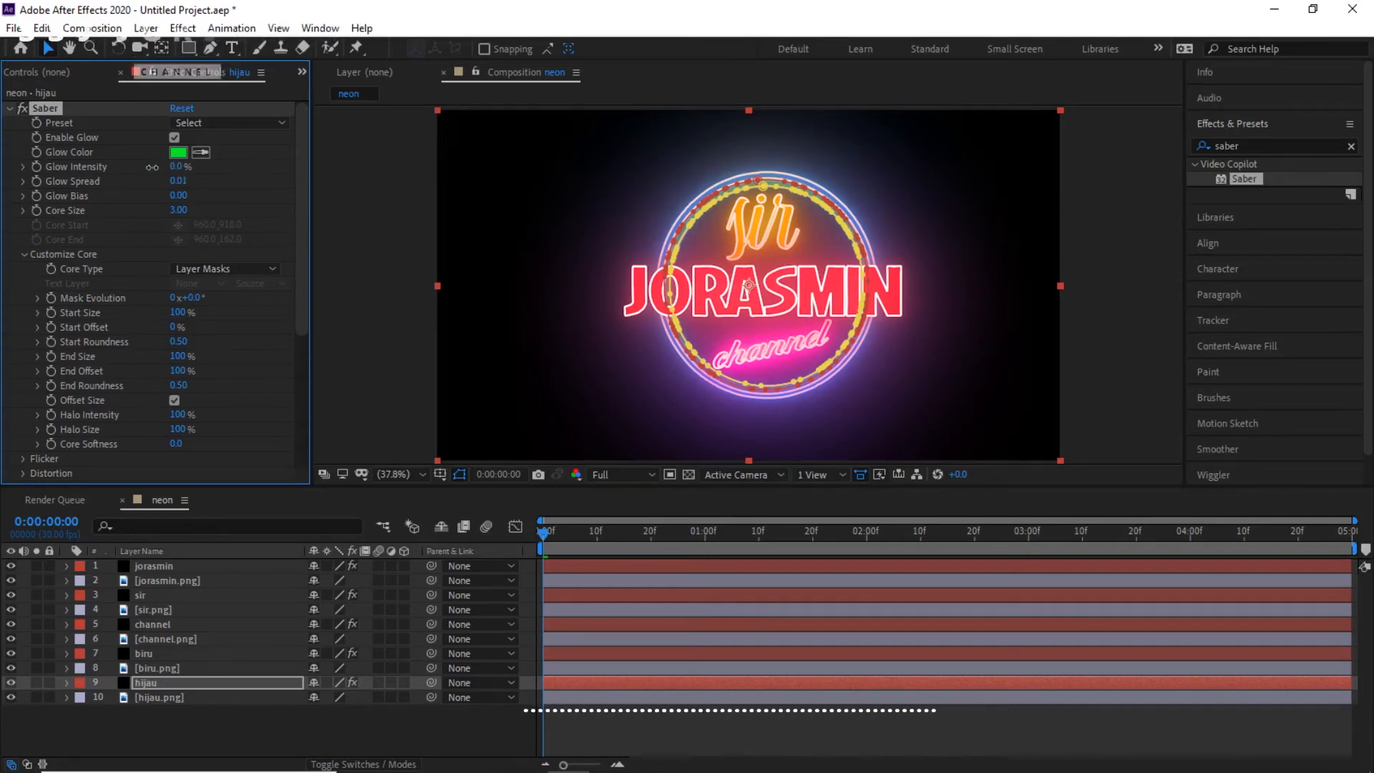
left_click(1101, 340)
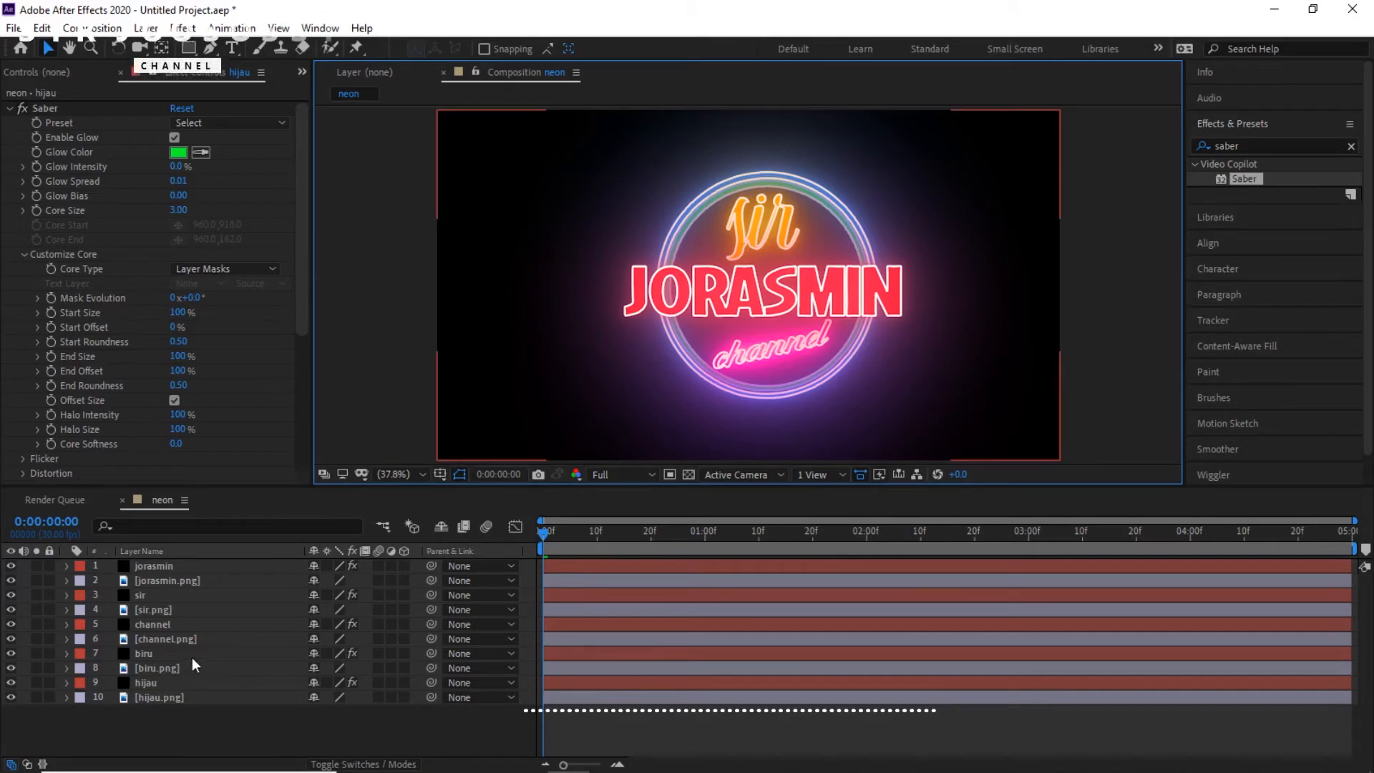
left_click(174, 680)
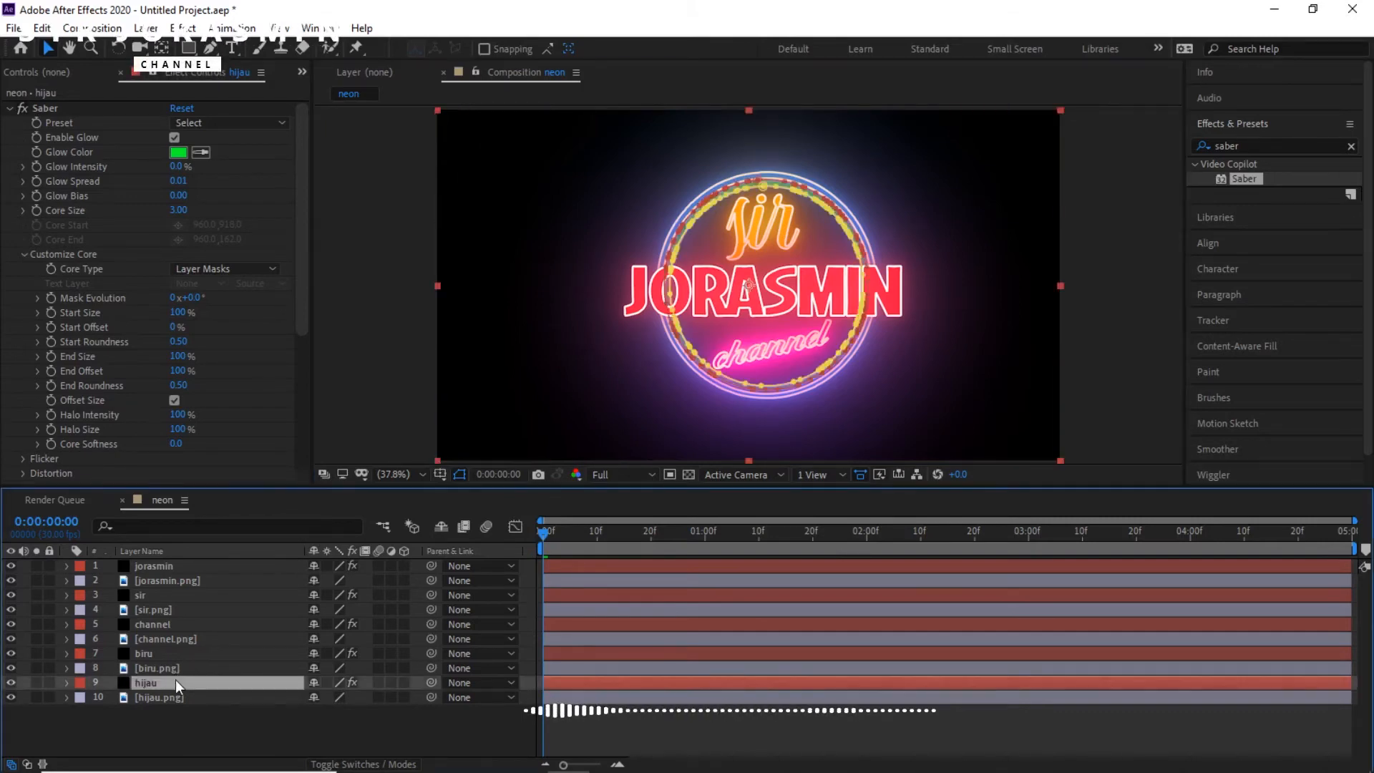
Set the Saber glow bias of the biru solid to 0.25.
left_click(166, 654)
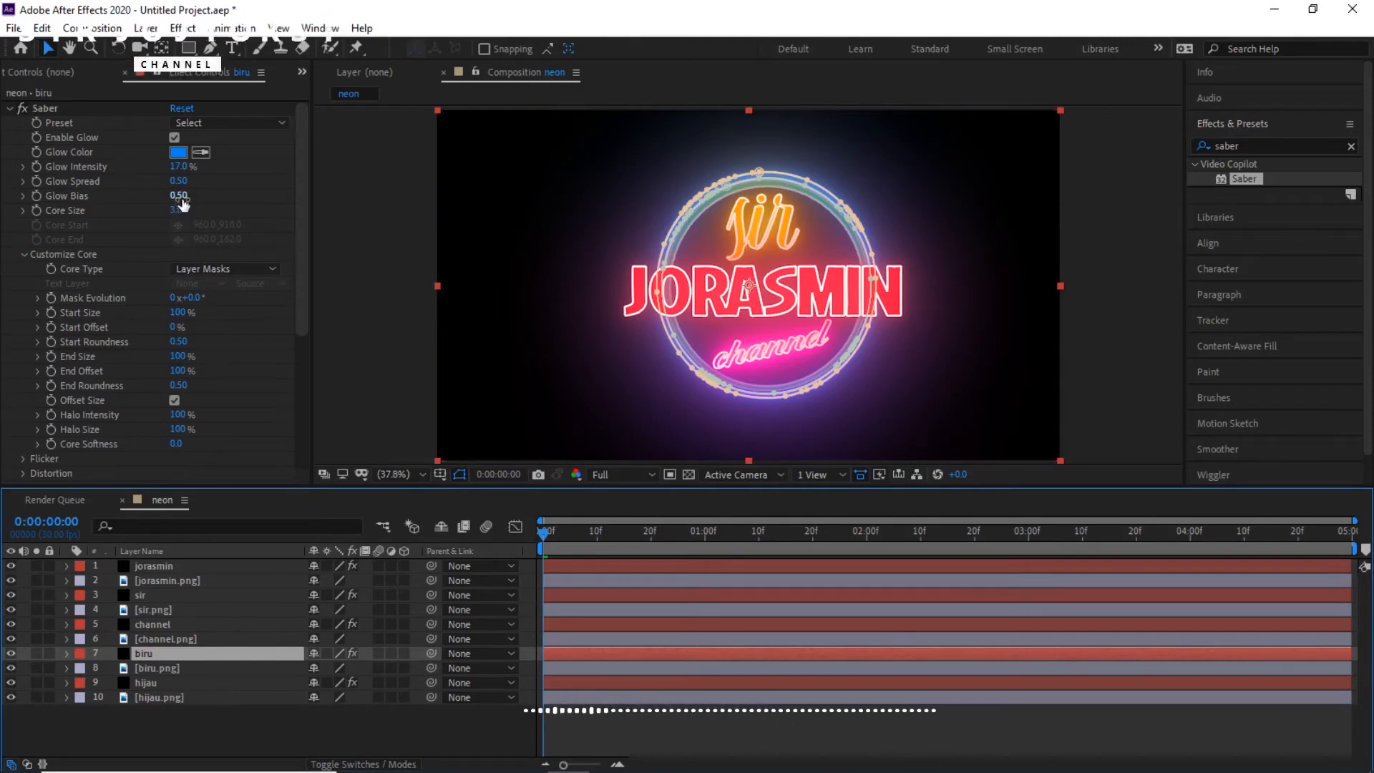
left_click_drag(178, 195, 151, 198)
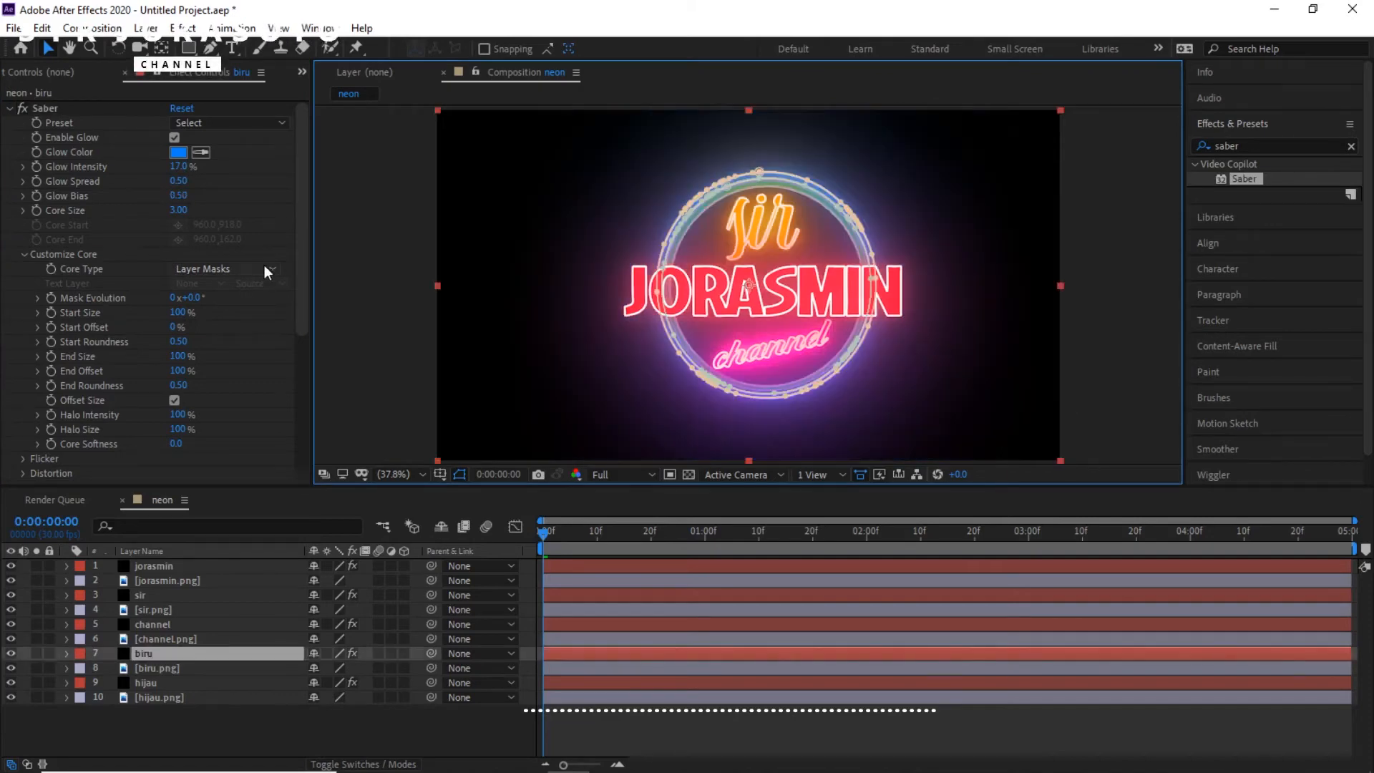
left_click_drag(177, 195, 154, 198)
left_click(1100, 311)
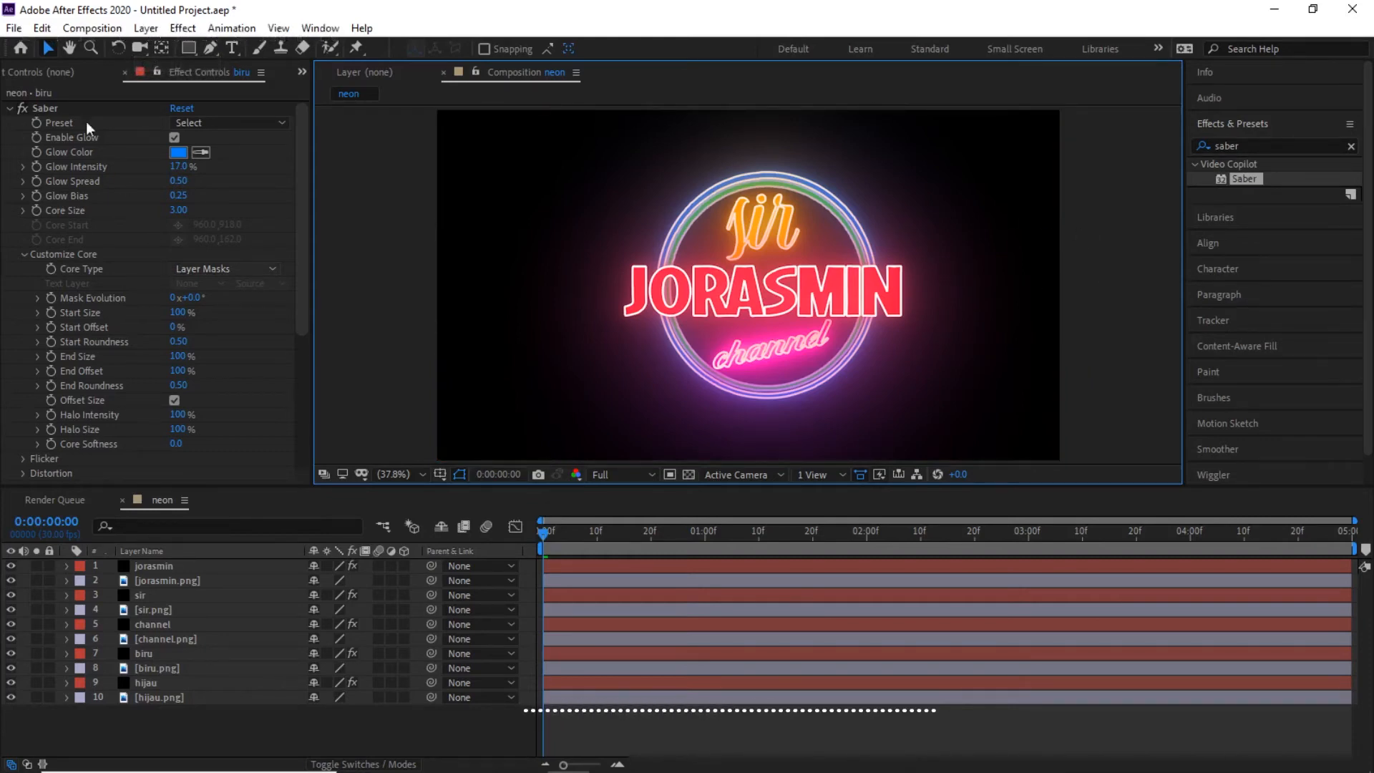
Add the neon composition to the render queue.
left_click(13, 32)
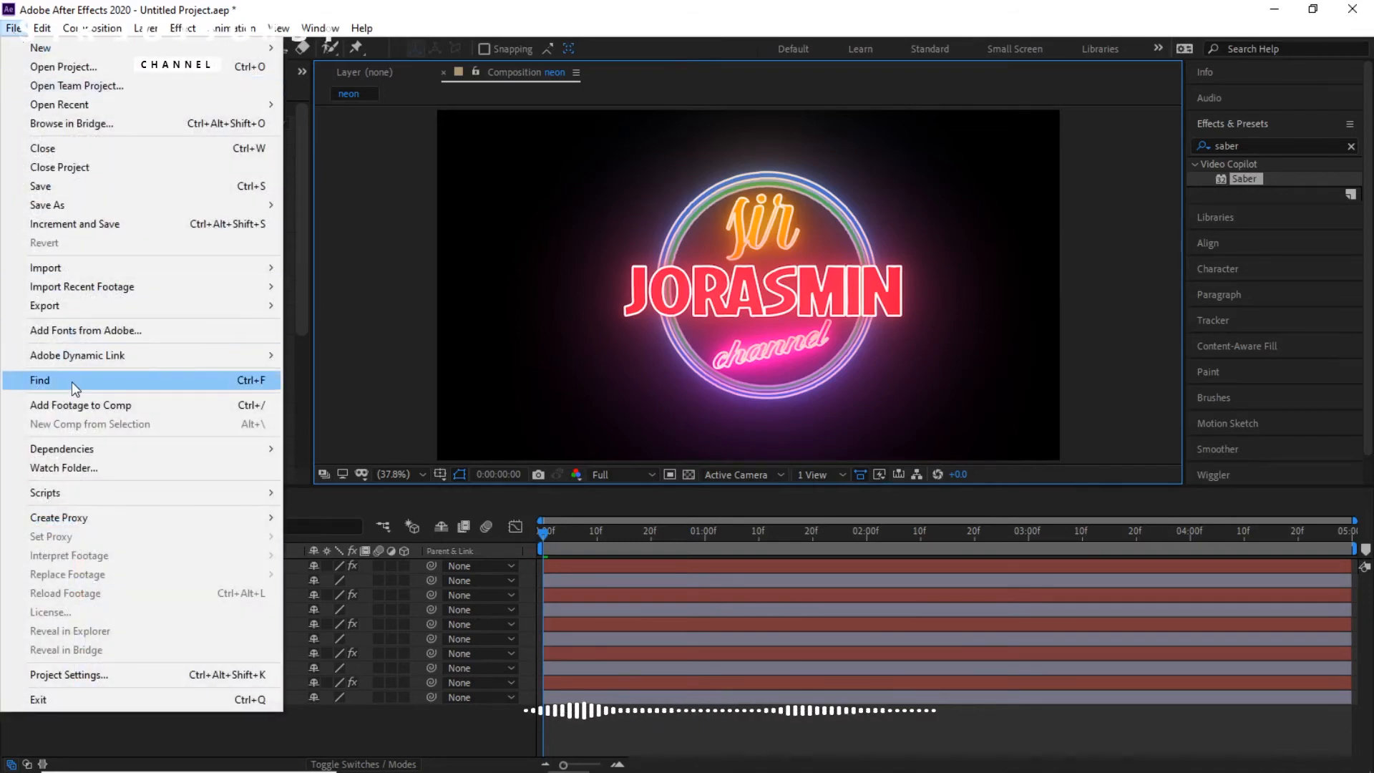
mouse_move(77, 311)
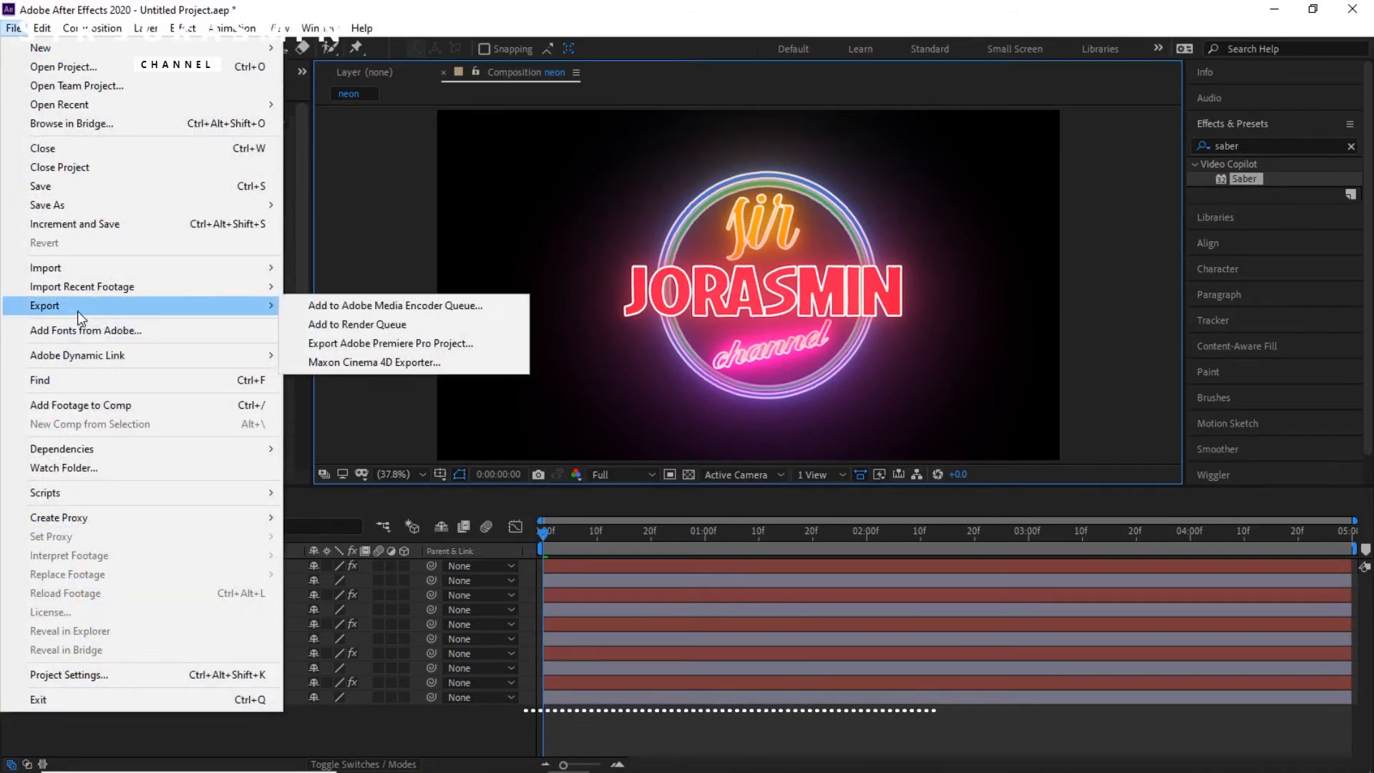
left_click(480, 324)
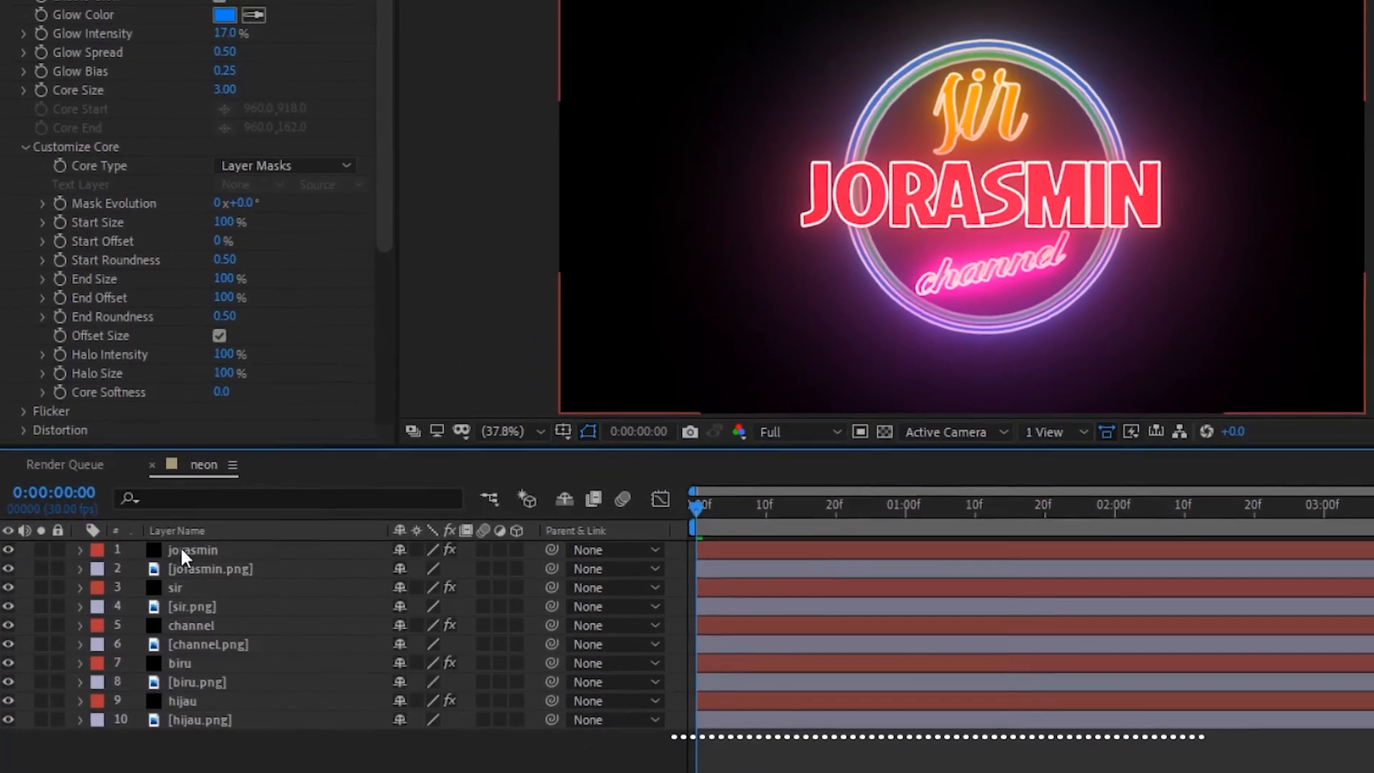
Enable keyframing for the Saber Start Offset of the jorasmin solid and set it to 100% at 0:00:00:00.
left_click(185, 549)
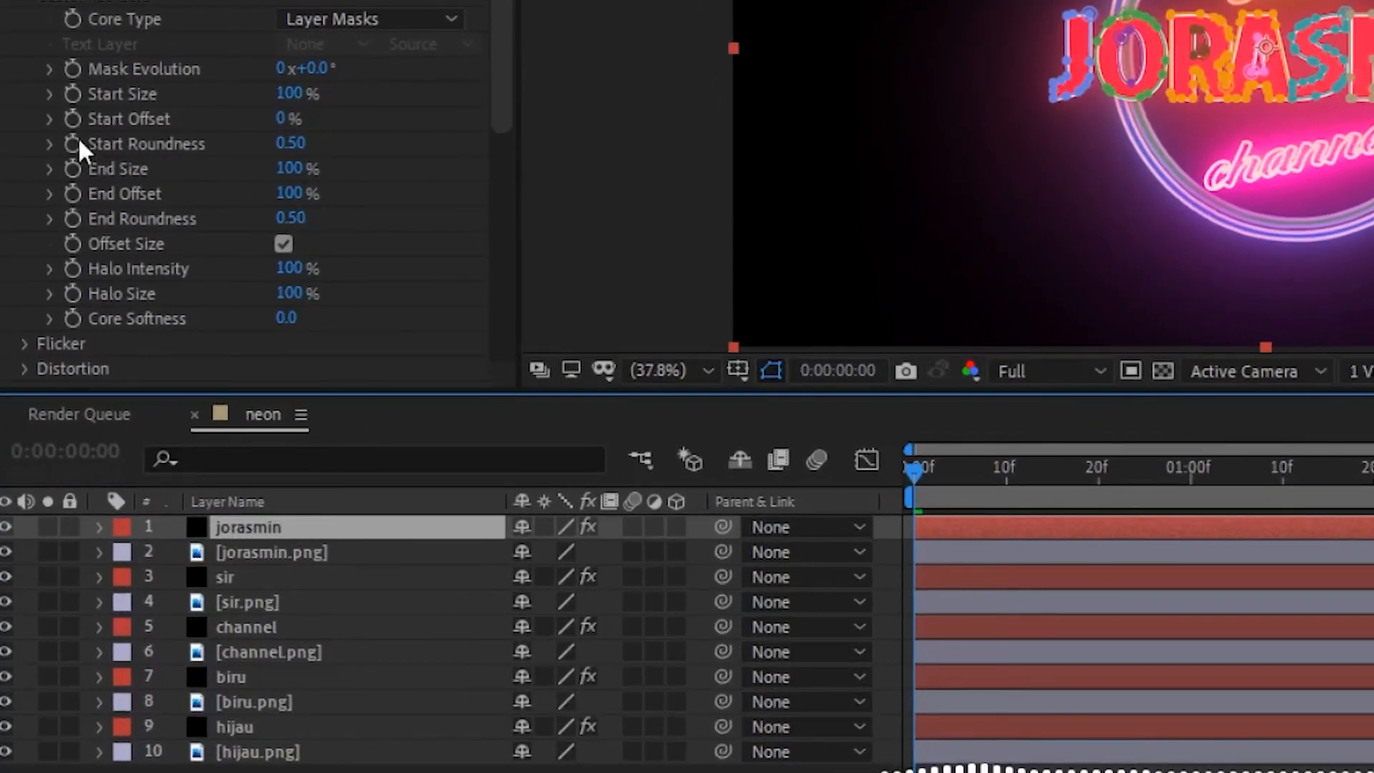
left_click(73, 120)
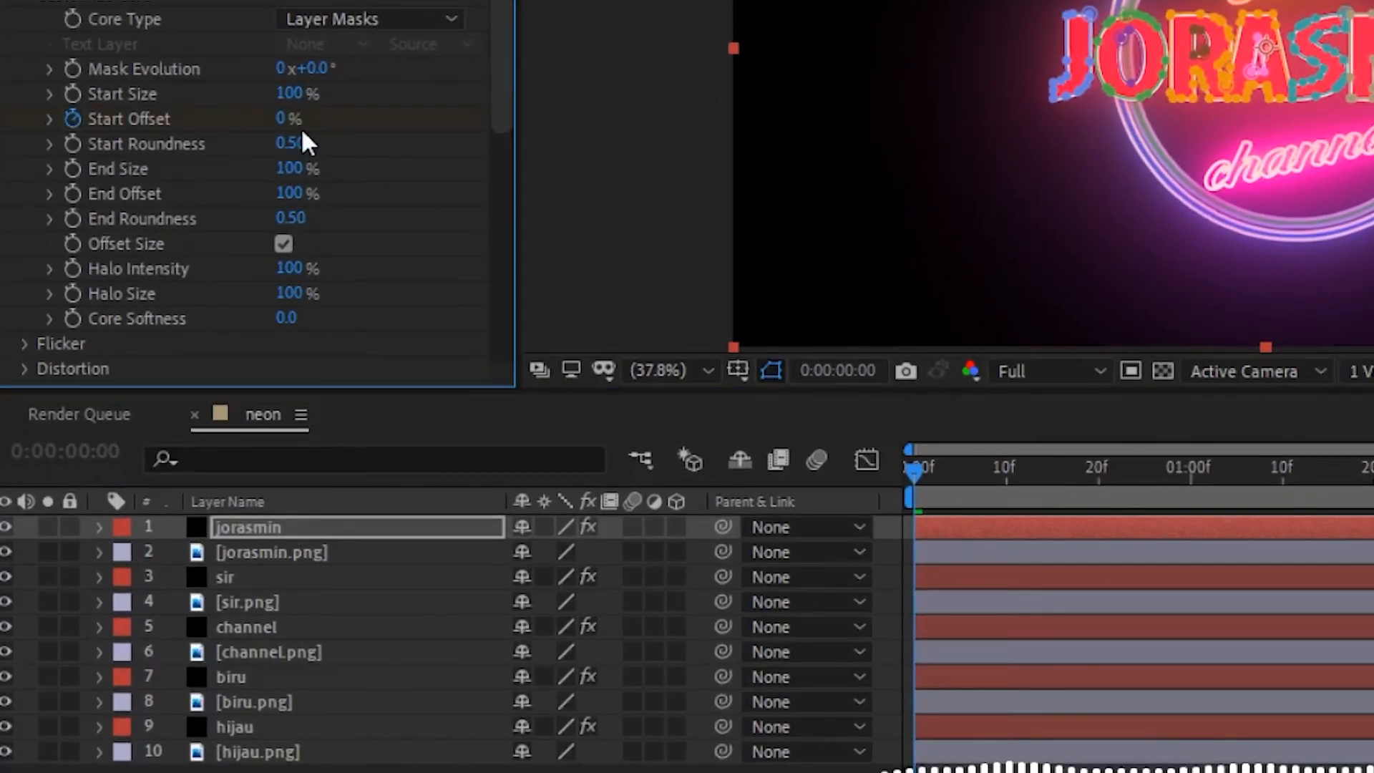
left_click_drag(288, 122, 557, 129)
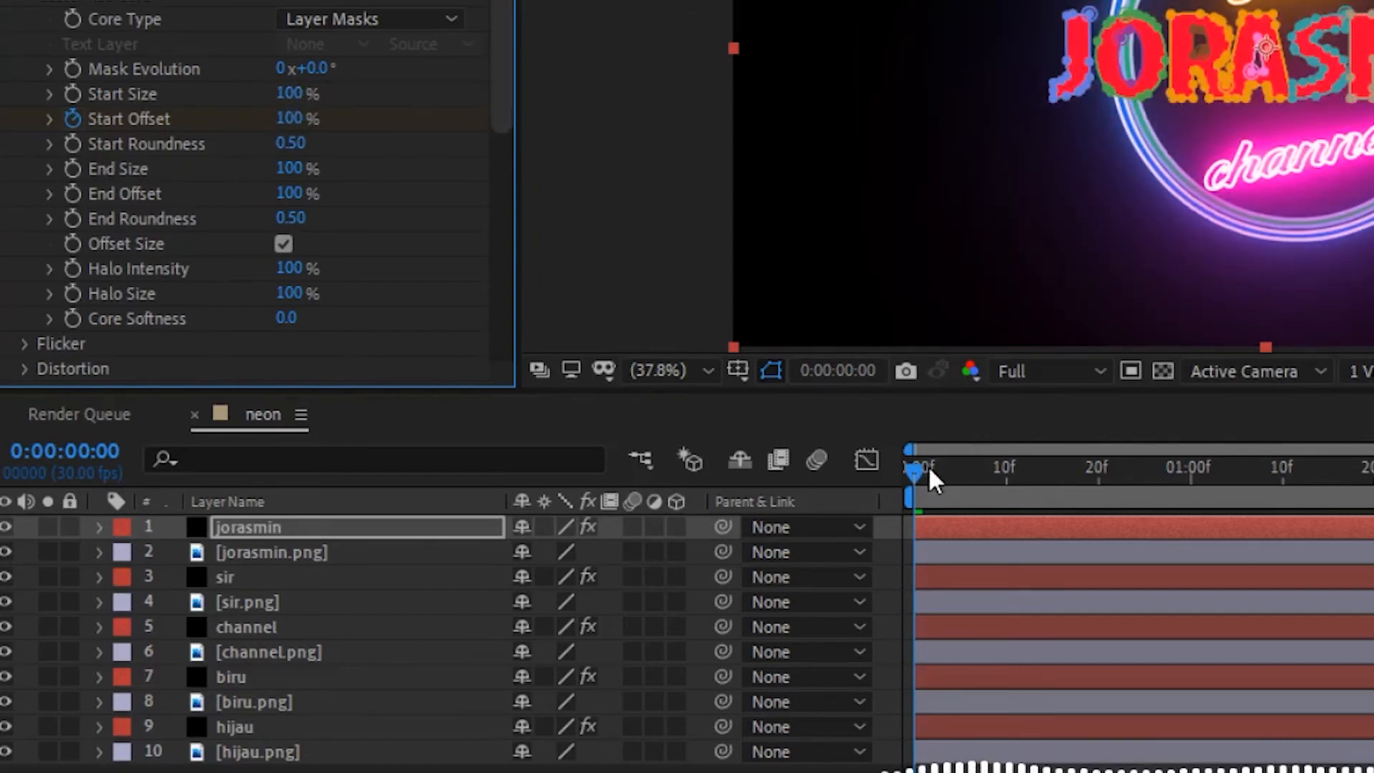
Keyframe the Saber Start Offset of the jorasmin solid to 0% at 0:00:00:20.
left_click_drag(929, 468, 1014, 487)
left_click(1099, 493)
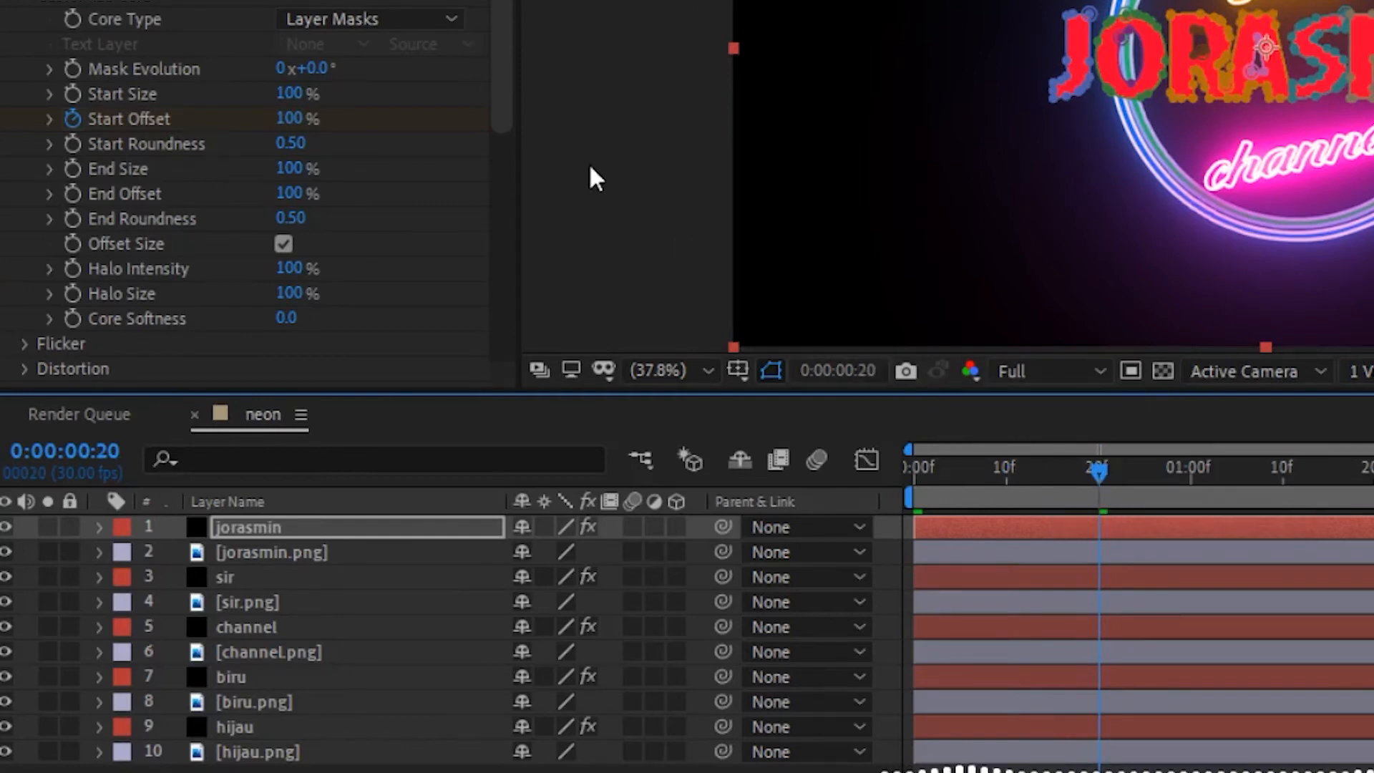
left_click(295, 119)
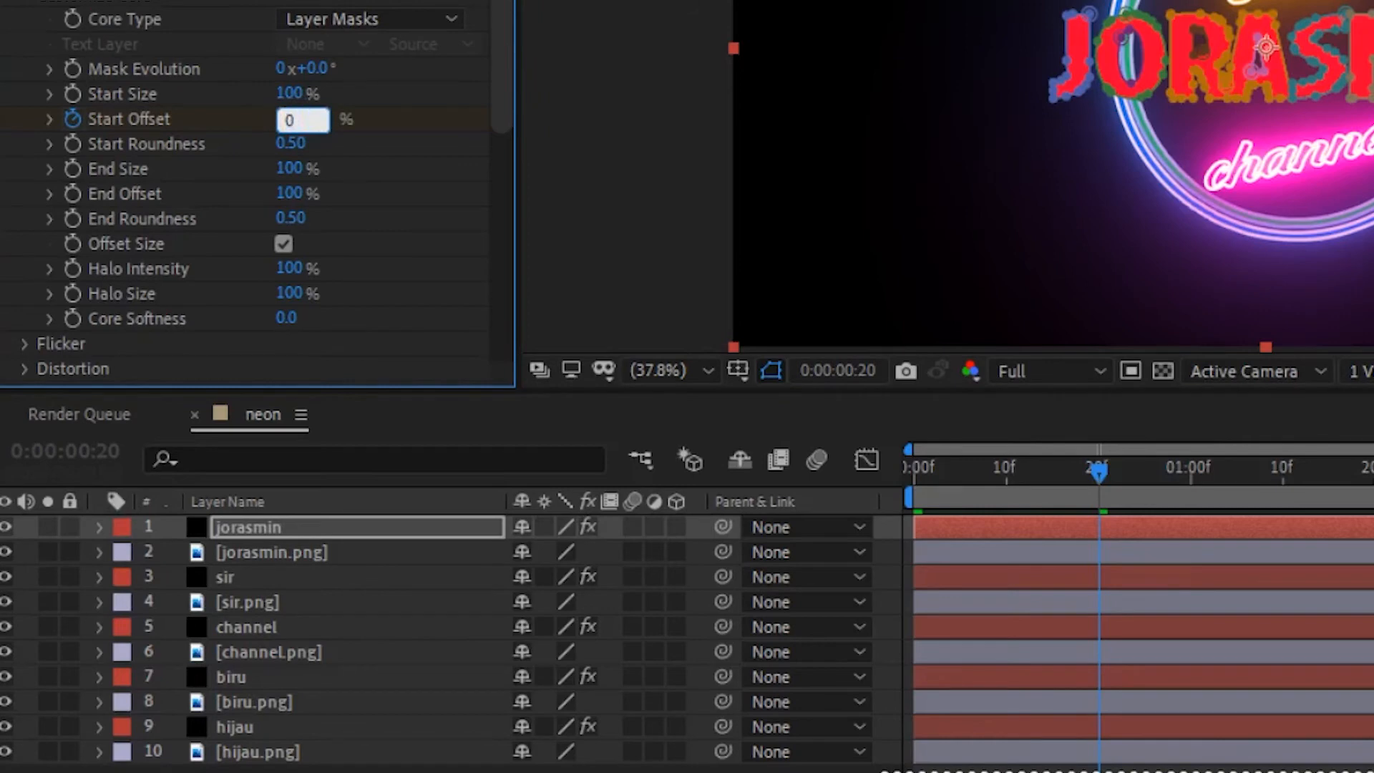
key("Return")
left_click(225, 575)
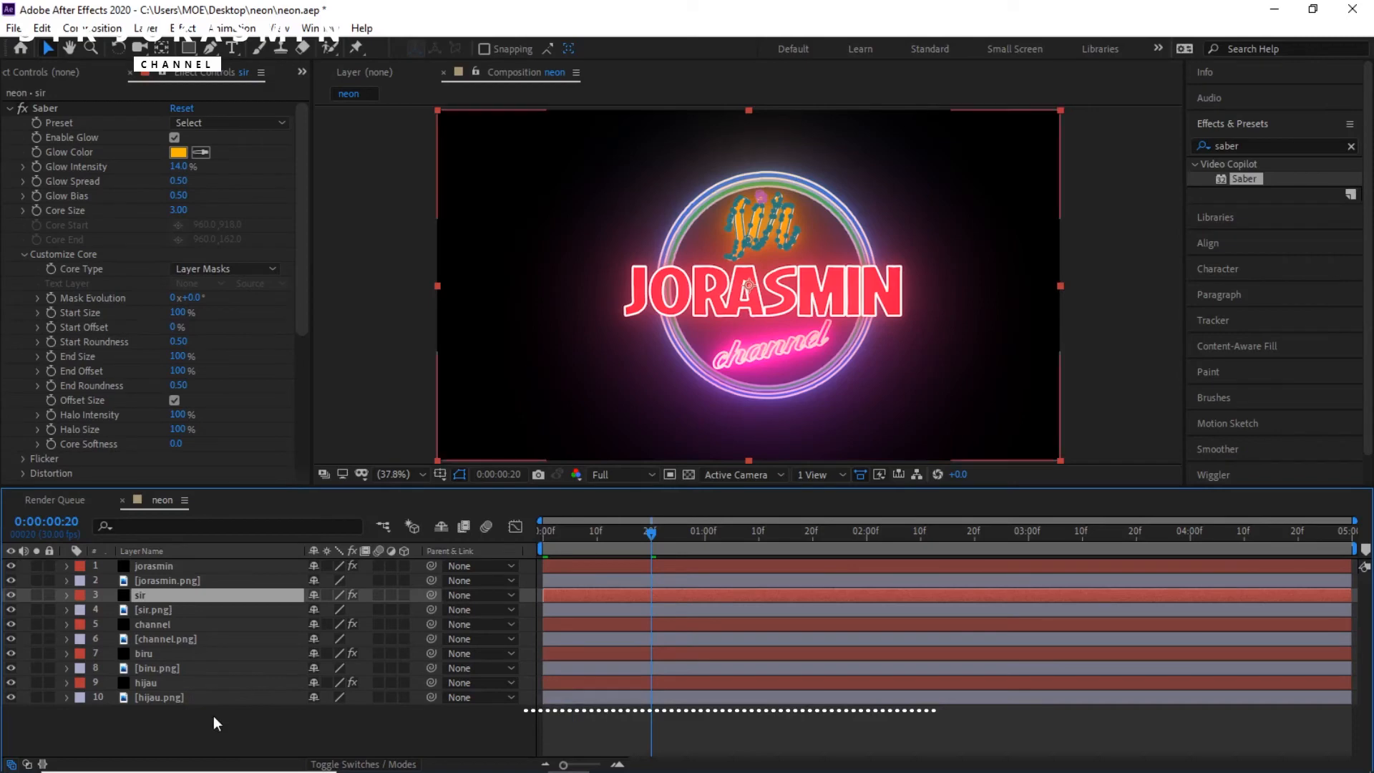
left_click(202, 723)
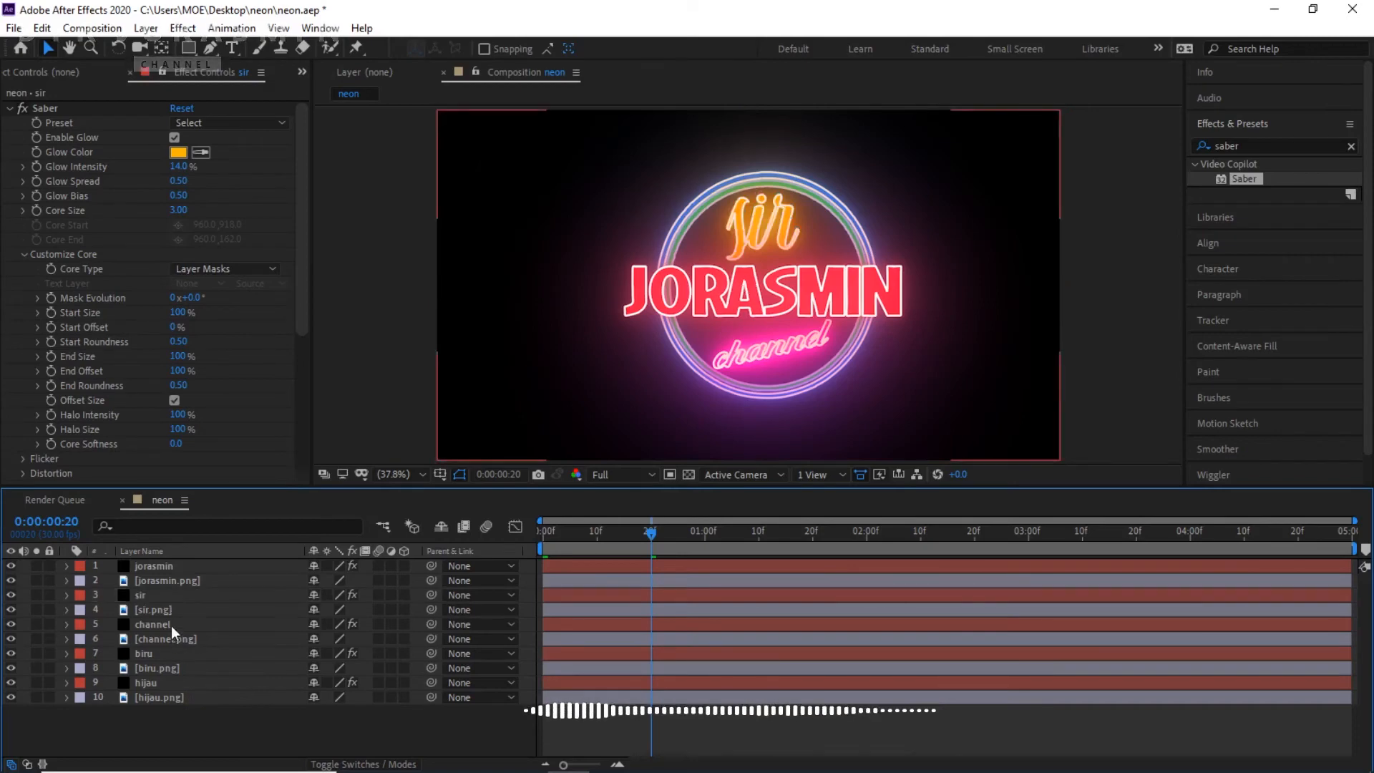
Enable keyframing for the Saber Start Offset of the sir solid and set it to 100% at 0:00:00:20.
left_click(175, 596)
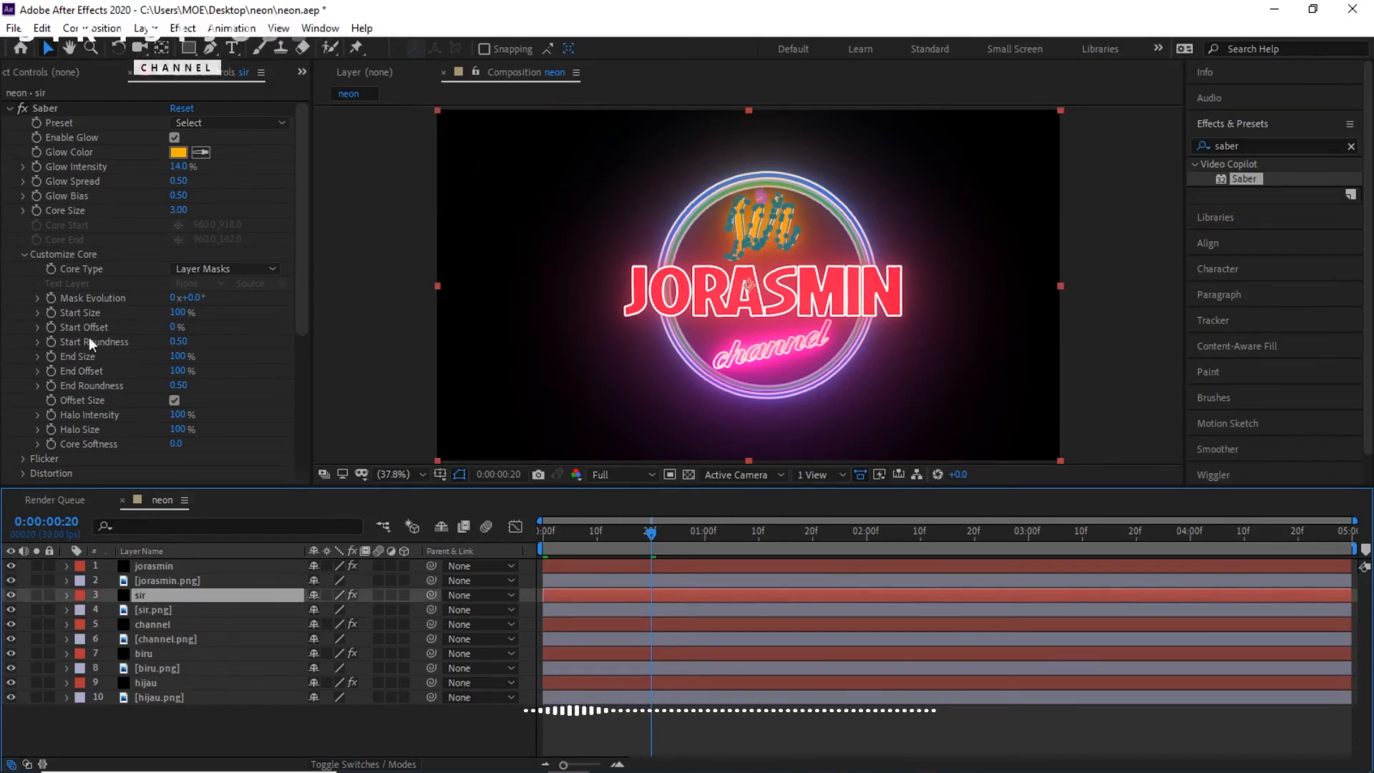
left_click(51, 328)
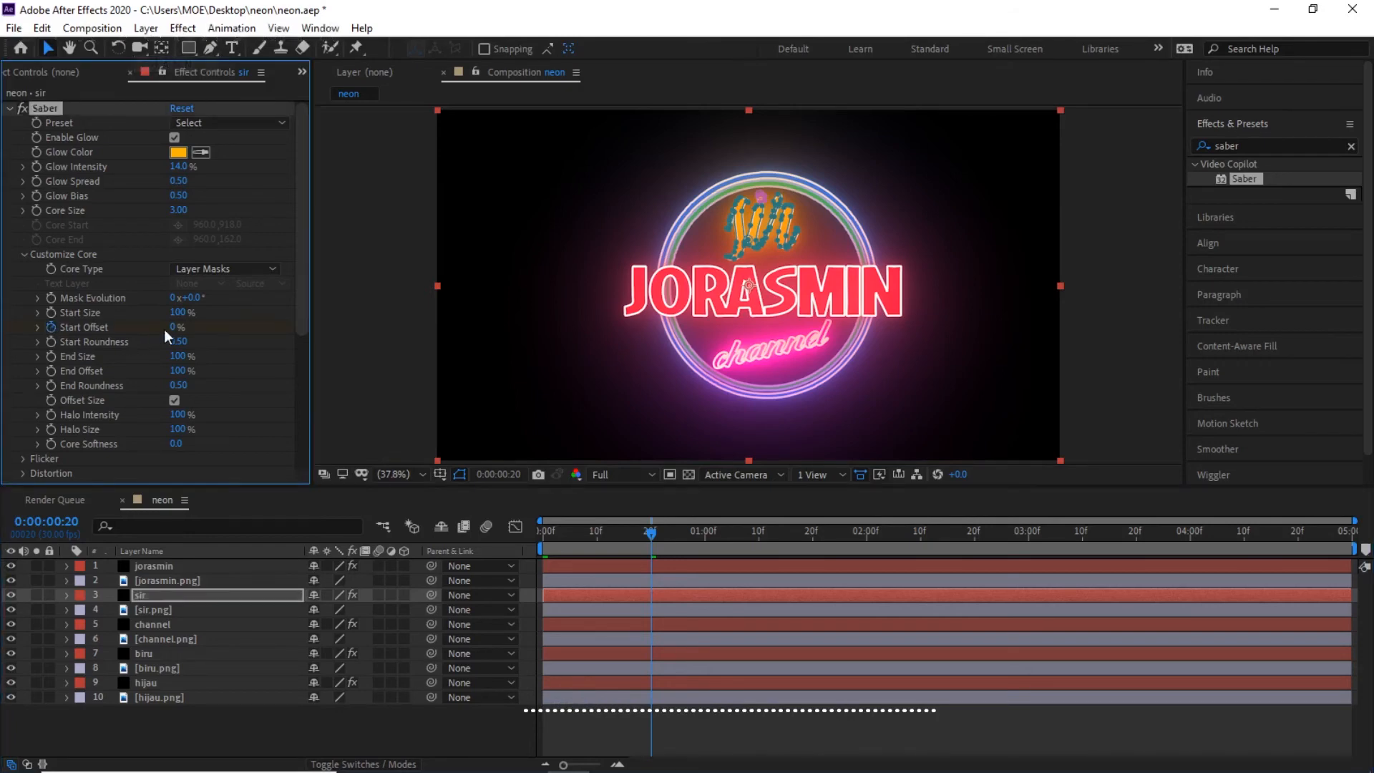
left_click_drag(173, 327, 325, 324)
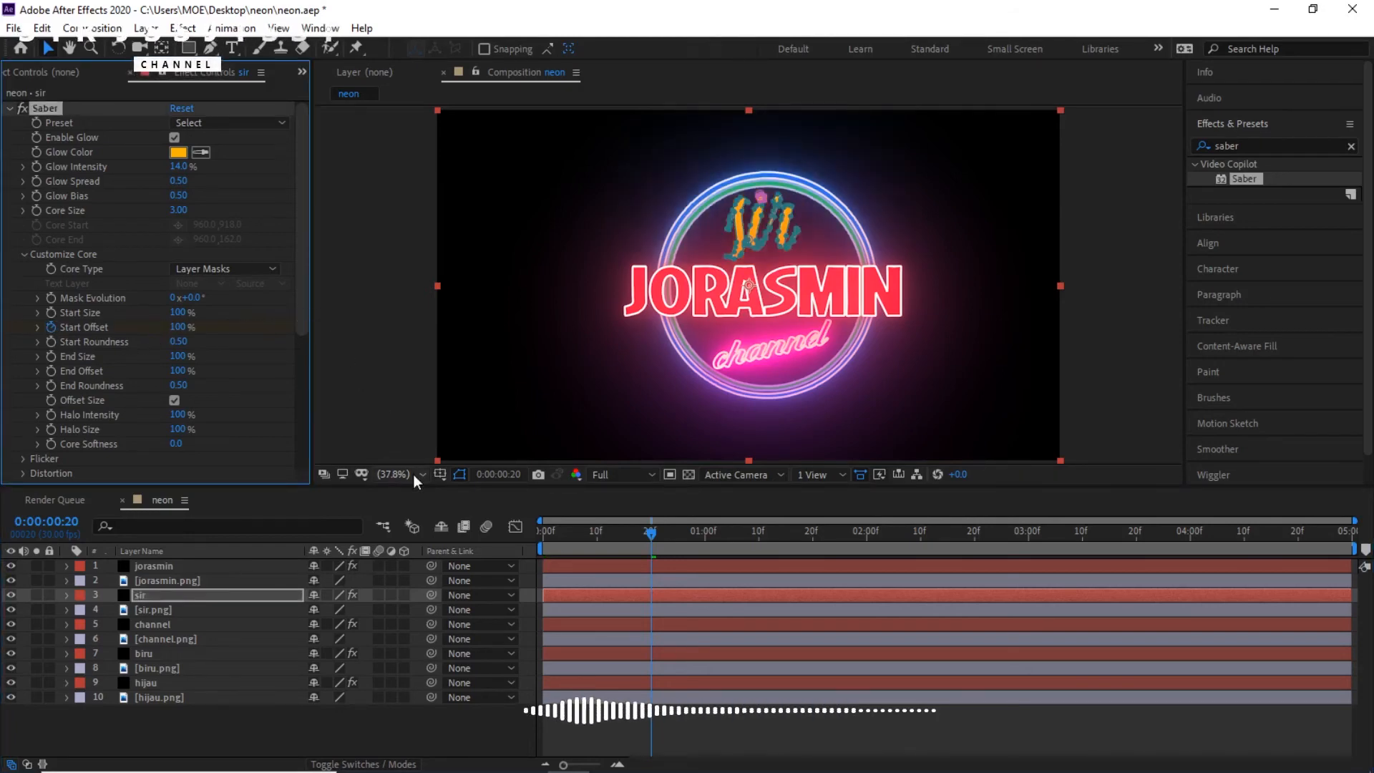
Keyframe the Saber Start Offset of the sir solid to 0% at 0:00:01:15.
left_click_drag(656, 531, 727, 536)
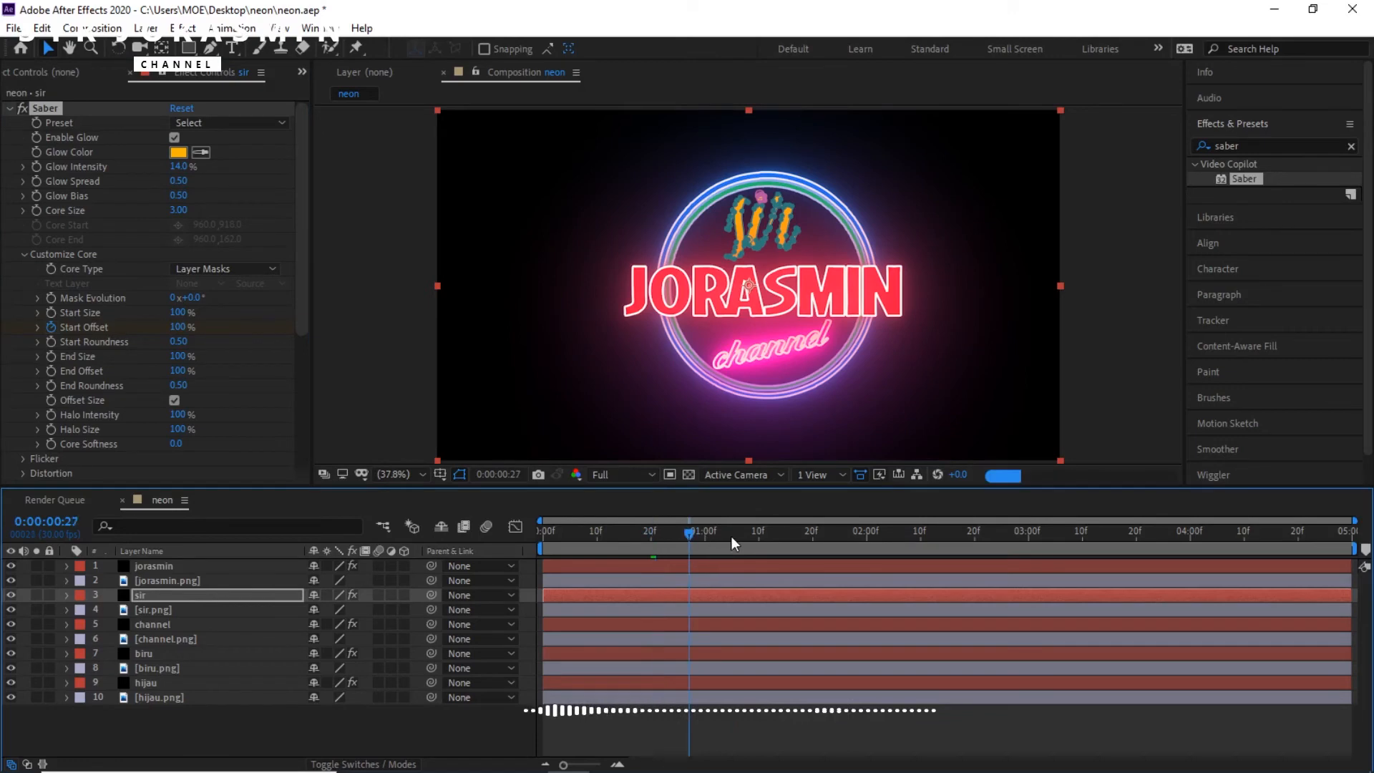
left_click(789, 534)
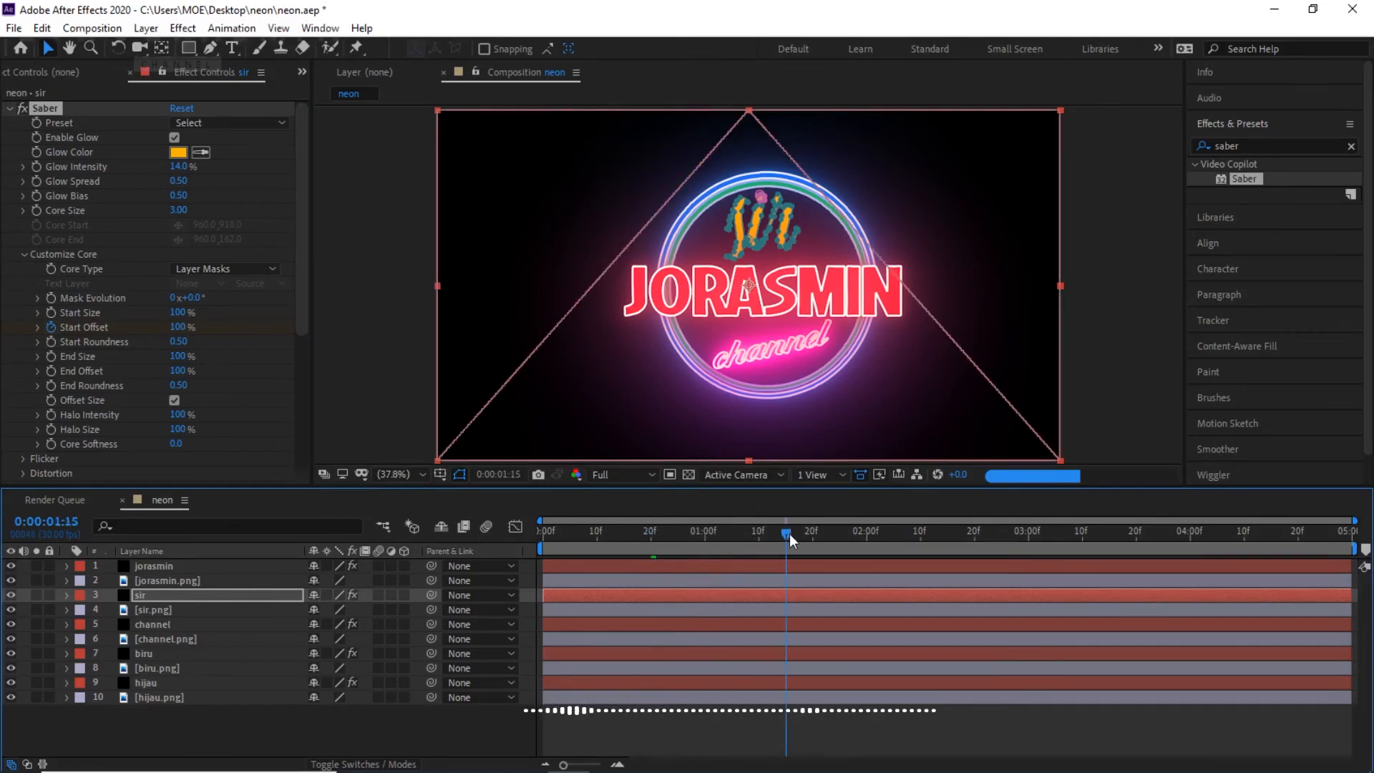
left_click(180, 327)
type("0")
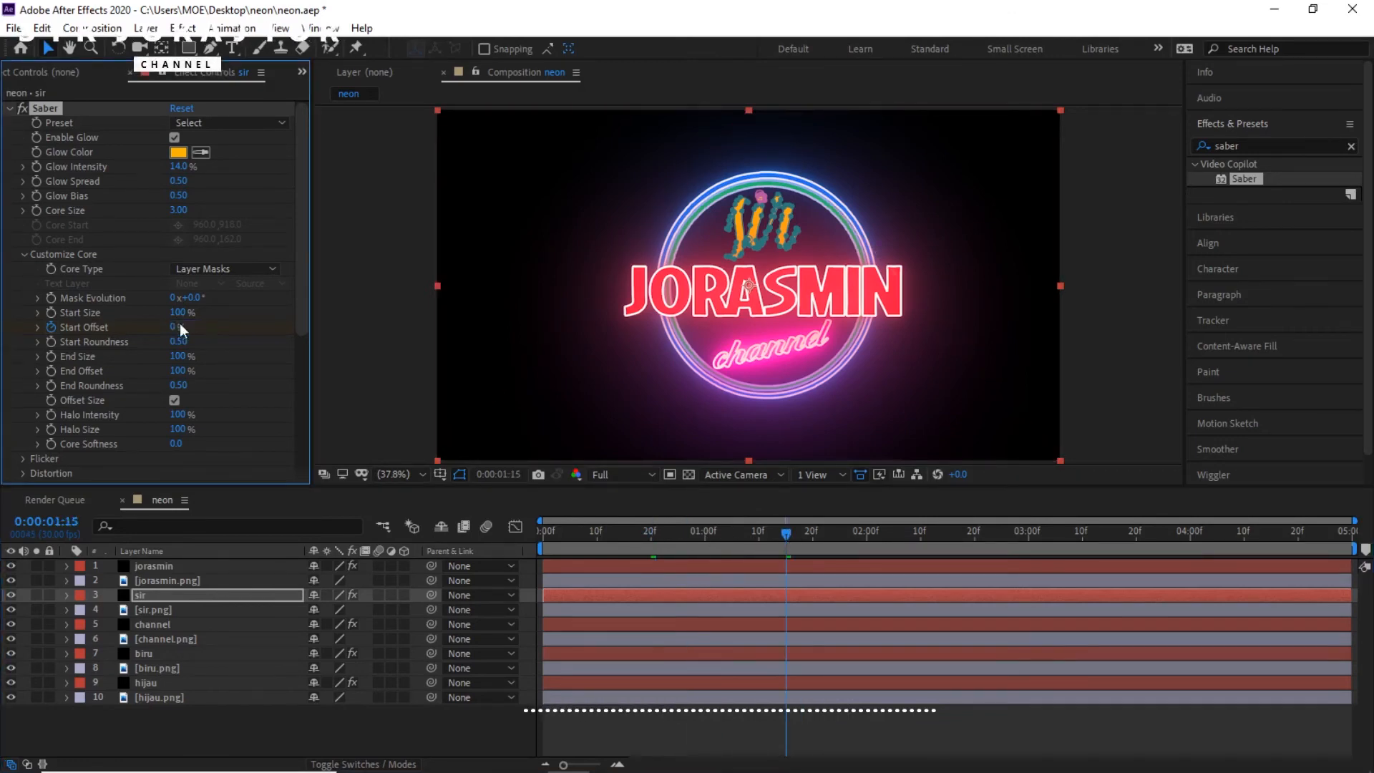
key("Return")
Enable keyframing for the Saber Start Offset of the channel solid and set it to 100% at 0:00:01:15.
left_click(166, 624)
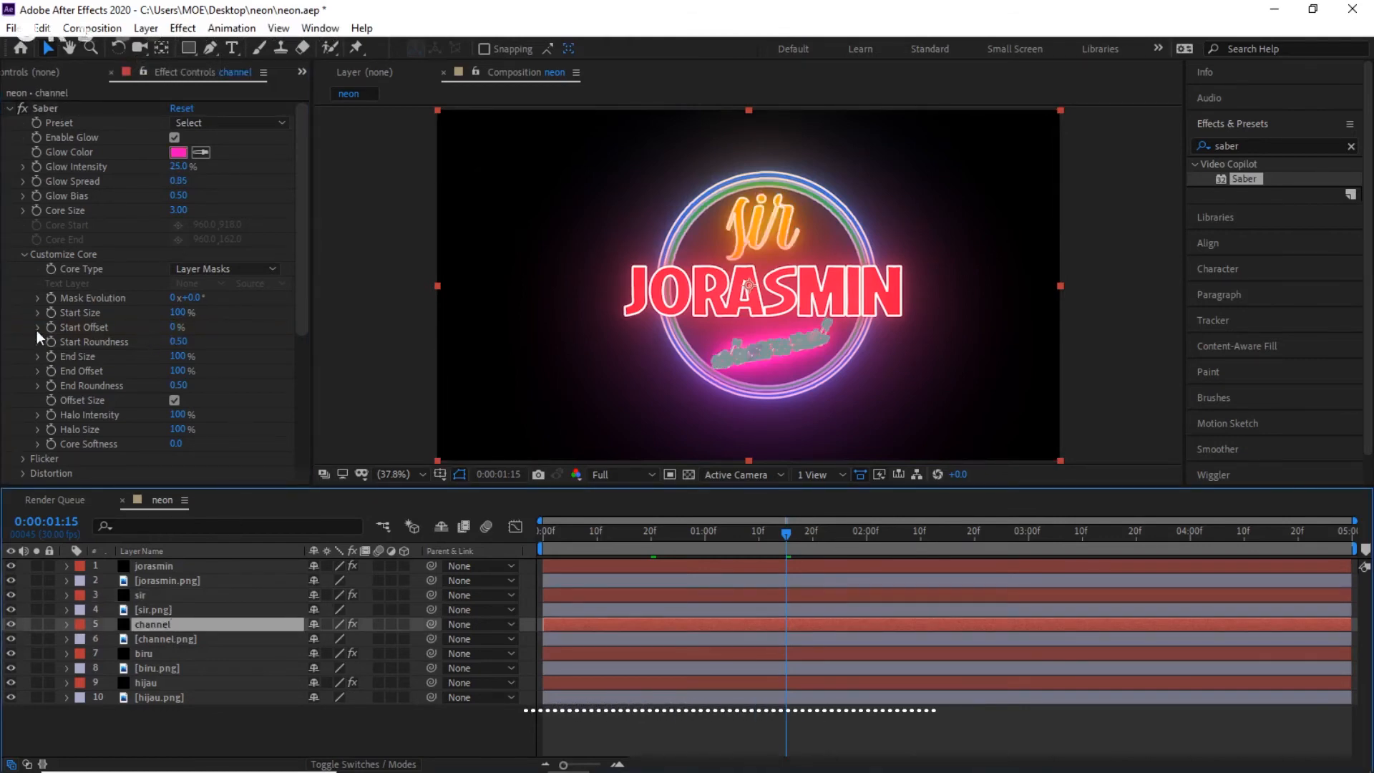
left_click(171, 337)
left_click_drag(173, 329, 297, 330)
Keyframe the Saber Start Offset of the channel solid to 0% at 0:00:02:09.
left_click_drag(790, 531, 915, 542)
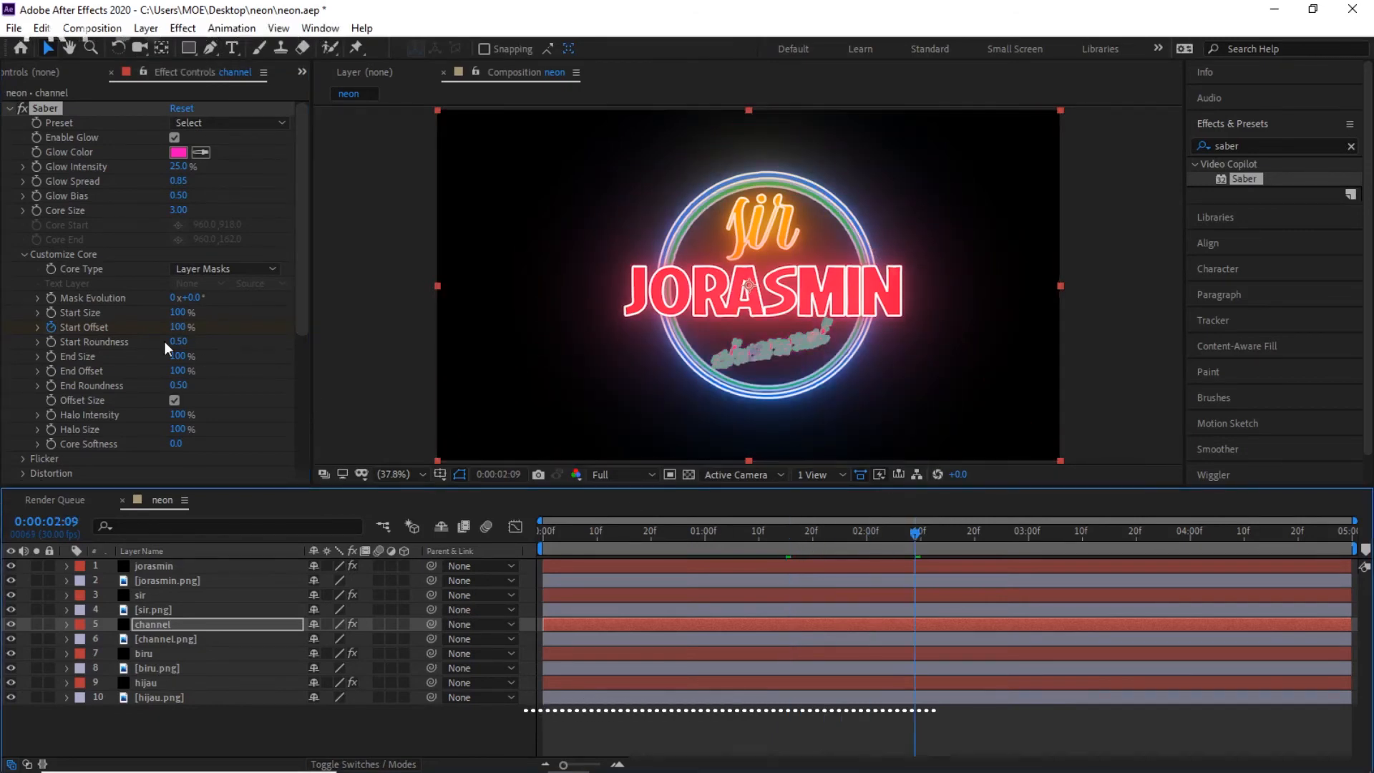
left_click(179, 327)
type("0")
key("Return")
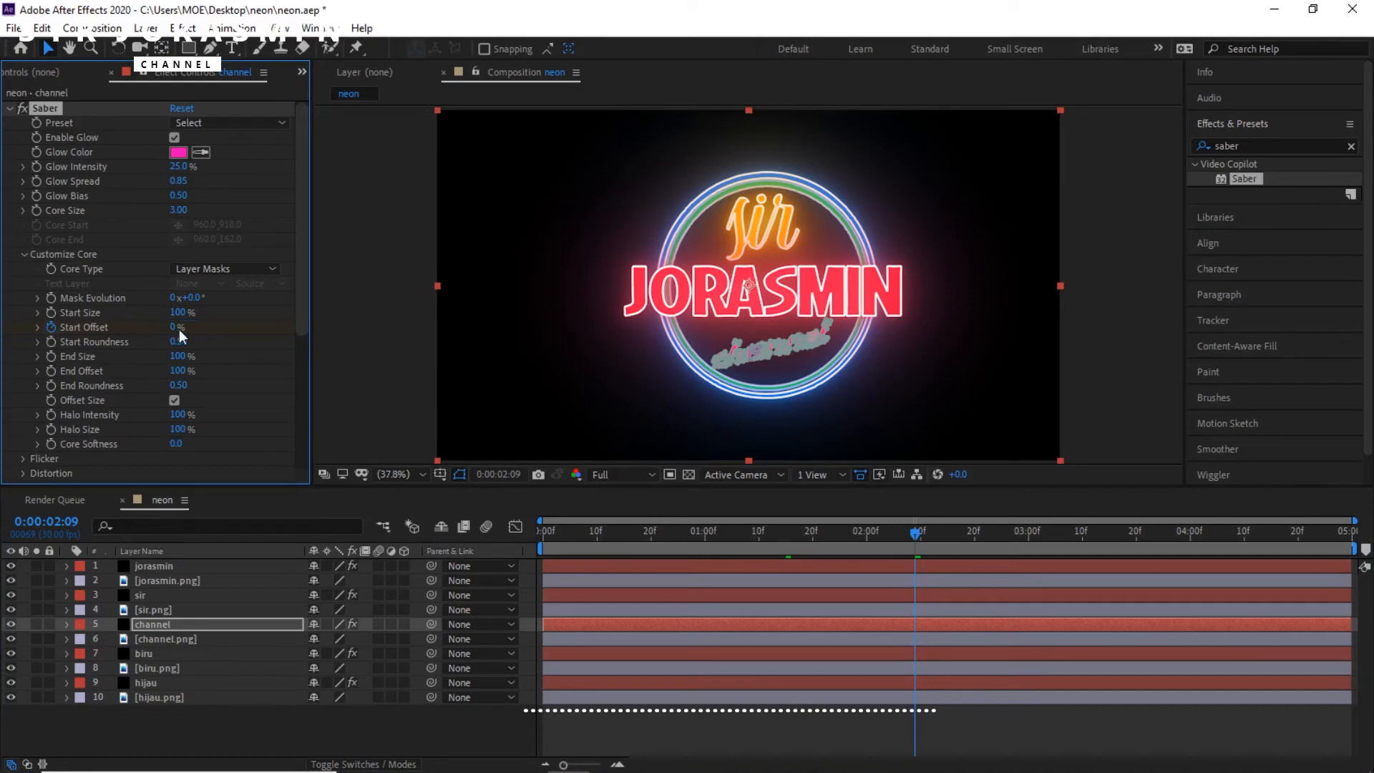
Keyframe the Saber Start Offset of the biru solid from 100% at 0:00:02:09 to 0% at 0:00:03:07.
left_click(150, 650)
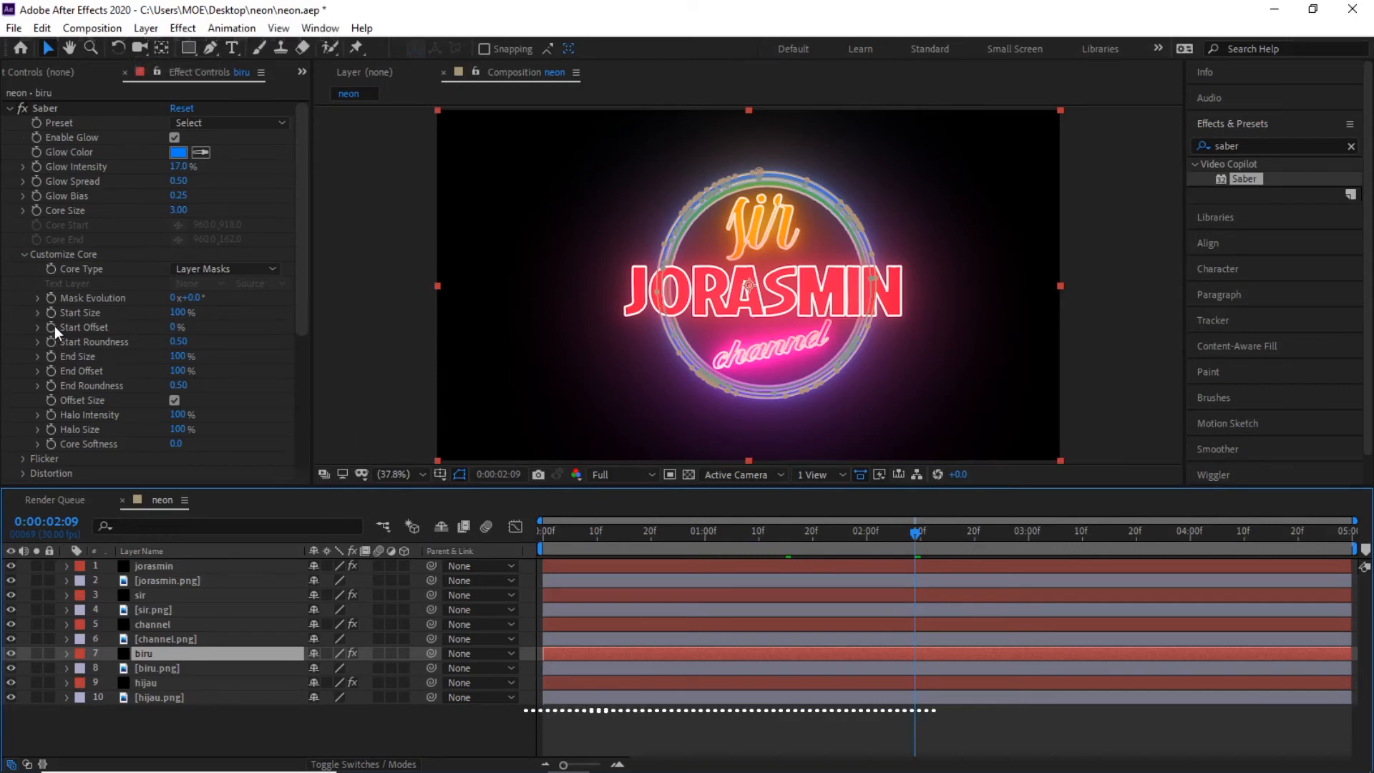
left_click_drag(173, 326, 531, 408)
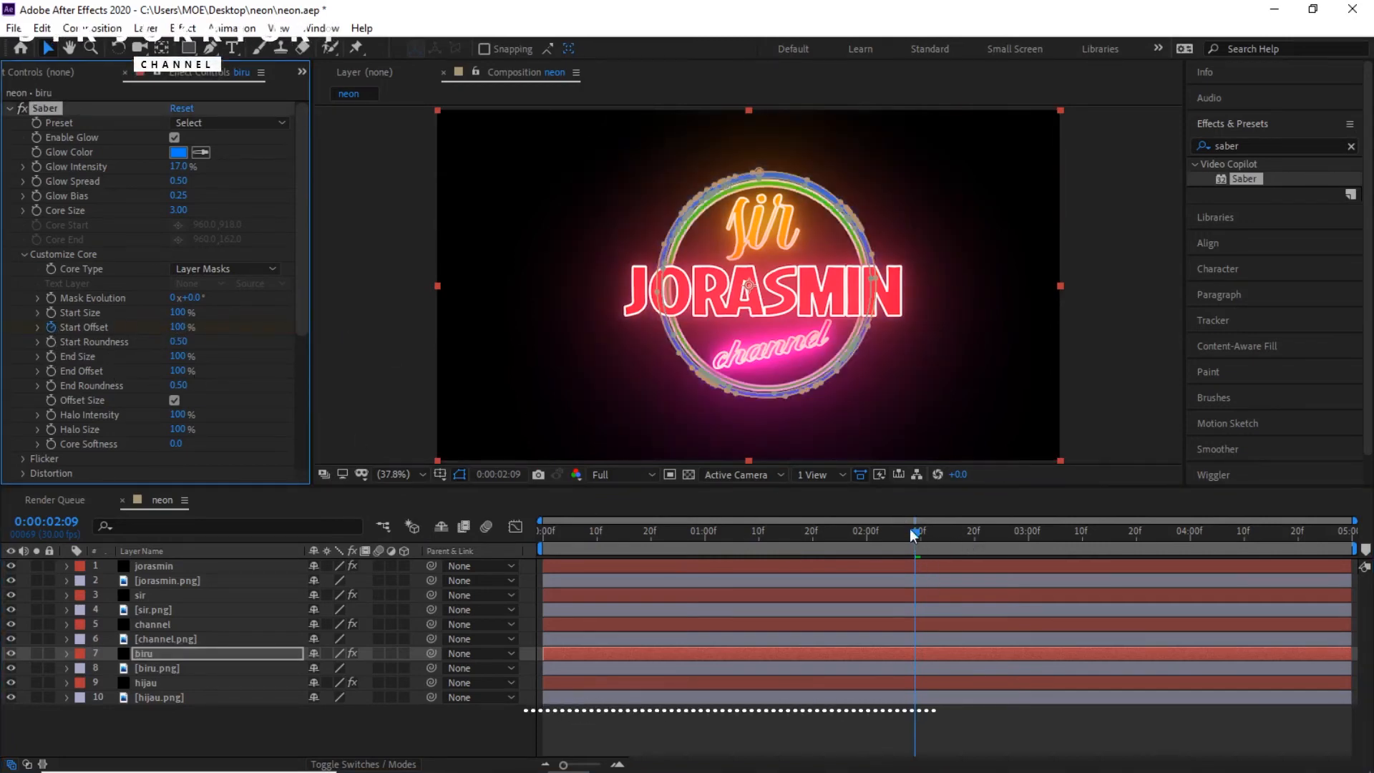
left_click_drag(914, 533, 1066, 542)
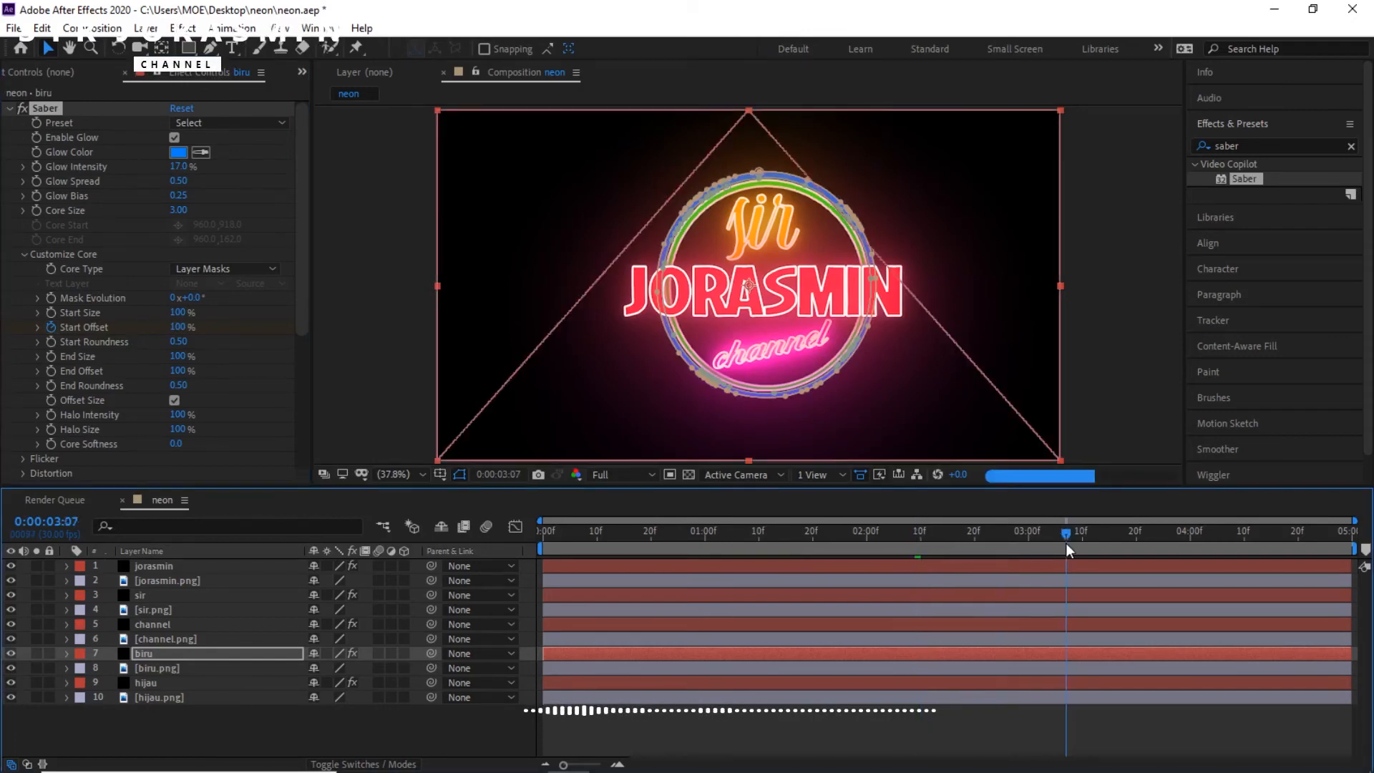
left_click(178, 327)
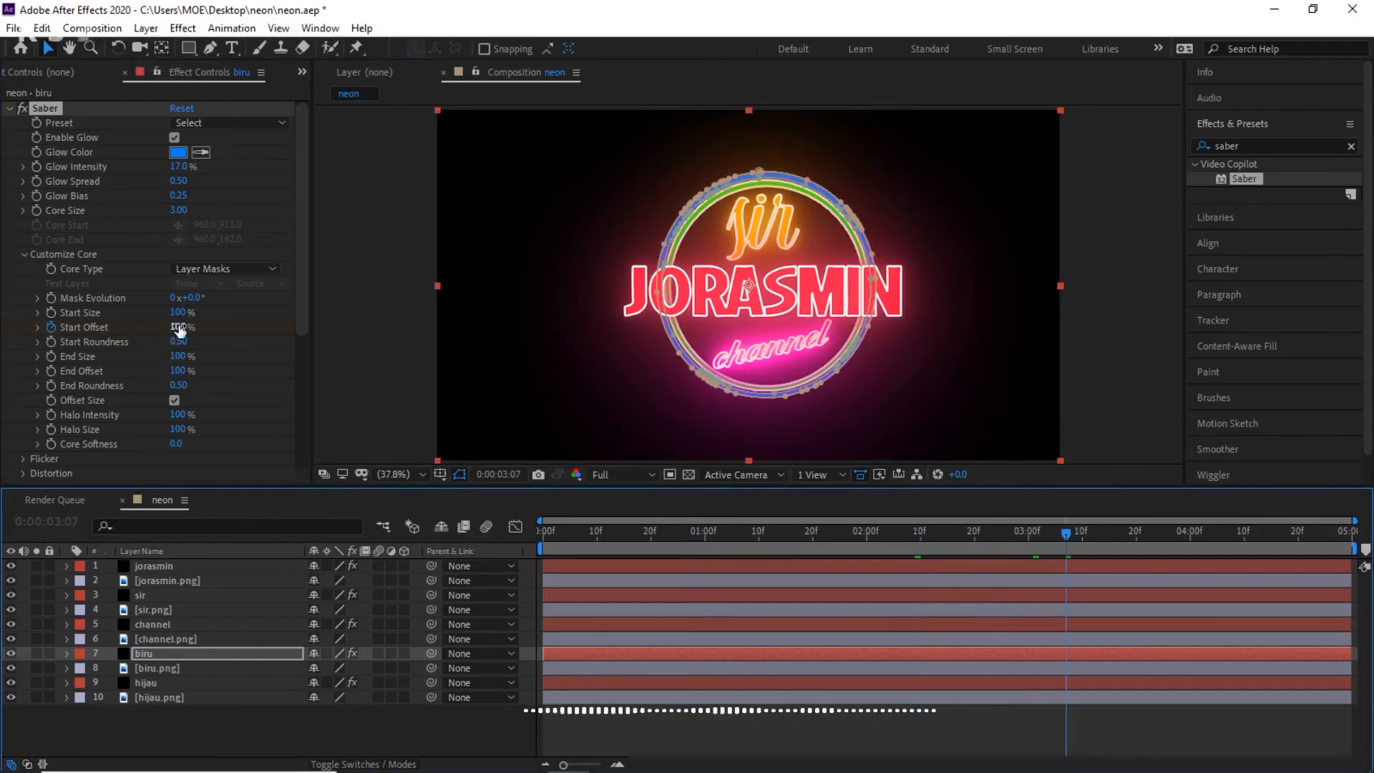
type("0")
key("Return")
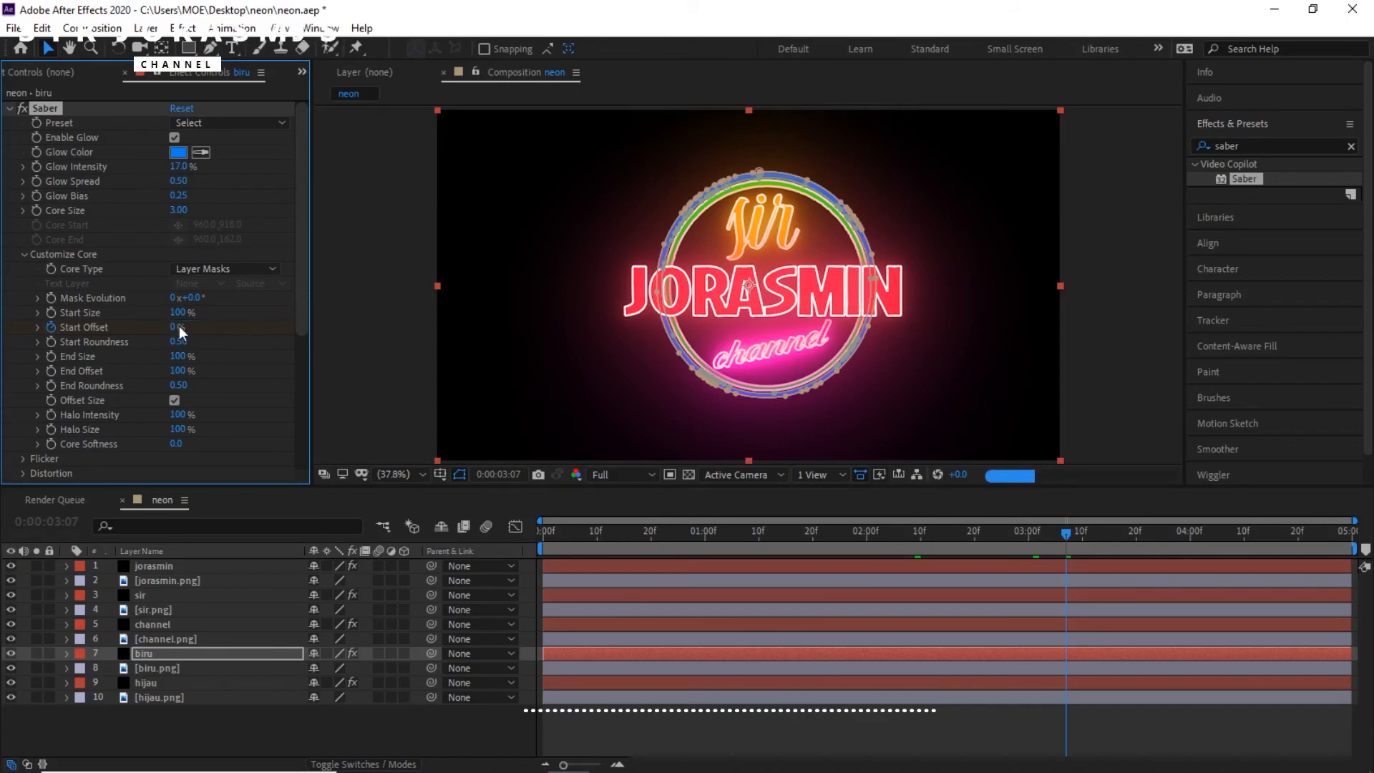
Enable keyframing for the Saber Start Offset of the hijau solid and set it to 100% at 0:00:03:01.
left_click(174, 682)
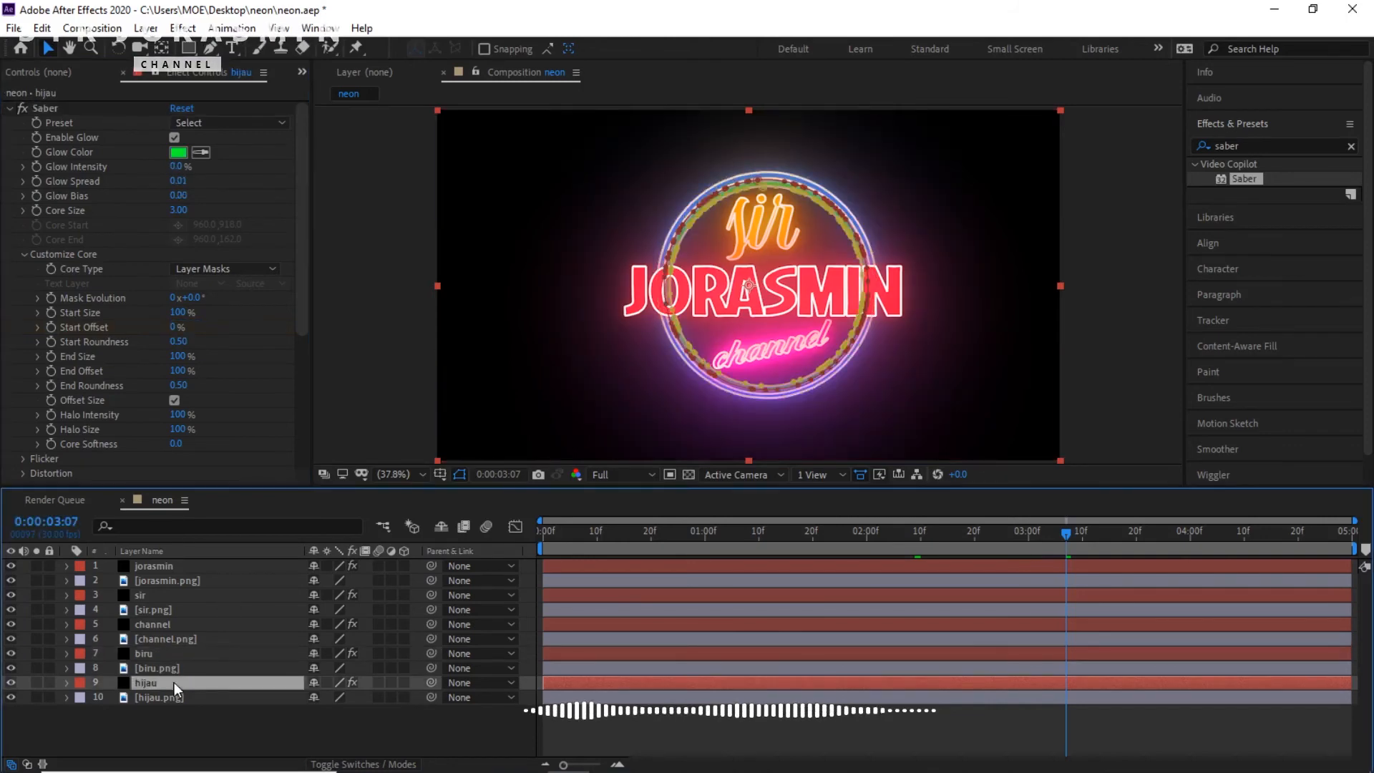
left_click_drag(1066, 531, 1033, 539)
left_click(52, 327)
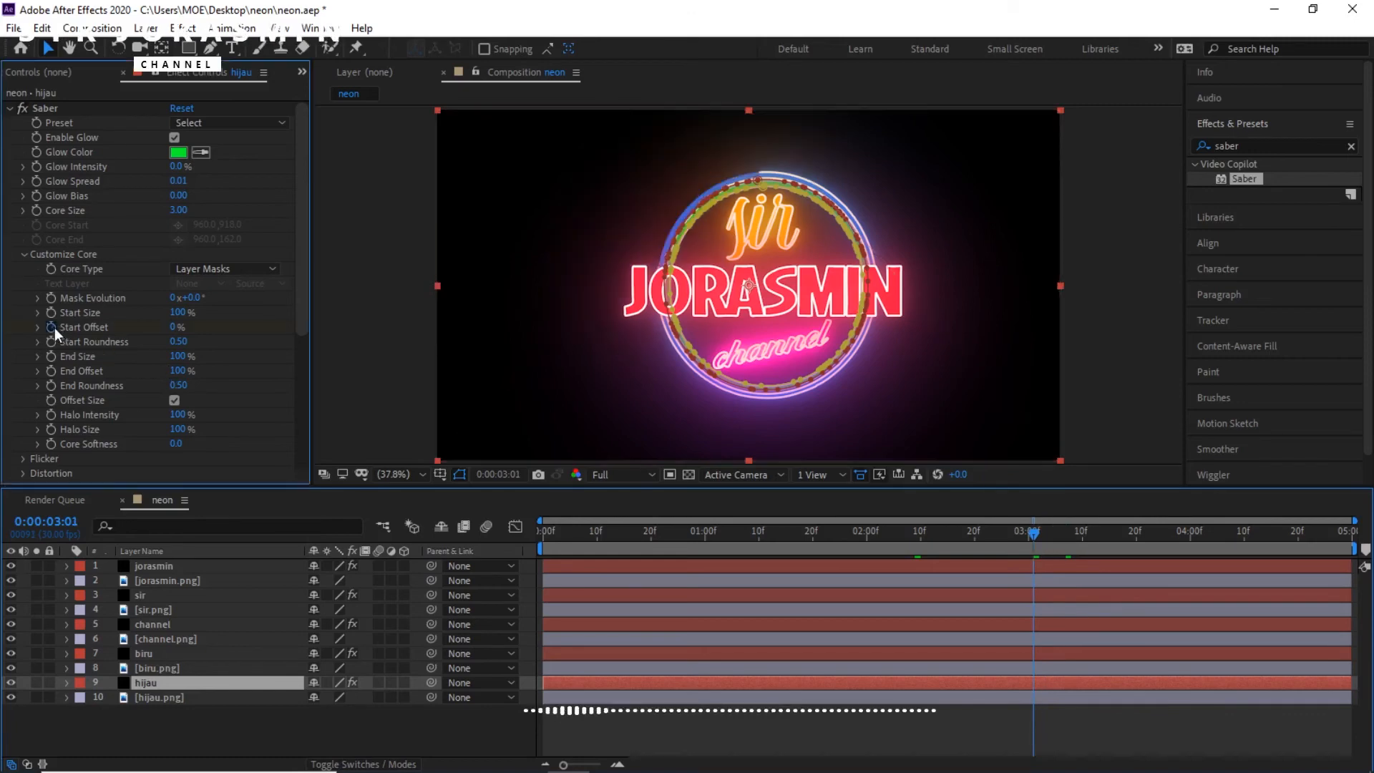
left_click(175, 327)
type("100")
key("Return")
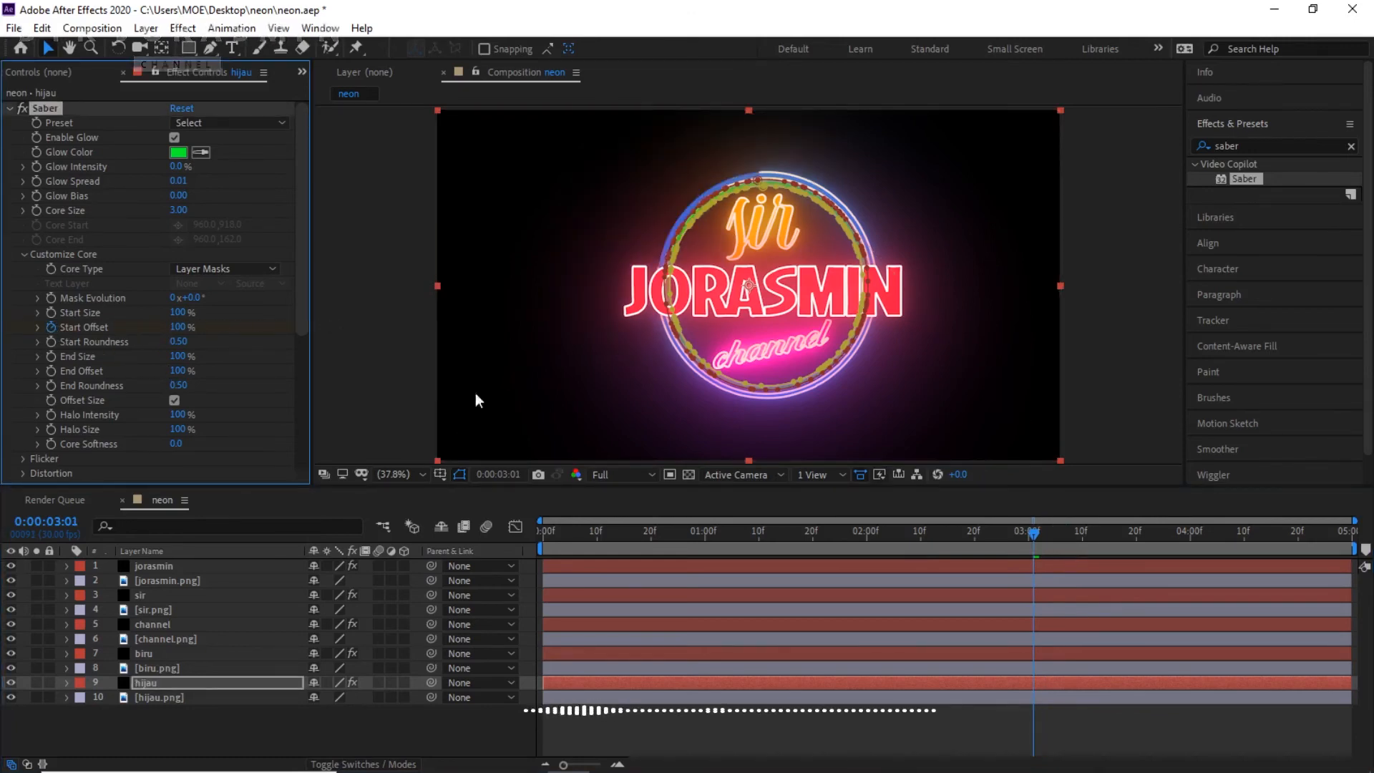
Keyframe the Saber Start Offset of the hijau solid to 0% at 0:00:03:22.
left_click(1037, 533)
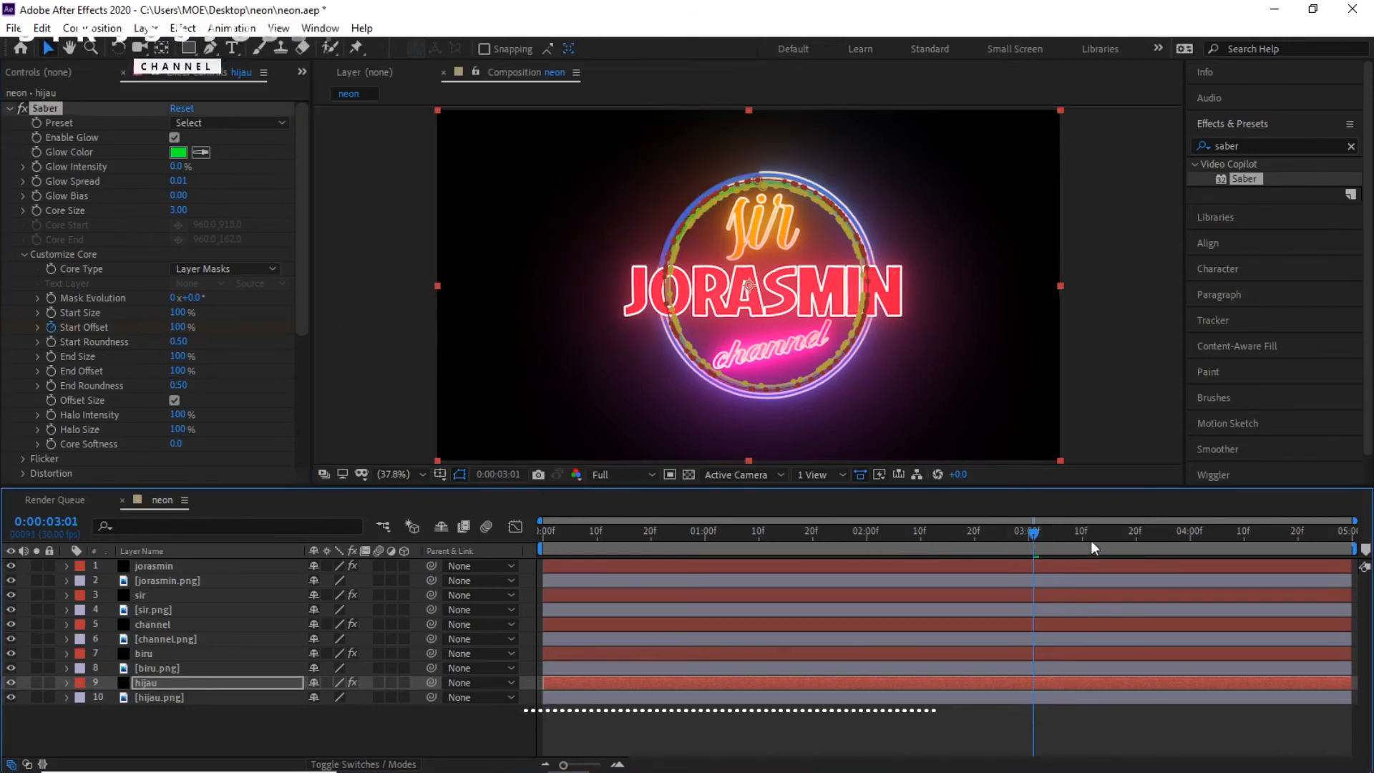
left_click(1147, 533)
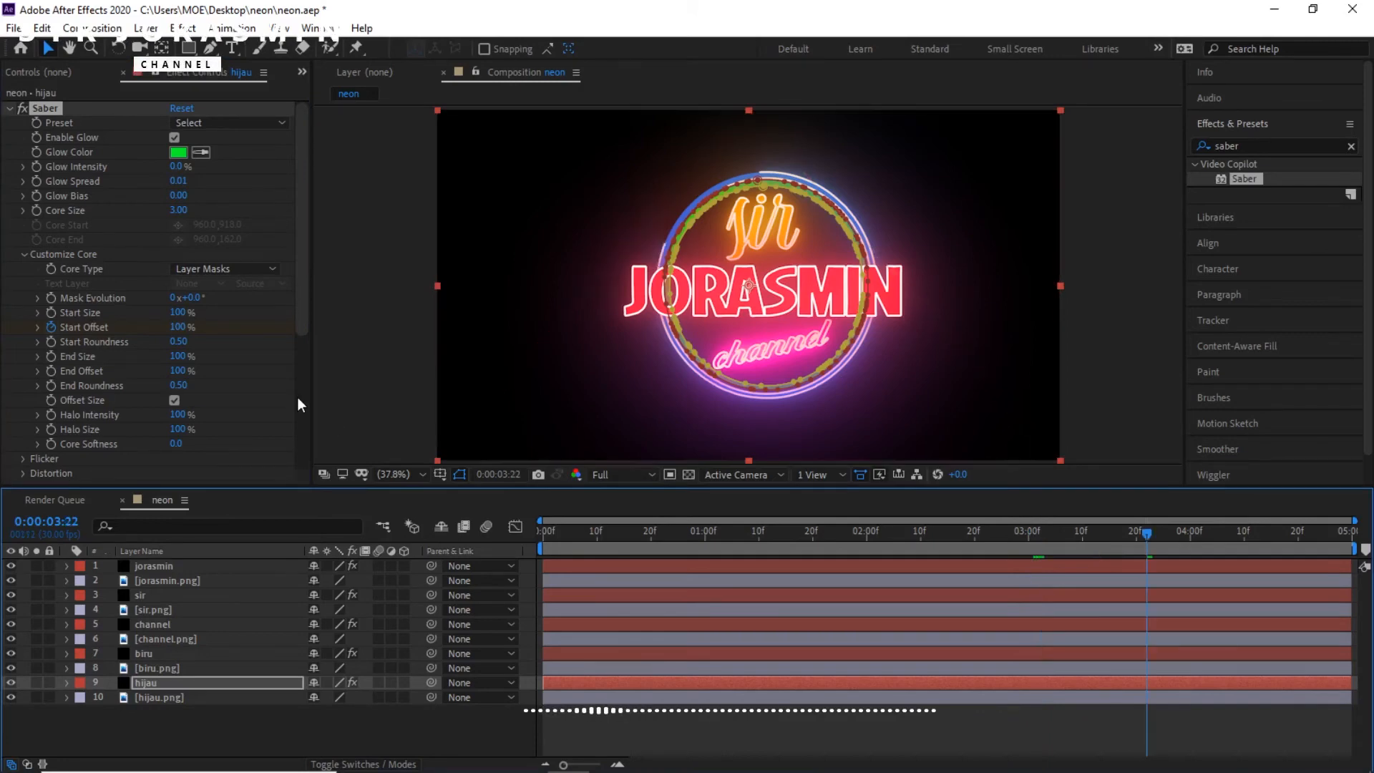
left_click(179, 328)
type("0")
key("Return")
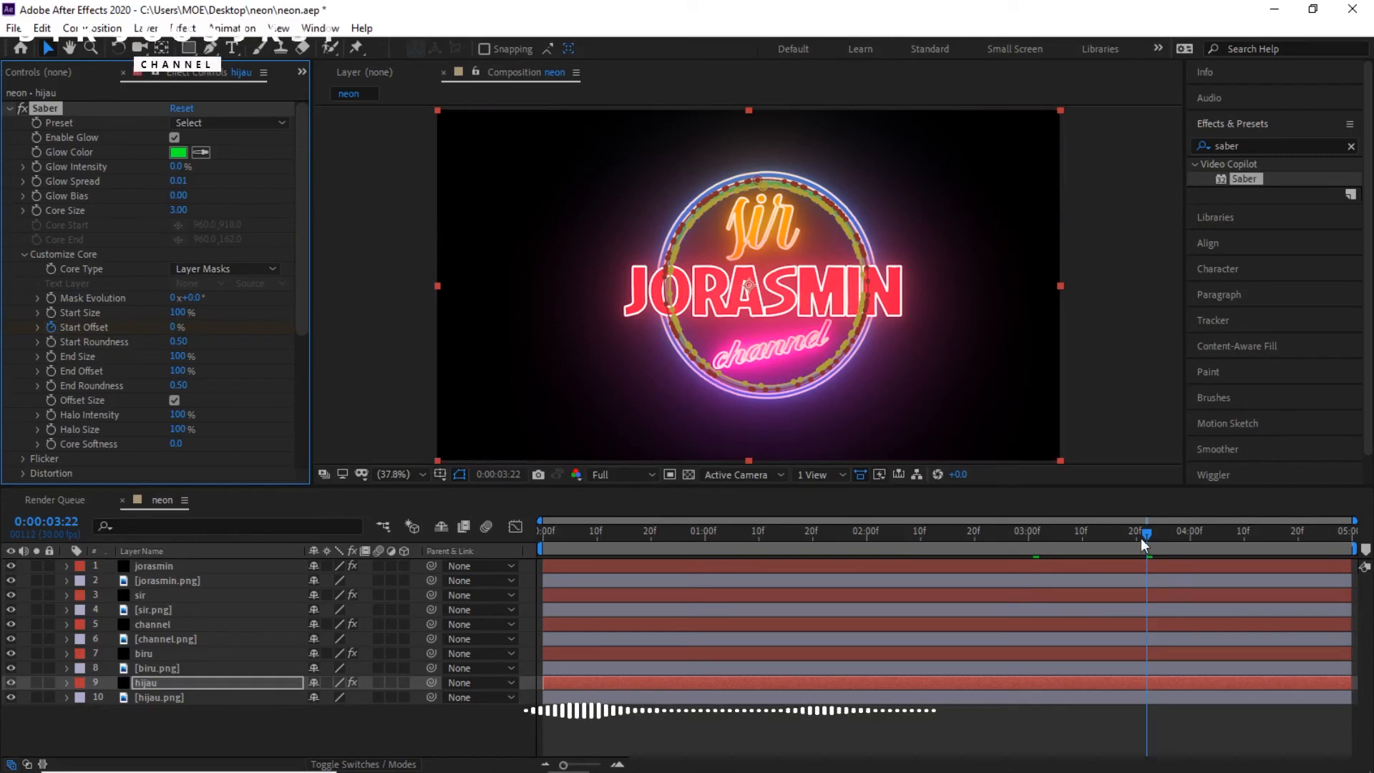
Deselect all layers and preview the neon animation from 0:00:00:00.
left_click_drag(1145, 534, 478, 554)
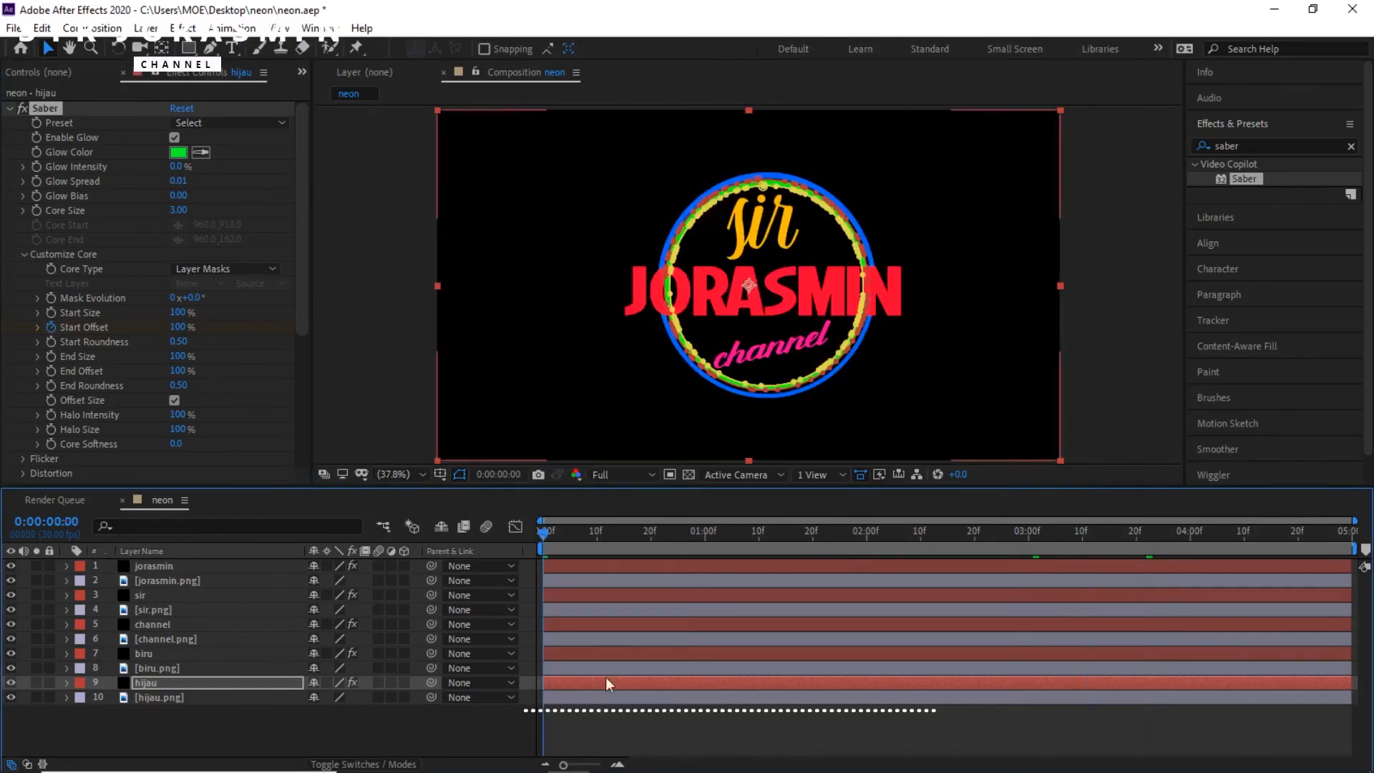
left_click(629, 733)
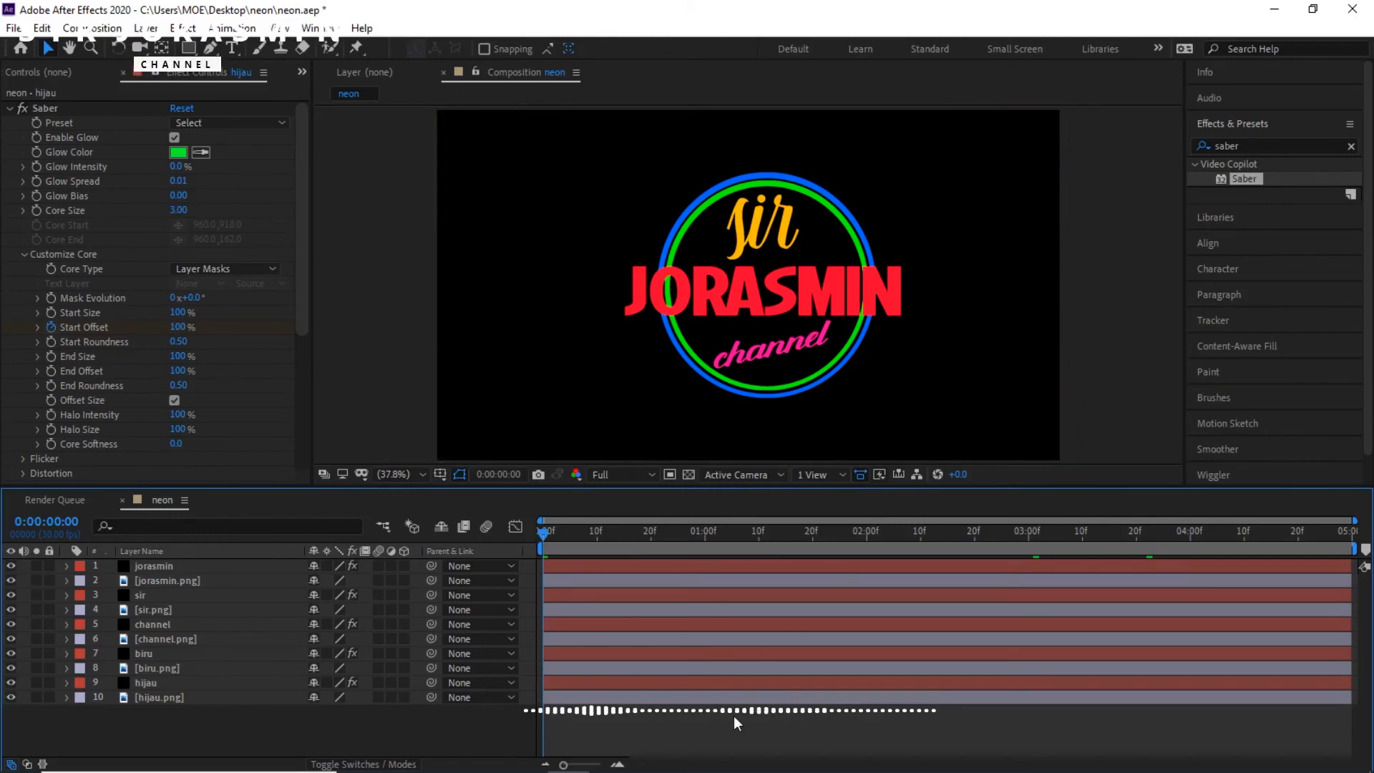
key("space")
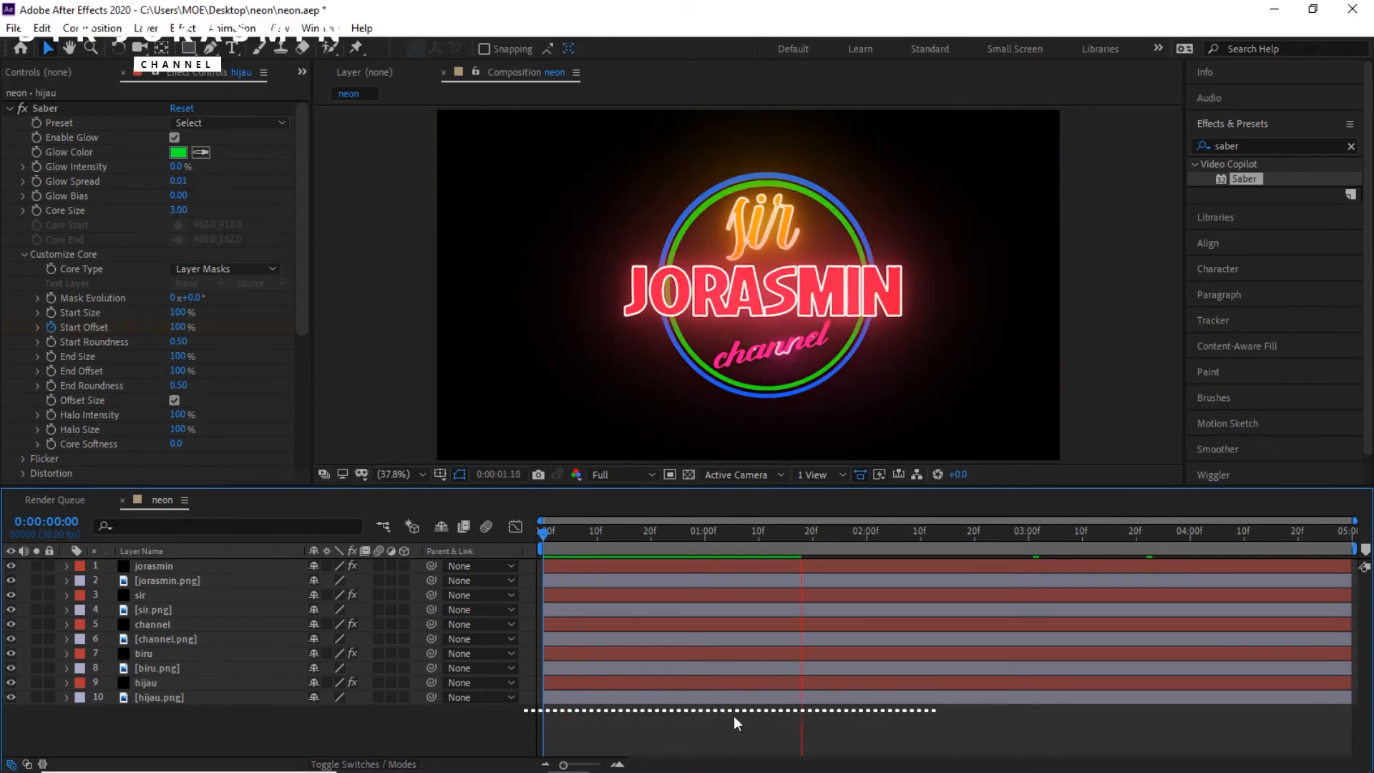